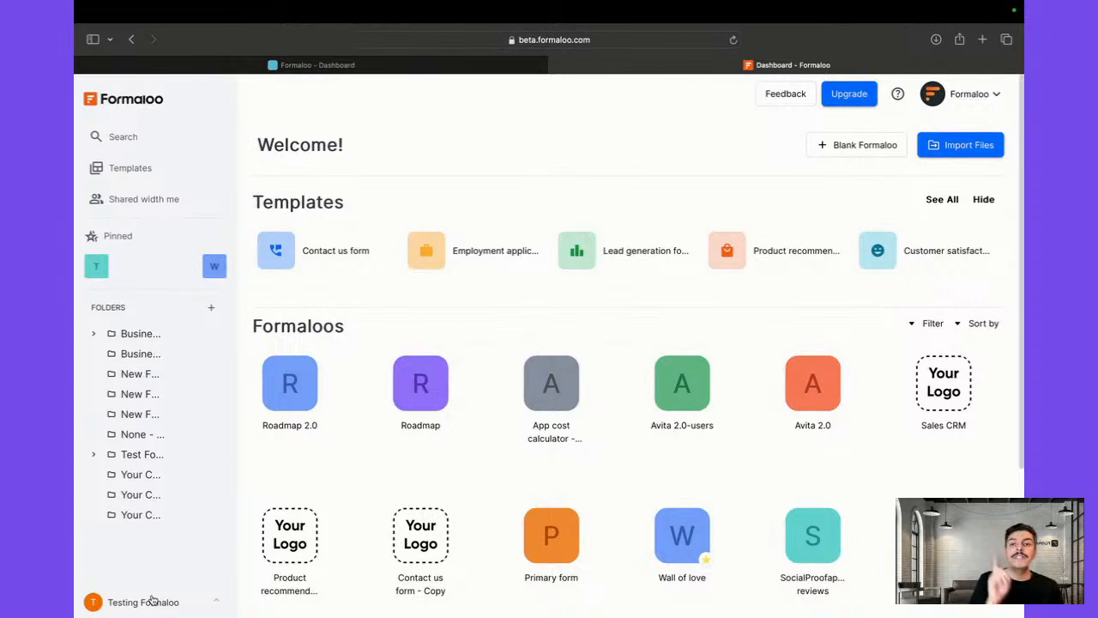
Pin the Avita 2.0 app to the sidebar's Pinned section, alongside the two existing items
{"action": "left_click", "coordinate": [151, 601]}
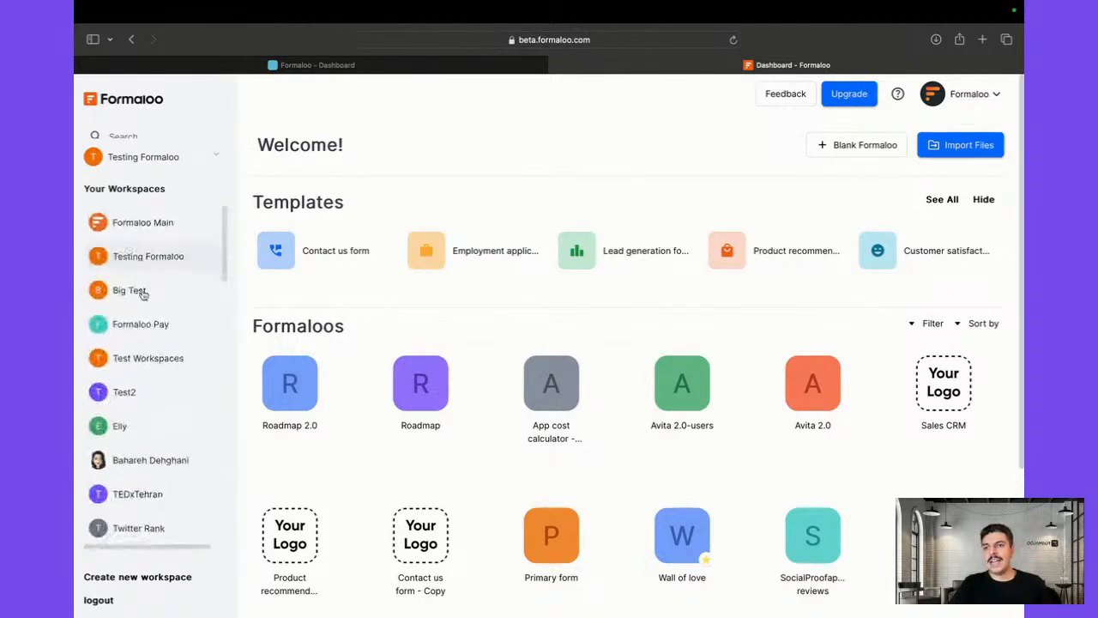
{"action": "scroll", "coordinate": [140, 289], "scroll_direction": "down", "scroll_amount": 5}
{"action": "scroll", "coordinate": [151, 315], "scroll_direction": "up", "scroll_amount": 4}
{"action": "left_click", "coordinate": [160, 154]}
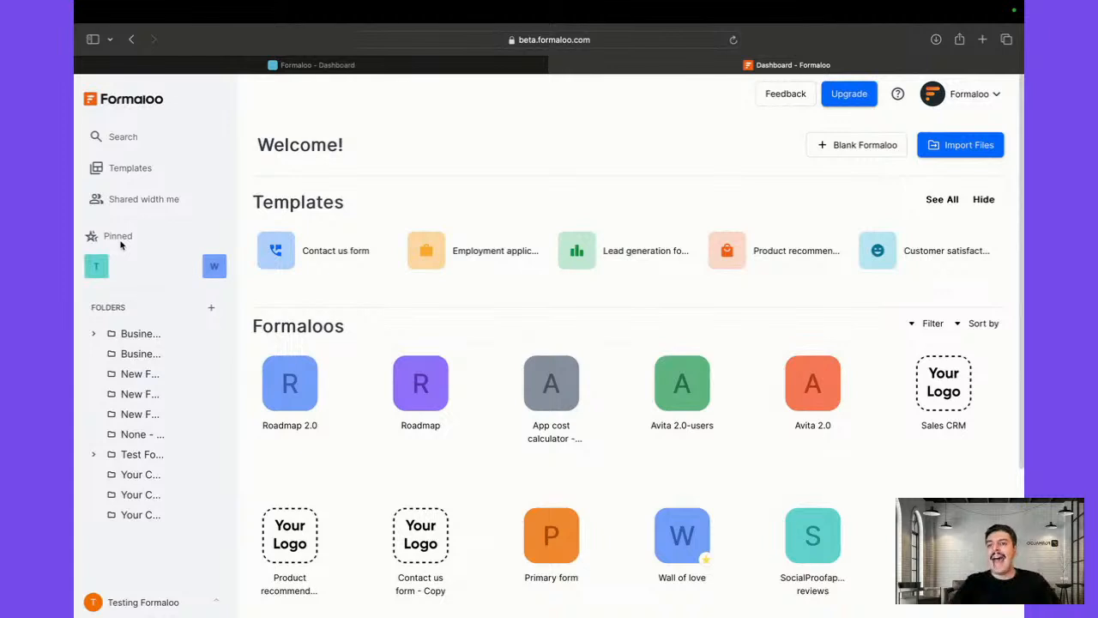
{"action": "left_click_drag", "start_coordinate": [809, 378], "coordinate": [193, 270]}
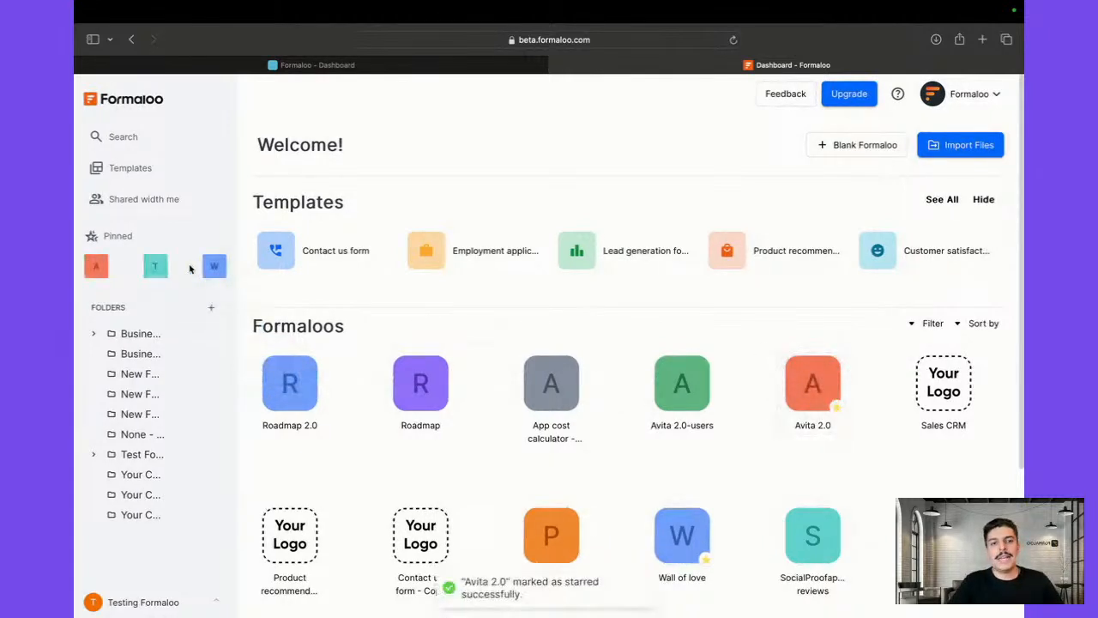
Look over the Avita 2.0 card's options, then open the pinned Wall of love app's Reviews page
{"action": "left_click", "coordinate": [92, 268]}
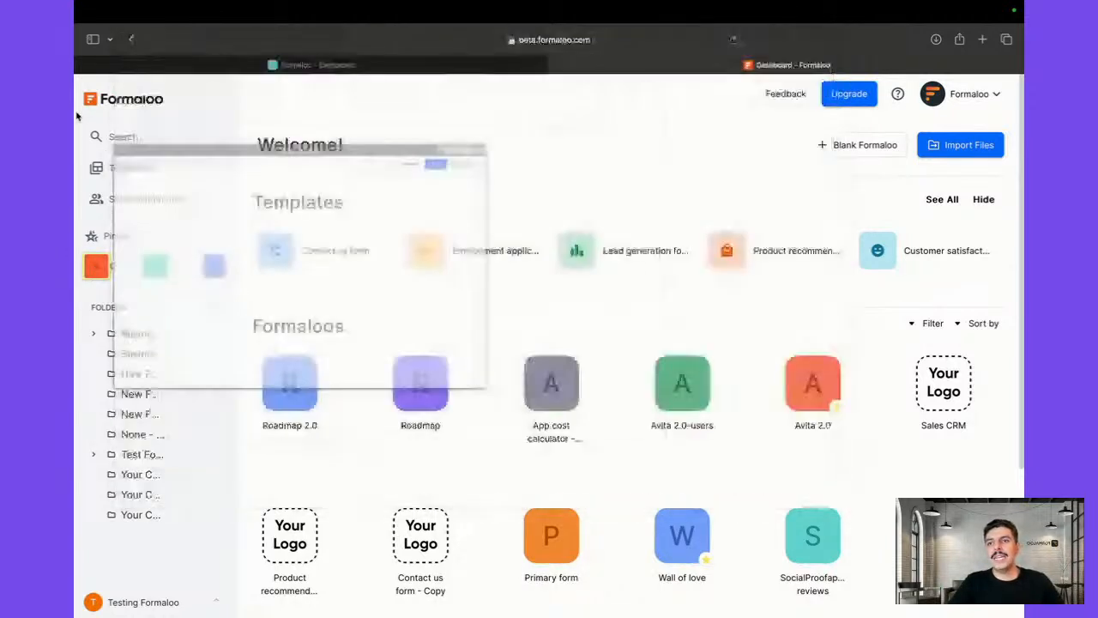
{"action": "right_click", "coordinate": [790, 369]}
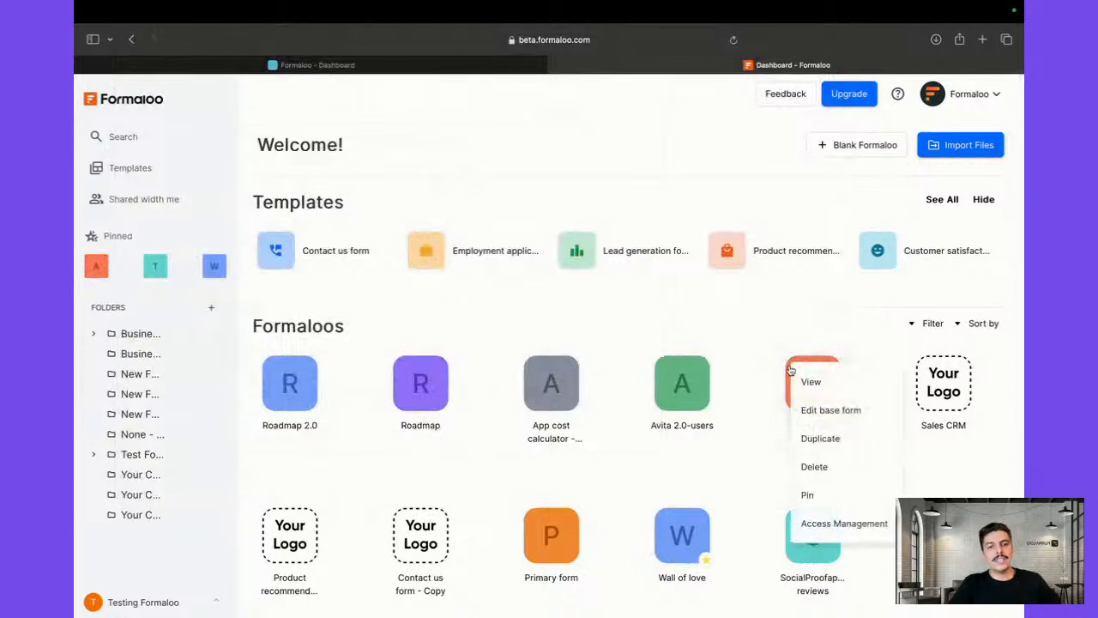
{"action": "left_click", "coordinate": [750, 438]}
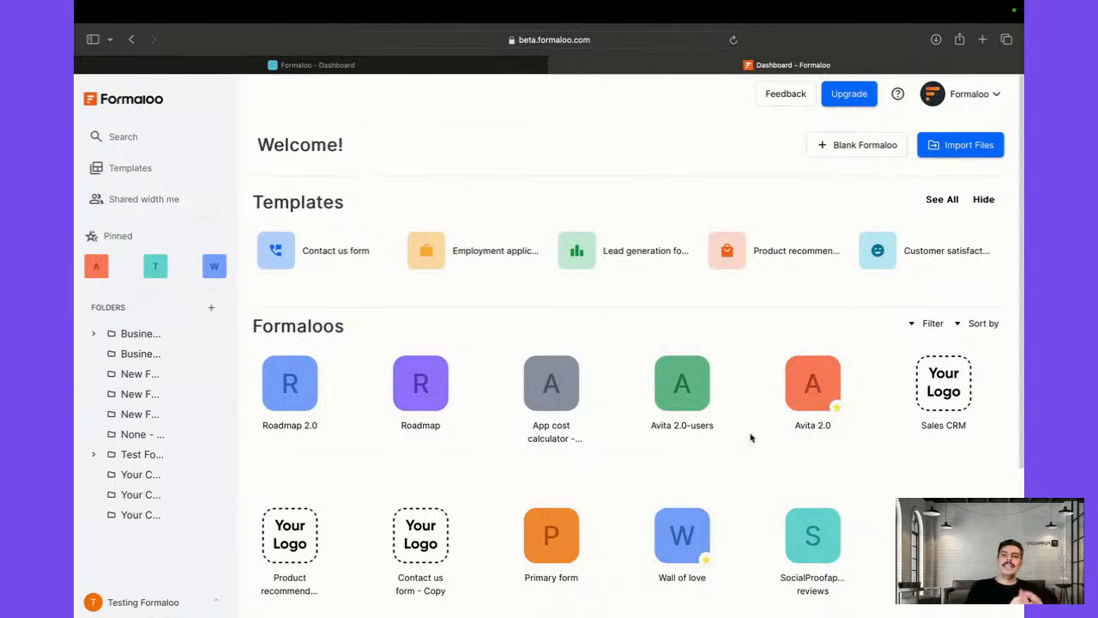
{"action": "left_click", "coordinate": [207, 274]}
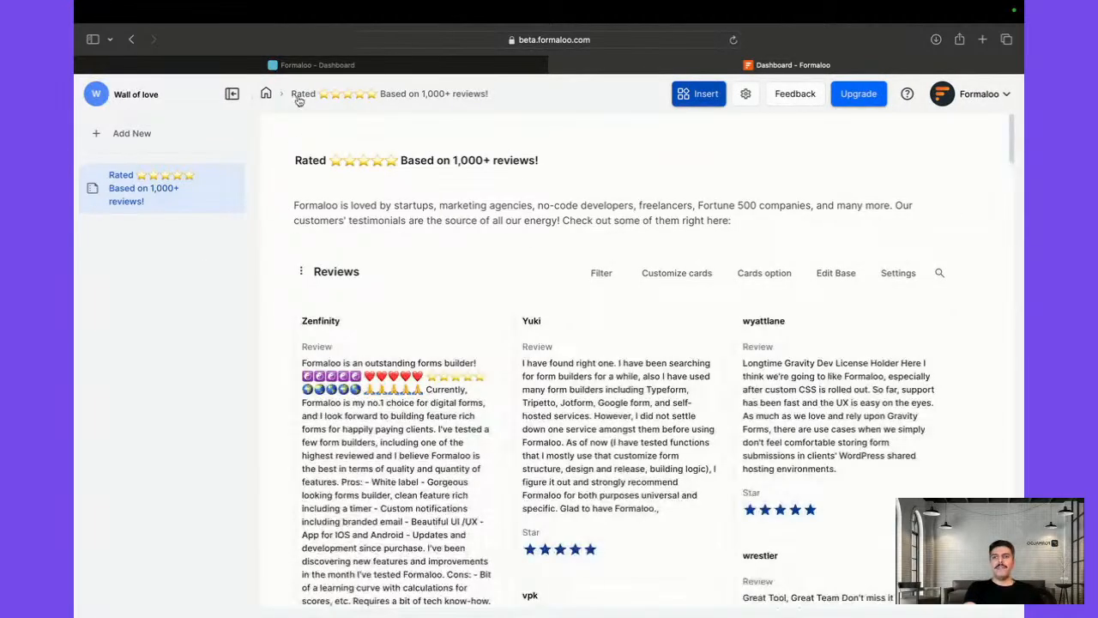
Go back from Wall of love to the Dashboard's Welcome page using the breadcrumb home icon
{"action": "left_click", "coordinate": [266, 94]}
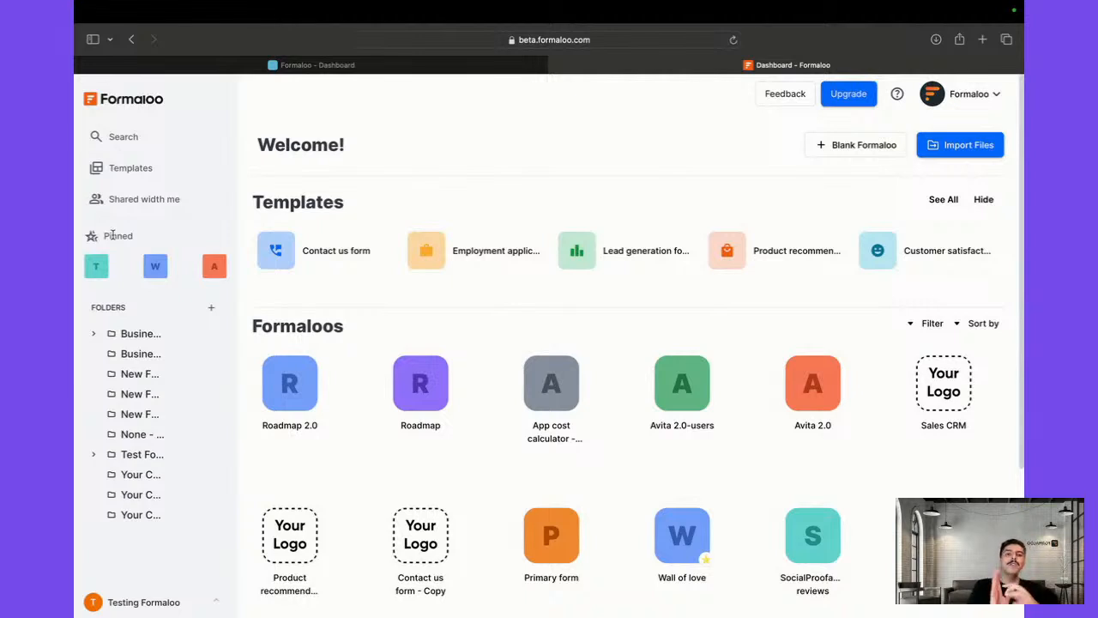
{"action": "left_click", "coordinate": [985, 148]}
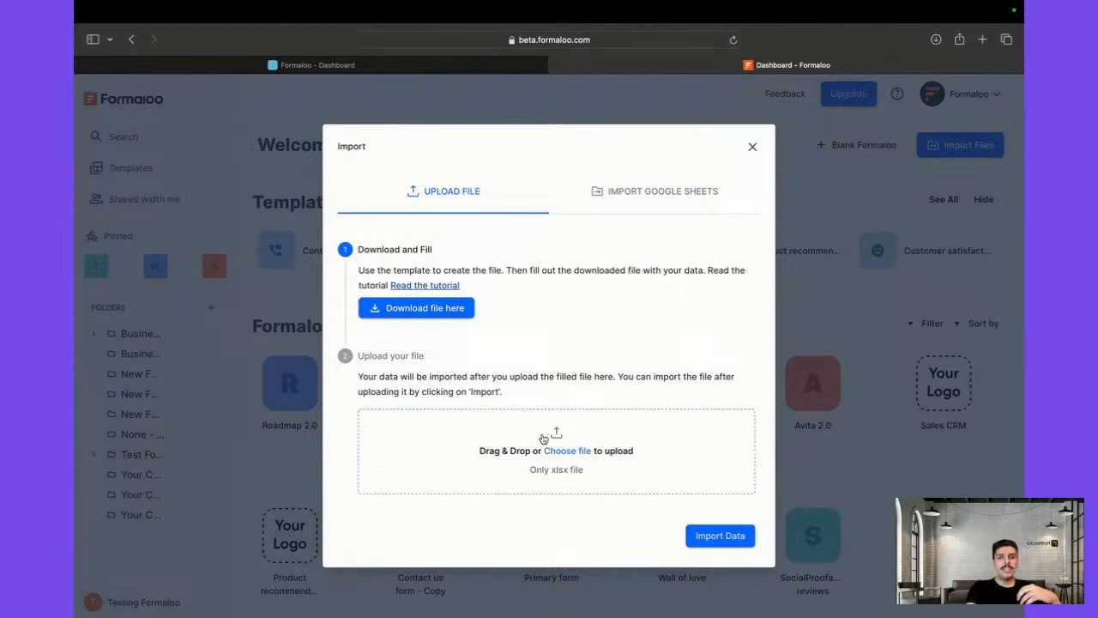
{"action": "left_click", "coordinate": [621, 189]}
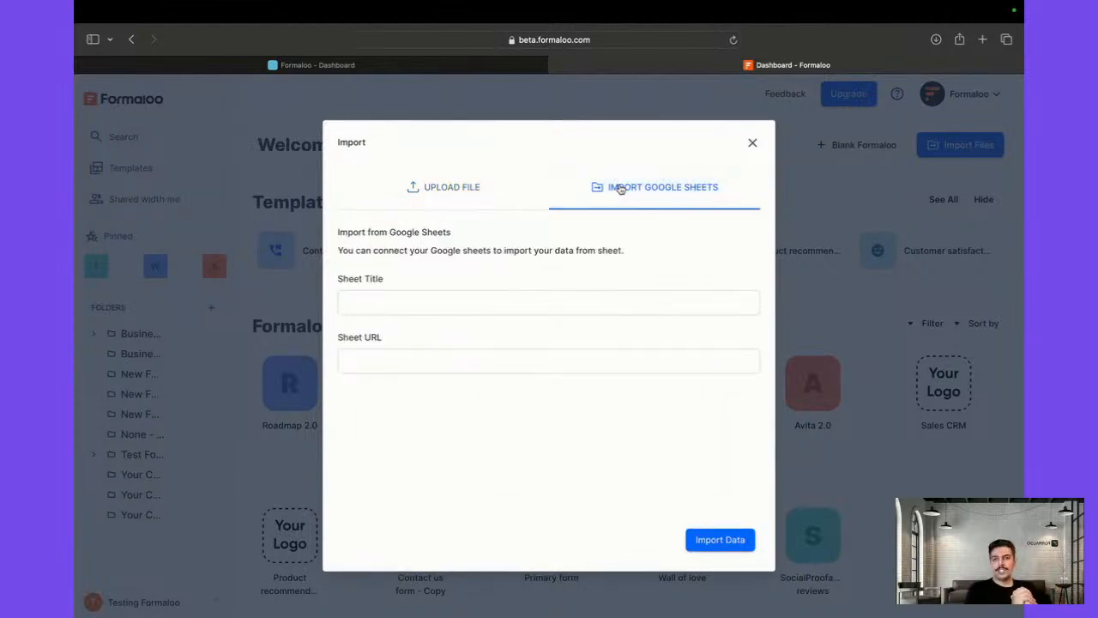
{"action": "left_click", "coordinate": [899, 319]}
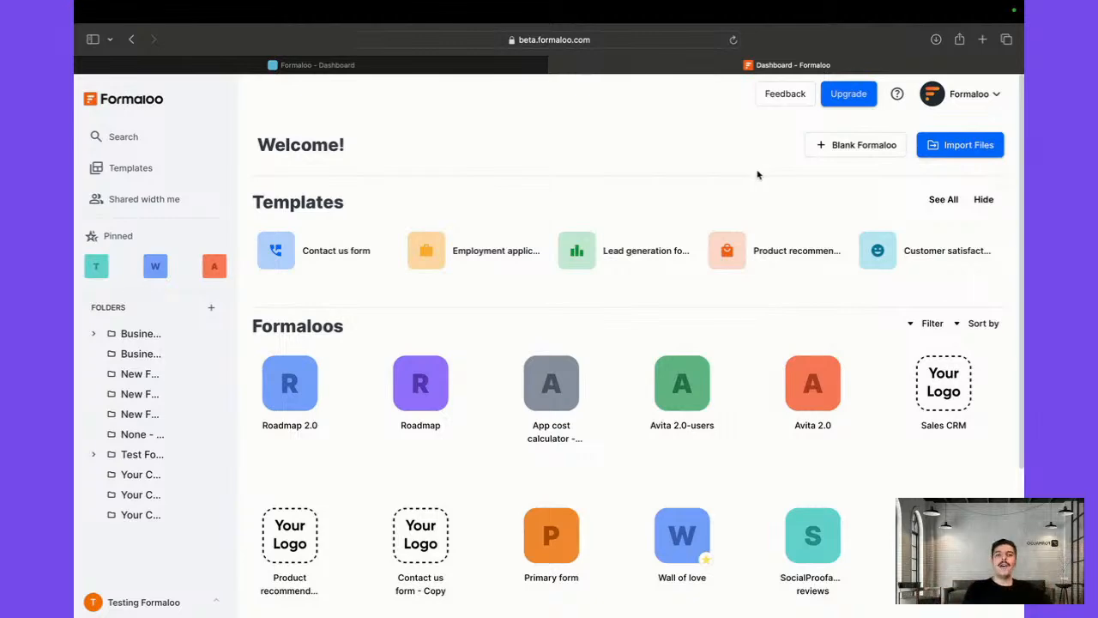
{"action": "left_click", "coordinate": [846, 94]}
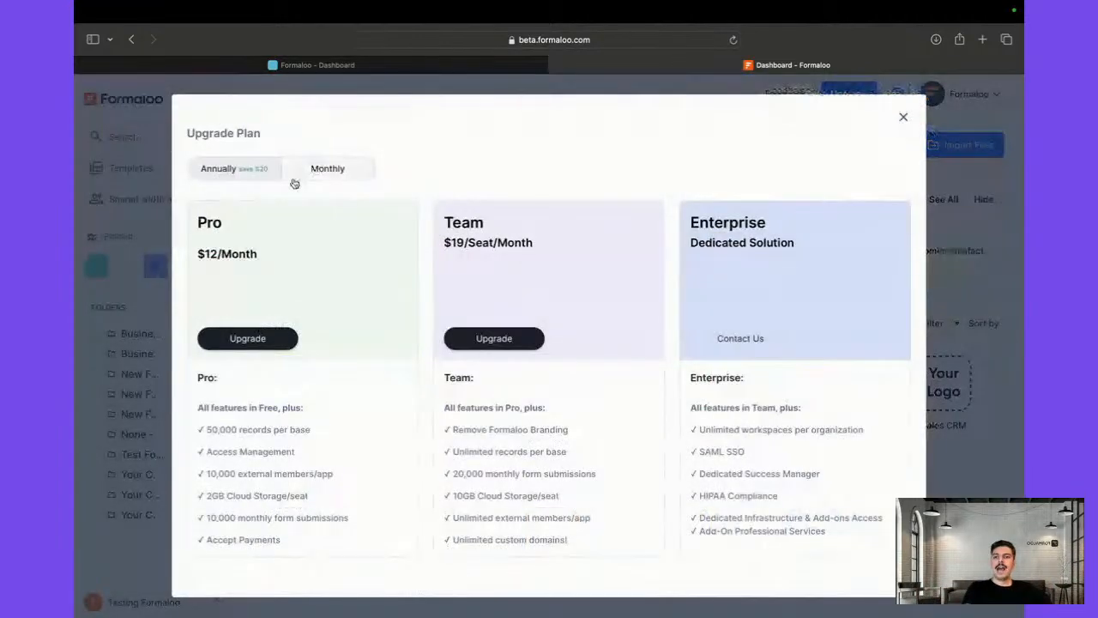
{"action": "left_click", "coordinate": [497, 343]}
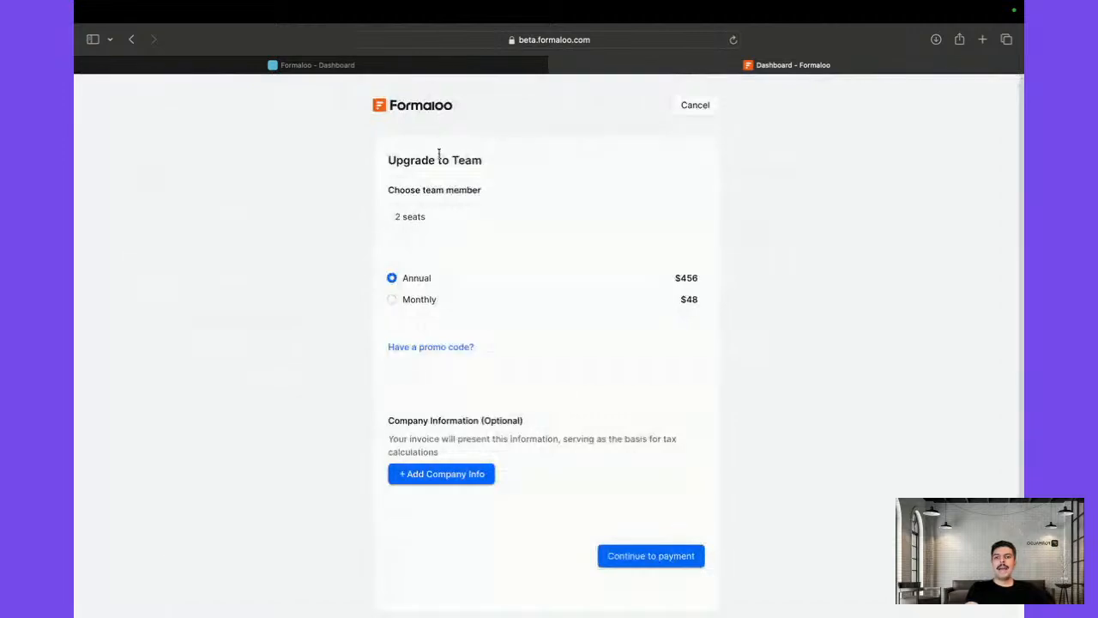
{"action": "left_click", "coordinate": [446, 220]}
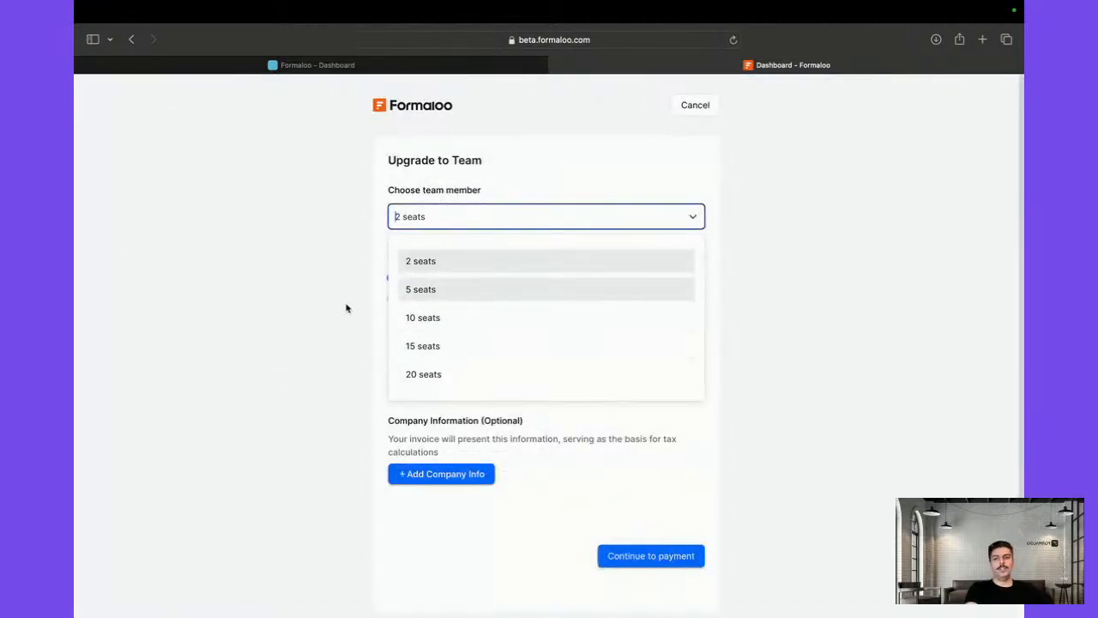
{"action": "left_click", "coordinate": [431, 318]}
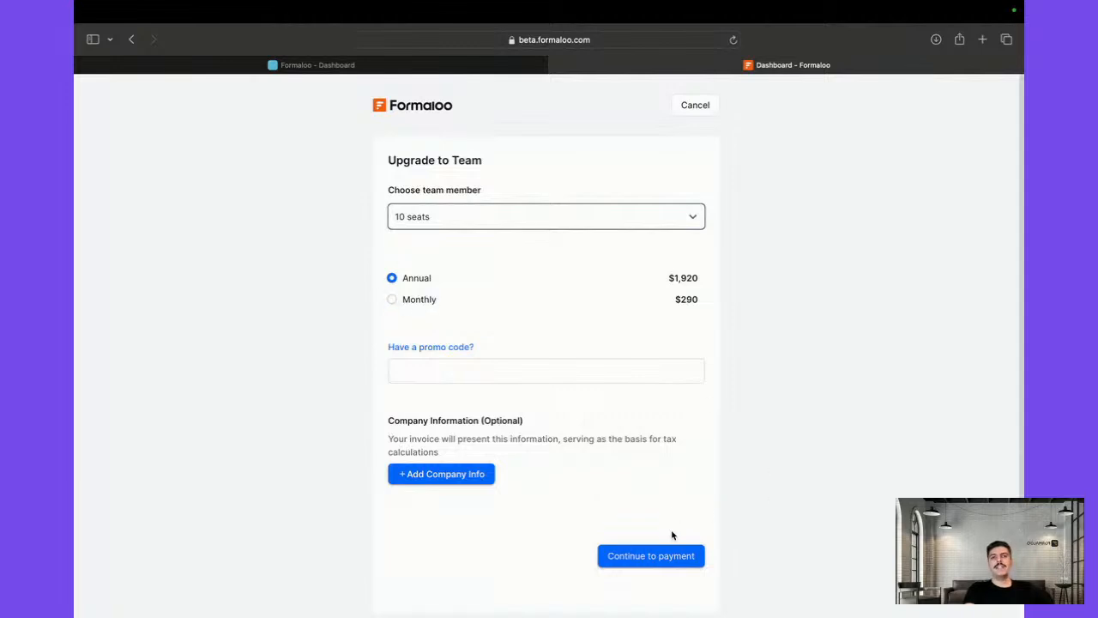
{"action": "left_click", "coordinate": [695, 112]}
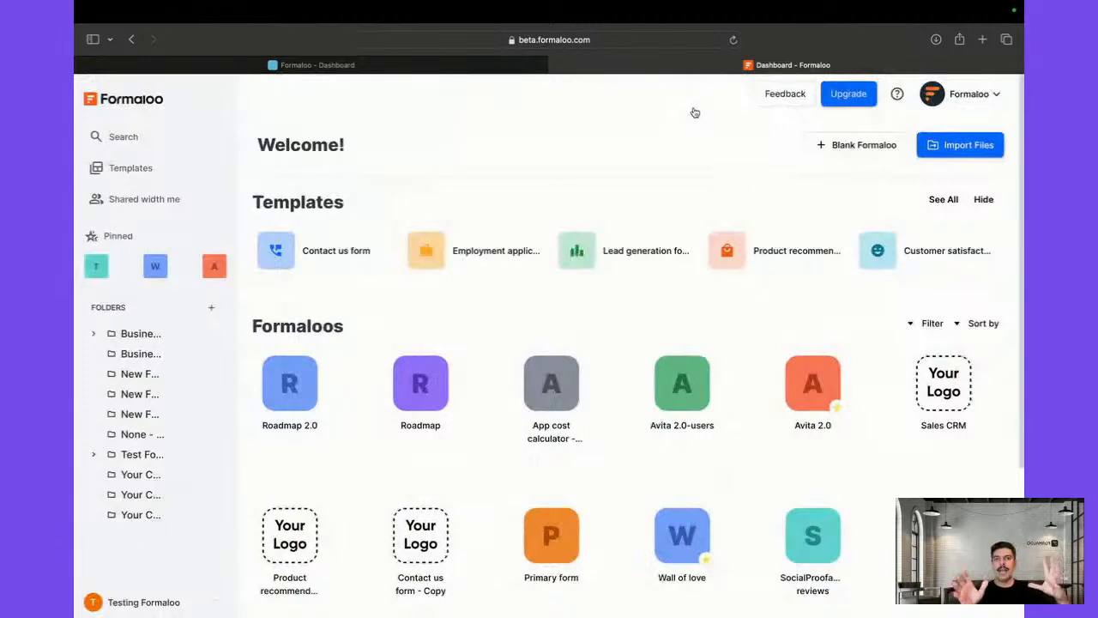
{"action": "left_click", "coordinate": [849, 94]}
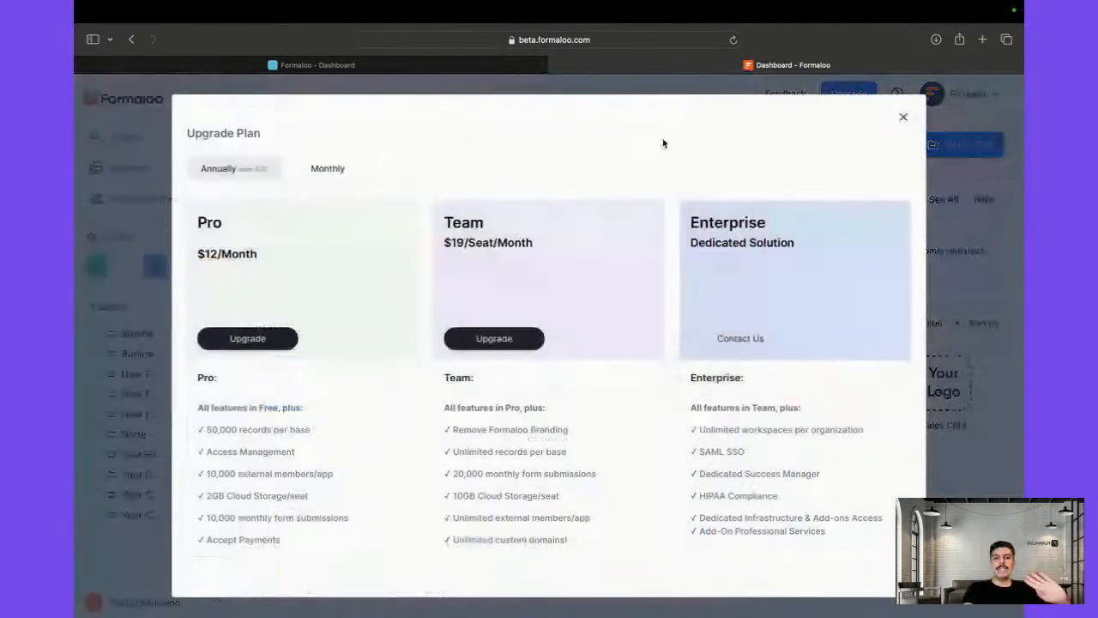
{"action": "left_click", "coordinate": [506, 344]}
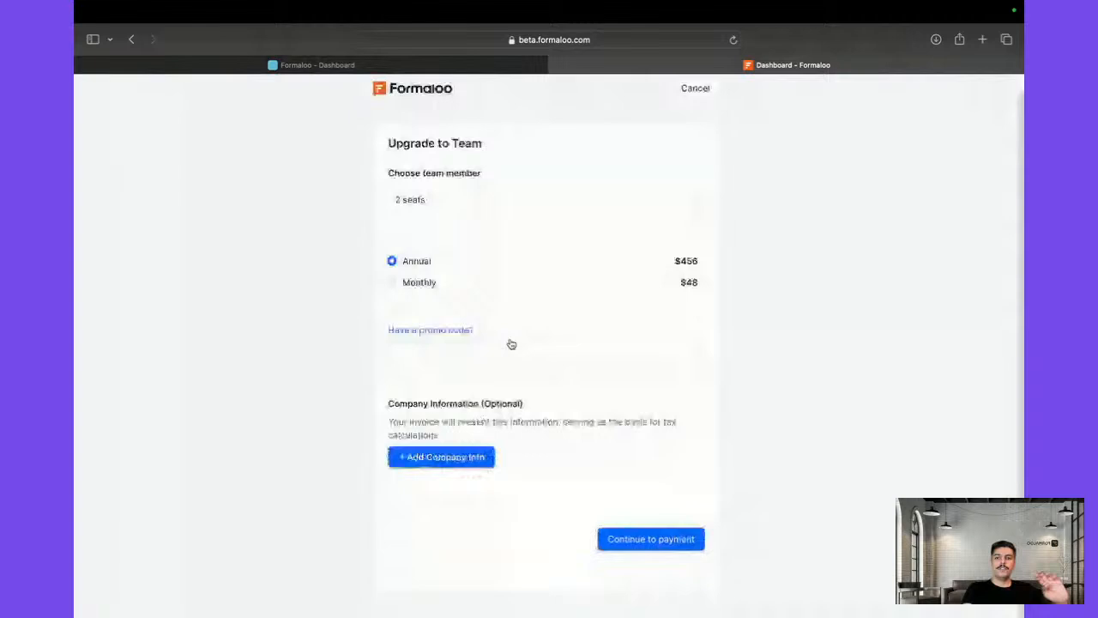
{"action": "left_click", "coordinate": [442, 459]}
{"action": "scroll", "coordinate": [466, 343], "scroll_direction": "down", "scroll_amount": 5}
{"action": "scroll", "coordinate": [468, 419], "scroll_direction": "up", "scroll_amount": 5}
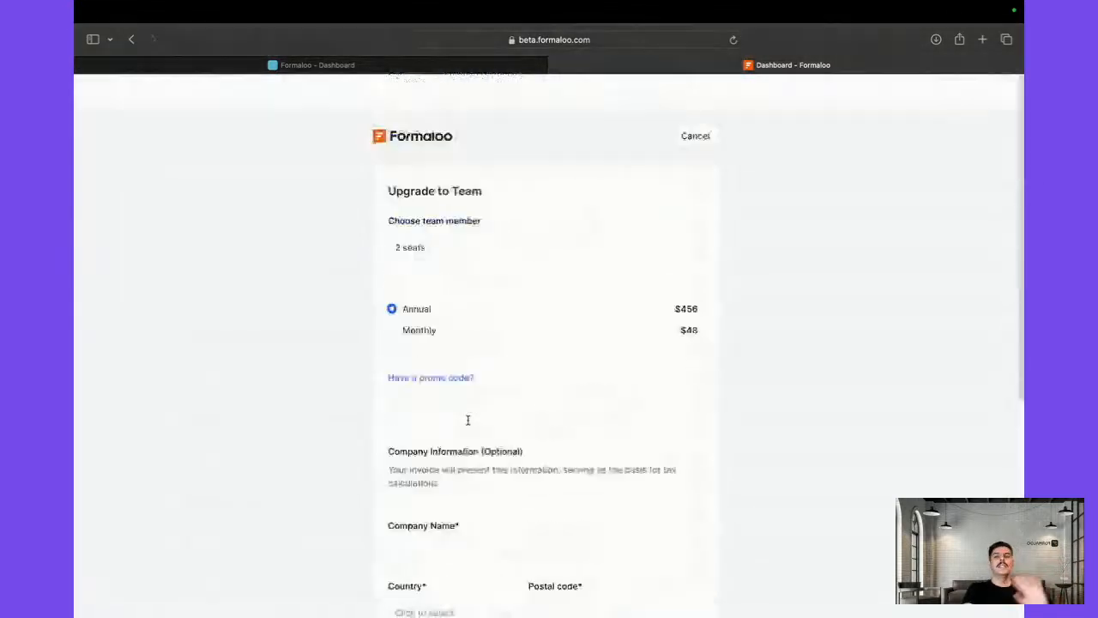
{"action": "left_click", "coordinate": [695, 110]}
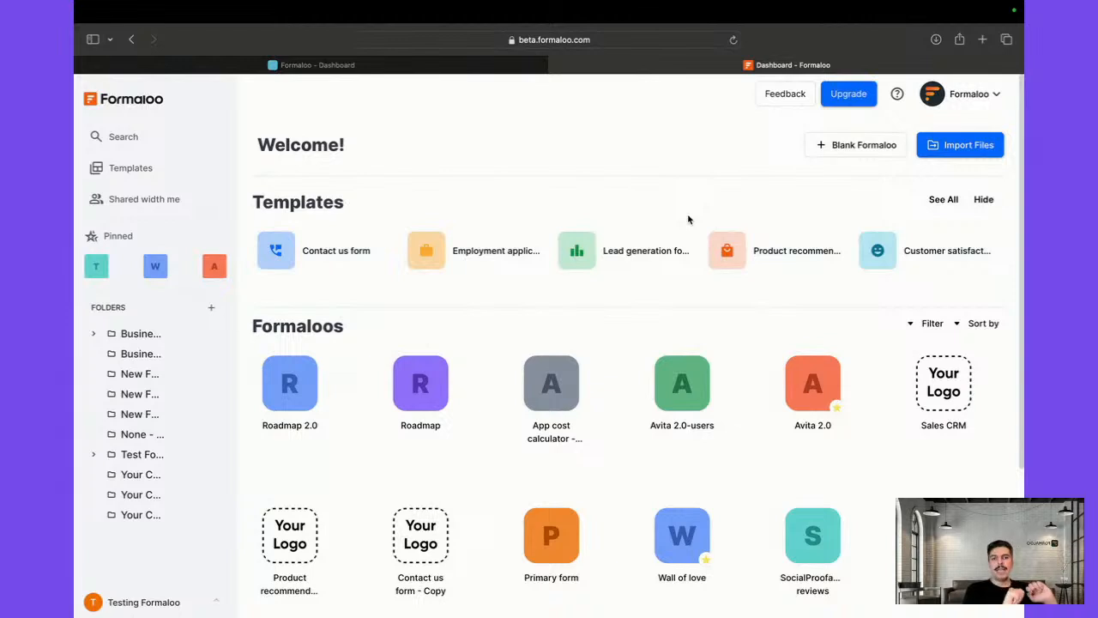
Create a Blank App from the Blank Formaloo menu, opening the empty New App editor
{"action": "left_click", "coordinate": [829, 151]}
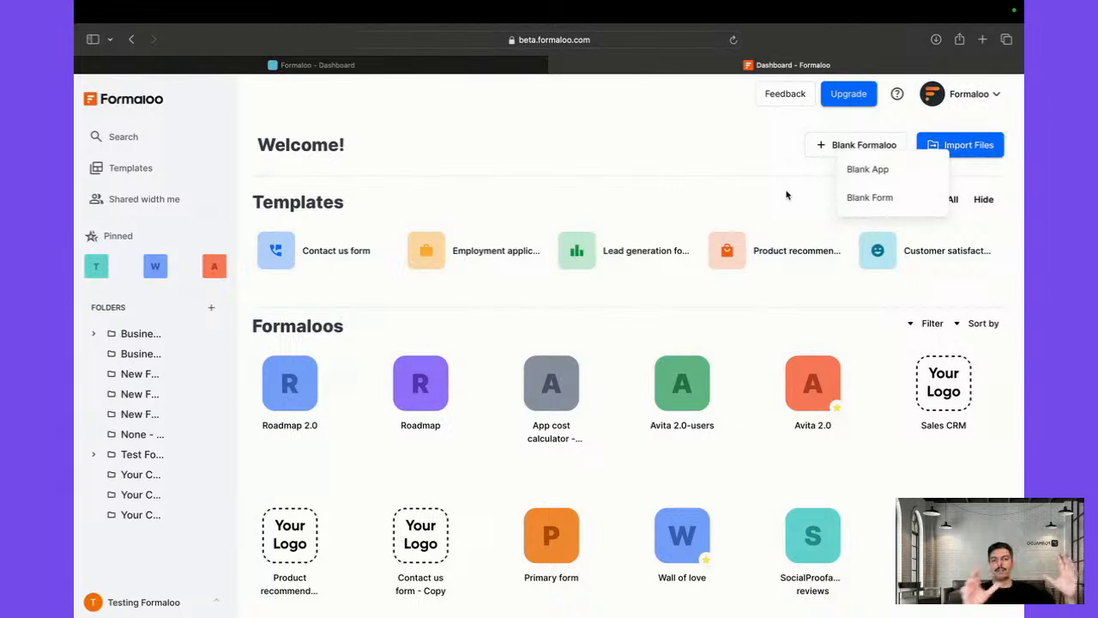
{"action": "left_click", "coordinate": [855, 170]}
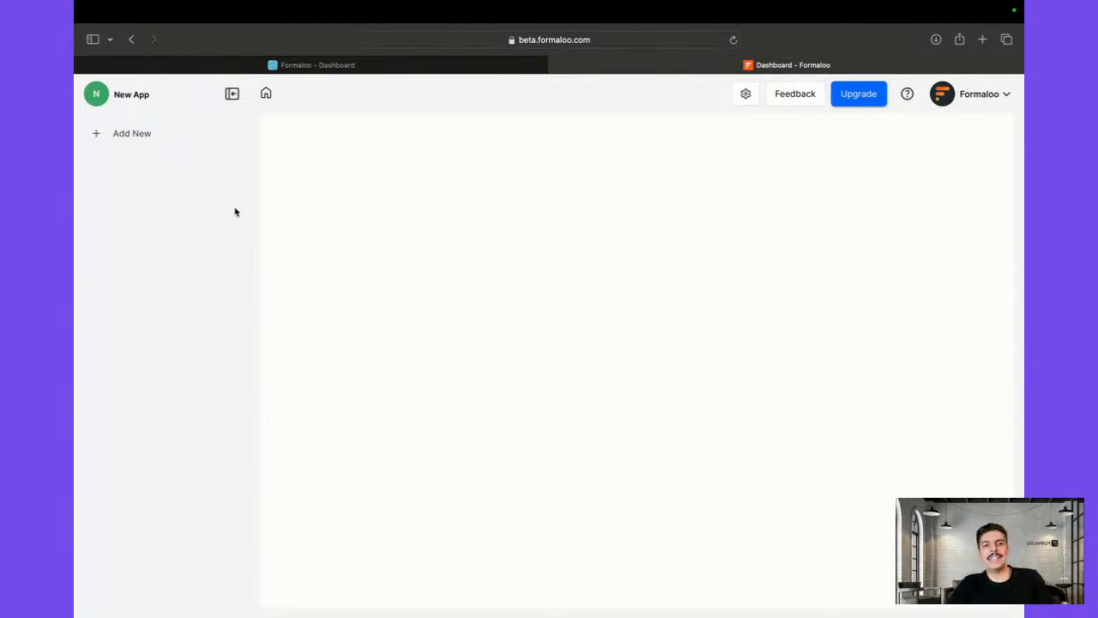
Rename the app title from New App to 'Test app for webinar'
{"action": "left_click", "coordinate": [137, 96]}
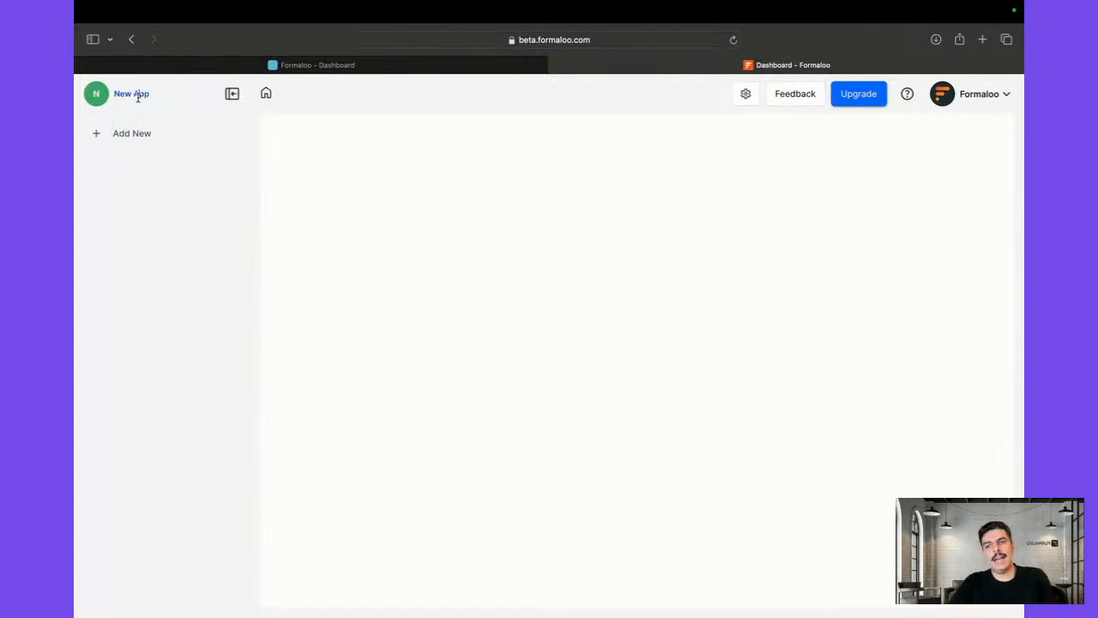
{"action": "triple_click", "coordinate": [137, 96]}
{"action": "type", "text": "Test"}
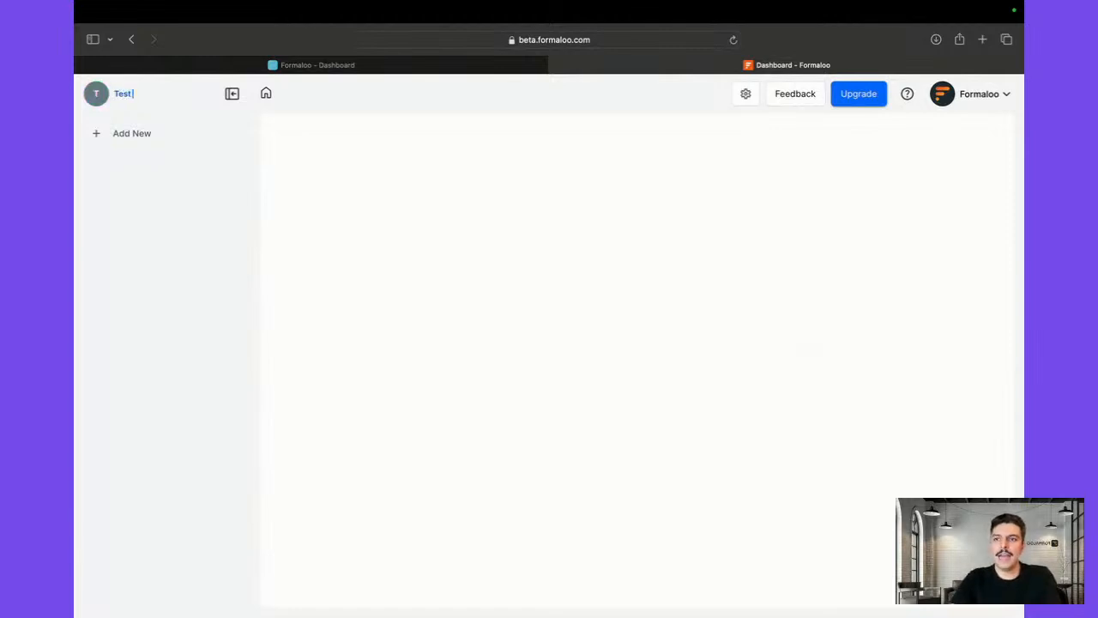
{"action": "type", "text": " شحح"}
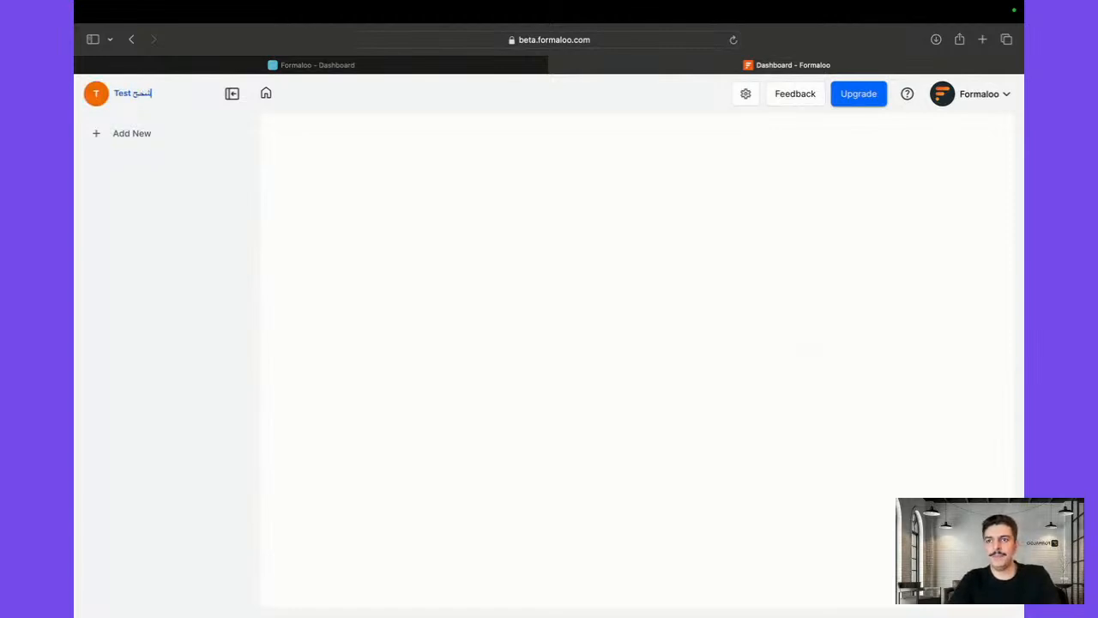
{"action": "key", "text": "BackSpace"}
{"action": "key", "text": "BackSpace"}
{"action": "key", "text": "BackSpace"}
{"action": "key", "text": "BackSpace"}
{"action": "key", "text": "ctrl+space"}
{"action": "type", "text": "app for webinar"}
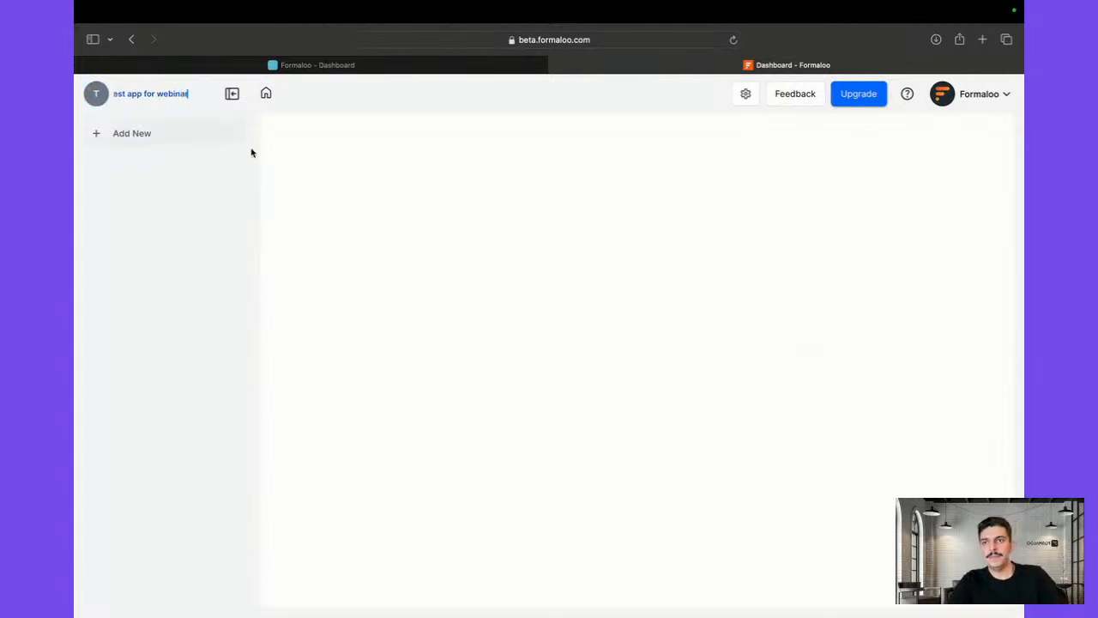
{"action": "left_click", "coordinate": [271, 161]}
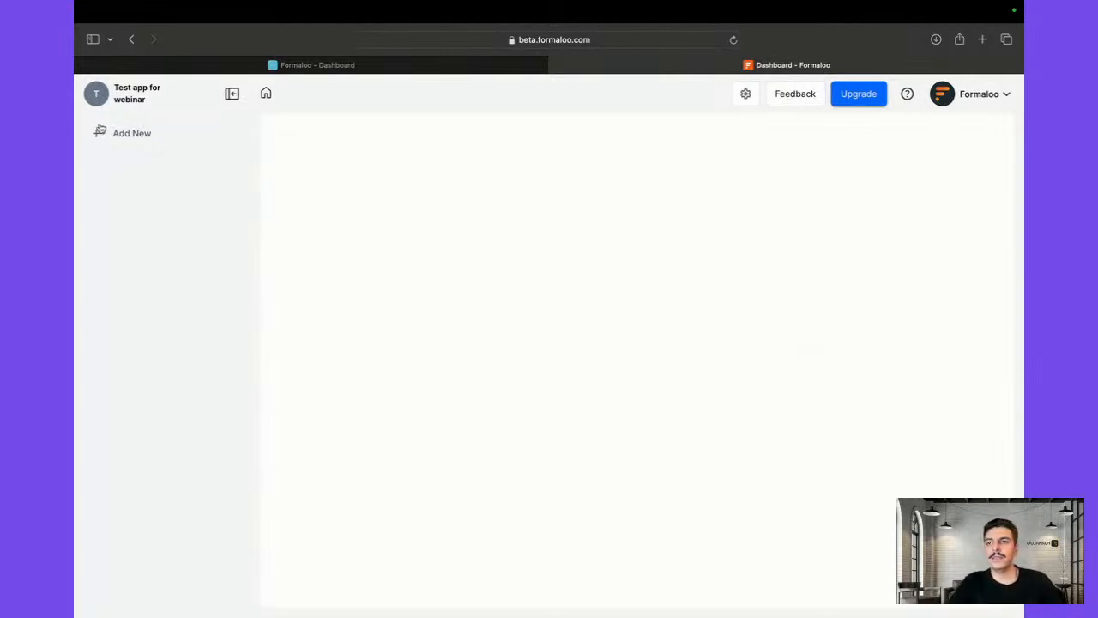
{"action": "left_click", "coordinate": [112, 135]}
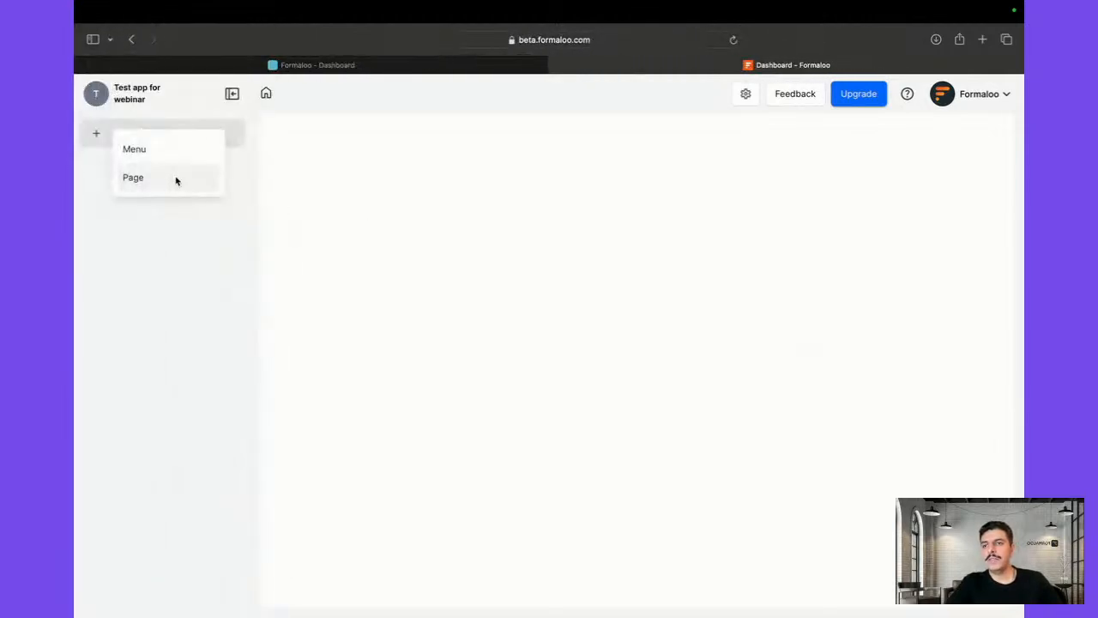
Add a new page to the app and name it 'Hello!'
{"action": "left_click", "coordinate": [175, 178]}
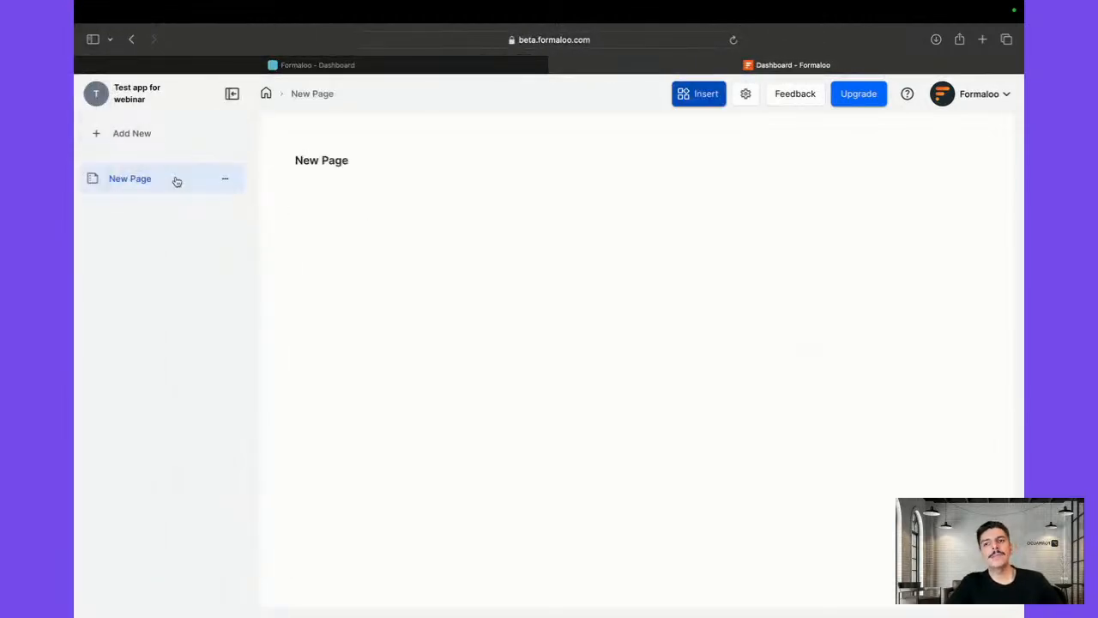
{"action": "double_click", "coordinate": [137, 181]}
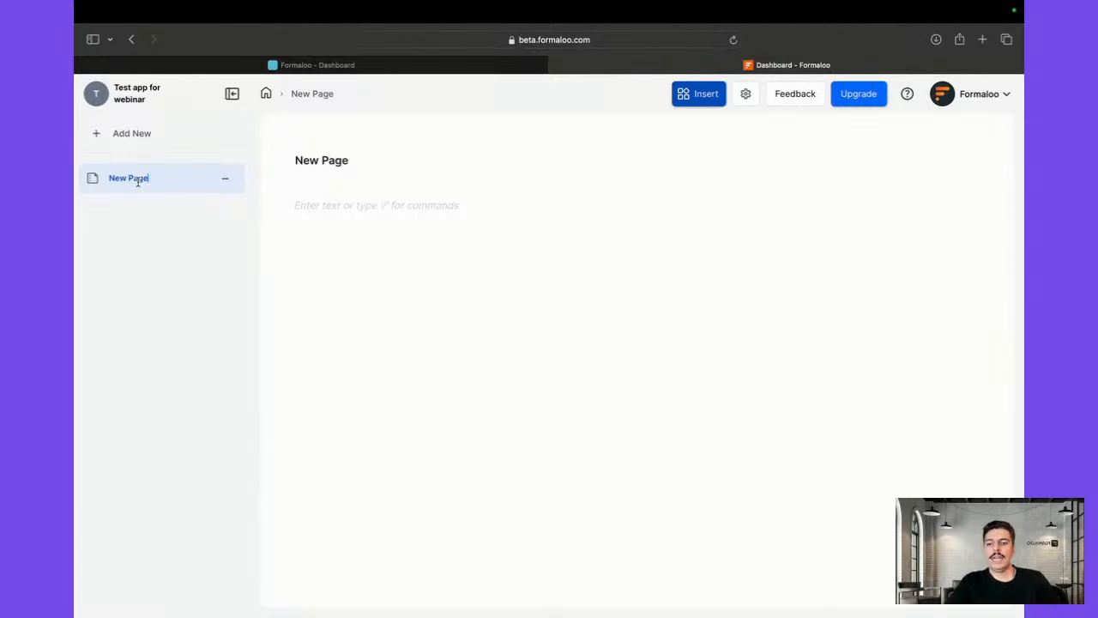
{"action": "key", "text": "super+a"}
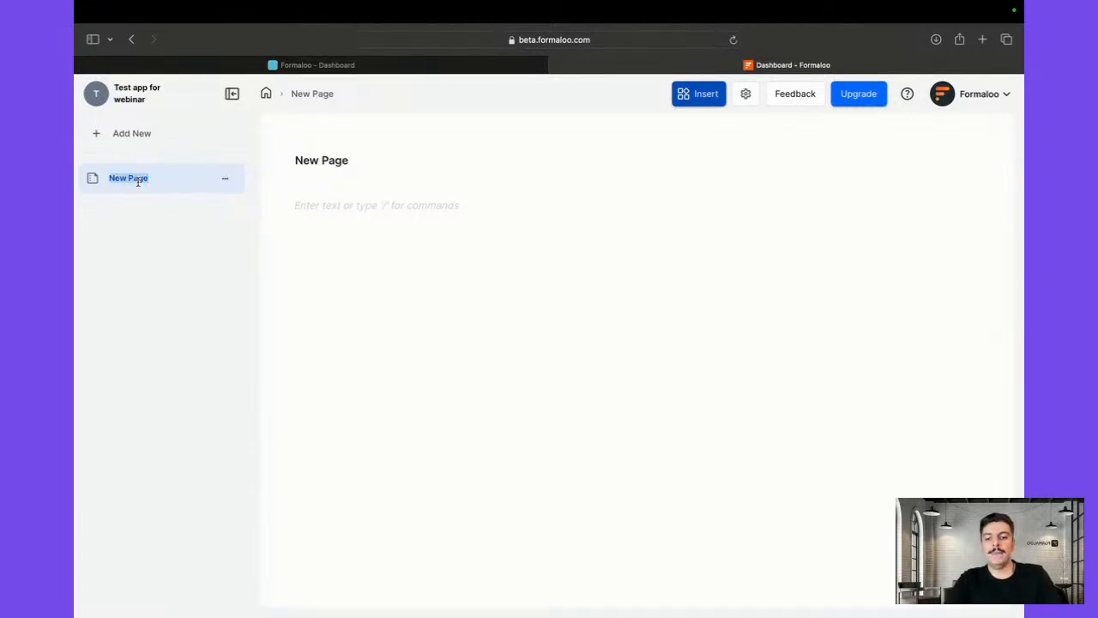
{"action": "type", "text": "Hello!"}
{"action": "key", "text": "Return"}
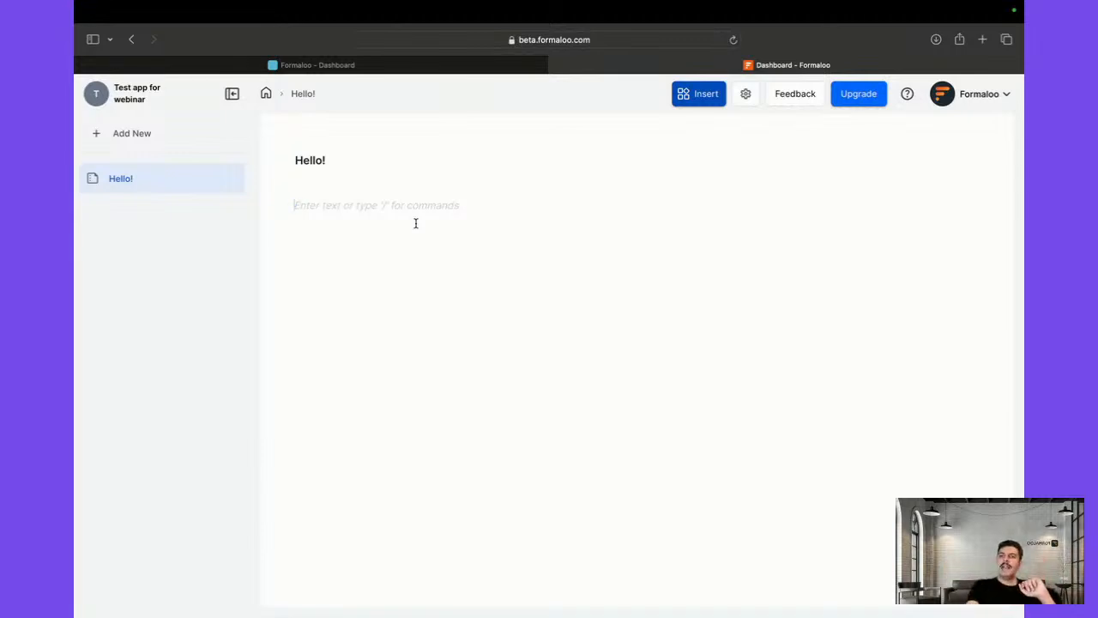
Give the Hello! page a video-camera icon
{"action": "left_click", "coordinate": [93, 179]}
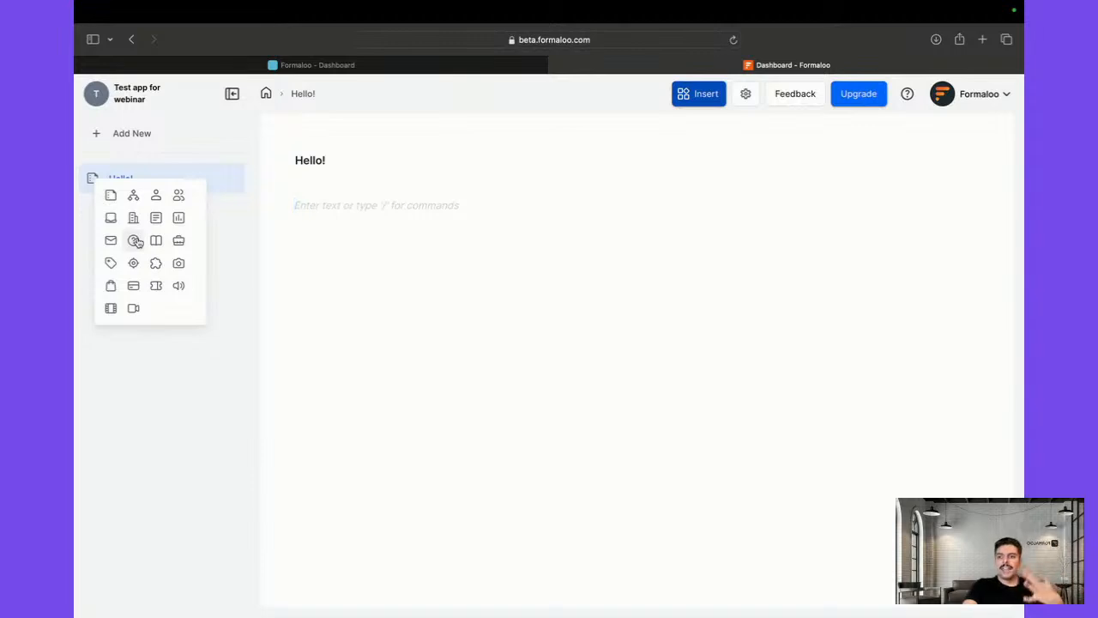
{"action": "left_click", "coordinate": [133, 309]}
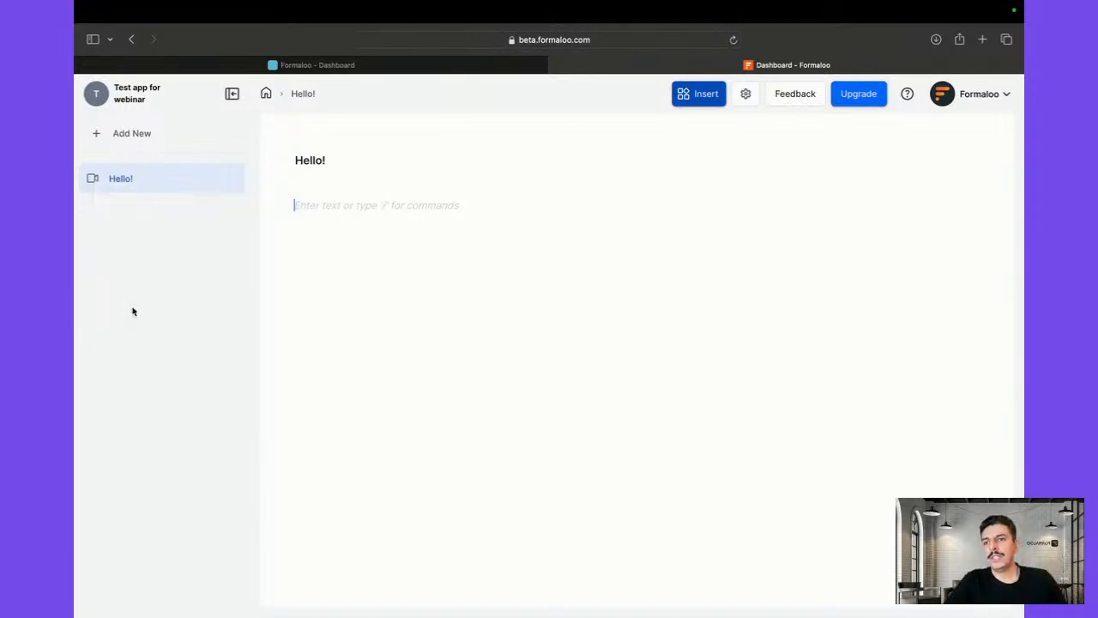
{"action": "left_click", "coordinate": [230, 182]}
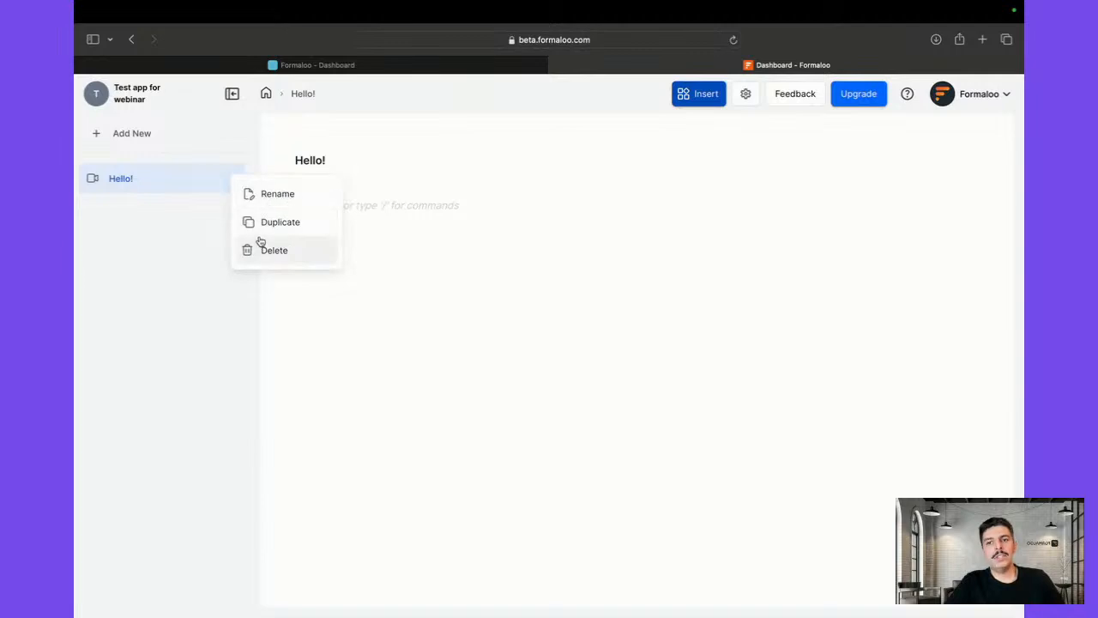
{"action": "left_click", "coordinate": [271, 301]}
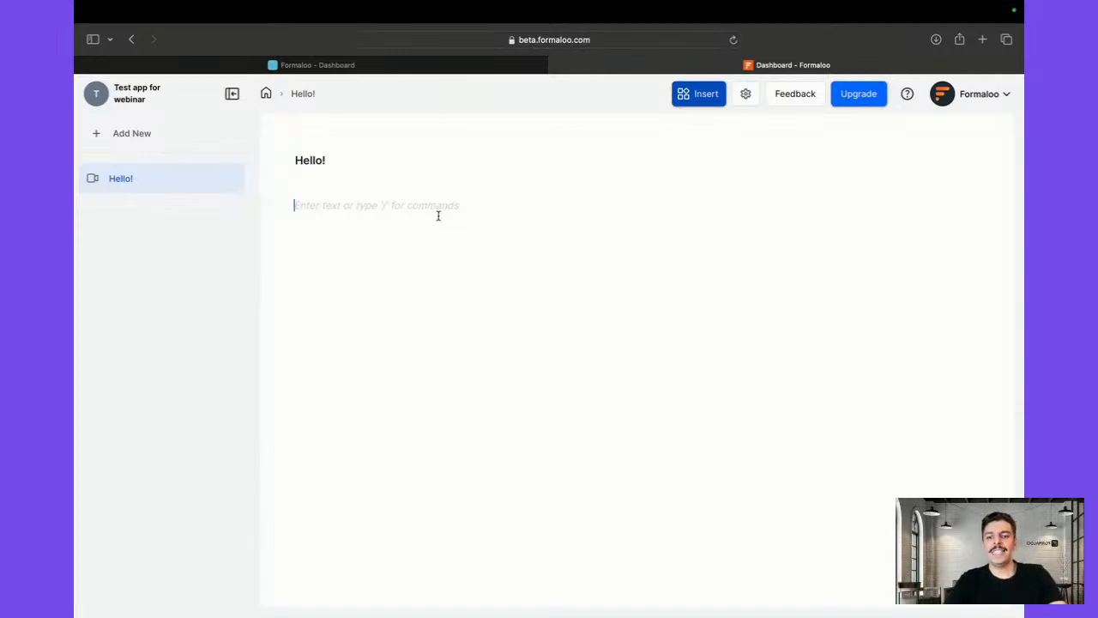
Type 'Hello everyone.' and 'Next line!' on the Hello! page with an empty line between
{"action": "type", "text": "Hello ev"}
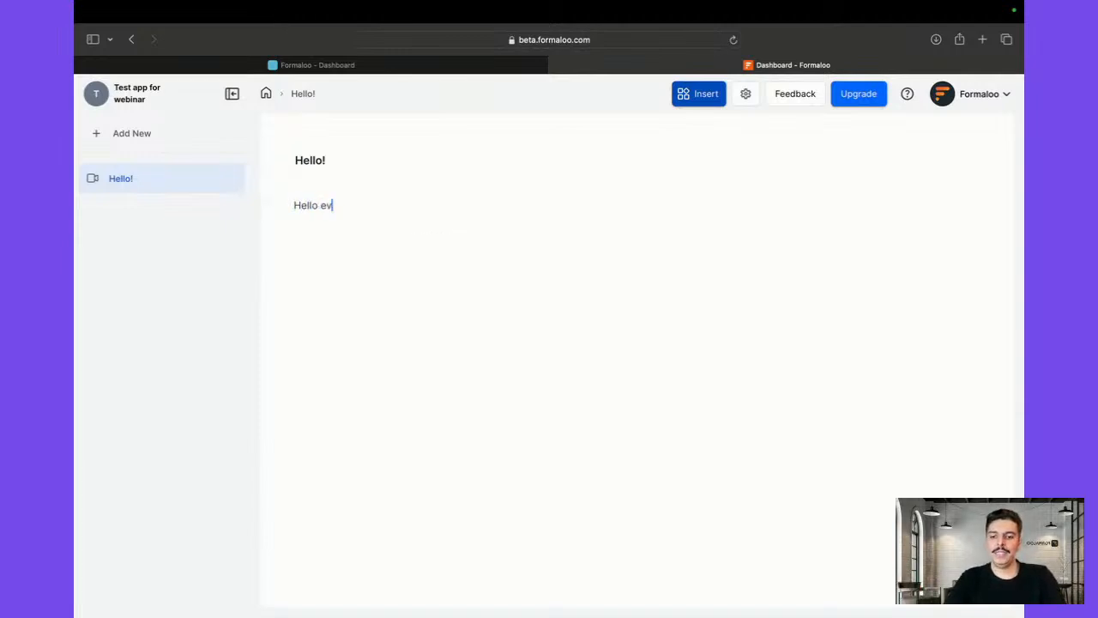
{"action": "type", "text": "eryone."}
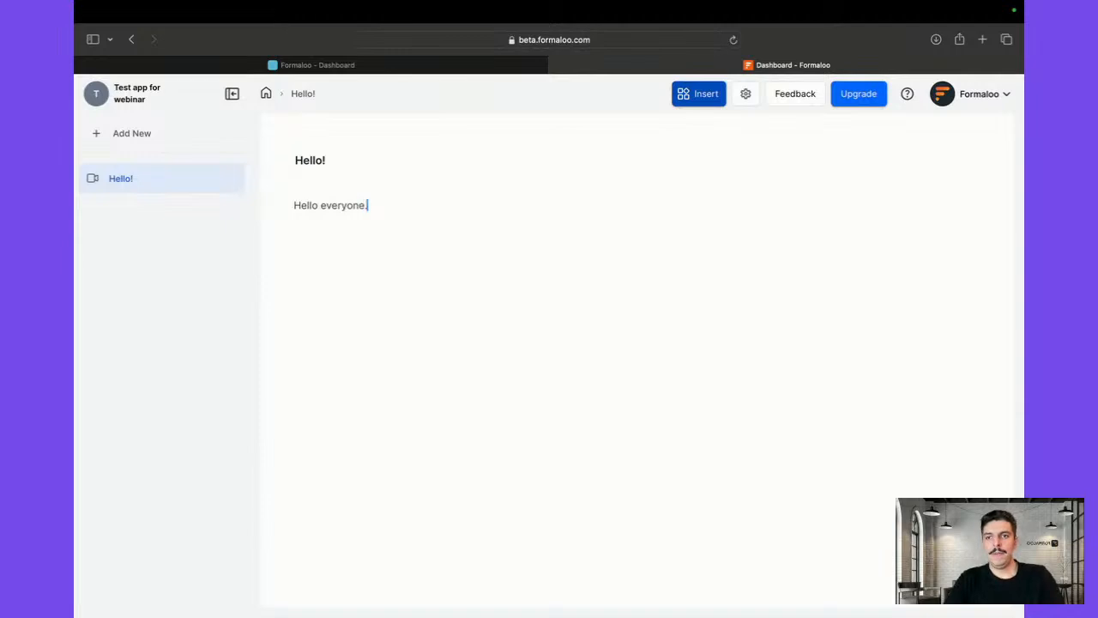
{"action": "key", "text": "Return"}
{"action": "key", "text": "Return"}
{"action": "type", "text": "Next lineQ!"}
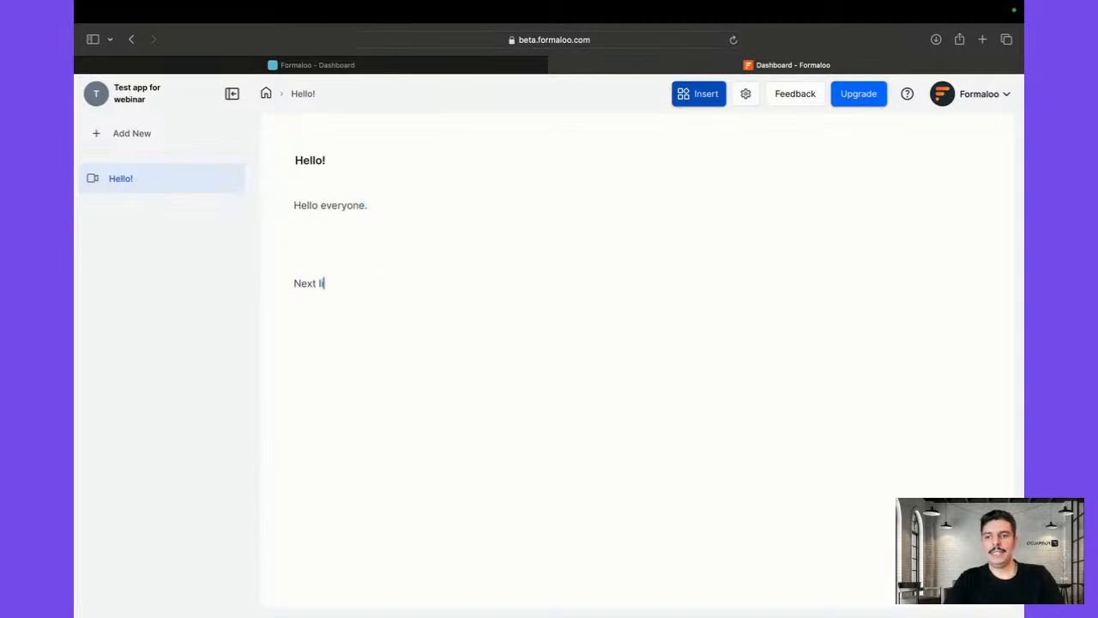
{"action": "key", "text": "BackSpace"}
{"action": "key", "text": "BackSpace"}
{"action": "type", "text": "!"}
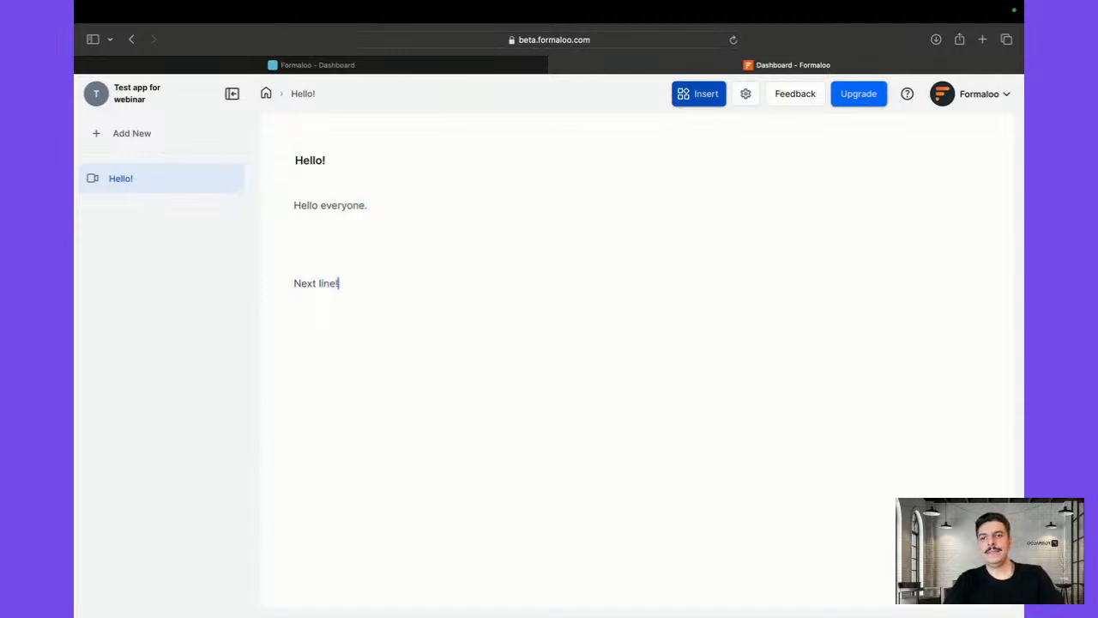
{"action": "left_click", "coordinate": [318, 252]}
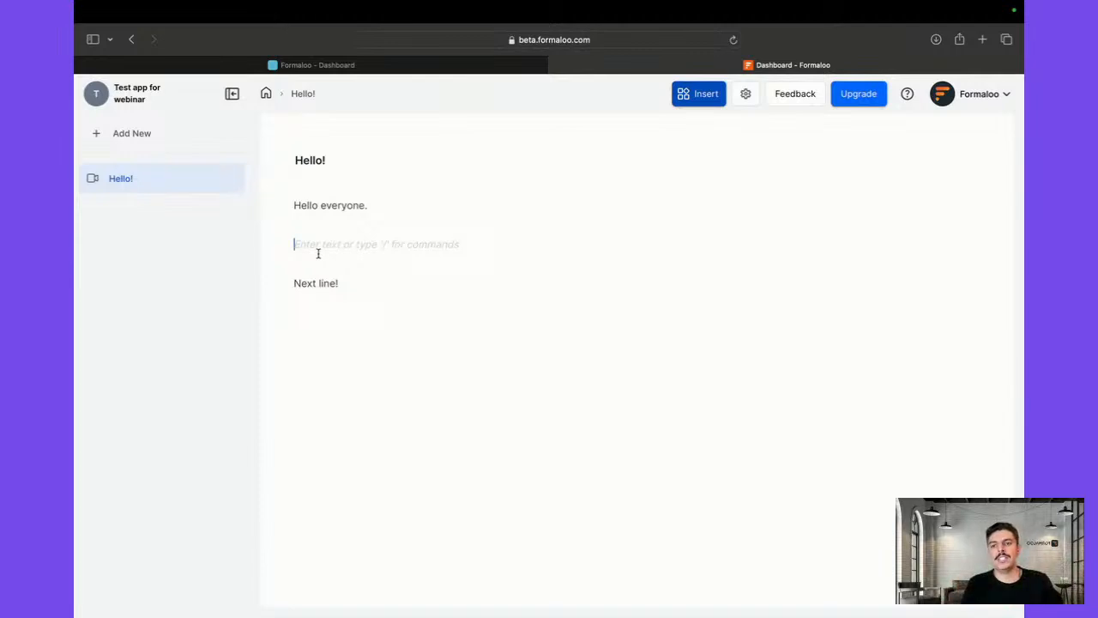
Format the 'Hello everyone.' line as a left-aligned Heading 2
{"action": "triple_click", "coordinate": [339, 206]}
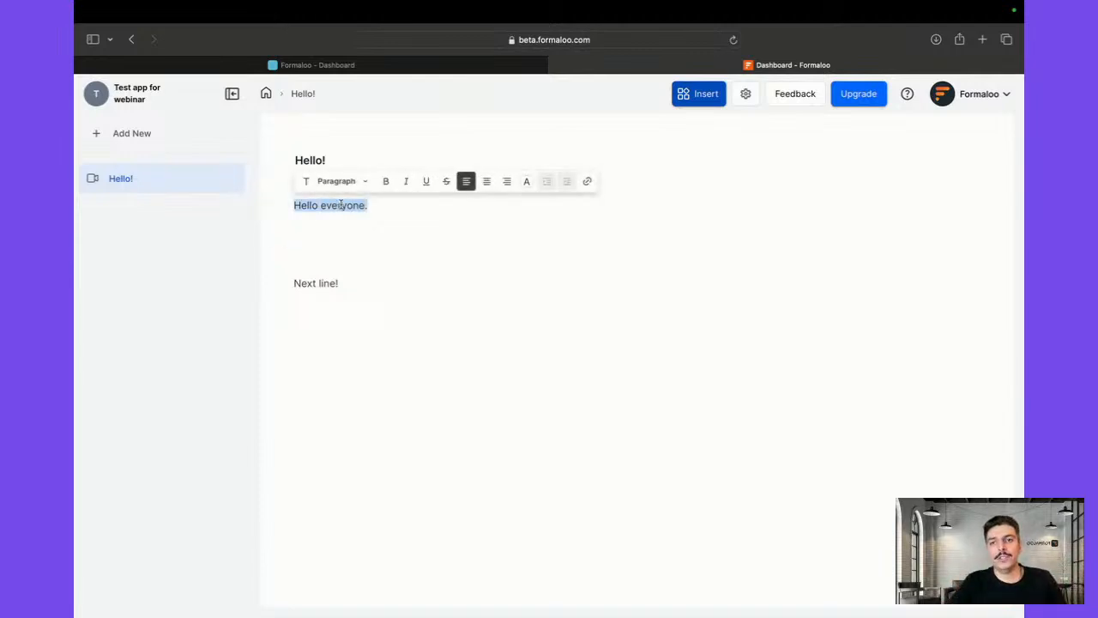
{"action": "left_click", "coordinate": [365, 181]}
{"action": "left_click", "coordinate": [357, 254]}
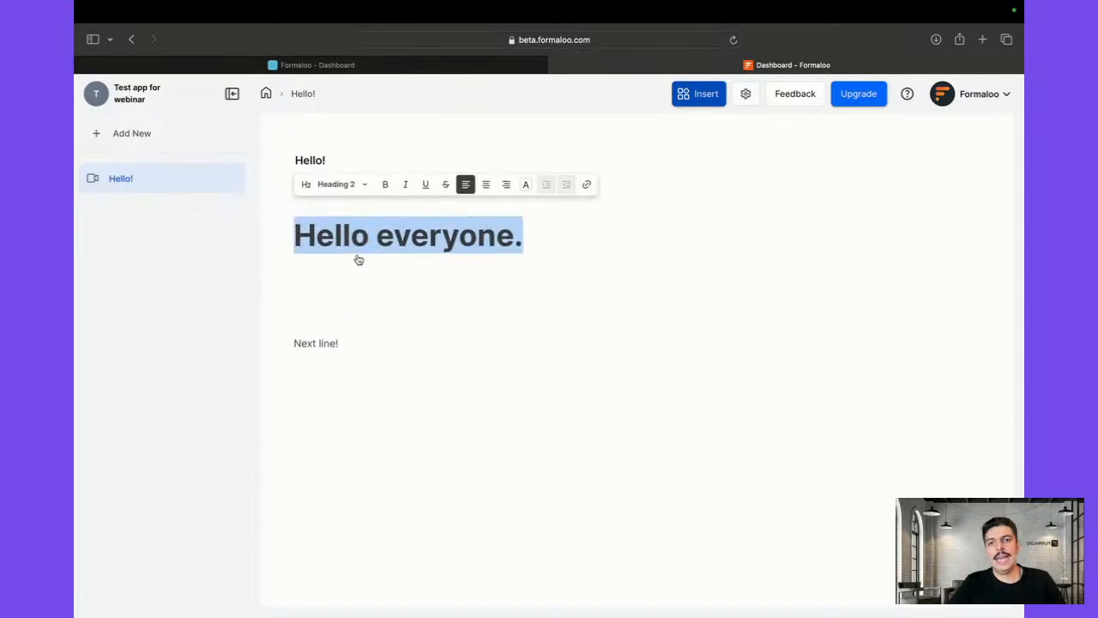
{"action": "left_click", "coordinate": [507, 186]}
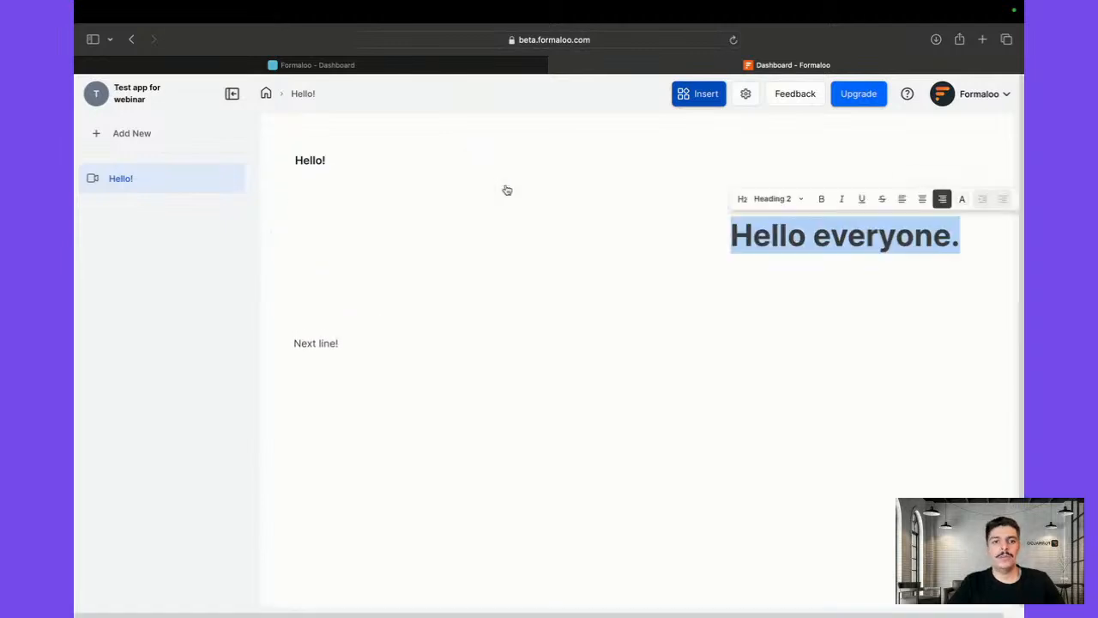
{"action": "left_click", "coordinate": [902, 197]}
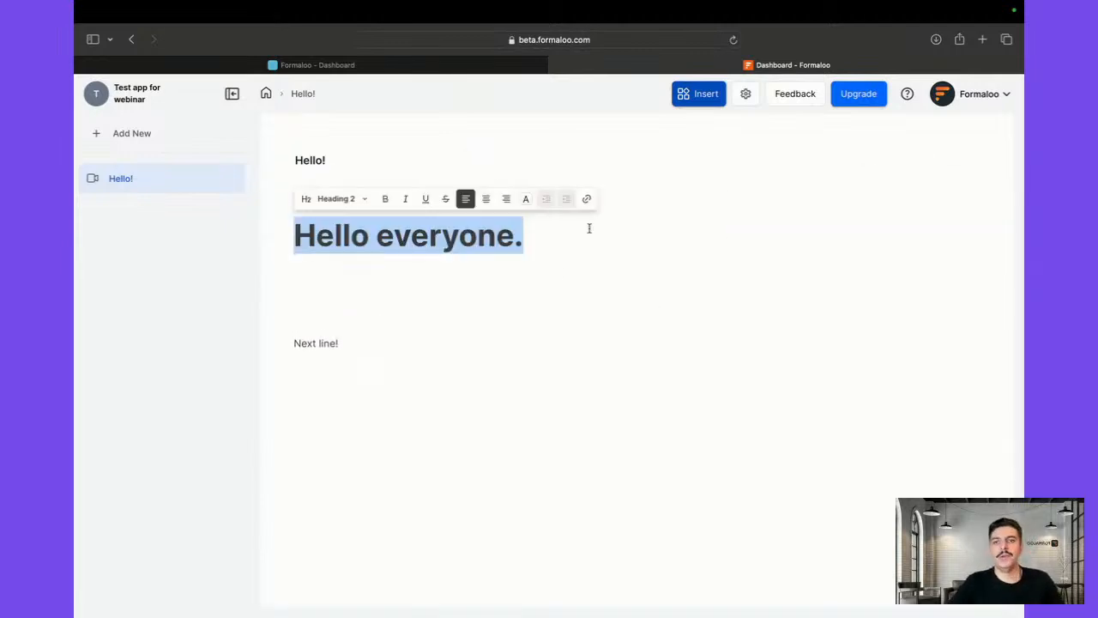
Replace the heading's full stop with '!' so it reads 'Hello everyone!'
{"action": "left_click", "coordinate": [544, 252]}
{"action": "key", "text": "BackSpace"}
{"action": "type", "text": "!"}
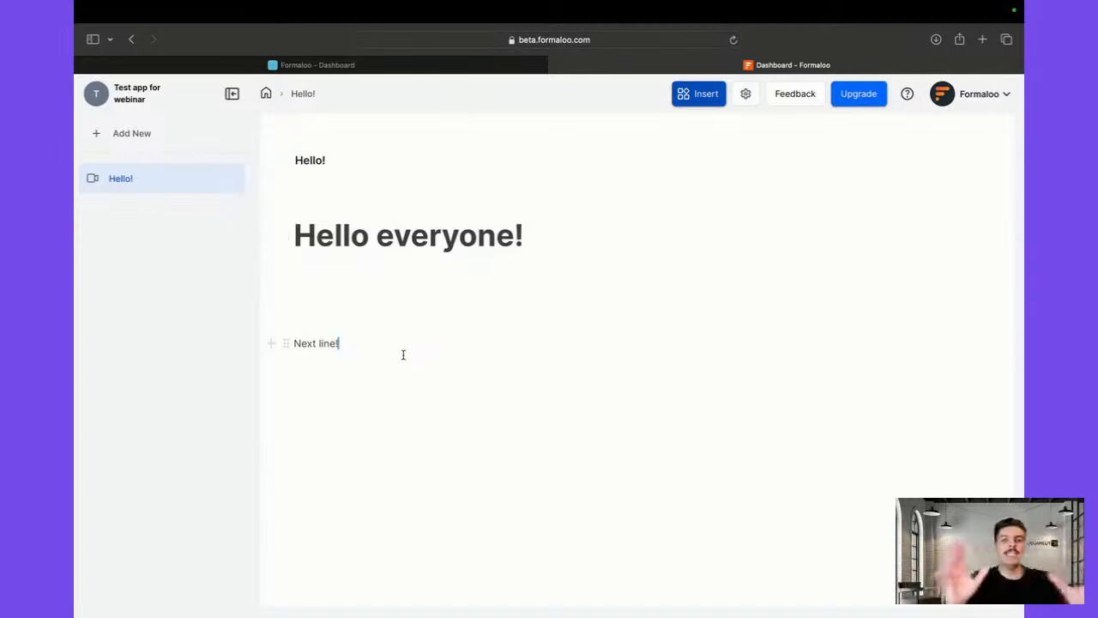
{"action": "left_click", "coordinate": [405, 316]}
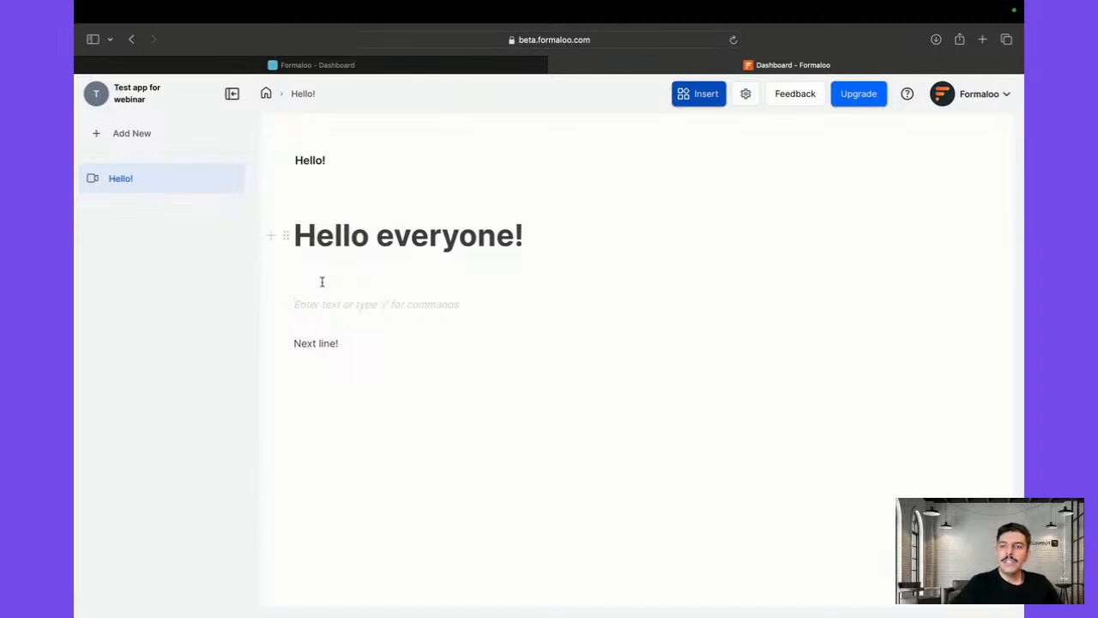
{"action": "left_click", "coordinate": [327, 215]}
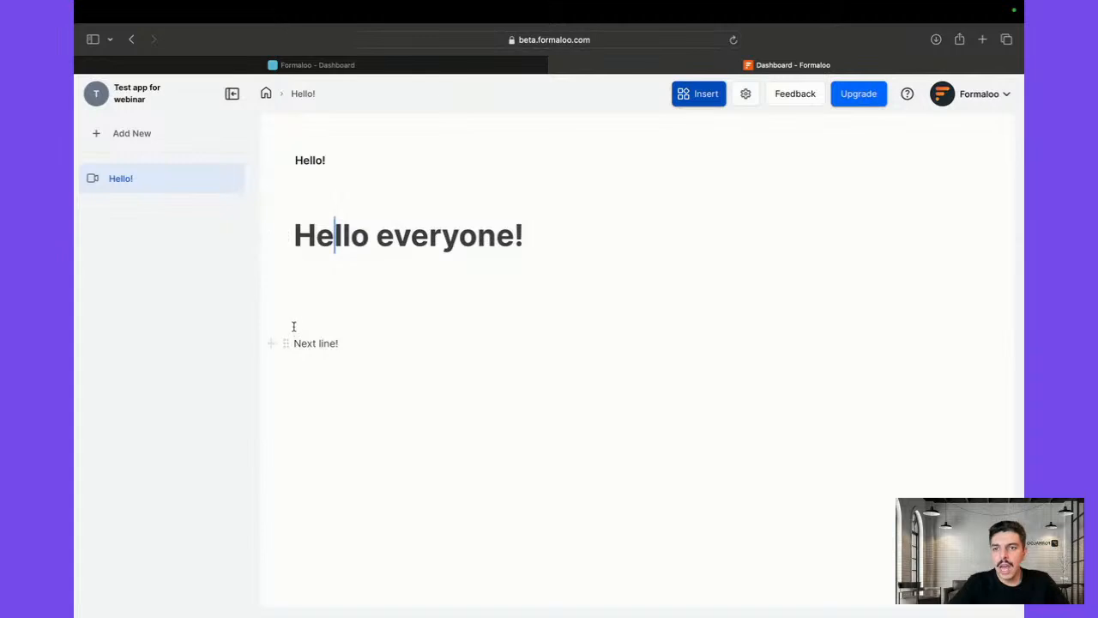
{"action": "left_click_drag", "start_coordinate": [287, 345], "coordinate": [312, 223]}
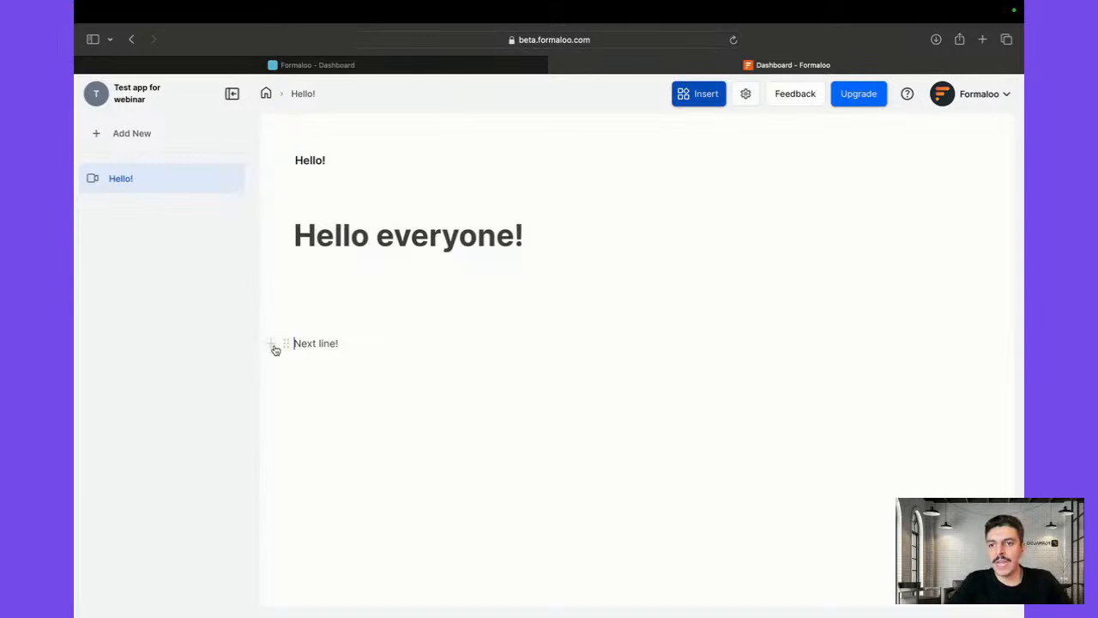
Insert a Table block below 'Next line!' and scroll to its Connect to your Bases list
{"action": "left_click", "coordinate": [271, 345]}
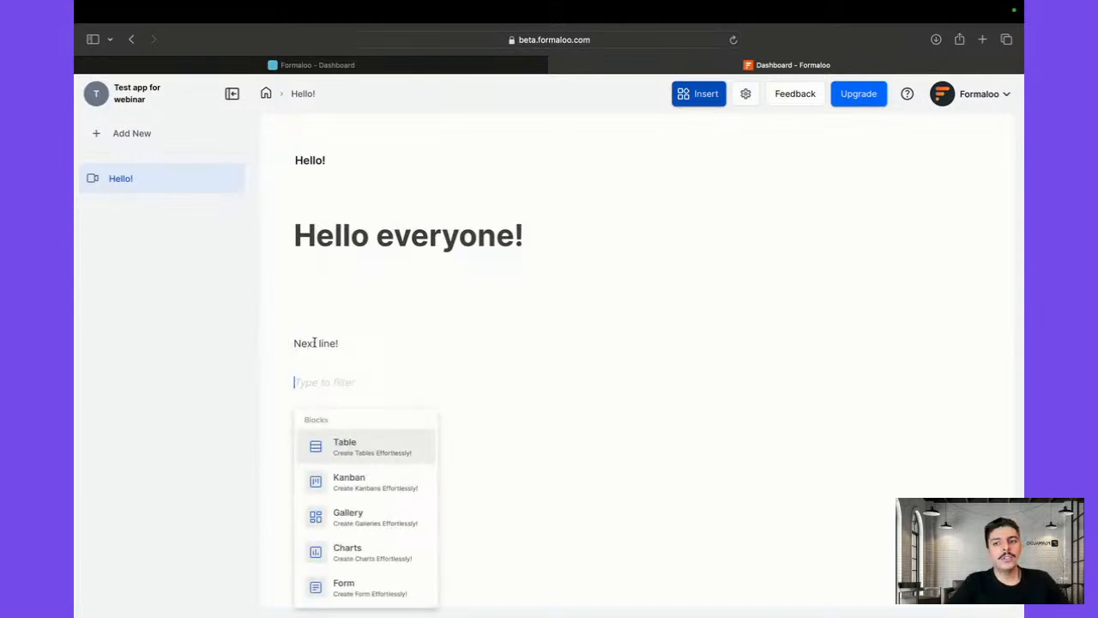
{"action": "left_click", "coordinate": [315, 343]}
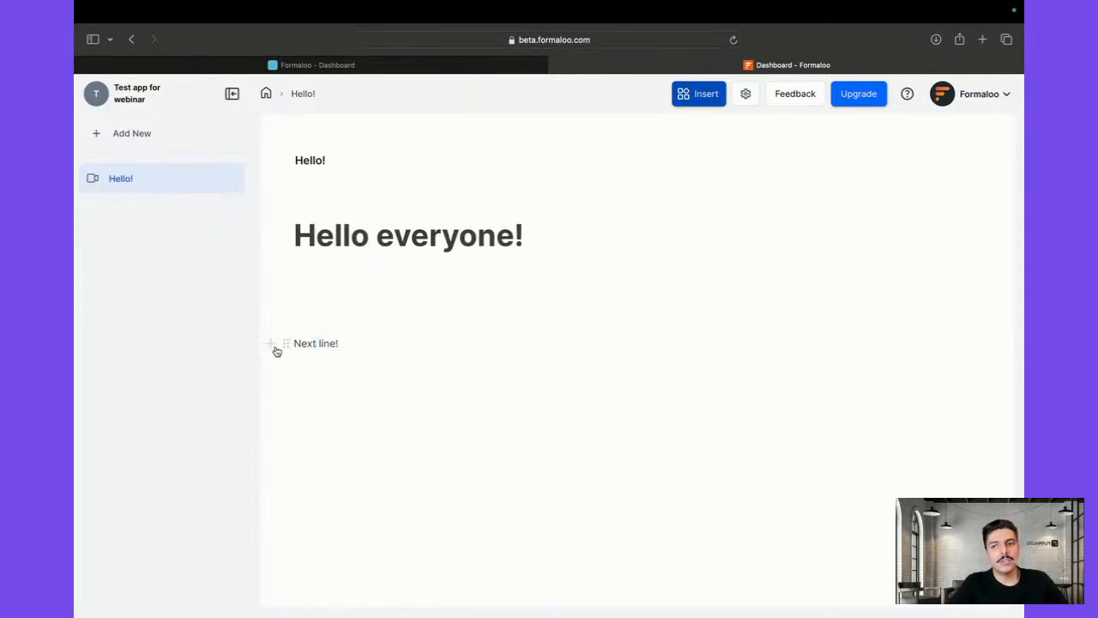
{"action": "left_click", "coordinate": [273, 346]}
{"action": "left_click", "coordinate": [324, 379]}
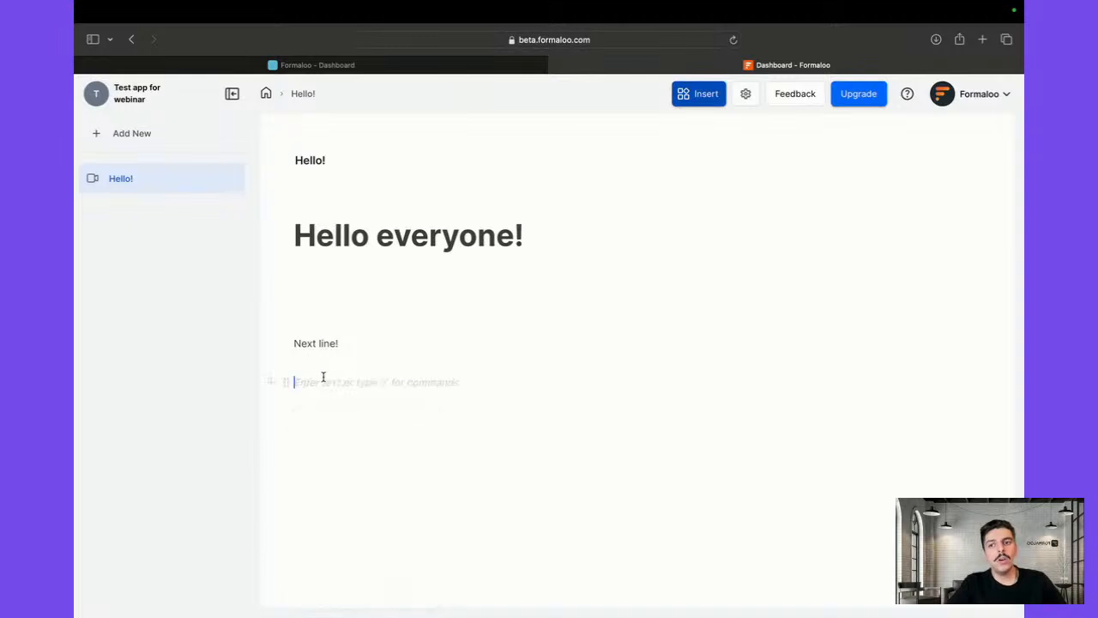
{"action": "type", "text": "/"}
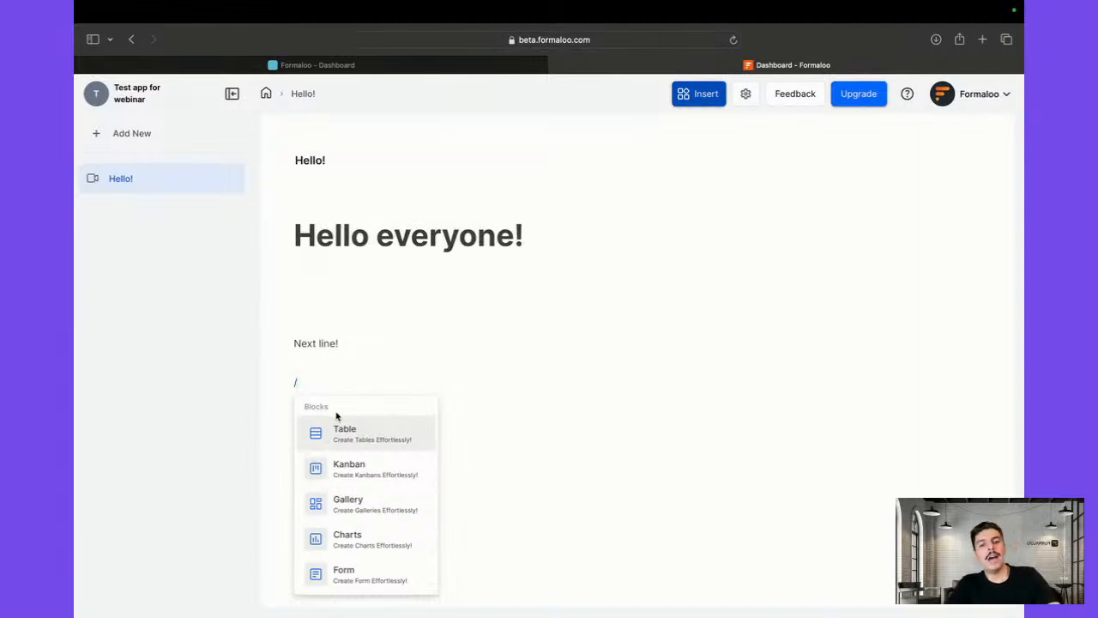
{"action": "key", "text": "BackSpace"}
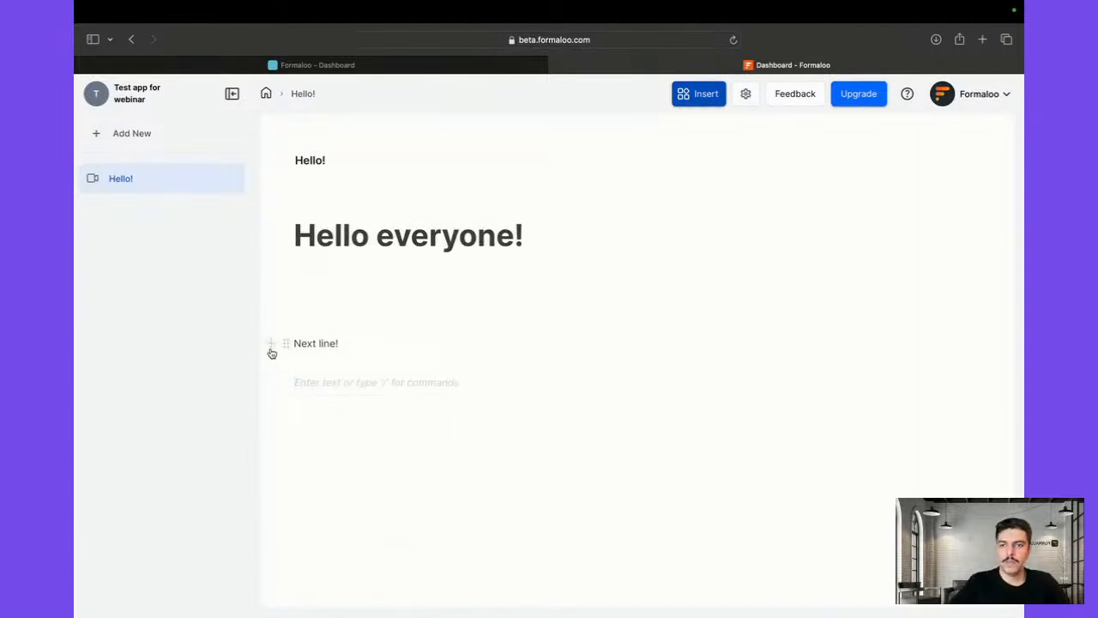
{"action": "left_click", "coordinate": [270, 349]}
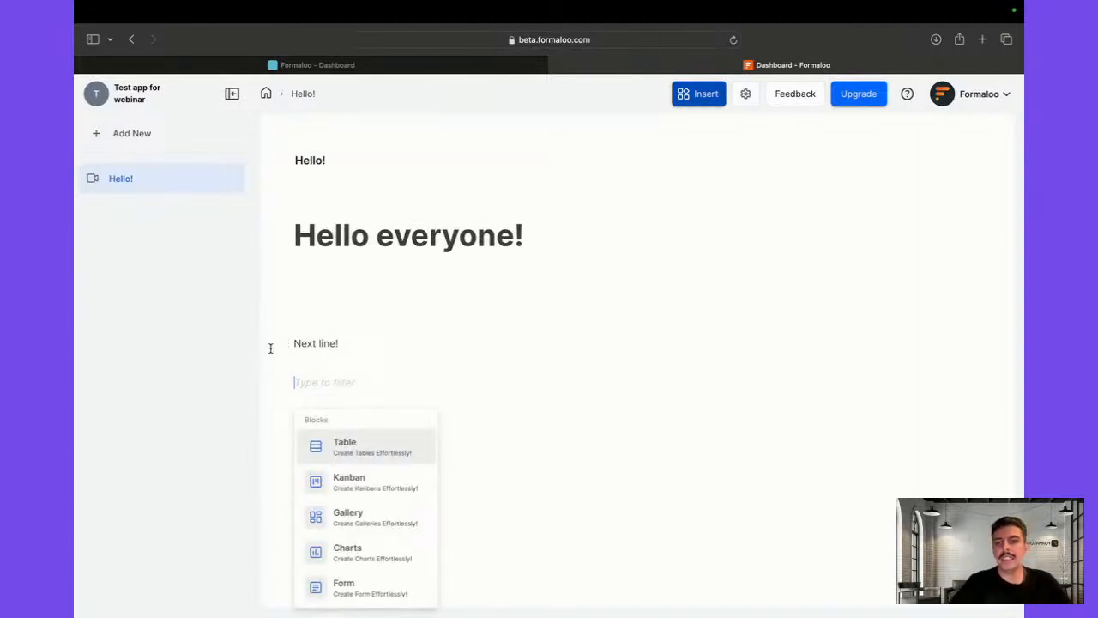
{"action": "left_click", "coordinate": [383, 443]}
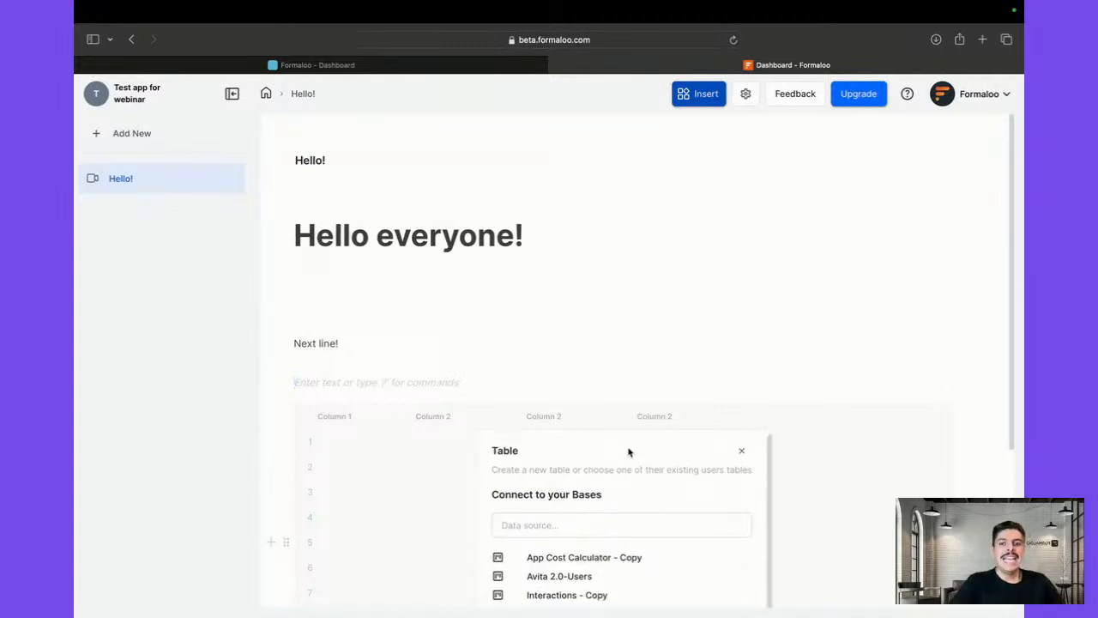
{"action": "scroll", "coordinate": [532, 372], "scroll_direction": "down", "scroll_amount": 3}
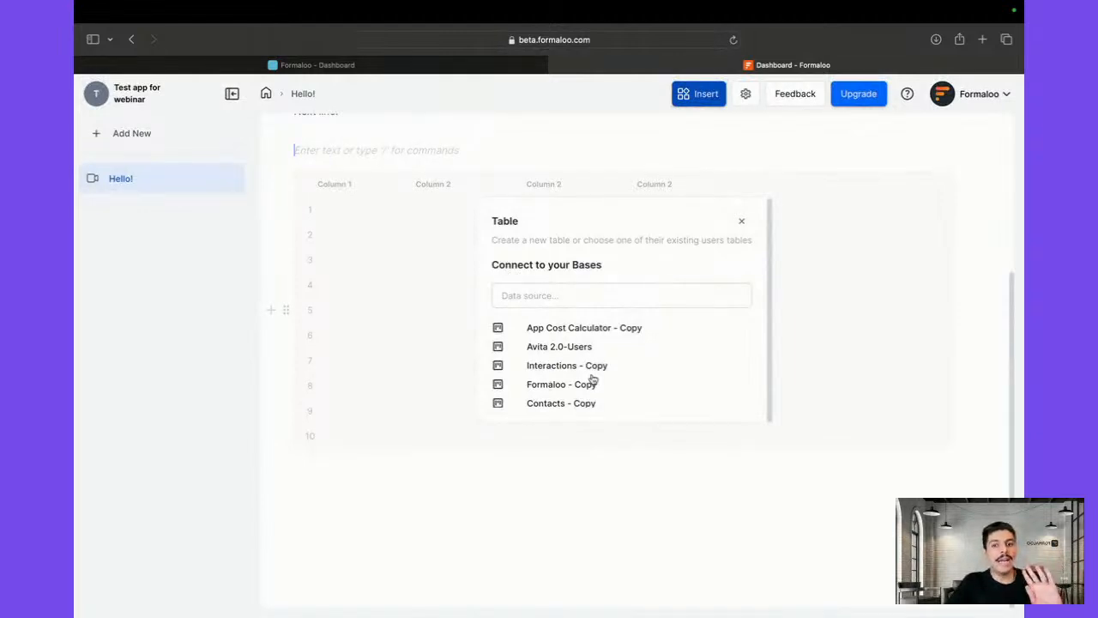
{"action": "left_click", "coordinate": [578, 300]}
{"action": "left_click", "coordinate": [578, 301]}
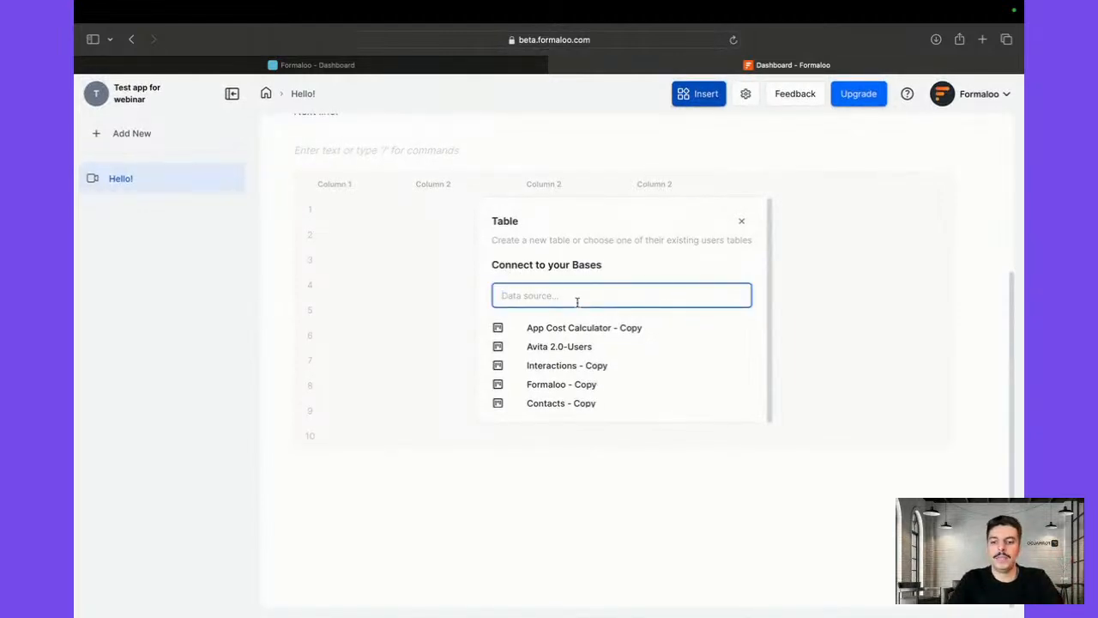
{"action": "type", "text": "rev"}
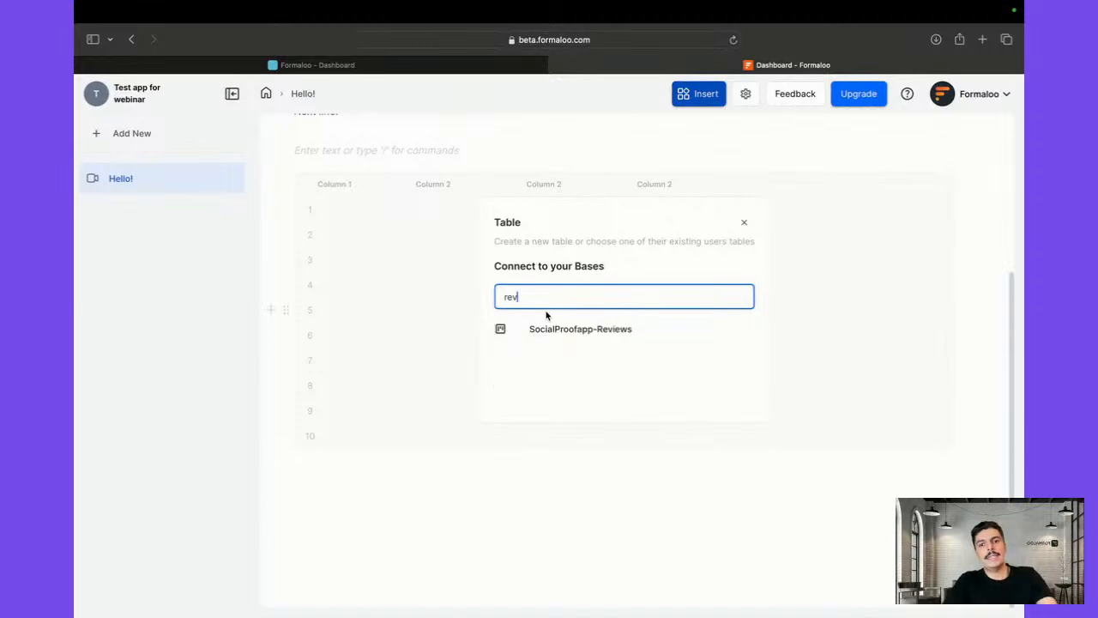
{"action": "left_click", "coordinate": [586, 335]}
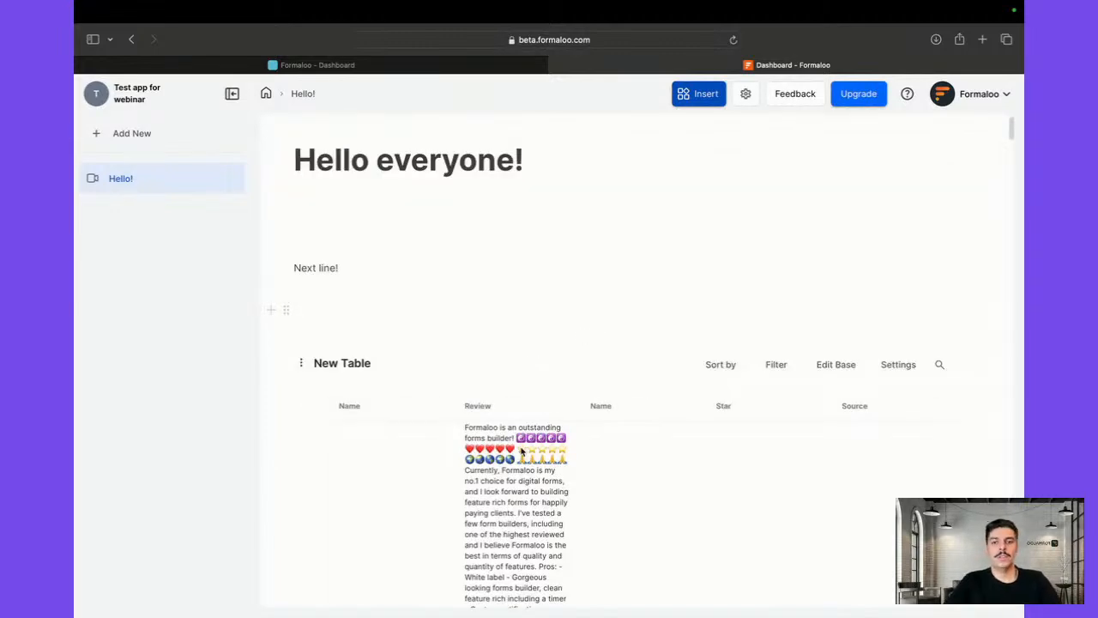
{"action": "scroll", "coordinate": [524, 453], "scroll_direction": "down", "scroll_amount": 10}
{"action": "scroll", "coordinate": [526, 454], "scroll_direction": "up", "scroll_amount": 10}
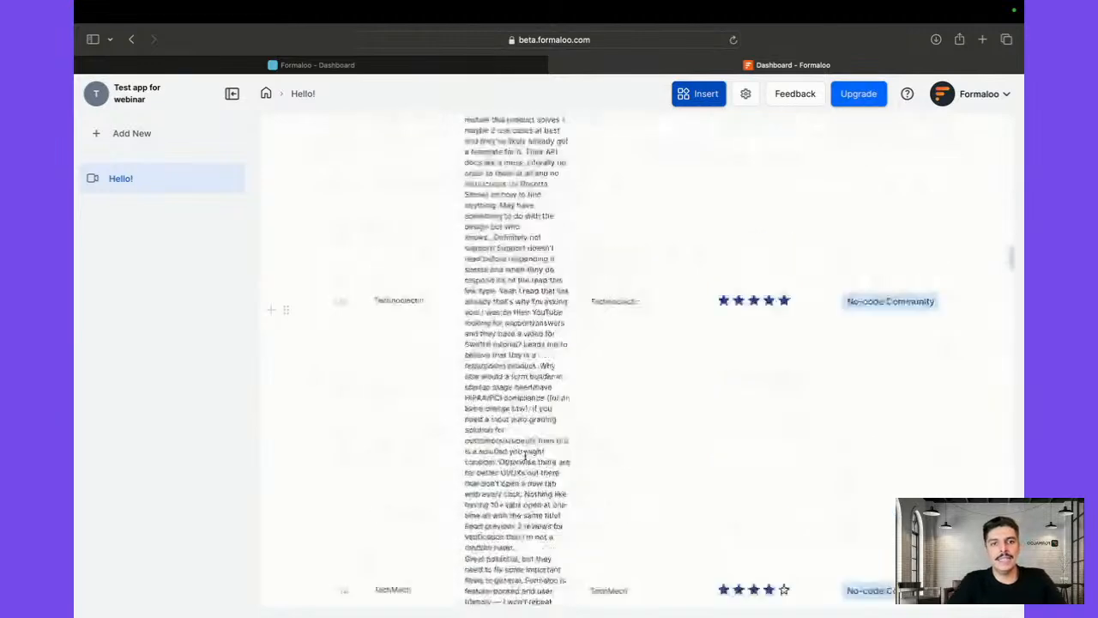
{"action": "scroll", "coordinate": [525, 455], "scroll_direction": "down", "scroll_amount": 10}
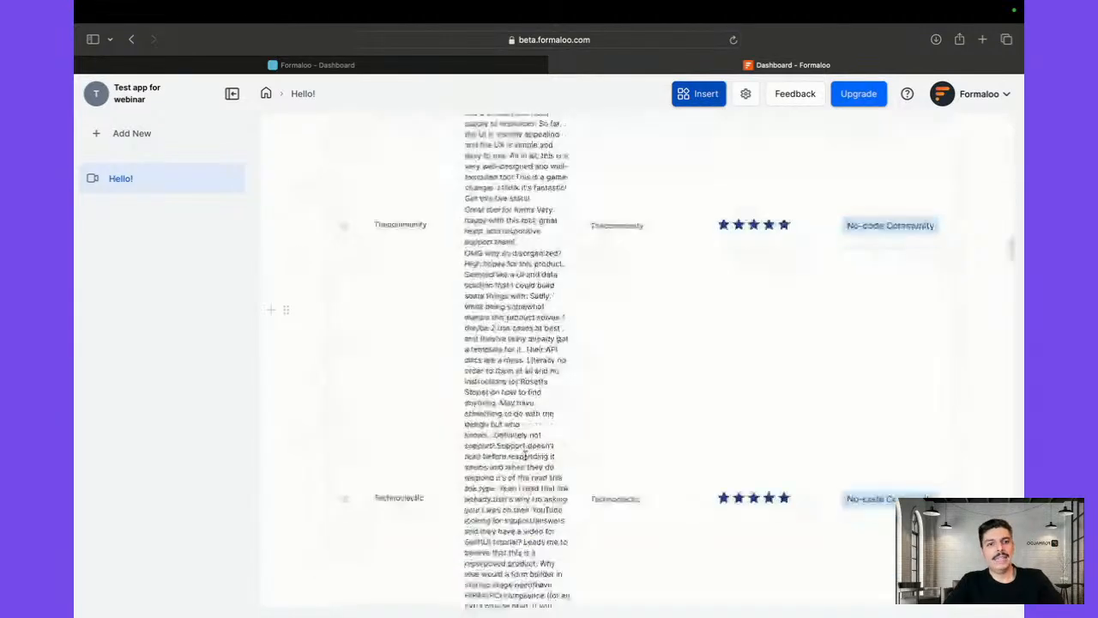
{"action": "scroll", "coordinate": [525, 455], "scroll_direction": "down", "scroll_amount": 10}
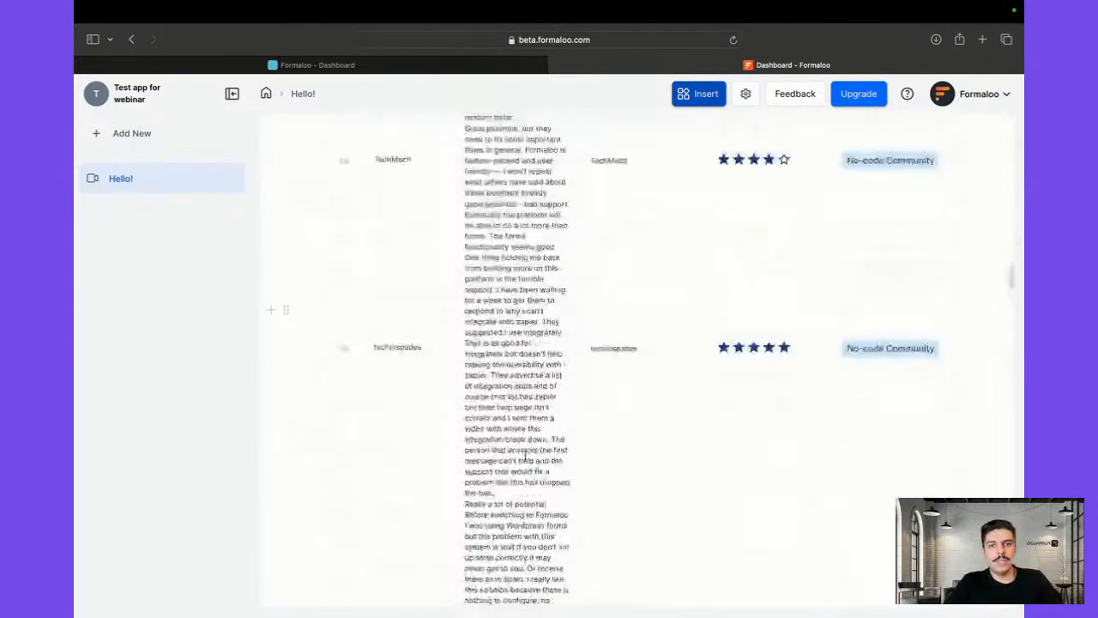
{"action": "scroll", "coordinate": [525, 455], "scroll_direction": "down", "scroll_amount": 10}
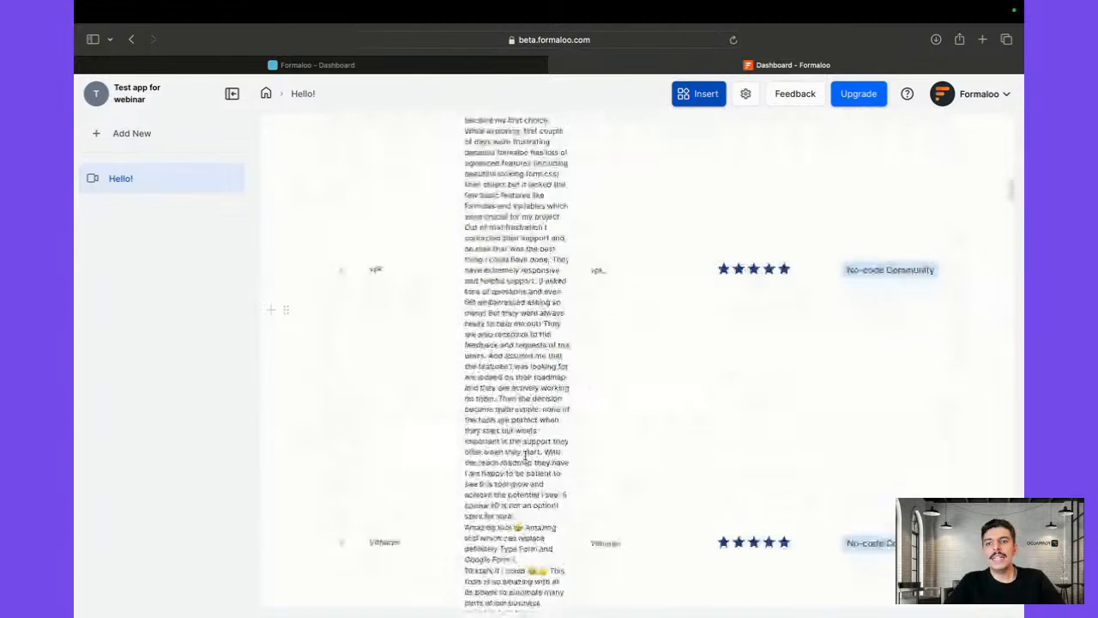
{"action": "left_click", "coordinate": [313, 281]}
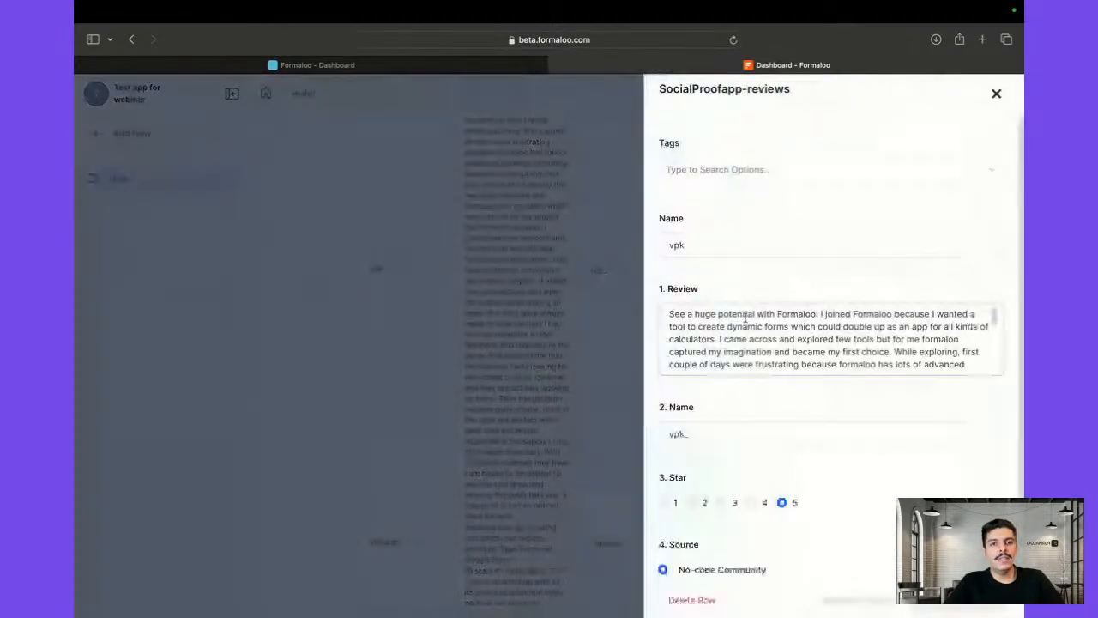
{"action": "scroll", "coordinate": [745, 319], "scroll_direction": "down", "scroll_amount": 5}
{"action": "scroll", "coordinate": [744, 319], "scroll_direction": "down", "scroll_amount": 3}
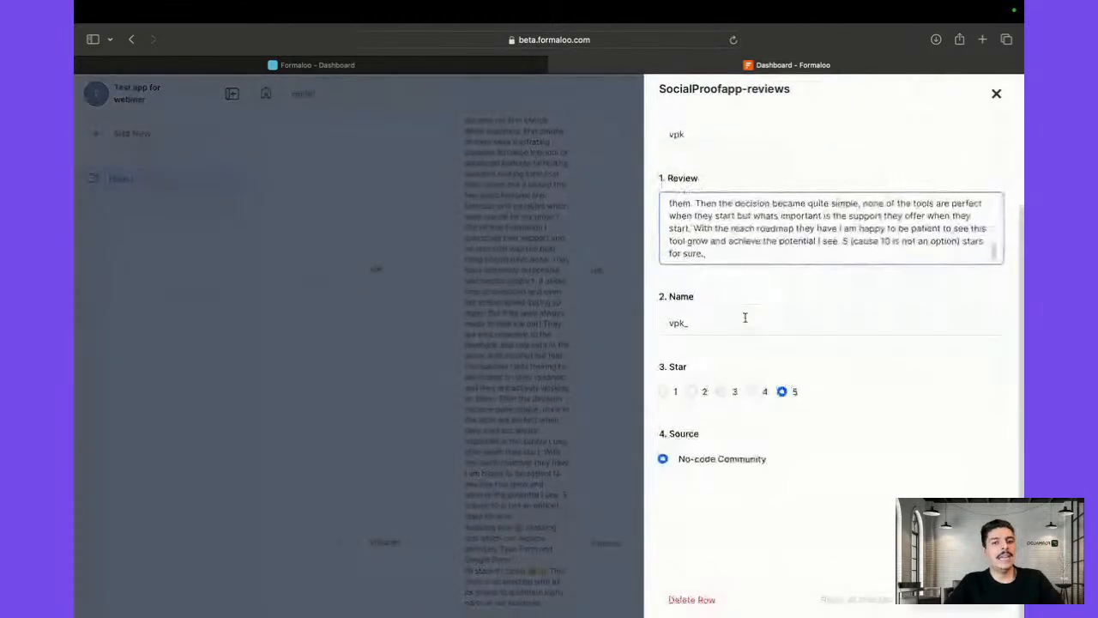
{"action": "left_click", "coordinate": [625, 367]}
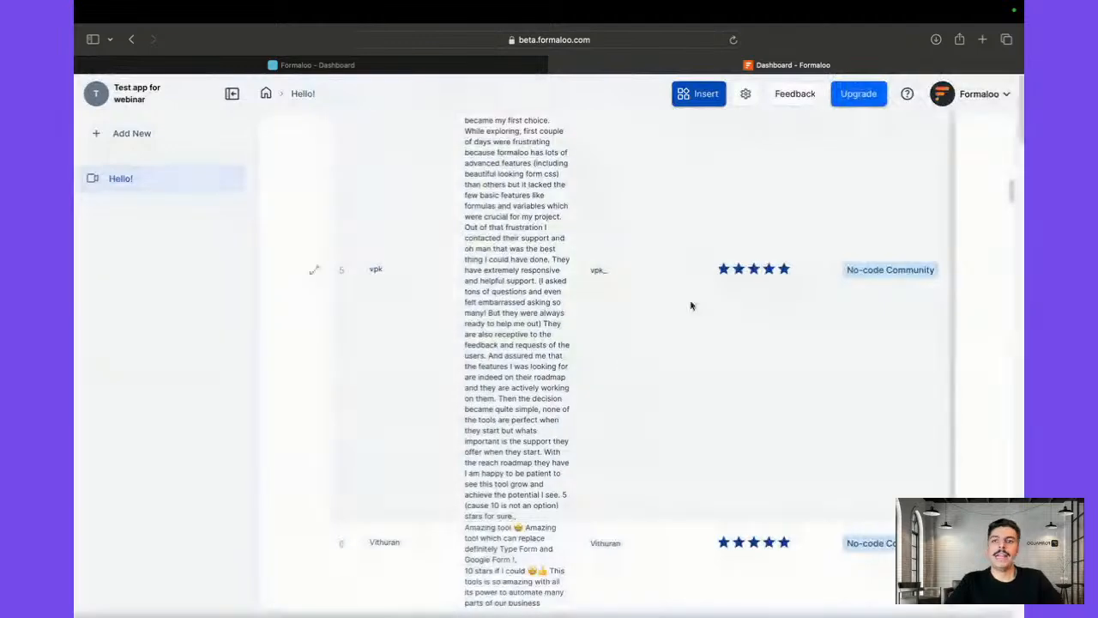
{"action": "scroll", "coordinate": [691, 304], "scroll_direction": "up", "scroll_amount": 15}
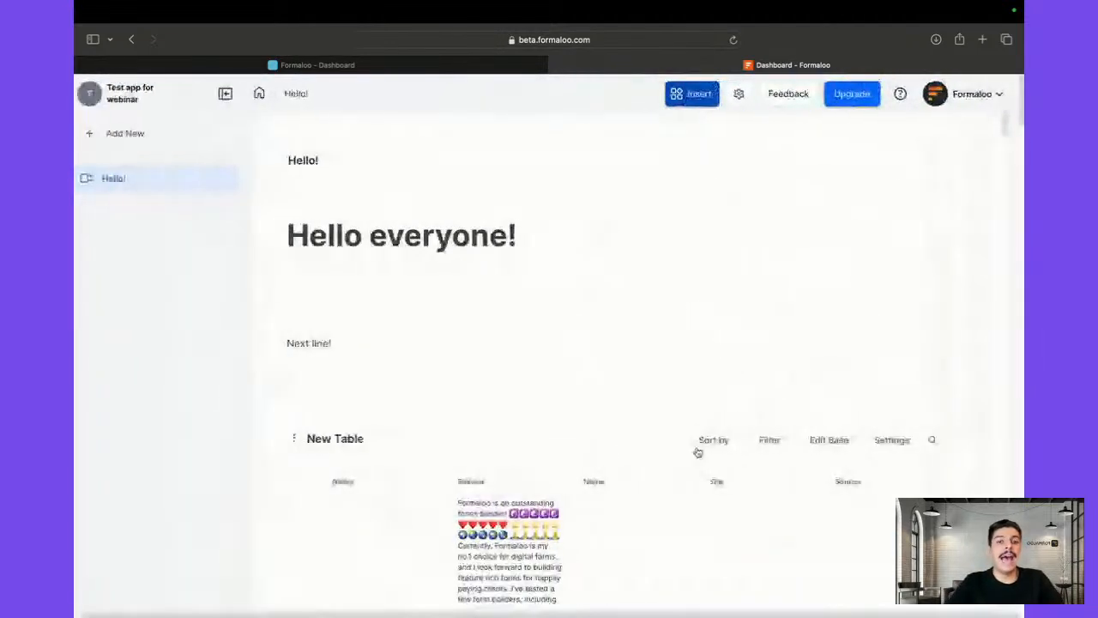
{"action": "scroll", "coordinate": [698, 451], "scroll_direction": "down", "scroll_amount": 5}
{"action": "left_click", "coordinate": [888, 338]}
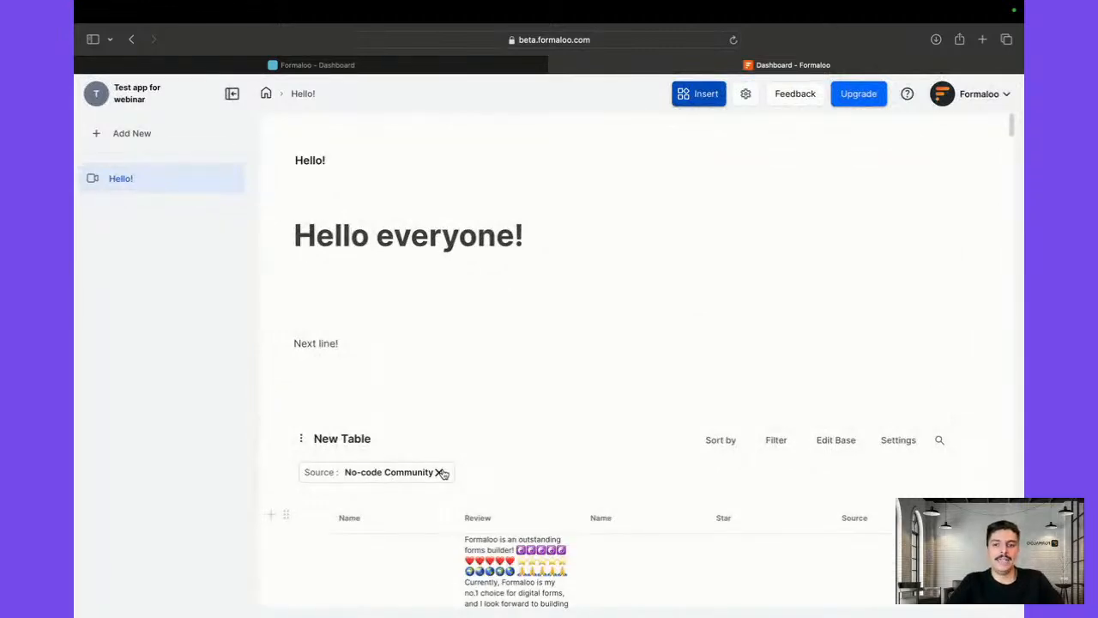
{"action": "scroll", "coordinate": [503, 546], "scroll_direction": "down", "scroll_amount": 5}
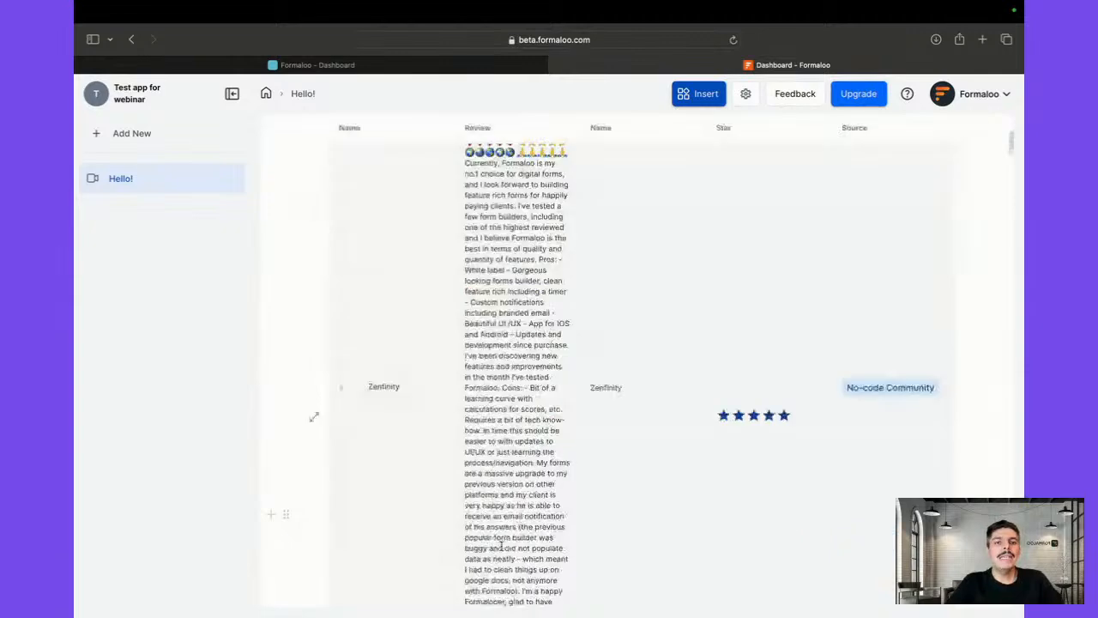
{"action": "scroll", "coordinate": [503, 546], "scroll_direction": "up", "scroll_amount": 5}
{"action": "left_click", "coordinate": [439, 473]}
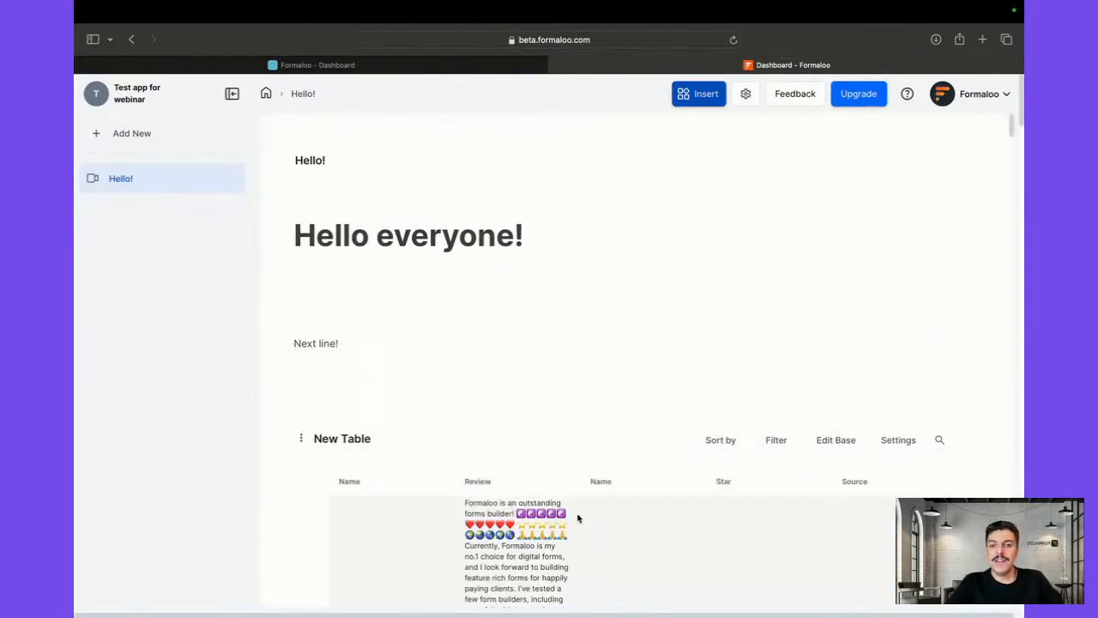
{"action": "scroll", "coordinate": [578, 518], "scroll_direction": "down", "scroll_amount": 5}
{"action": "scroll", "coordinate": [578, 518], "scroll_direction": "up", "scroll_amount": 5}
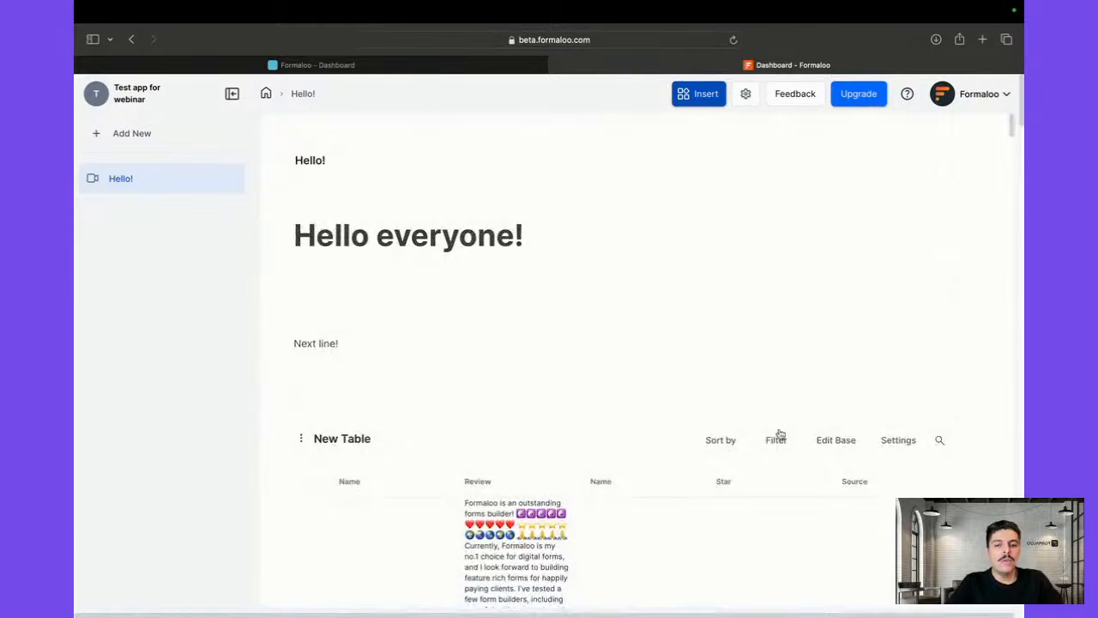
Add a sort rule ordering the New Table by Name ascending
{"action": "left_click", "coordinate": [725, 448]}
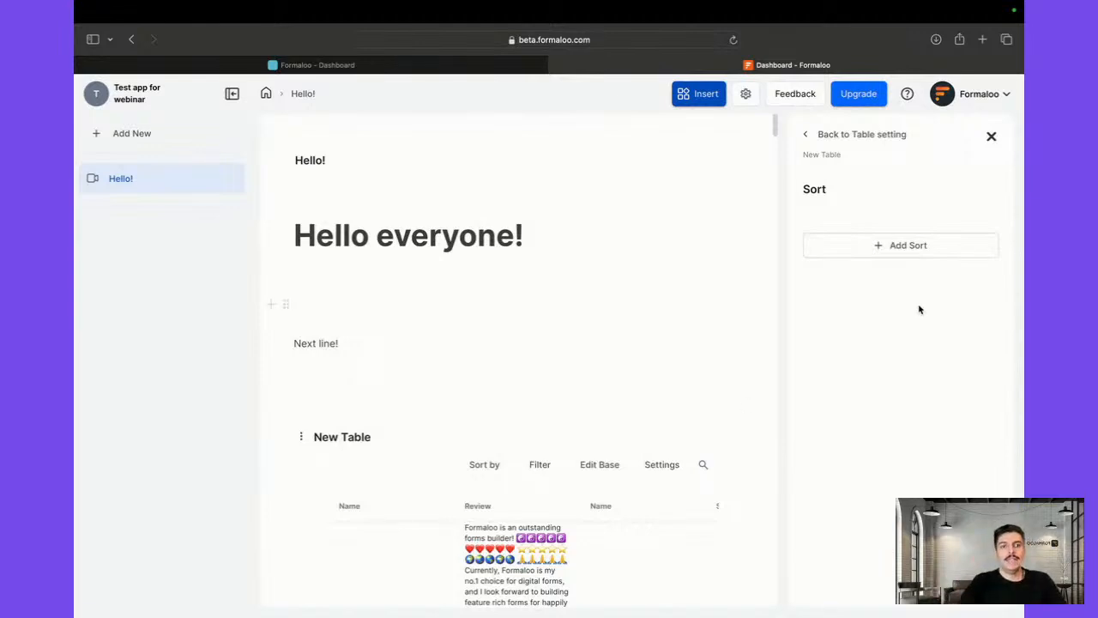
{"action": "left_click", "coordinate": [861, 251]}
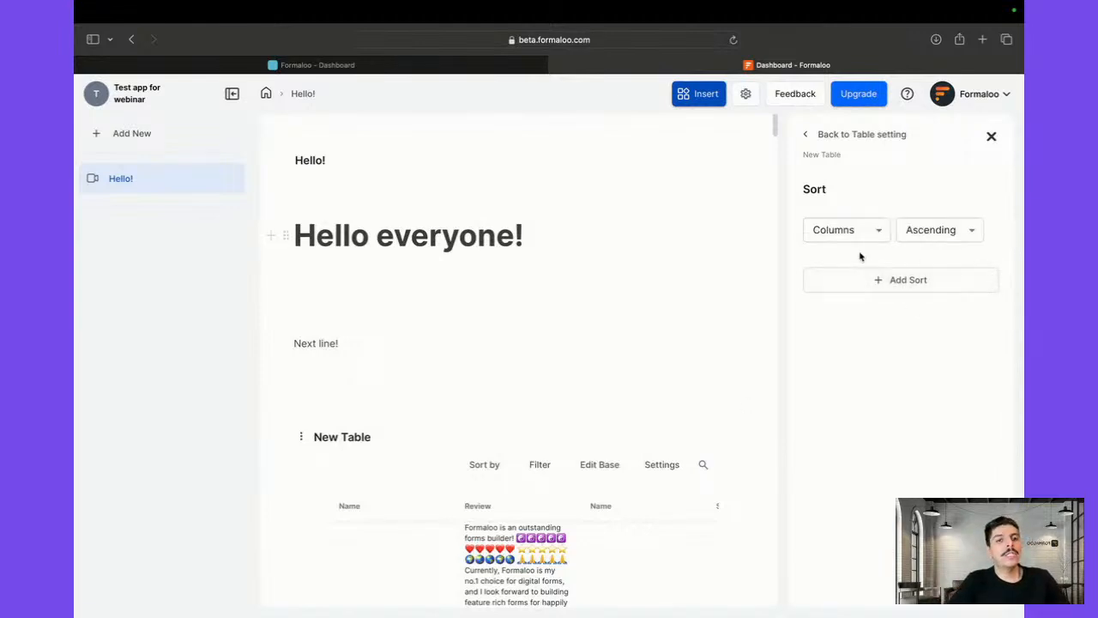
{"action": "left_click", "coordinate": [860, 233]}
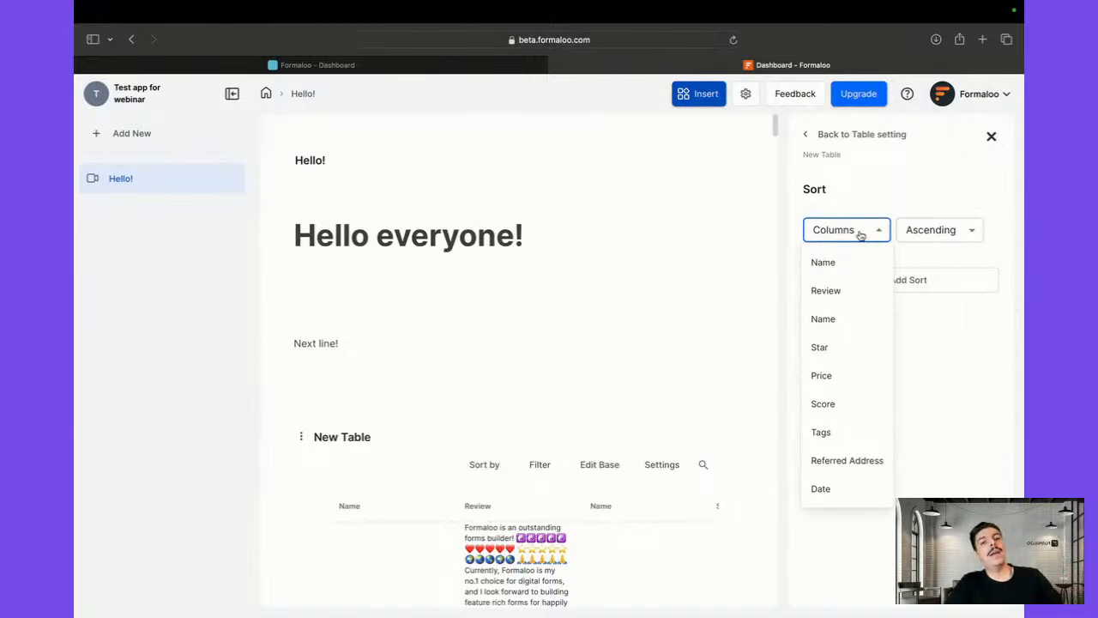
{"action": "left_click", "coordinate": [851, 266]}
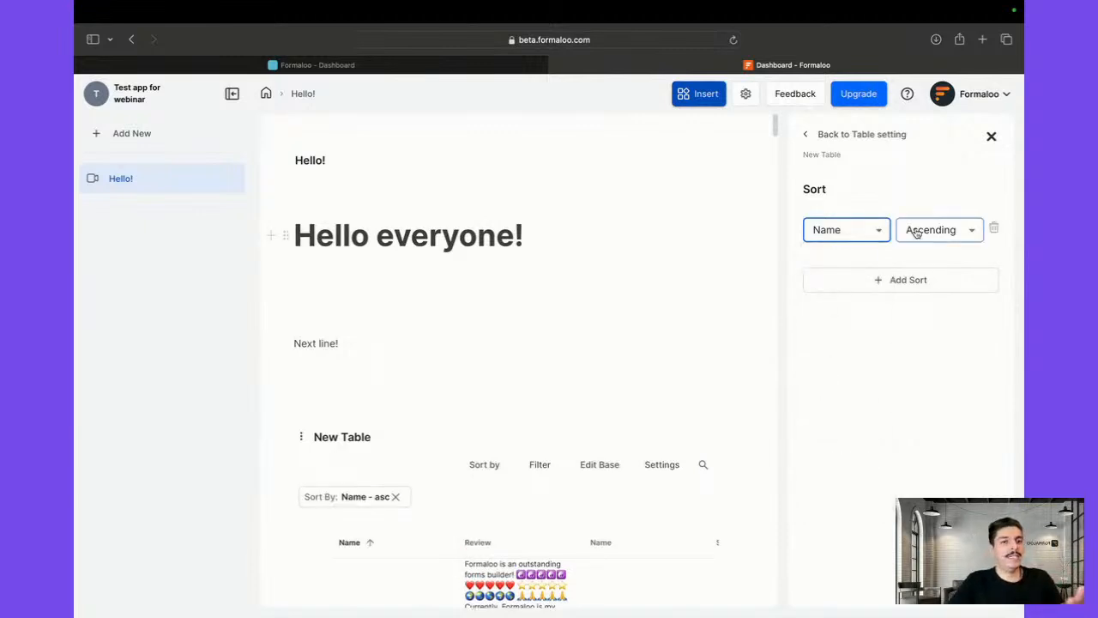
Add a second sort rule ordering by Star descending
{"action": "left_click", "coordinate": [943, 287]}
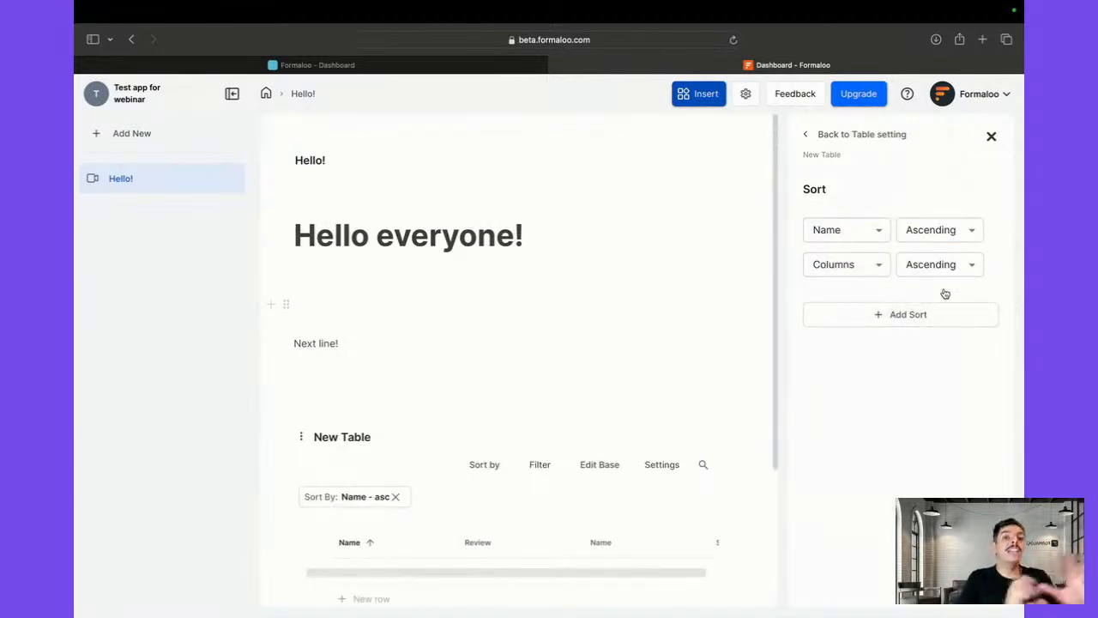
{"action": "left_click", "coordinate": [836, 266]}
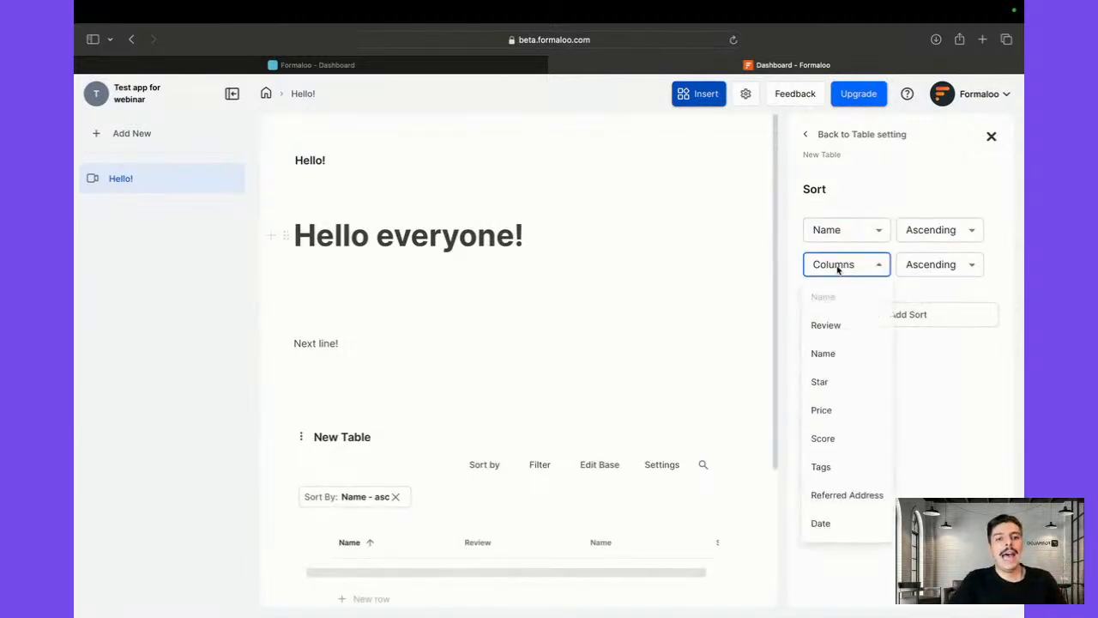
{"action": "left_click", "coordinate": [836, 386]}
{"action": "left_click", "coordinate": [935, 266]}
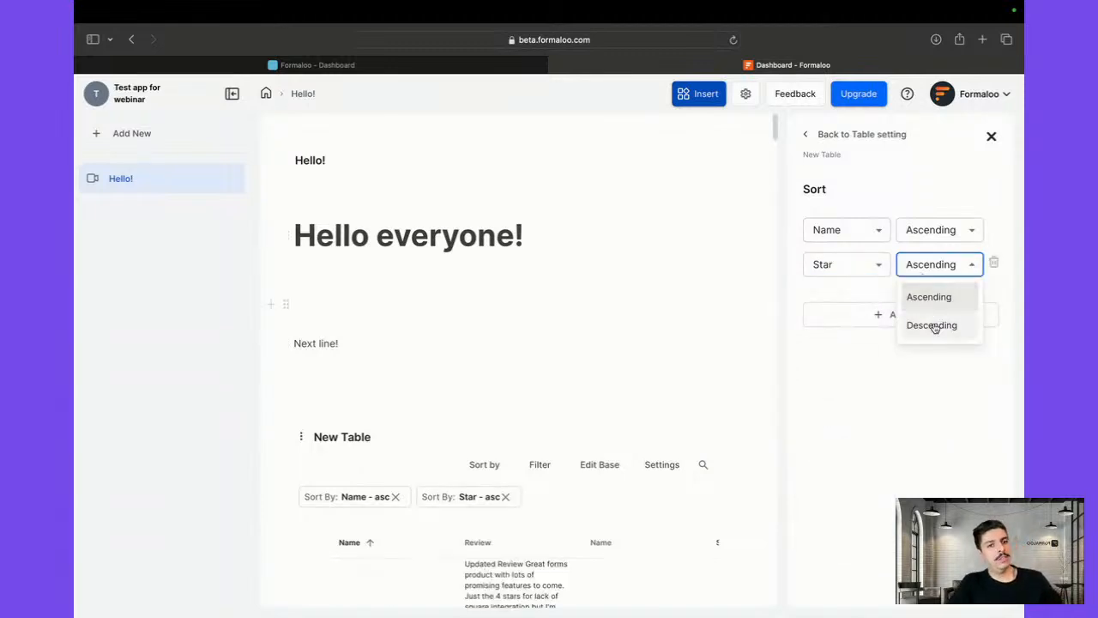
{"action": "left_click", "coordinate": [934, 325]}
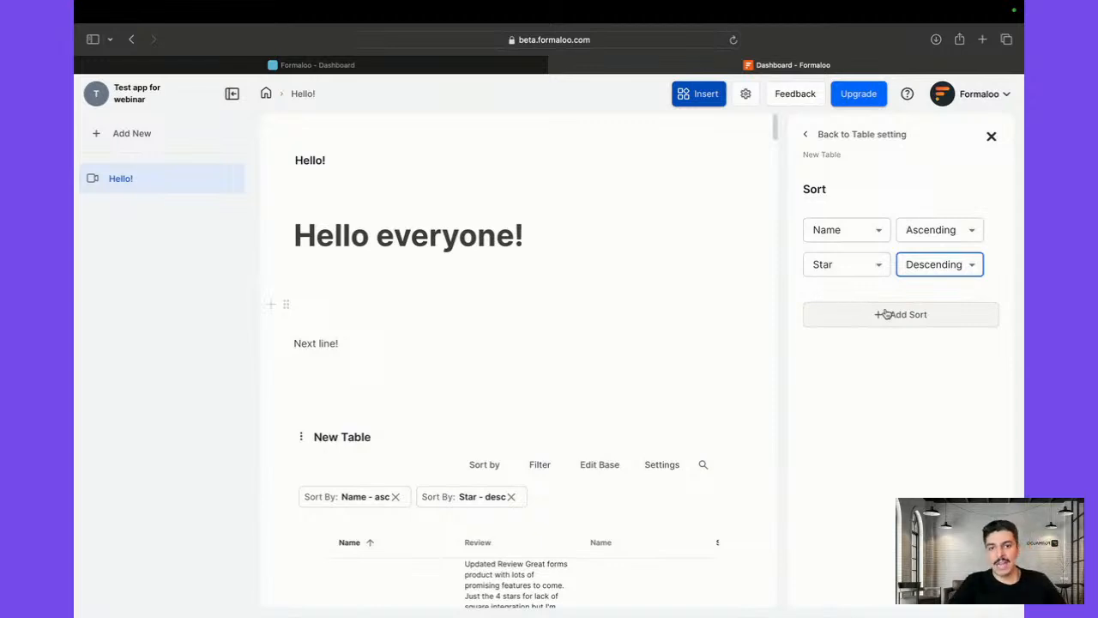
{"action": "scroll", "coordinate": [584, 569], "scroll_direction": "down", "scroll_amount": 5}
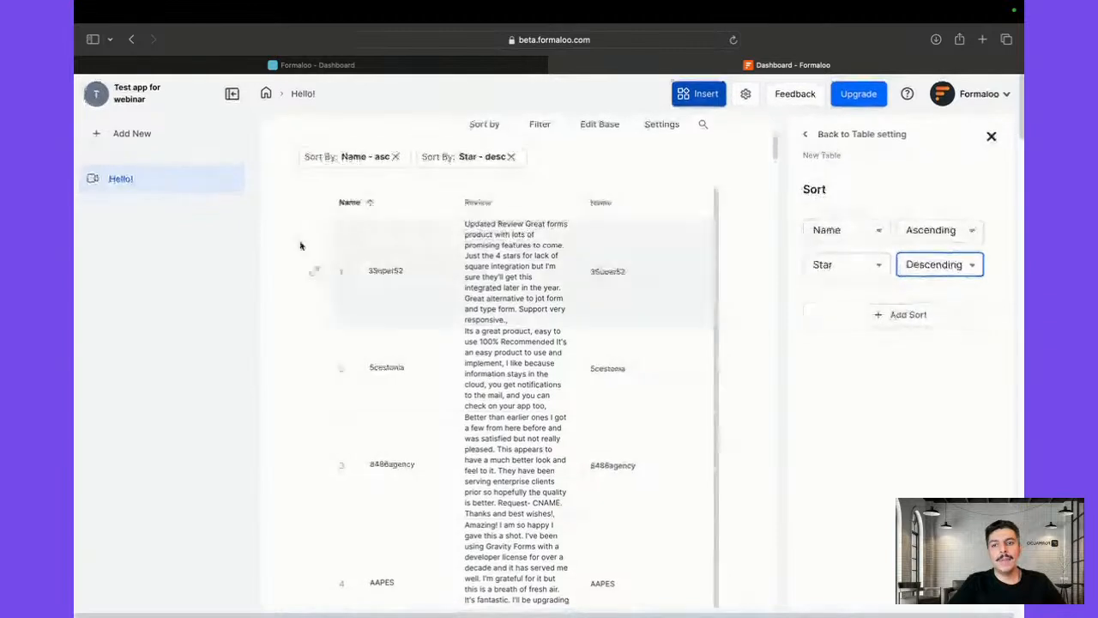
{"action": "scroll", "coordinate": [304, 249], "scroll_direction": "up", "scroll_amount": 4}
Open the New Table block's menu with its copy, copy-link and delete options
{"action": "left_click", "coordinate": [300, 417]}
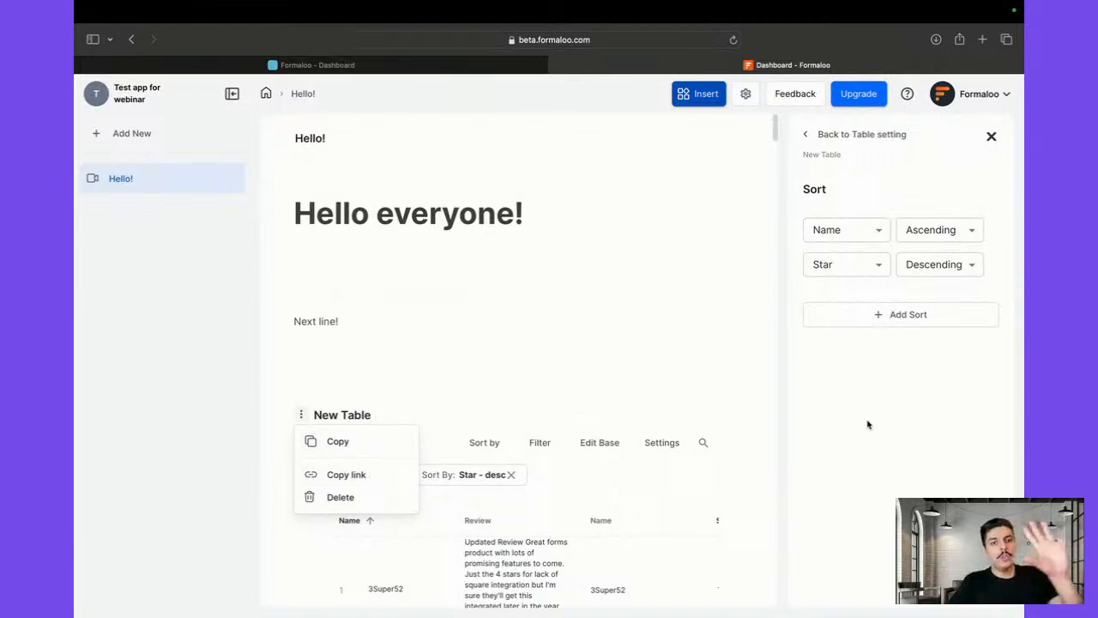
Filter the New Table's rows by a date range starting 11/18/2023
{"action": "left_click", "coordinate": [807, 138]}
{"action": "left_click", "coordinate": [809, 137]}
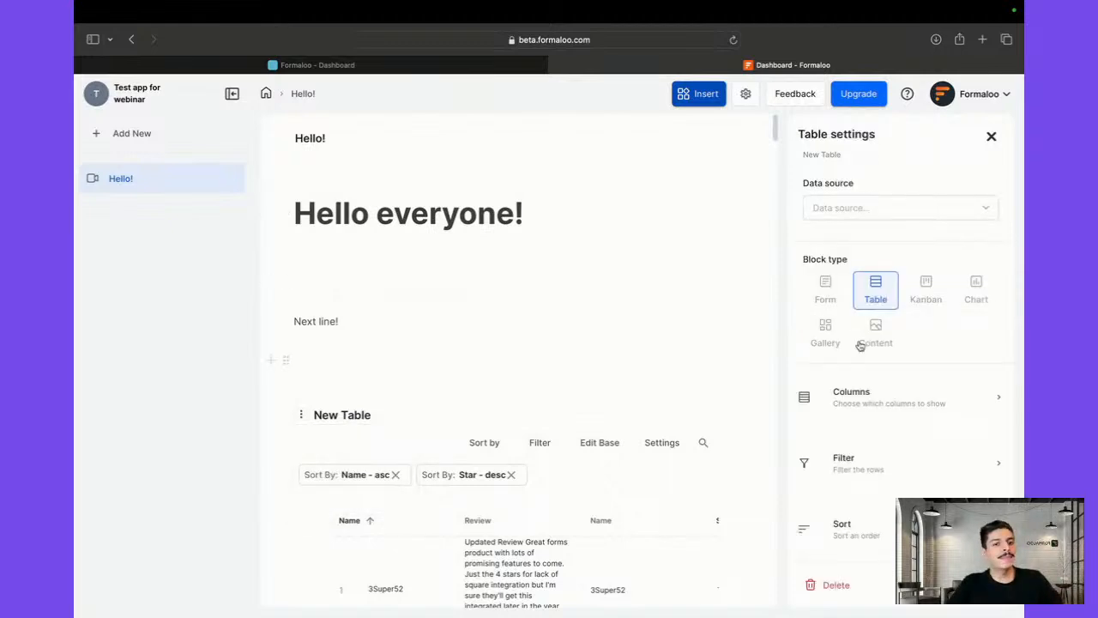
{"action": "scroll", "coordinate": [882, 474], "scroll_direction": "down", "scroll_amount": 2}
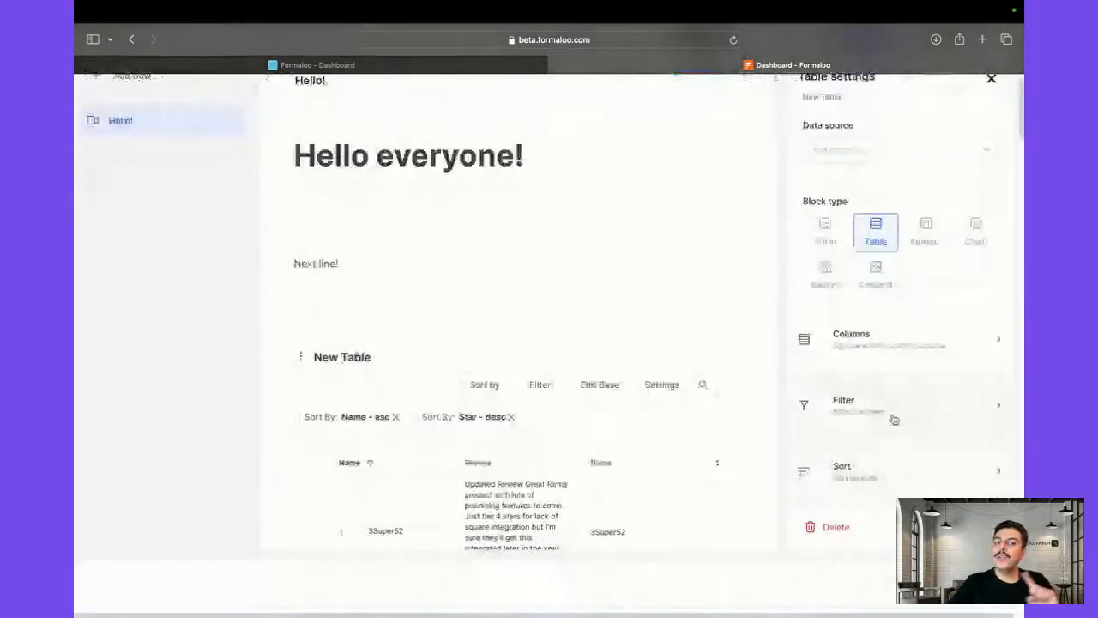
{"action": "scroll", "coordinate": [895, 419], "scroll_direction": "up", "scroll_amount": 2}
{"action": "left_click", "coordinate": [876, 457]}
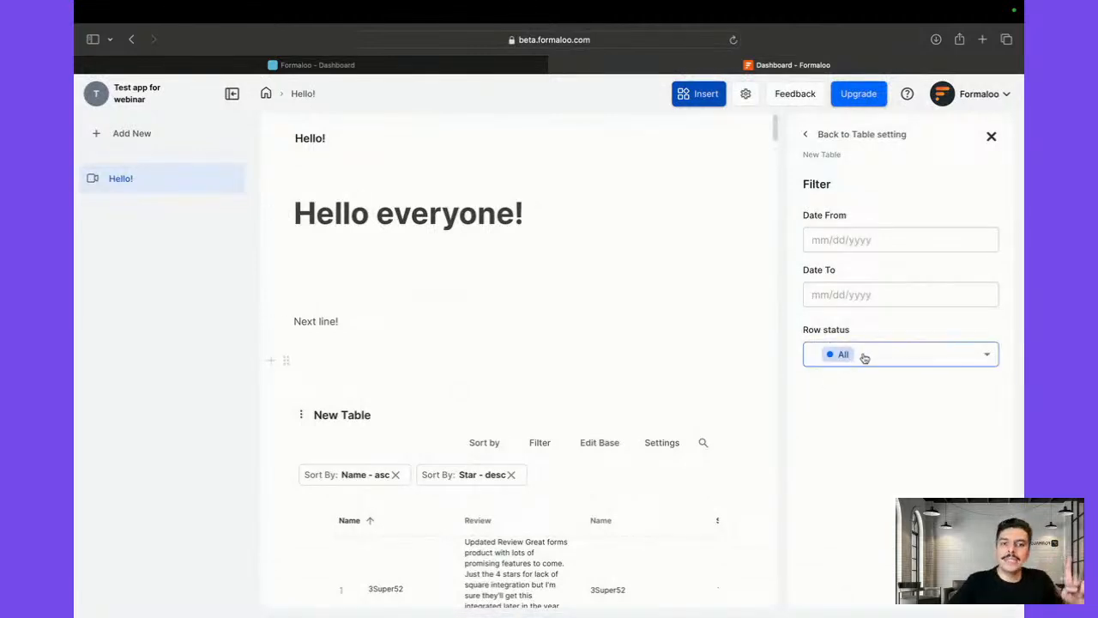
{"action": "left_click", "coordinate": [872, 289]}
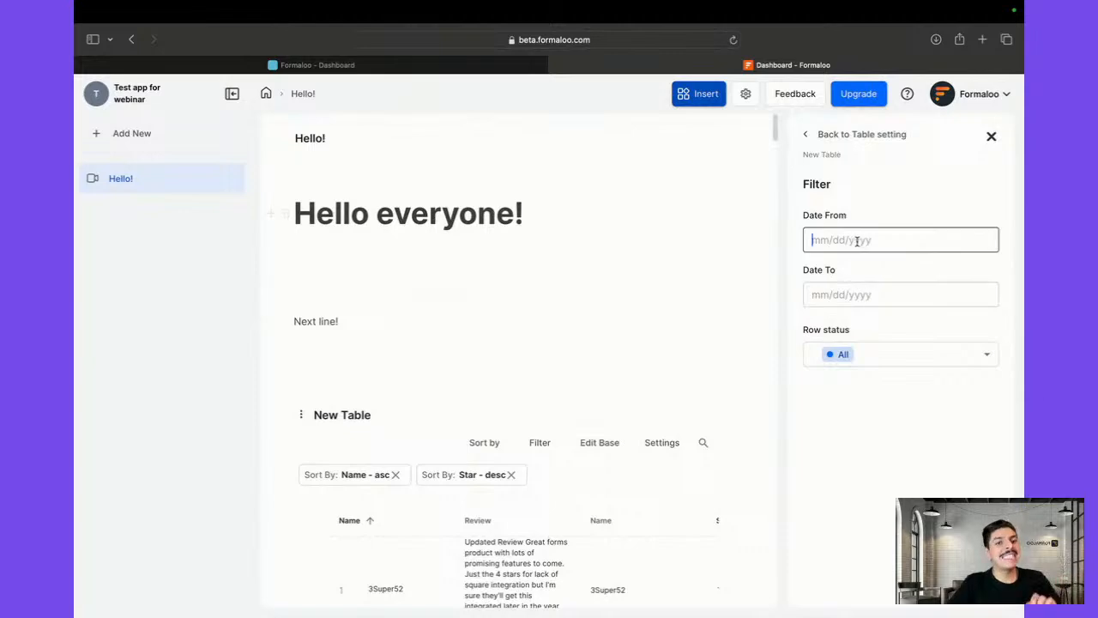
{"action": "left_click", "coordinate": [624, 377]}
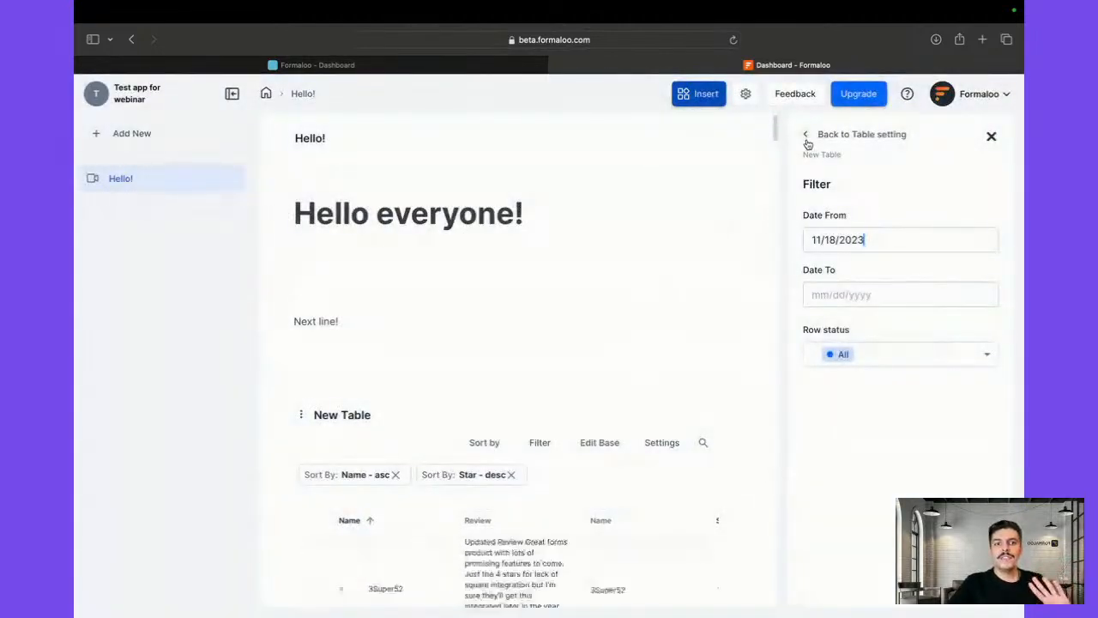
Remove the Name and Star sort rules from the New Table
{"action": "left_click", "coordinate": [810, 138]}
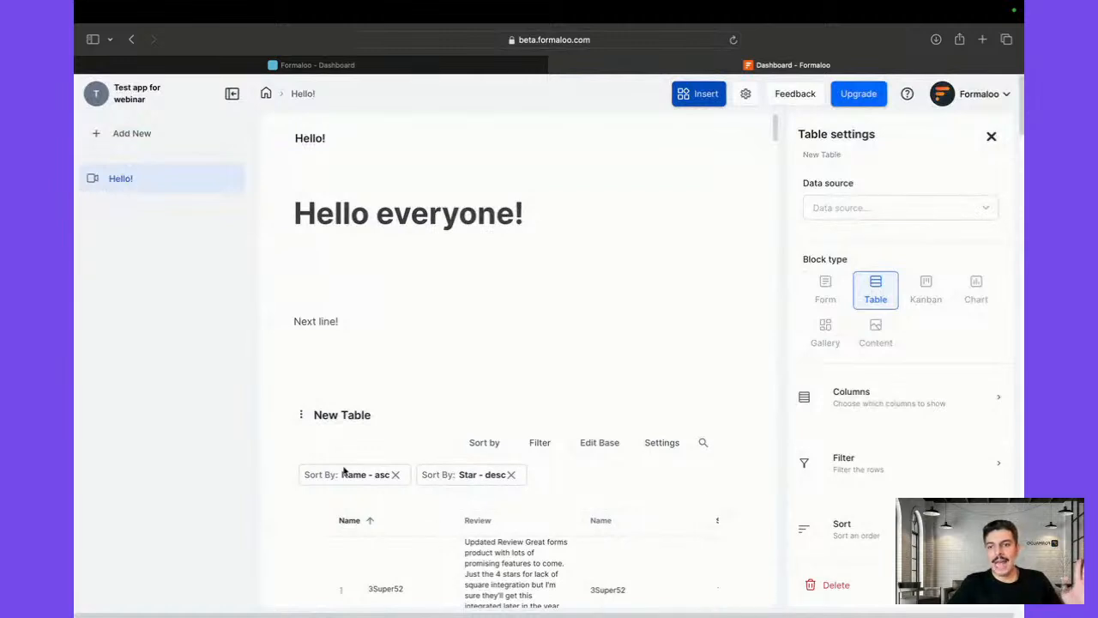
{"action": "left_click", "coordinate": [394, 475]}
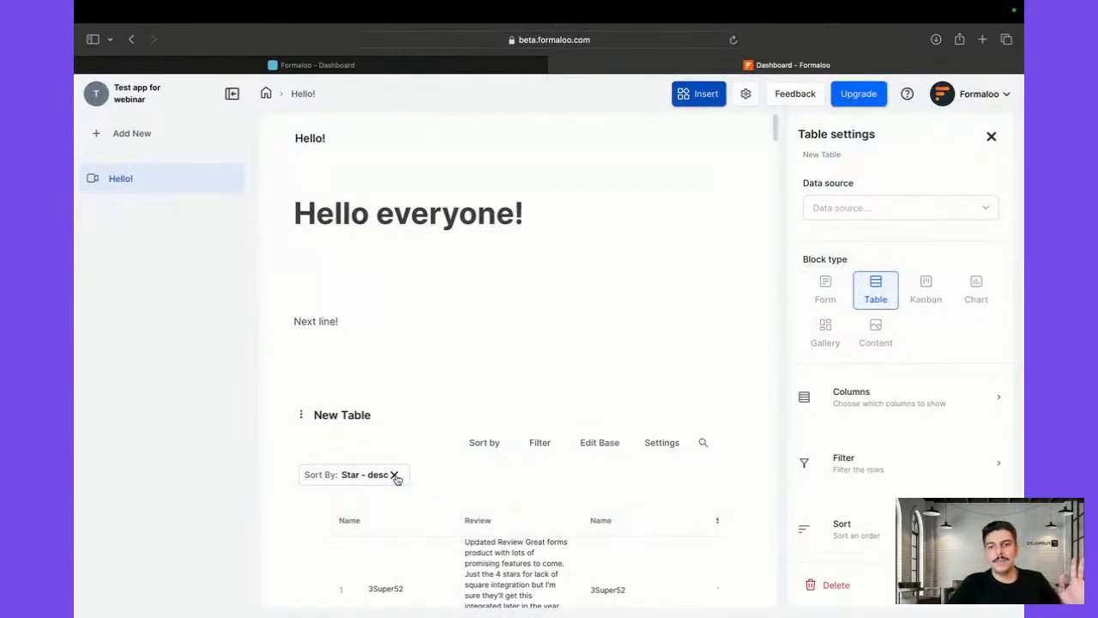
{"action": "left_click", "coordinate": [395, 476]}
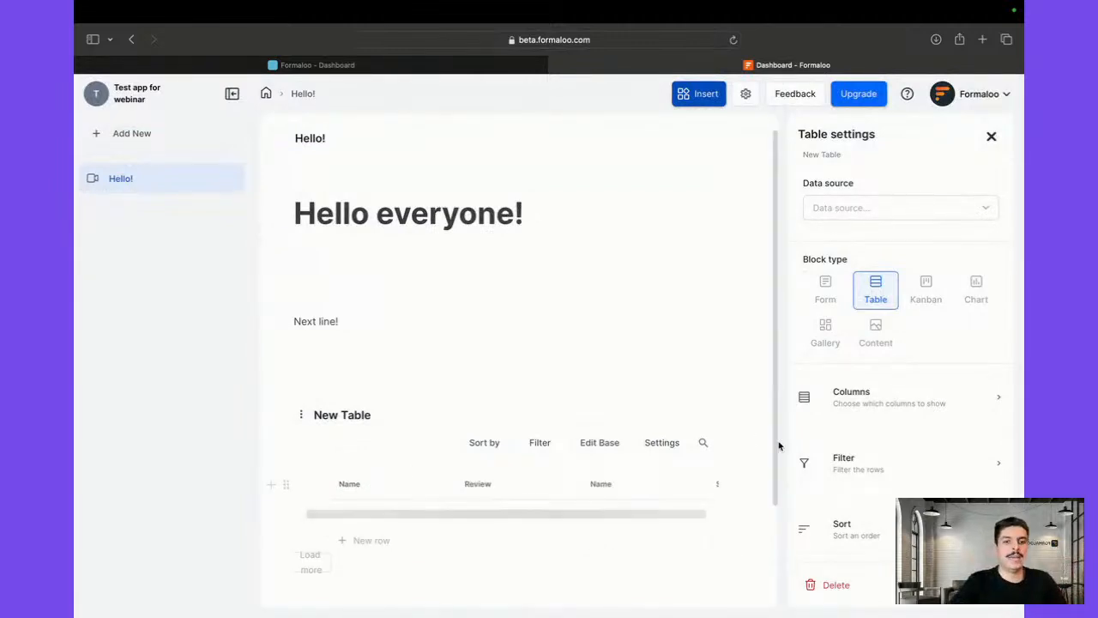
{"action": "scroll", "coordinate": [856, 499], "scroll_direction": "down", "scroll_amount": 1}
Hide the tags and Score columns, leaving Price, Source and Star visible
{"action": "left_click", "coordinate": [867, 393]}
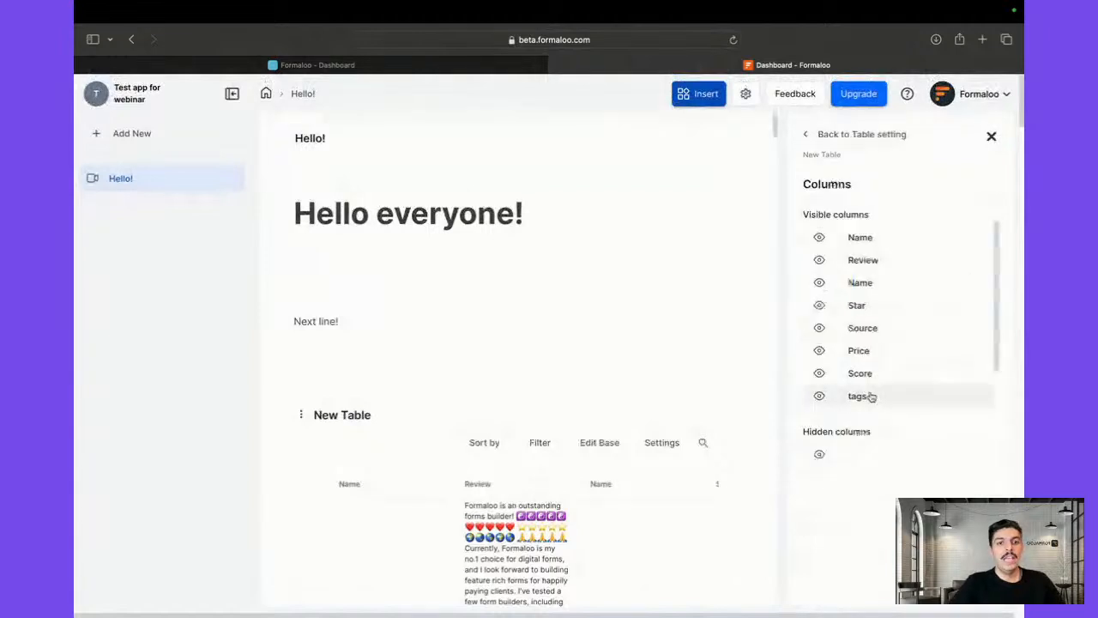
{"action": "scroll", "coordinate": [657, 343], "scroll_direction": "down", "scroll_amount": 2}
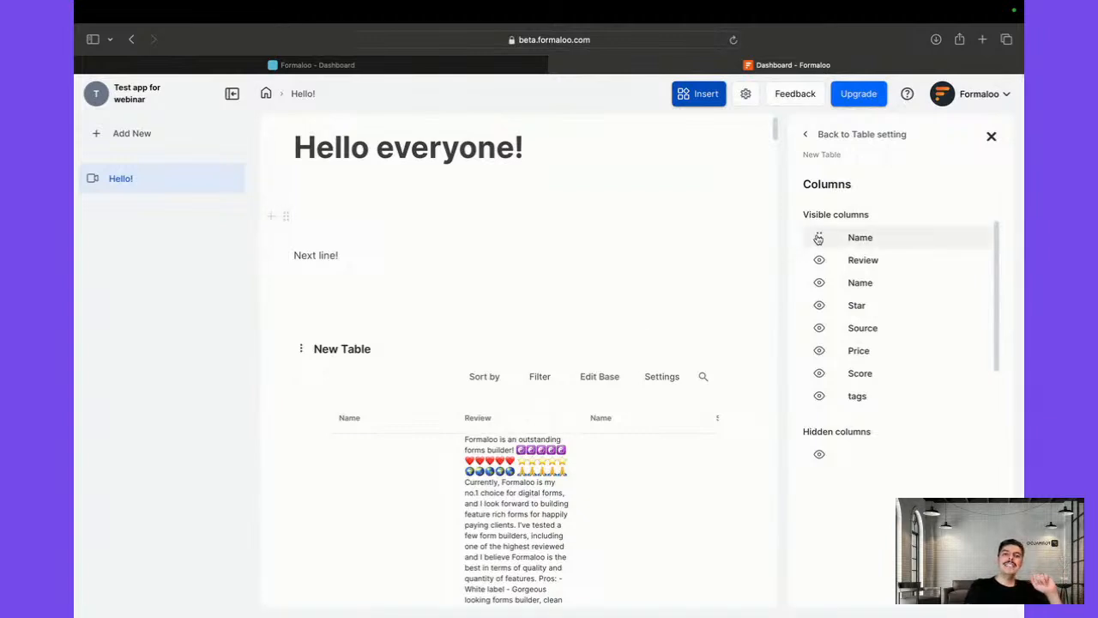
{"action": "left_click", "coordinate": [819, 397]}
{"action": "left_click", "coordinate": [820, 373]}
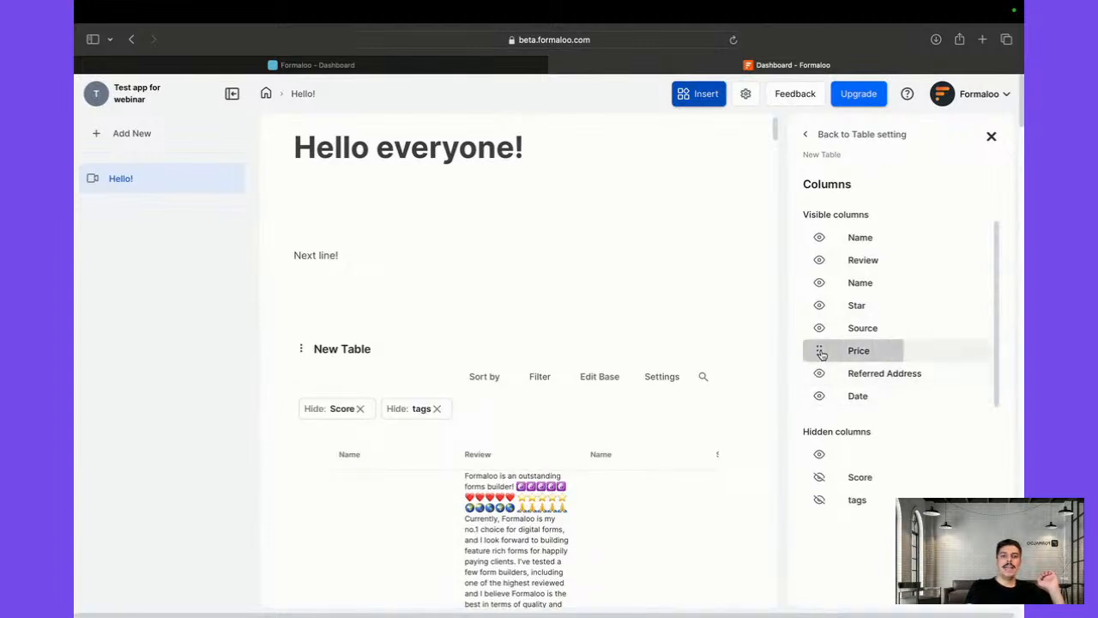
{"action": "left_click", "coordinate": [820, 350]}
{"action": "left_click", "coordinate": [820, 328]}
{"action": "left_click", "coordinate": [820, 305]}
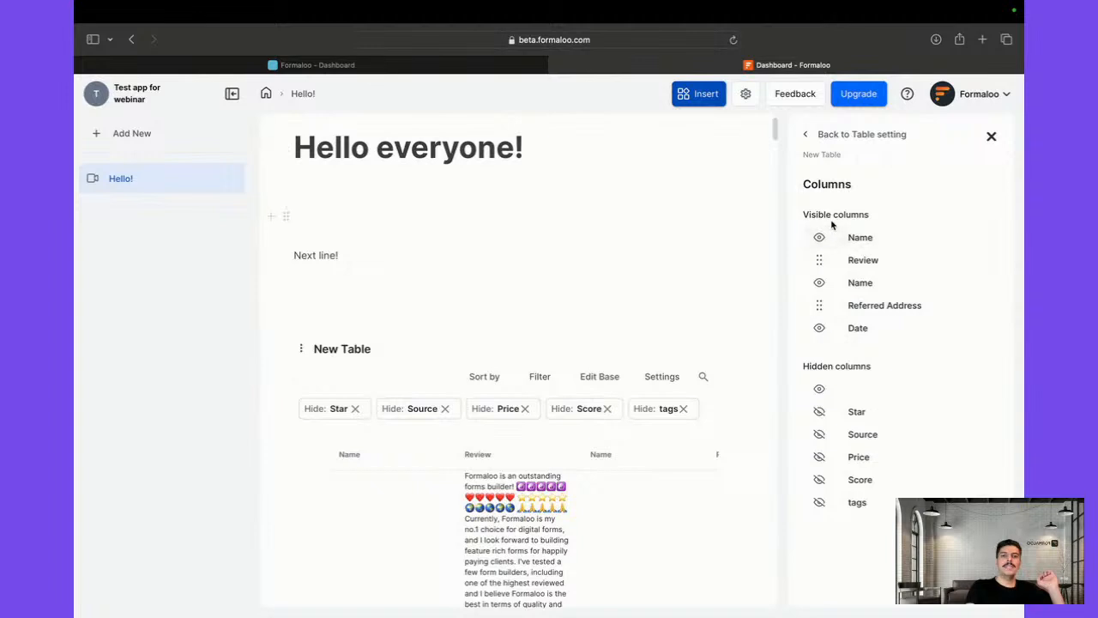
{"action": "left_click", "coordinate": [820, 414]}
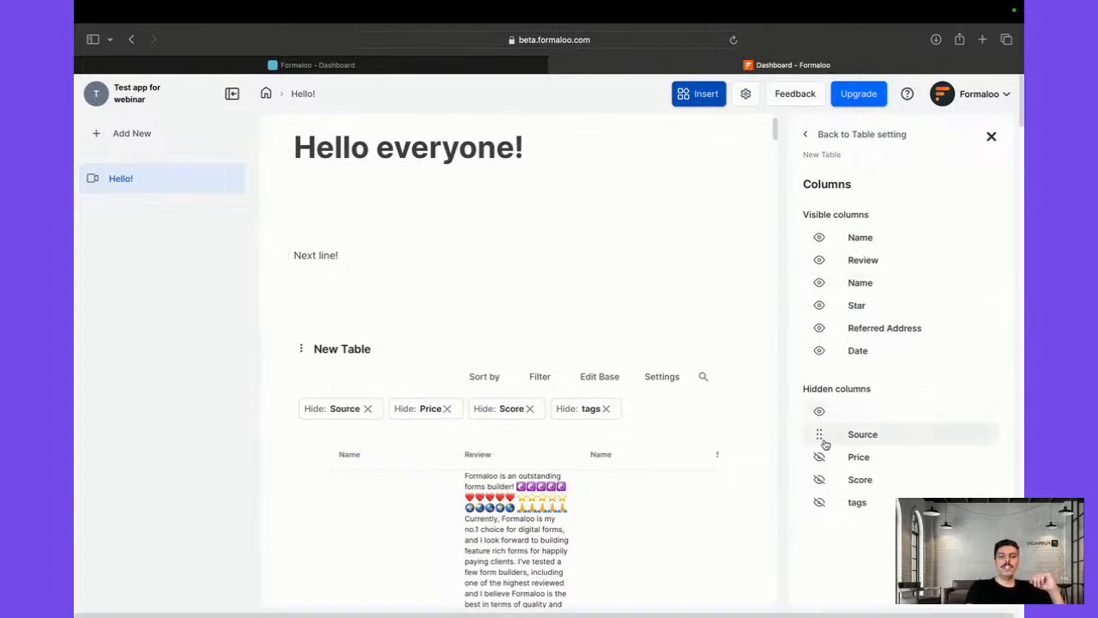
{"action": "left_click", "coordinate": [820, 435]}
{"action": "left_click", "coordinate": [820, 456]}
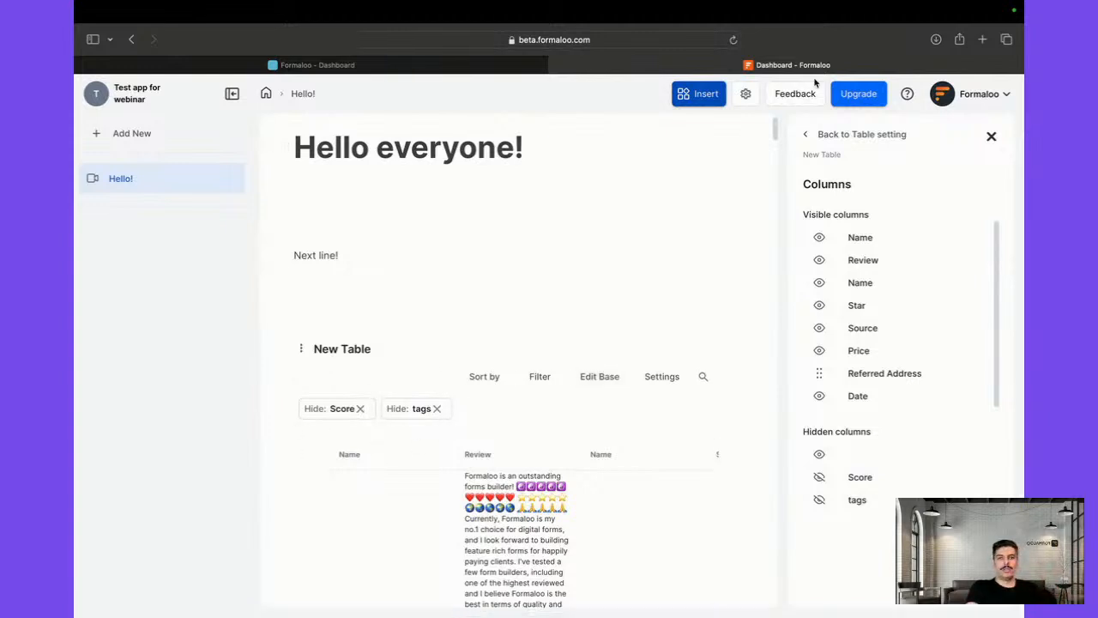
Leave the column list and close the New Table's settings panel
{"action": "left_click", "coordinate": [844, 137]}
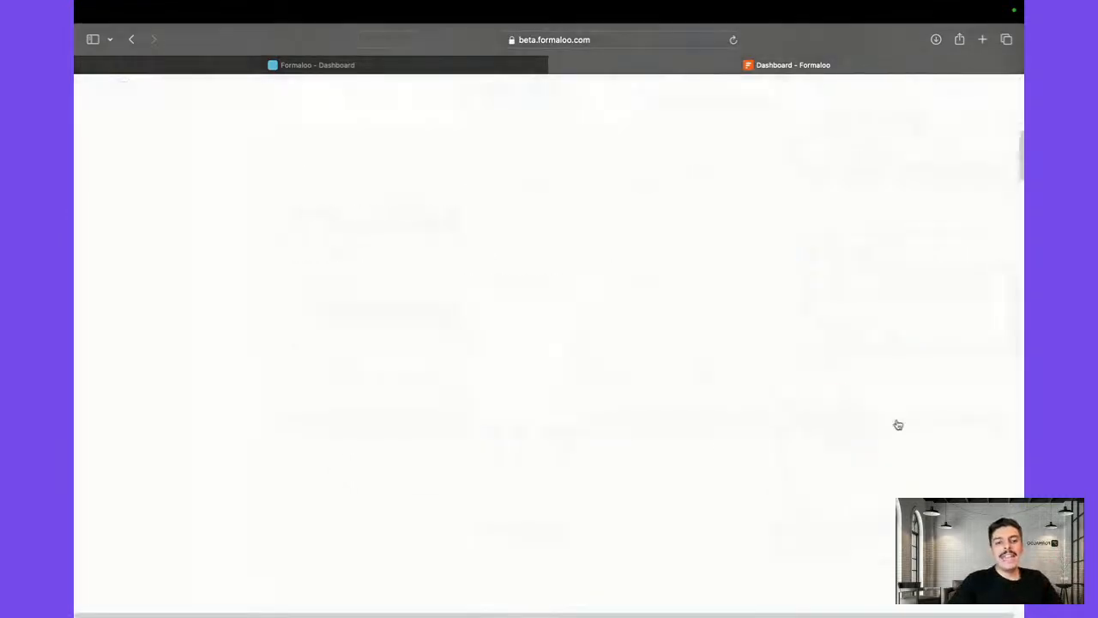
{"action": "scroll", "coordinate": [897, 424], "scroll_direction": "down", "scroll_amount": 2}
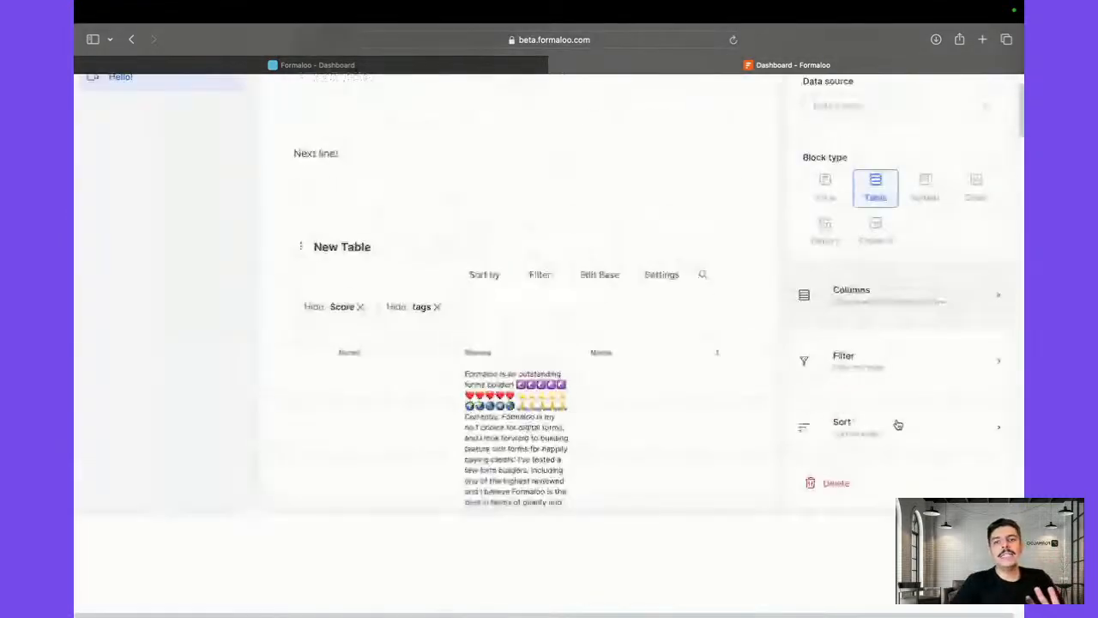
{"action": "scroll", "coordinate": [898, 424], "scroll_direction": "up", "scroll_amount": 2}
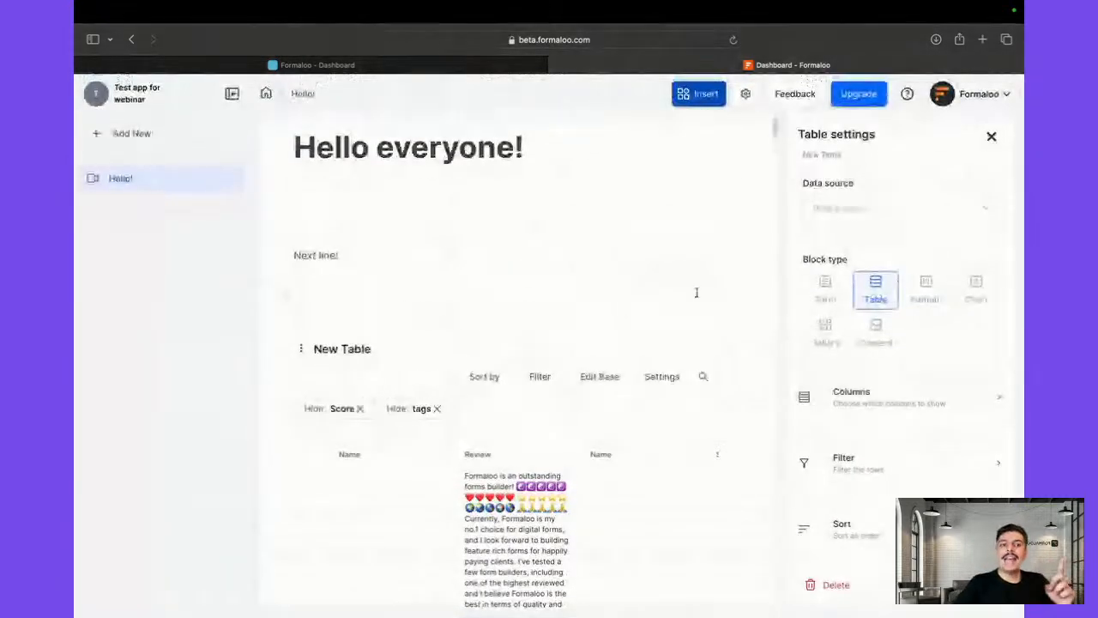
{"action": "left_click", "coordinate": [992, 130]}
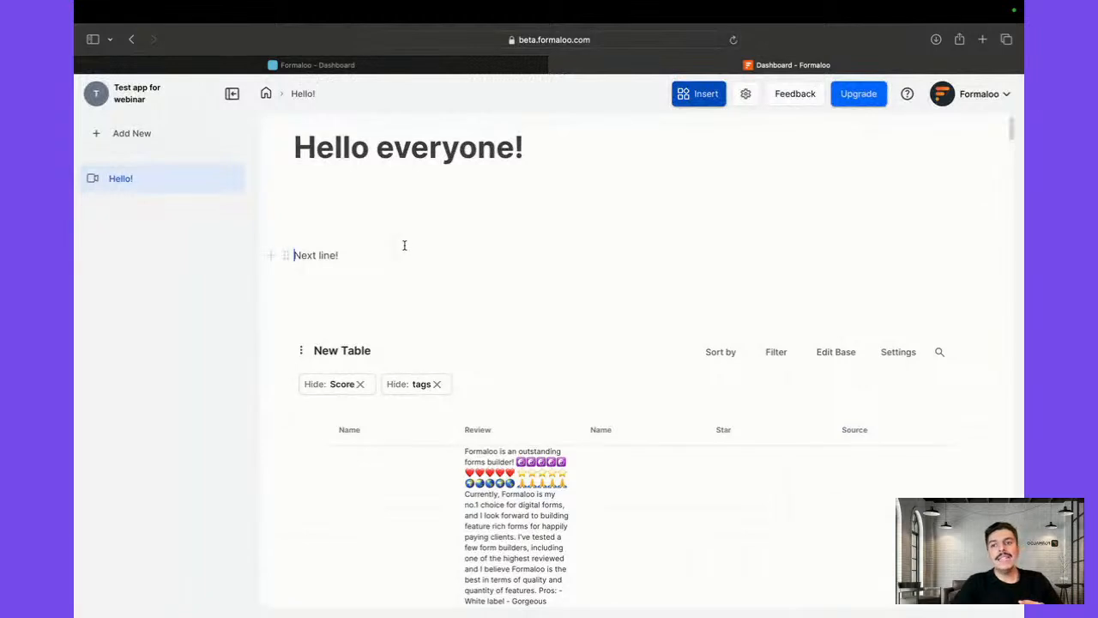
Add an empty line below 'Next line!', dismissing the slash blocks menu
{"action": "left_click", "coordinate": [382, 281]}
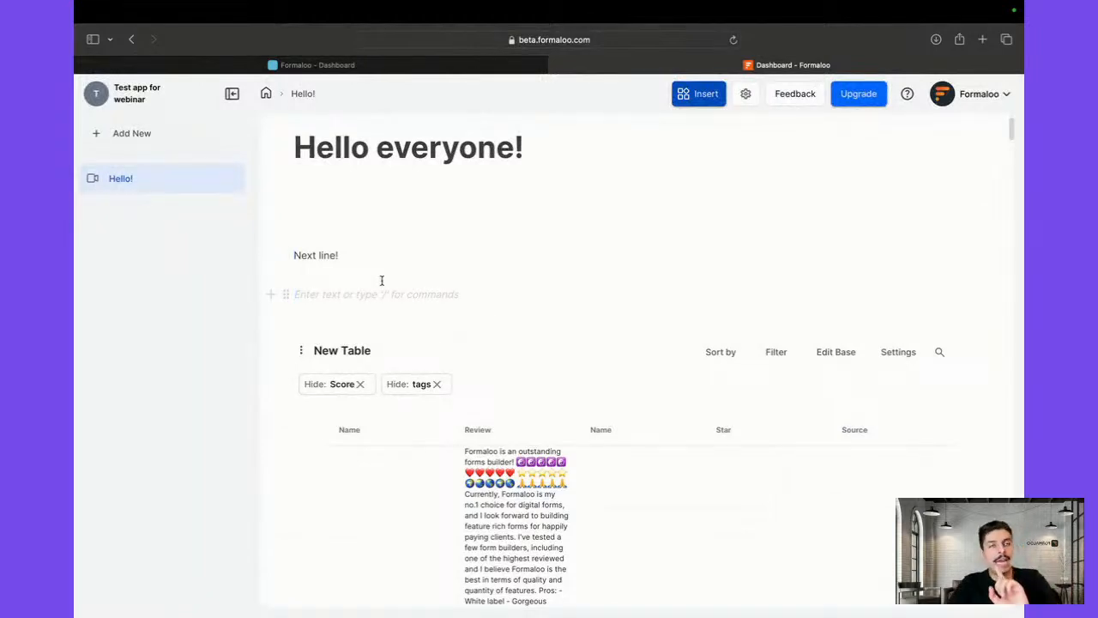
{"action": "type", "text": "/"}
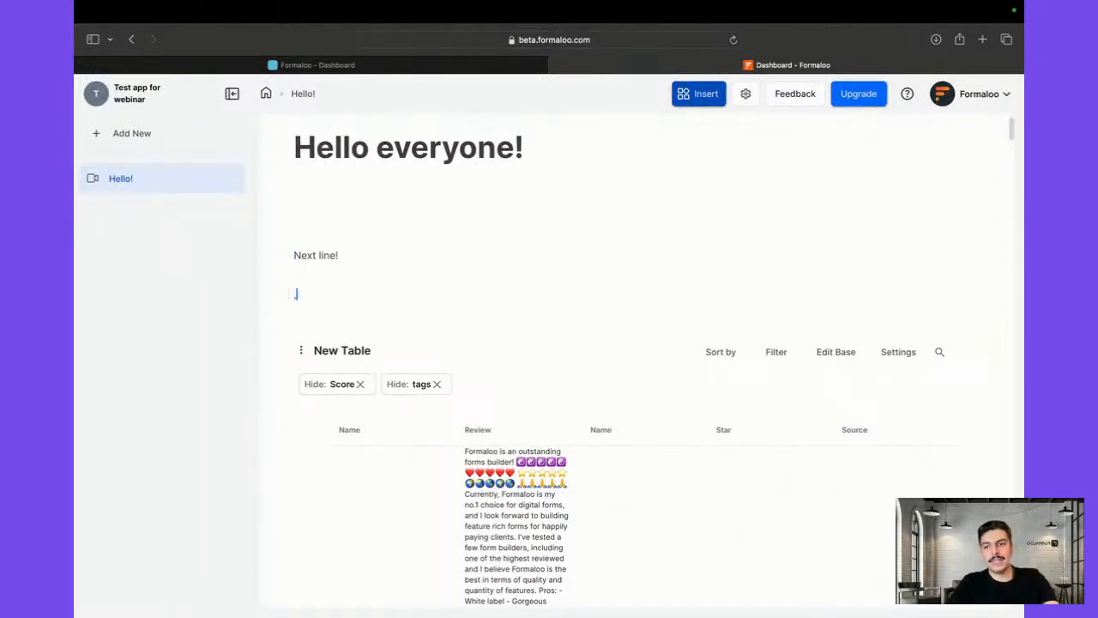
{"action": "key", "text": "BackSpace"}
{"action": "type", "text": "/"}
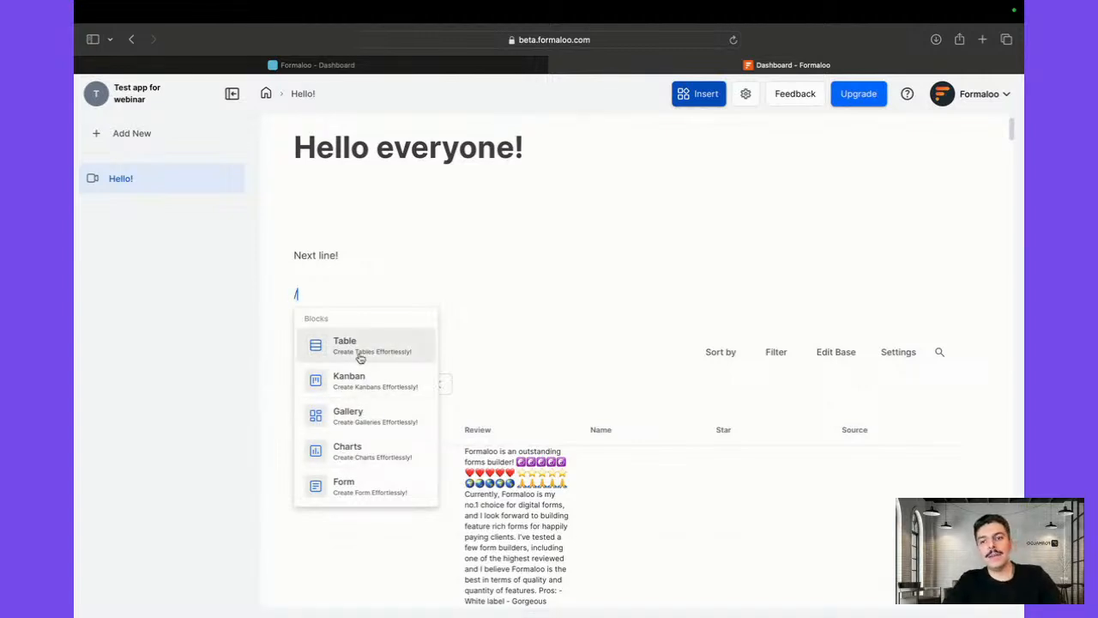
{"action": "key", "text": "BackSpace"}
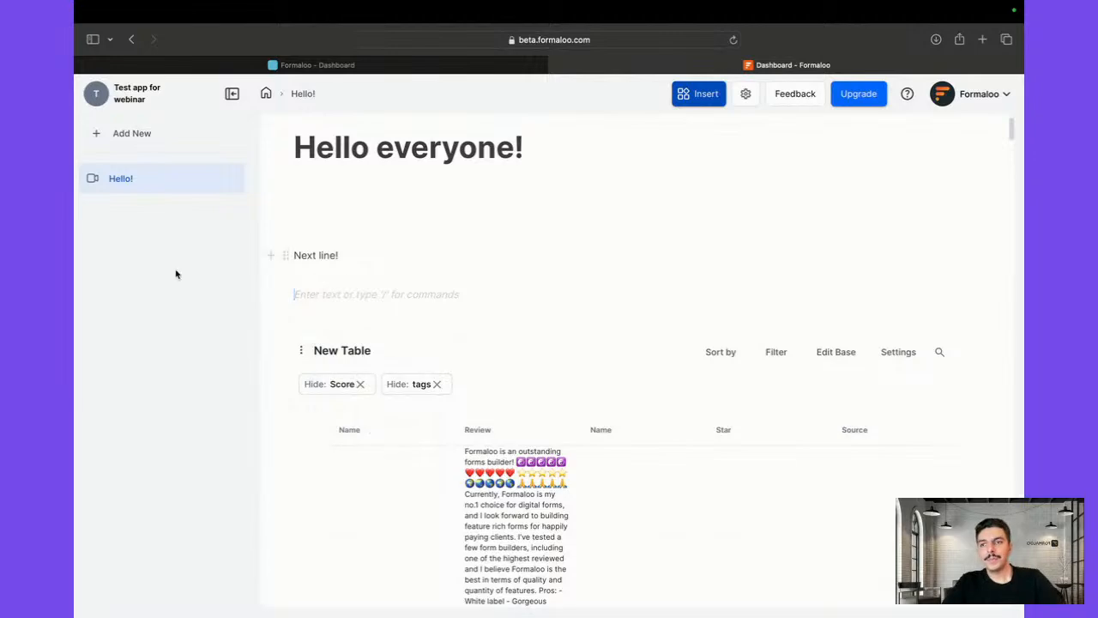
{"action": "scroll", "coordinate": [385, 360], "scroll_direction": "down", "scroll_amount": 20}
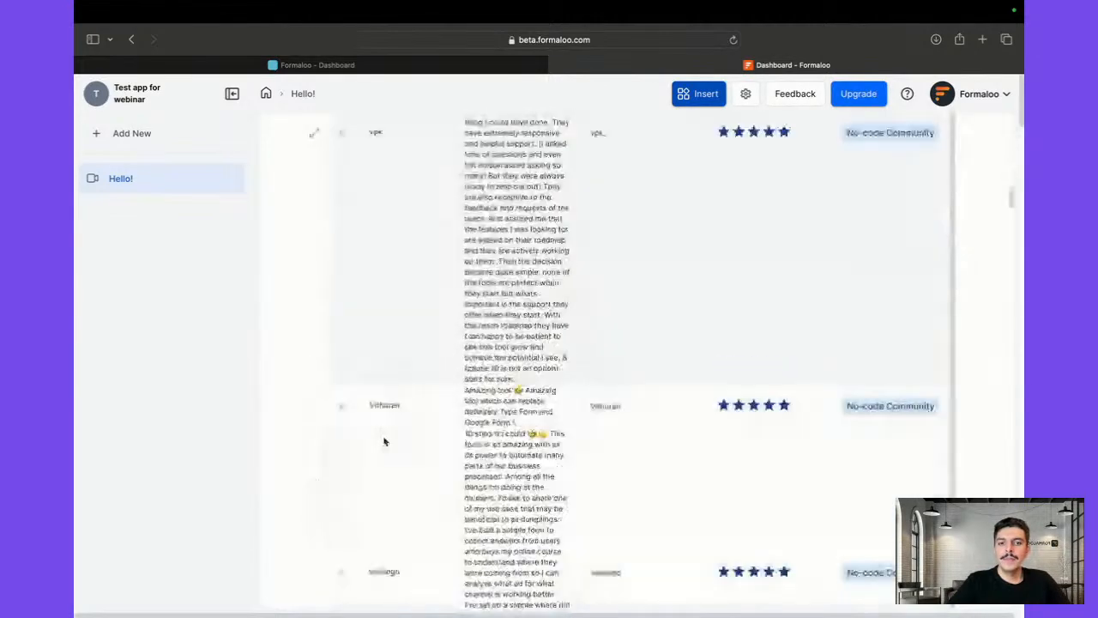
{"action": "scroll", "coordinate": [384, 442], "scroll_direction": "down", "scroll_amount": 15}
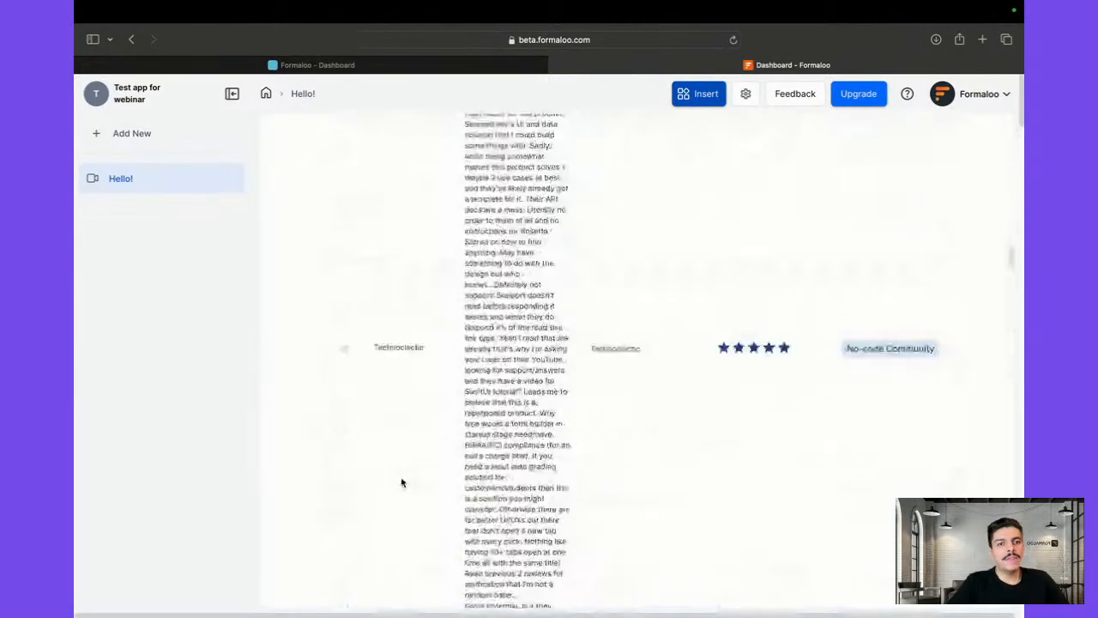
{"action": "scroll", "coordinate": [401, 482], "scroll_direction": "up", "scroll_amount": 20}
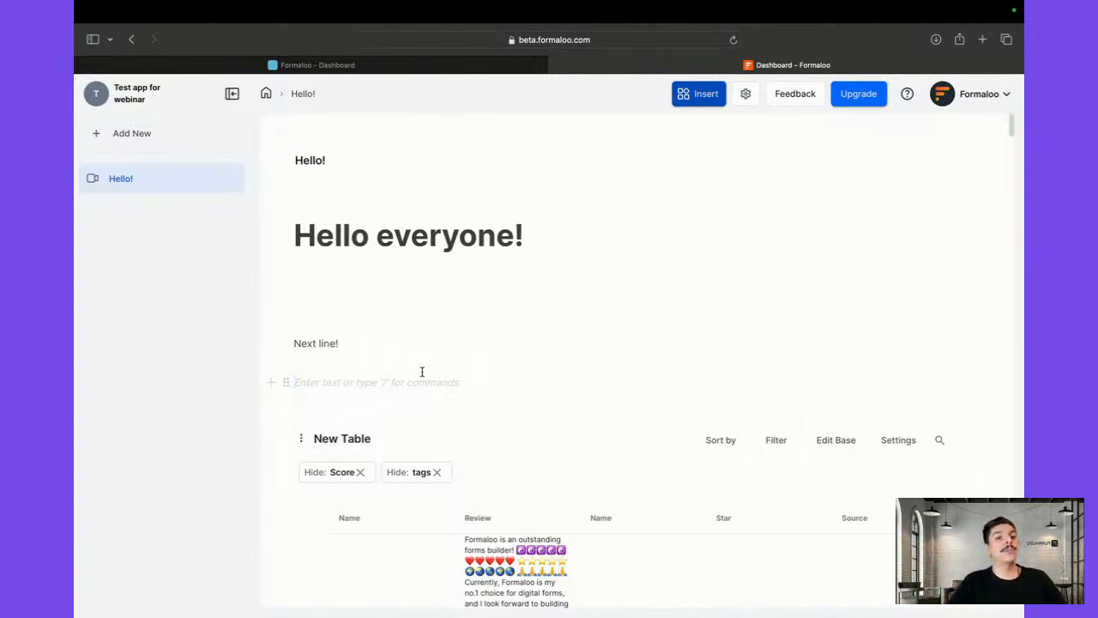
Add a New Page to the app and give it a chart icon
{"action": "left_click", "coordinate": [120, 137]}
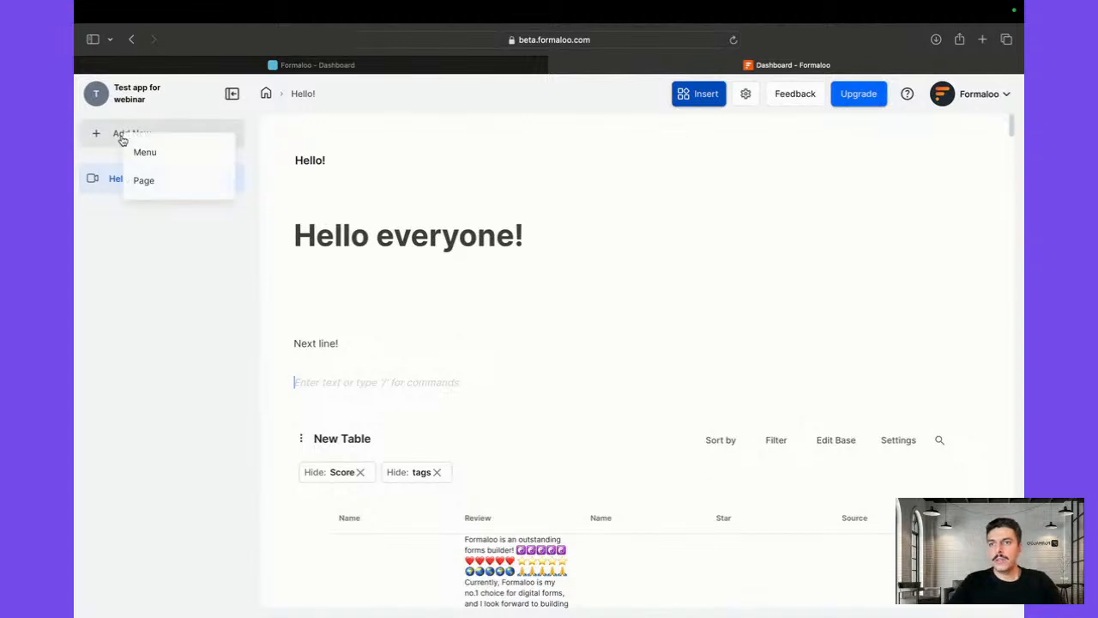
{"action": "left_click", "coordinate": [153, 196]}
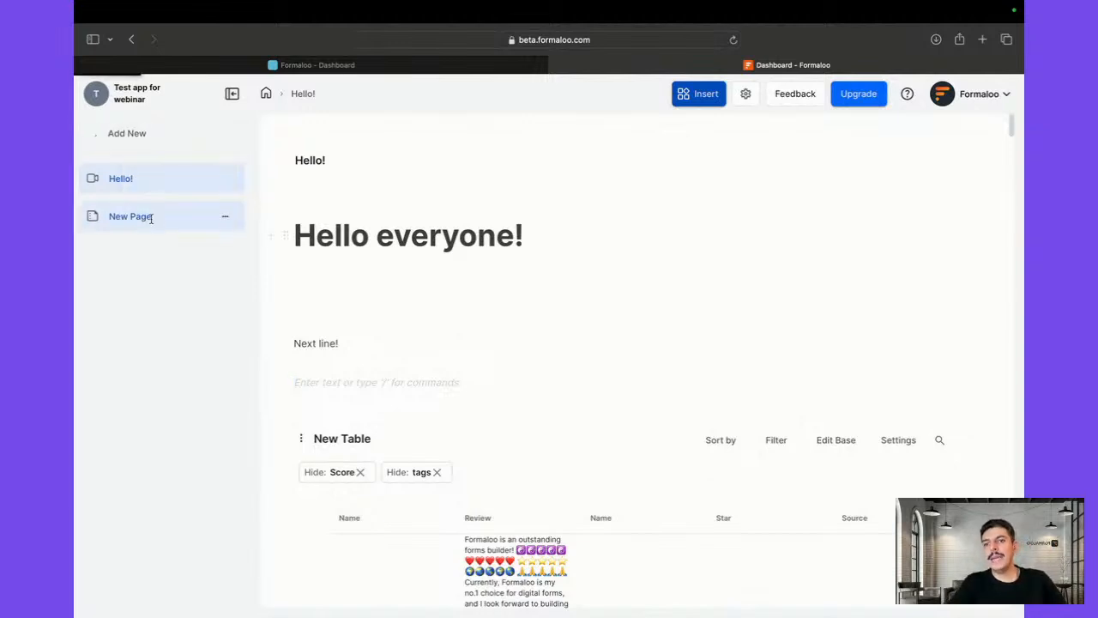
{"action": "left_click", "coordinate": [148, 216]}
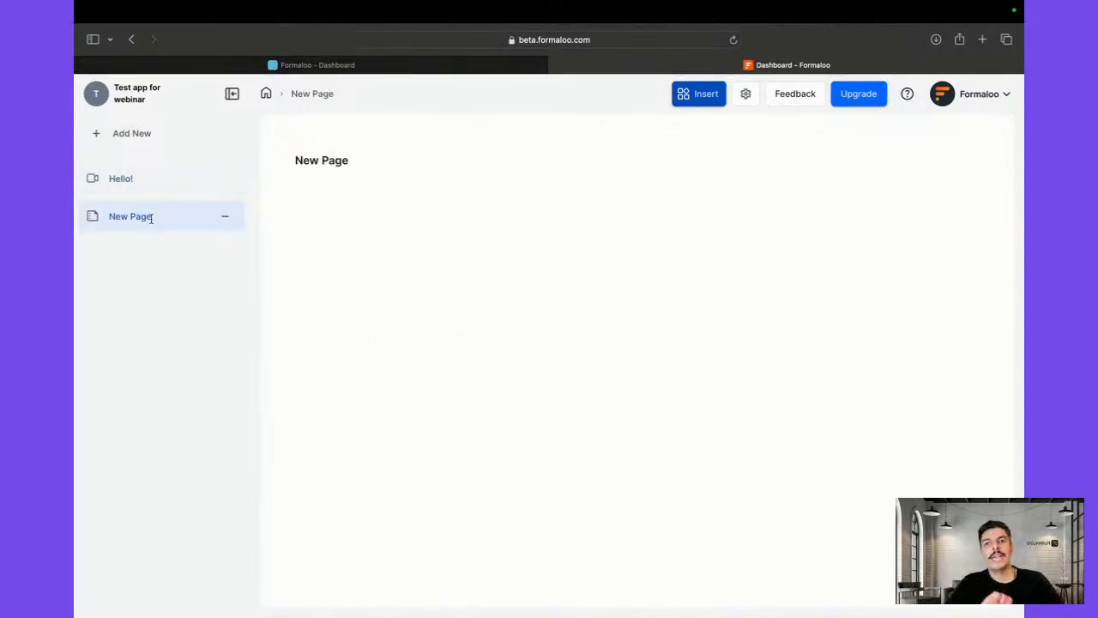
{"action": "left_click", "coordinate": [92, 215]}
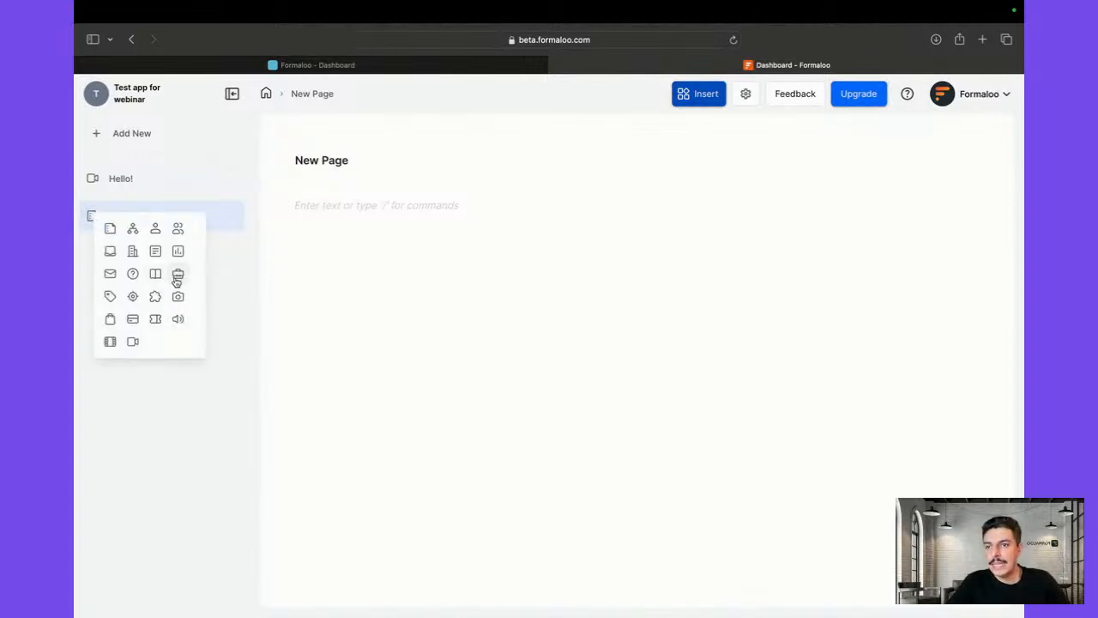
{"action": "left_click", "coordinate": [178, 251]}
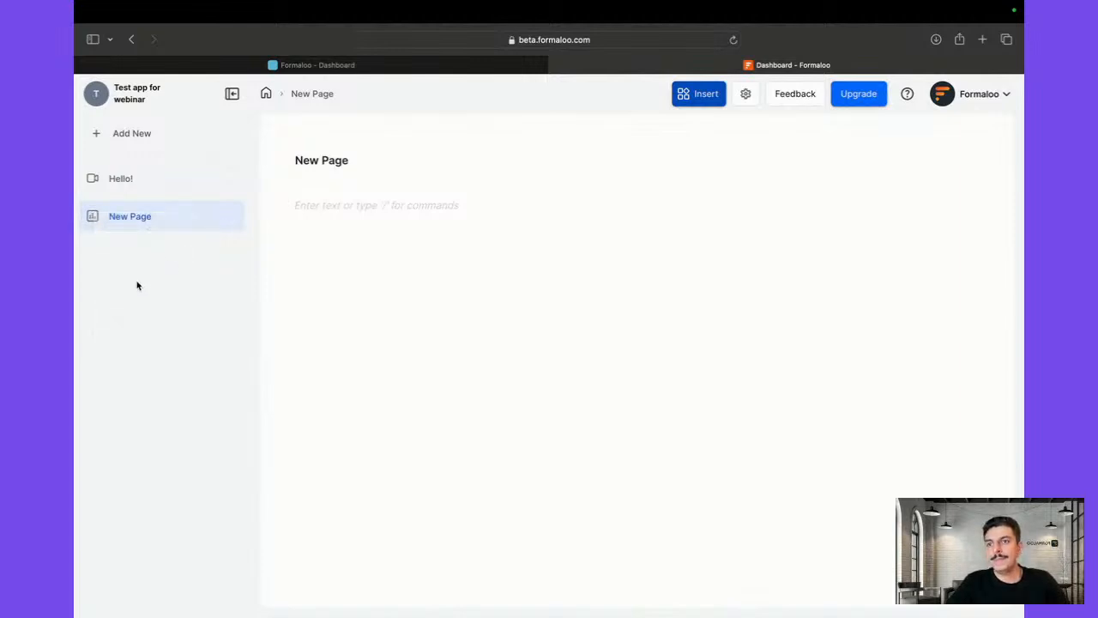
Insert a chart block using the SocialProofapp-Reviews base, found by searching 'review'
{"action": "left_click", "coordinate": [290, 209]}
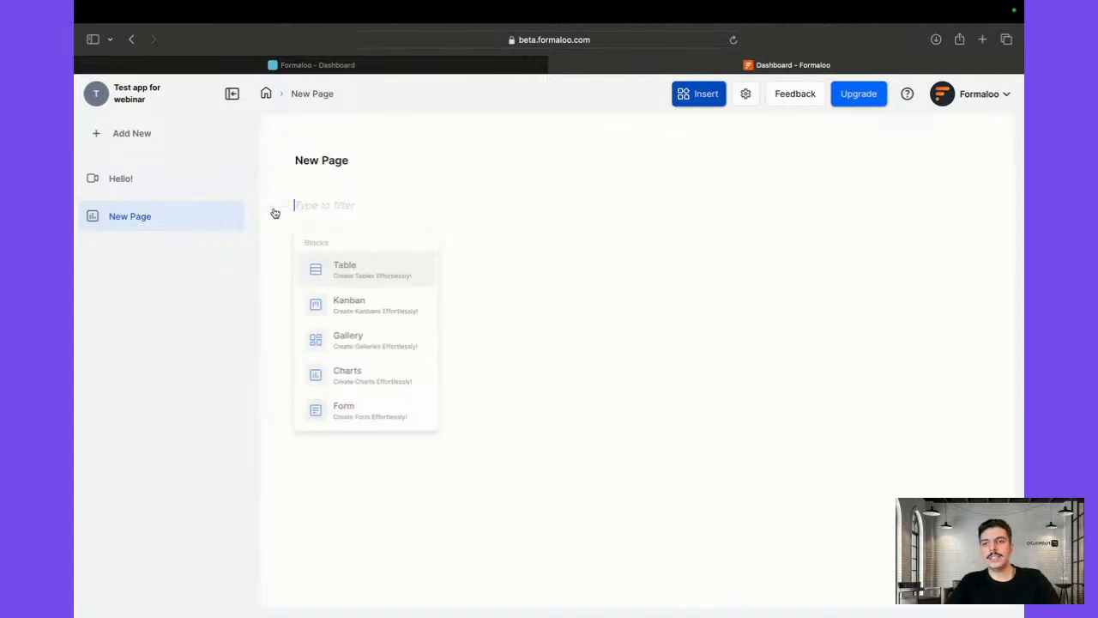
{"action": "left_click", "coordinate": [365, 375]}
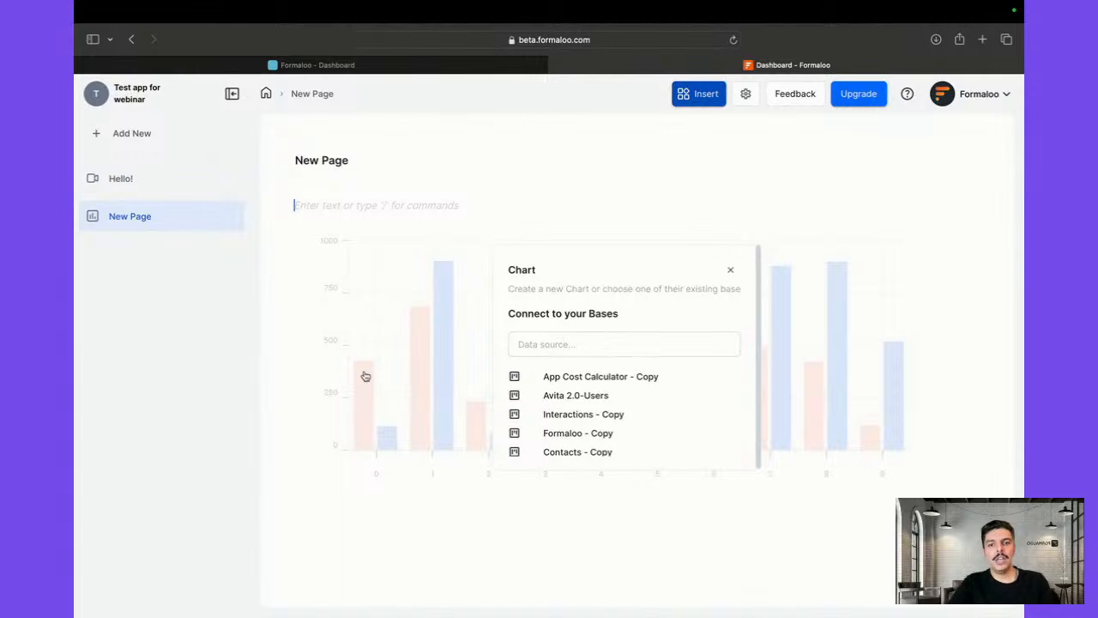
{"action": "left_click", "coordinate": [579, 340]}
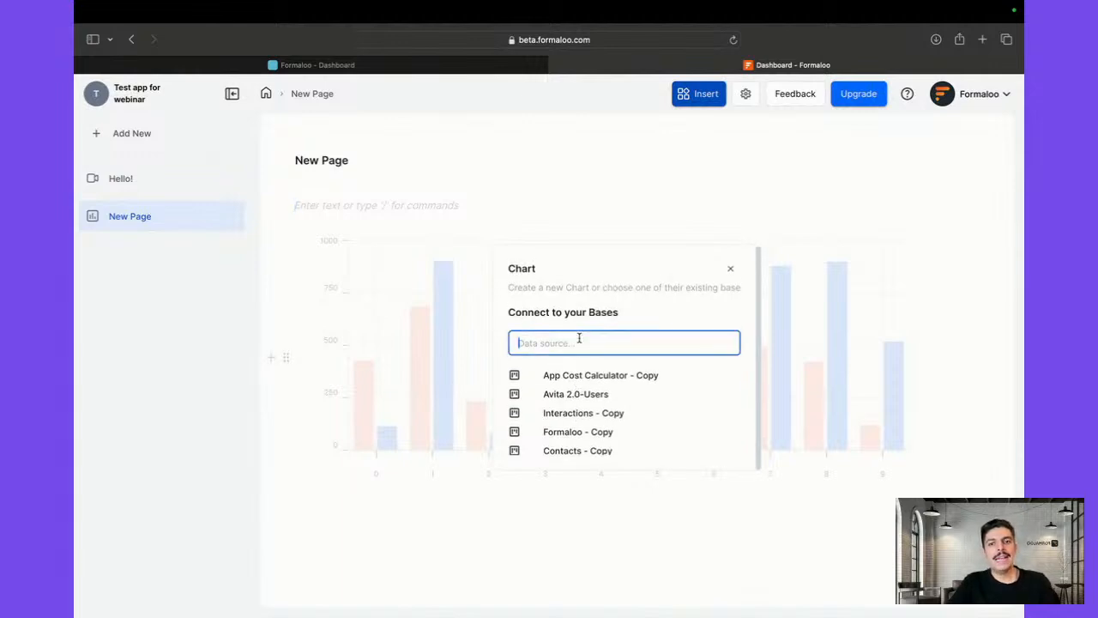
{"action": "type", "text": "review"}
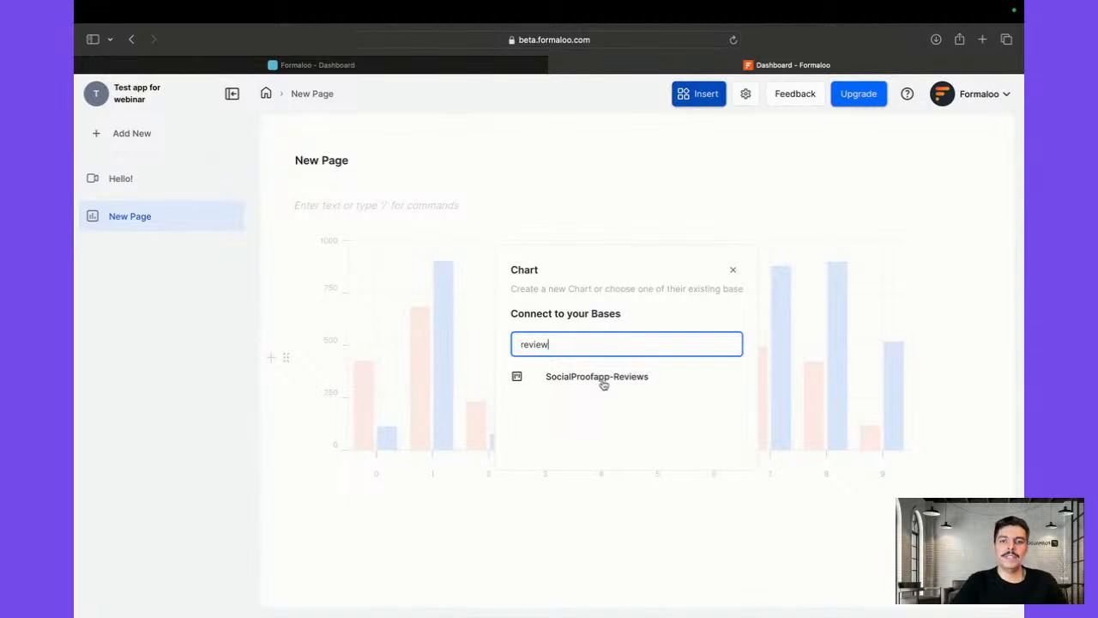
{"action": "left_click", "coordinate": [604, 383]}
Scroll through the New Chart's views/responses over time graphs and Star and Source donuts
{"action": "scroll", "coordinate": [603, 384], "scroll_direction": "down", "scroll_amount": 6}
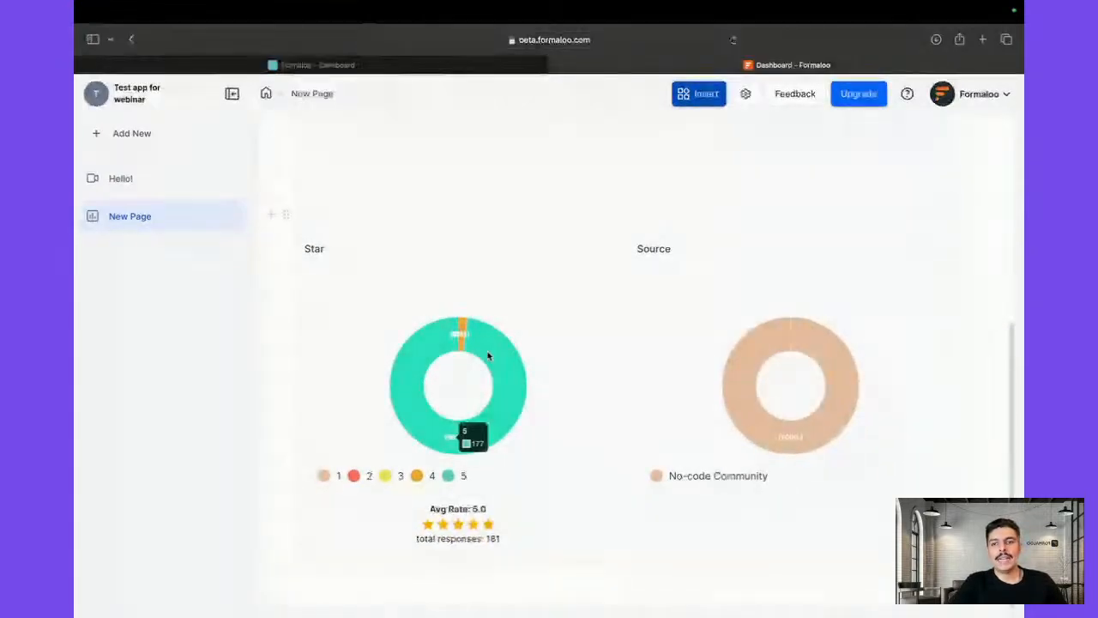
{"action": "scroll", "coordinate": [642, 351], "scroll_direction": "up", "scroll_amount": 4}
{"action": "scroll", "coordinate": [638, 352], "scroll_direction": "down", "scroll_amount": 2}
{"action": "scroll", "coordinate": [639, 352], "scroll_direction": "up", "scroll_amount": 3}
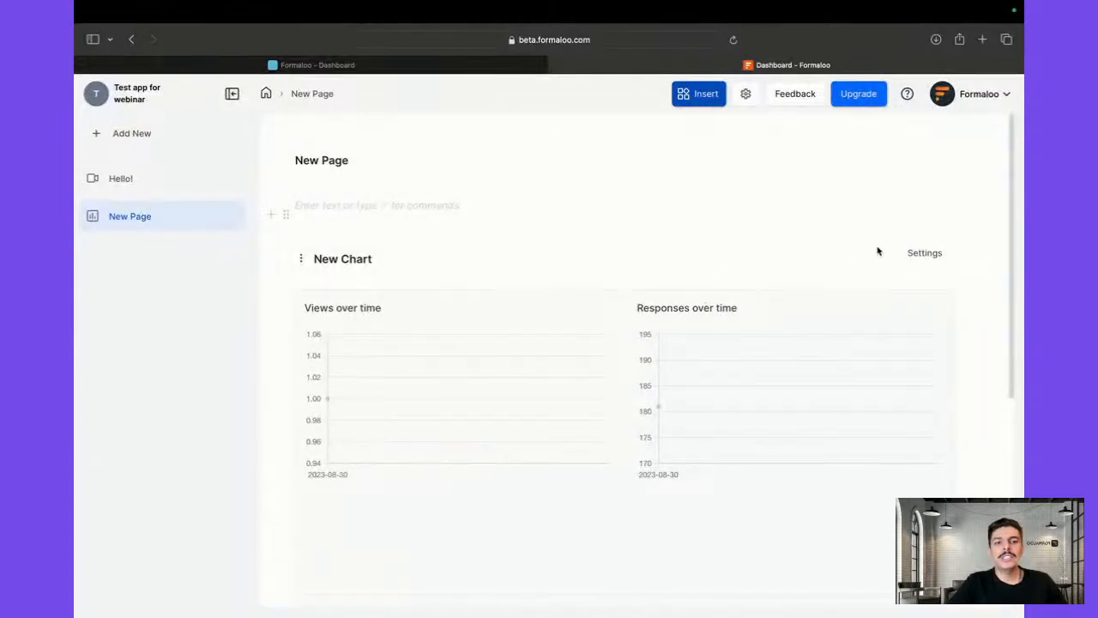
{"action": "scroll", "coordinate": [770, 278], "scroll_direction": "down", "scroll_amount": 4}
{"action": "scroll", "coordinate": [853, 275], "scroll_direction": "up", "scroll_amount": 4}
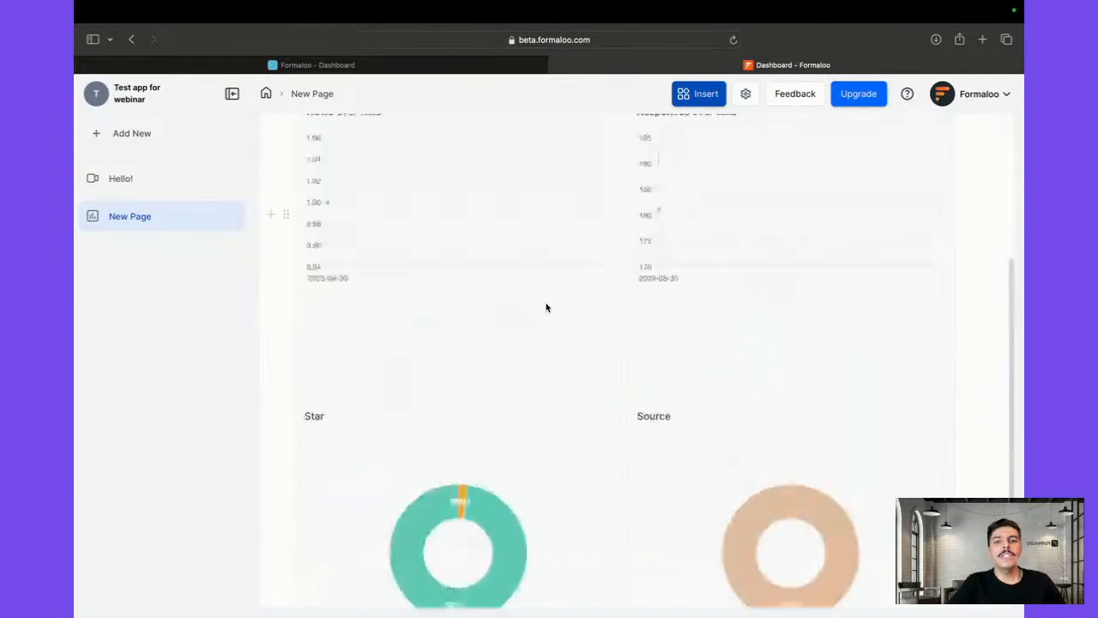
In Chart display, colour rating 5 orange and rating 3 teal
{"action": "left_click", "coordinate": [916, 254]}
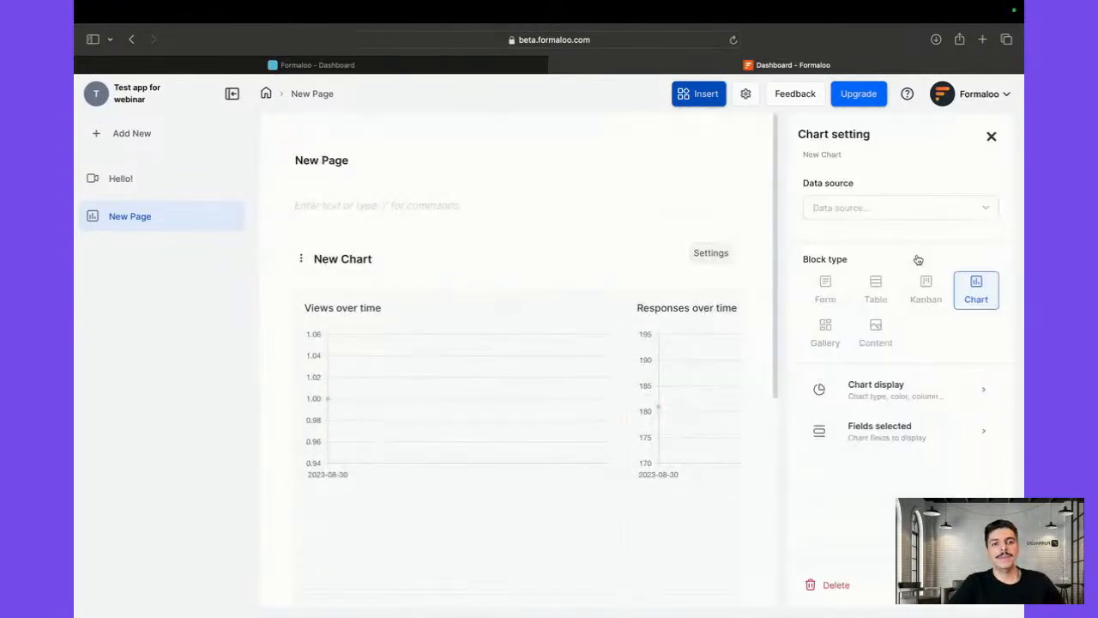
{"action": "left_click", "coordinate": [850, 397]}
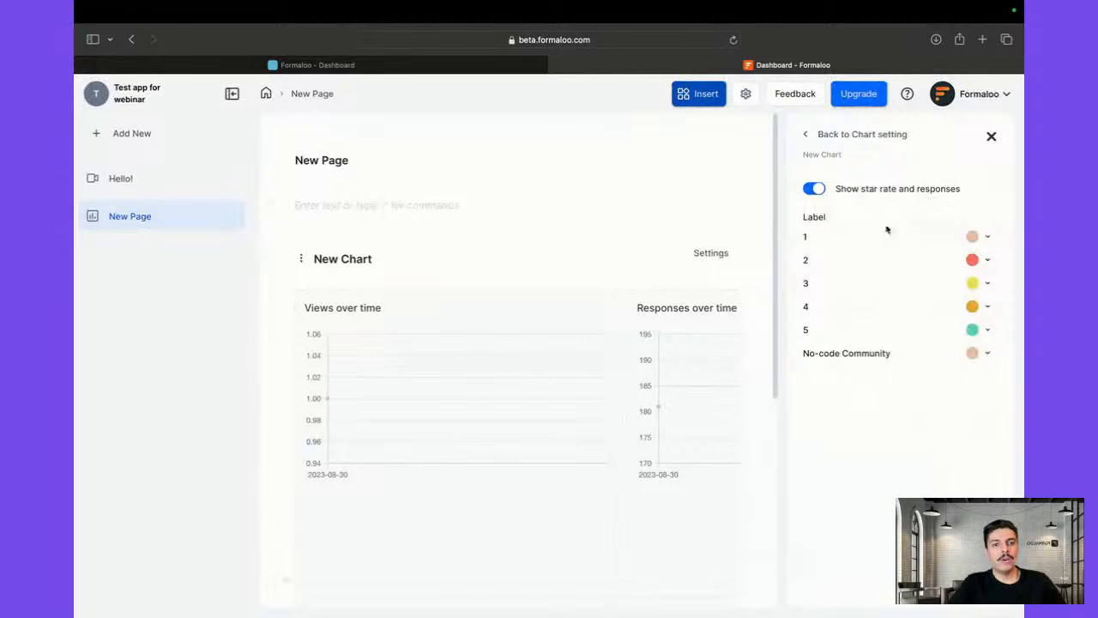
{"action": "left_click", "coordinate": [810, 190]}
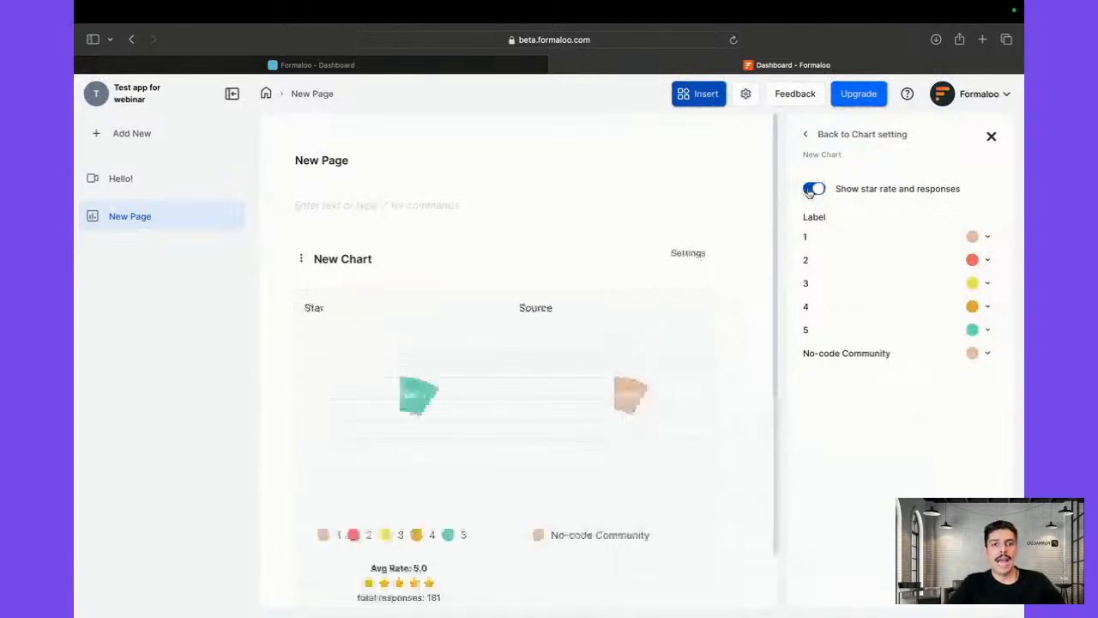
{"action": "left_click", "coordinate": [810, 189]}
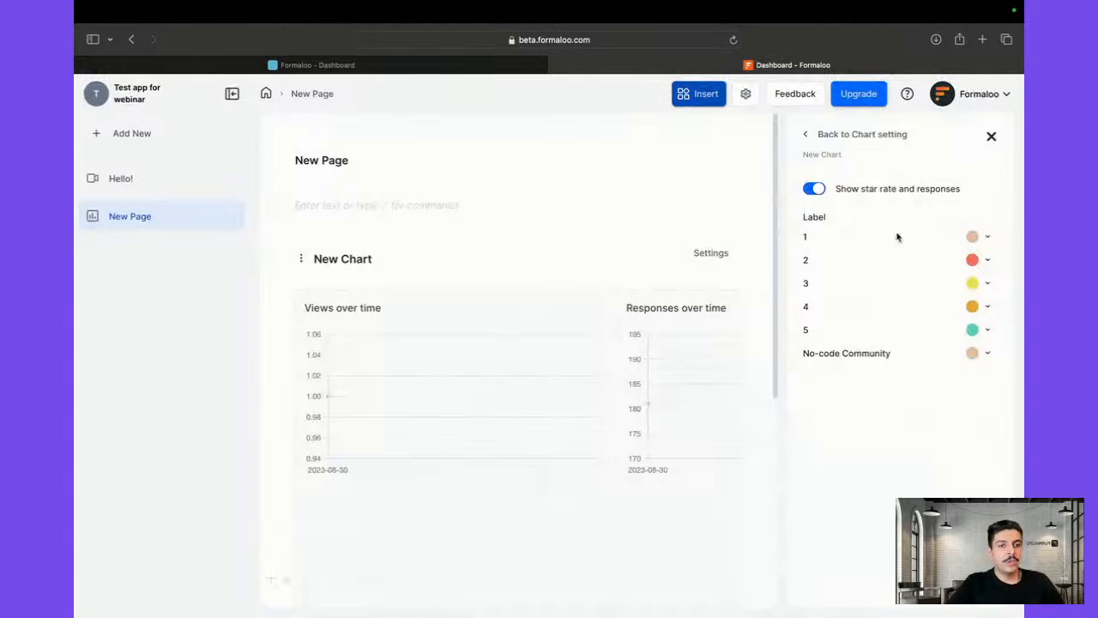
{"action": "scroll", "coordinate": [640, 397], "scroll_direction": "down", "scroll_amount": 5}
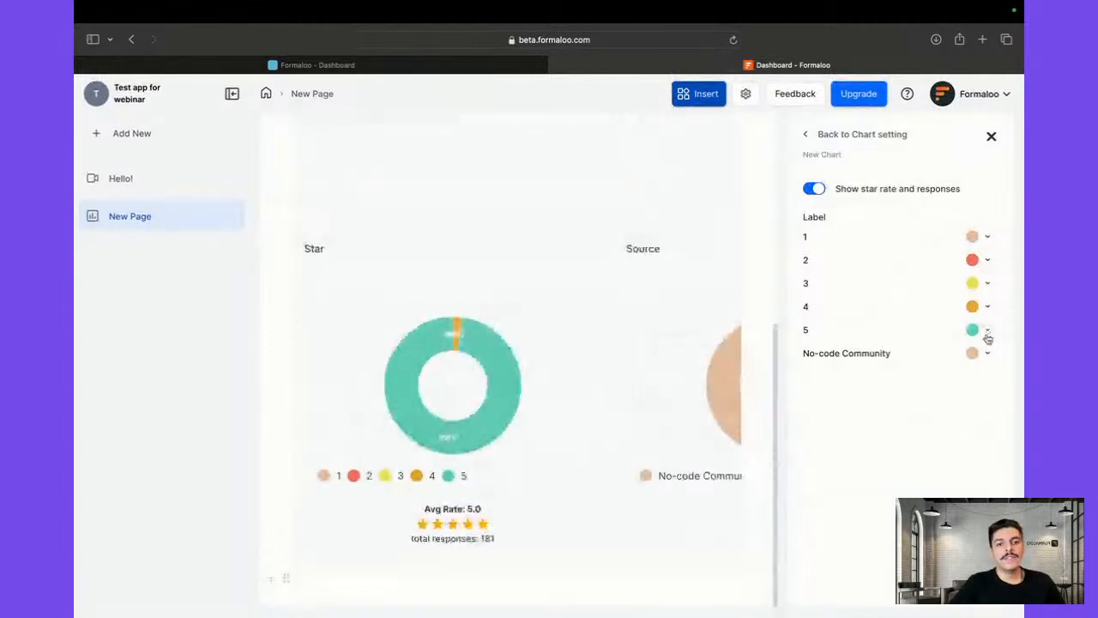
{"action": "left_click", "coordinate": [987, 330]}
{"action": "left_click", "coordinate": [889, 386]}
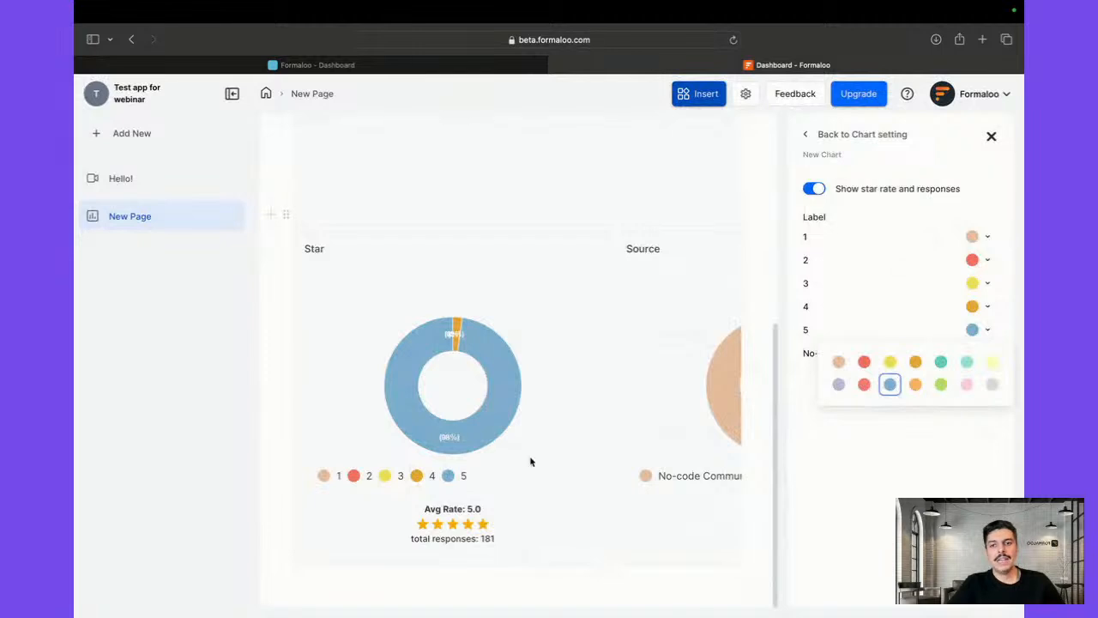
{"action": "left_click", "coordinate": [915, 385]}
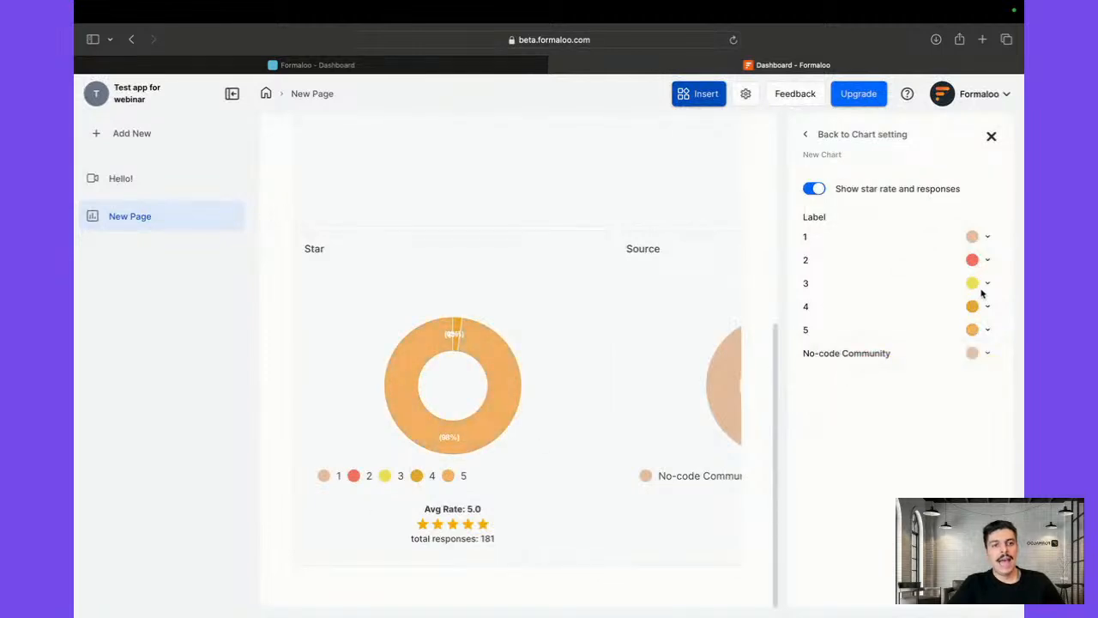
{"action": "left_click", "coordinate": [982, 283]}
{"action": "left_click", "coordinate": [942, 317]}
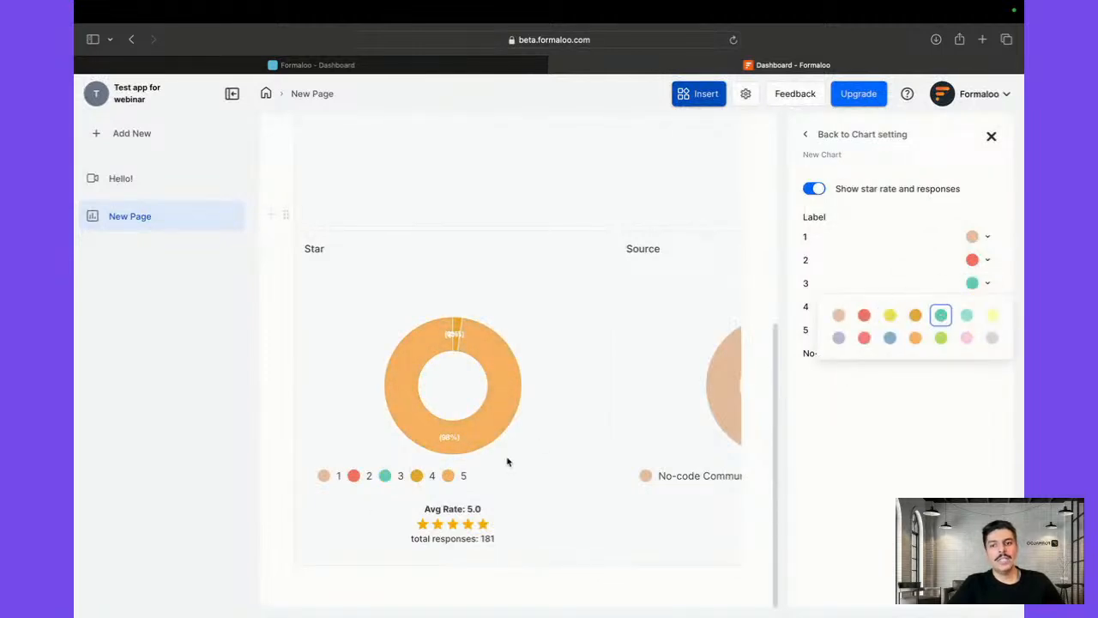
{"action": "left_click", "coordinate": [388, 483]}
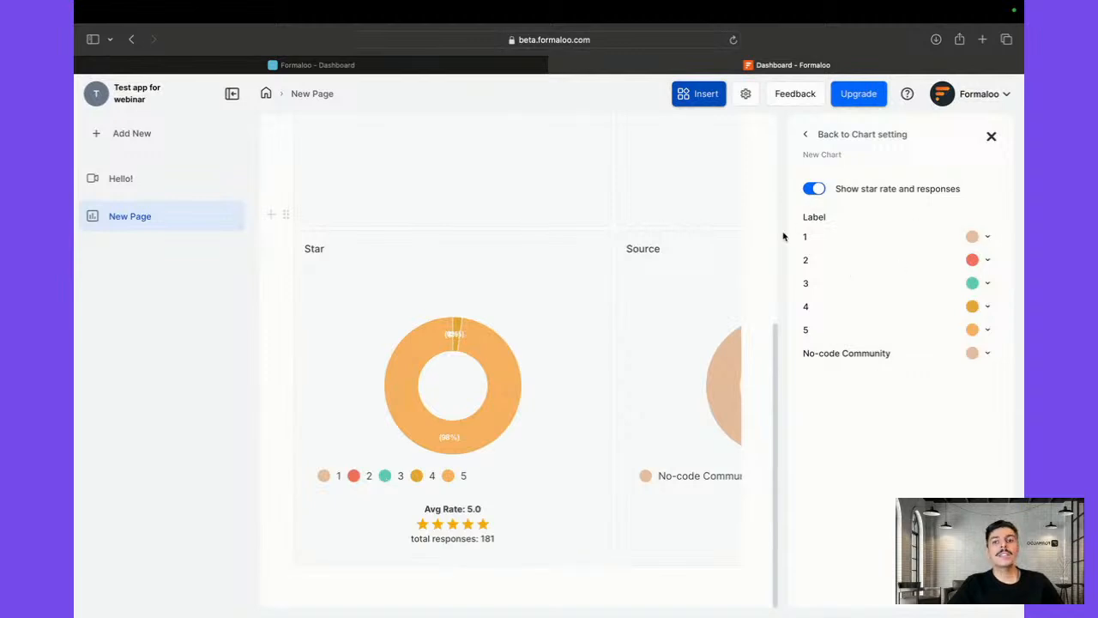
Colour the No-code Community label pink
{"action": "scroll", "coordinate": [615, 344], "scroll_direction": "up", "scroll_amount": 1}
{"action": "scroll", "coordinate": [616, 343], "scroll_direction": "down", "scroll_amount": 1}
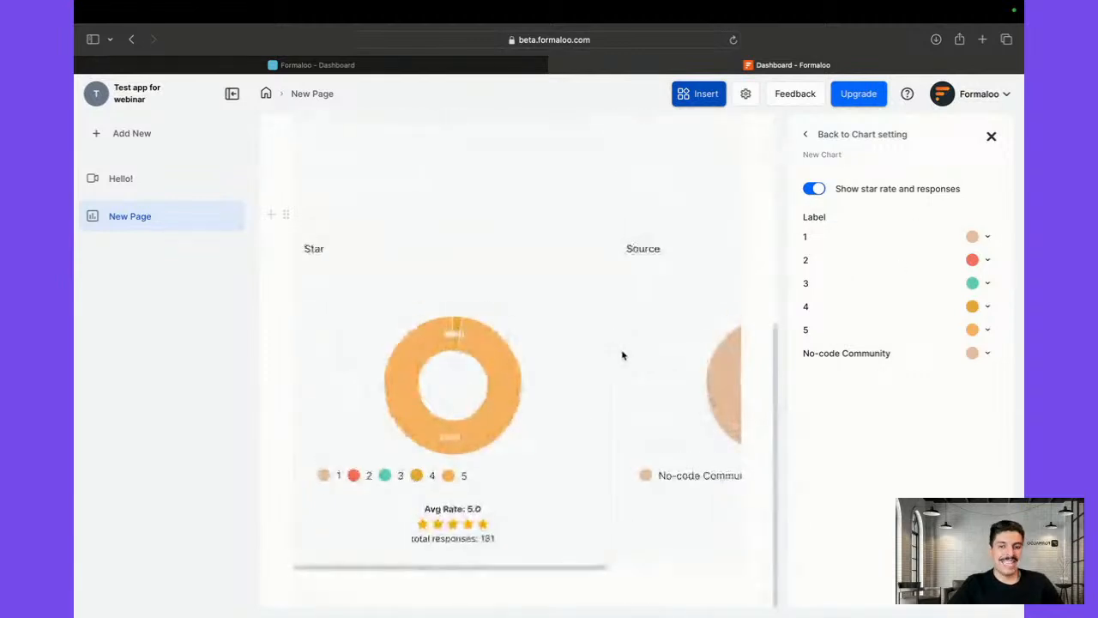
{"action": "scroll", "coordinate": [621, 355], "scroll_direction": "right", "scroll_amount": 3}
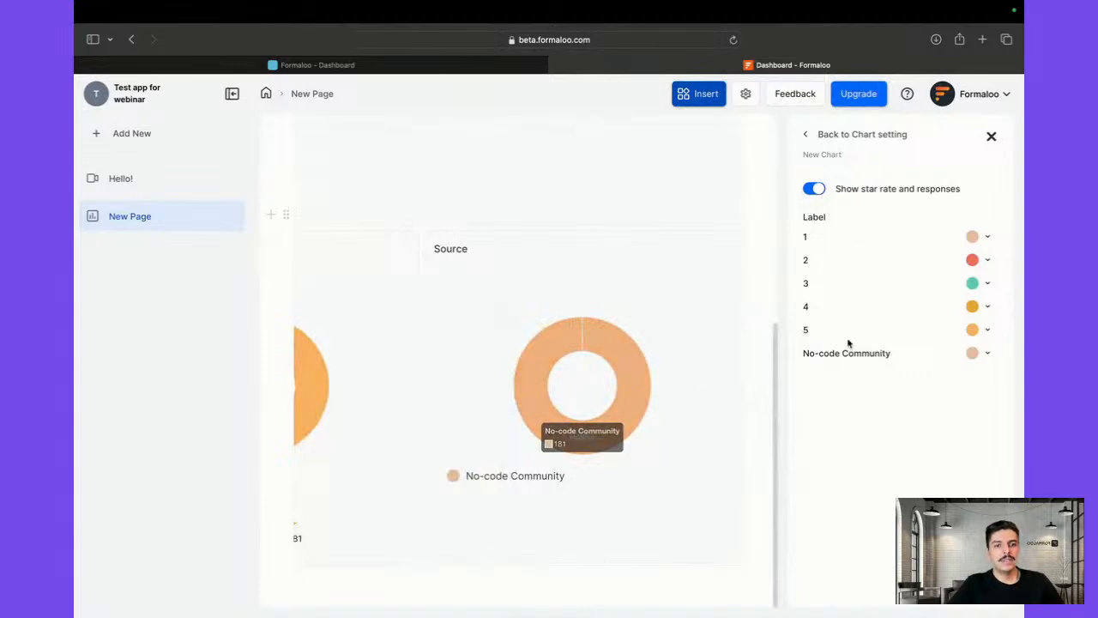
{"action": "left_click", "coordinate": [978, 353]}
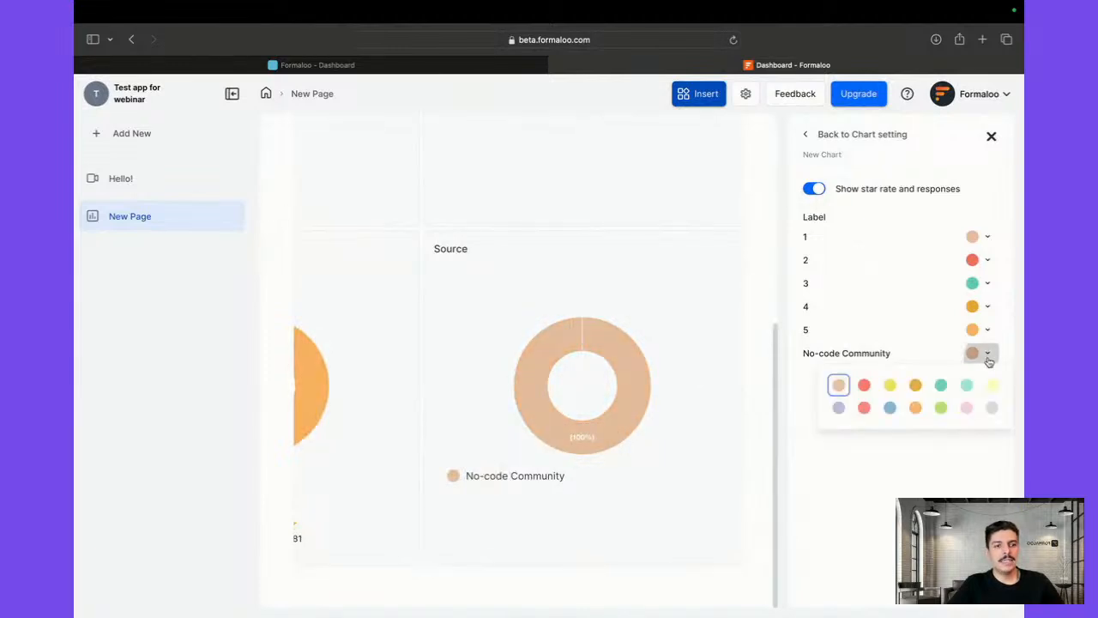
{"action": "left_click", "coordinate": [966, 409]}
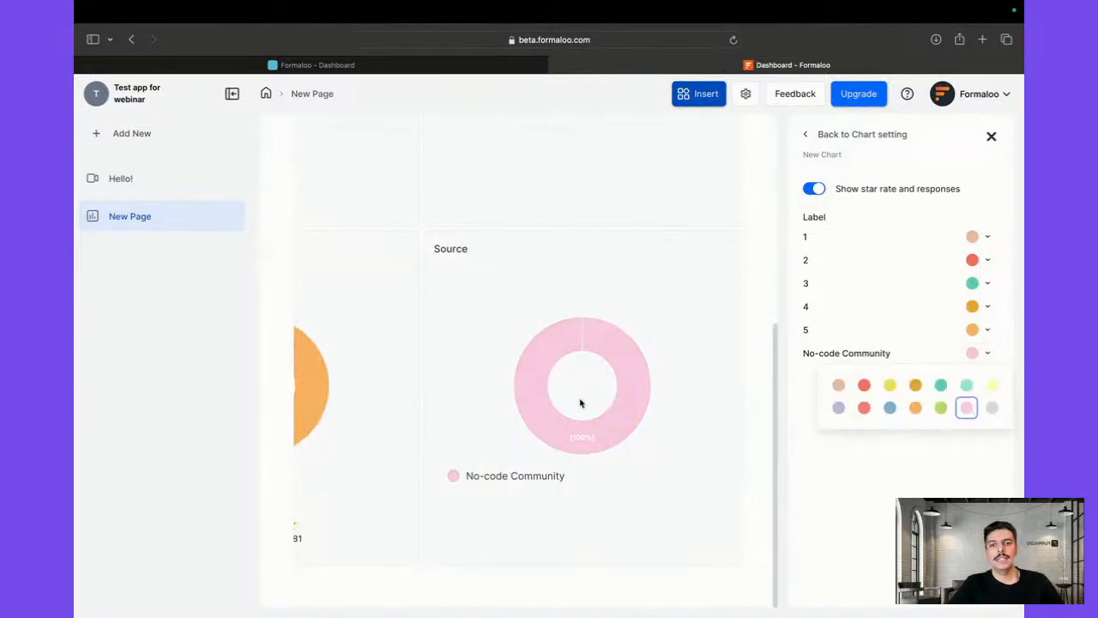
{"action": "scroll", "coordinate": [581, 403], "scroll_direction": "left", "scroll_amount": 5}
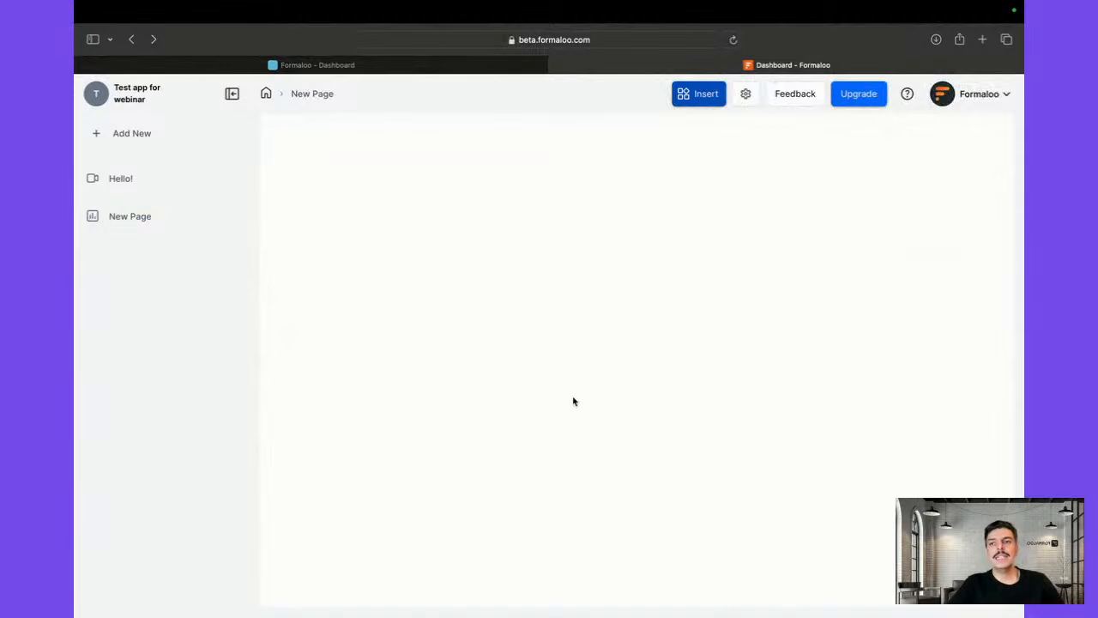
Reload New Page to confirm the new chart colours persist
{"action": "left_click", "coordinate": [93, 215]}
{"action": "left_click", "coordinate": [133, 214]}
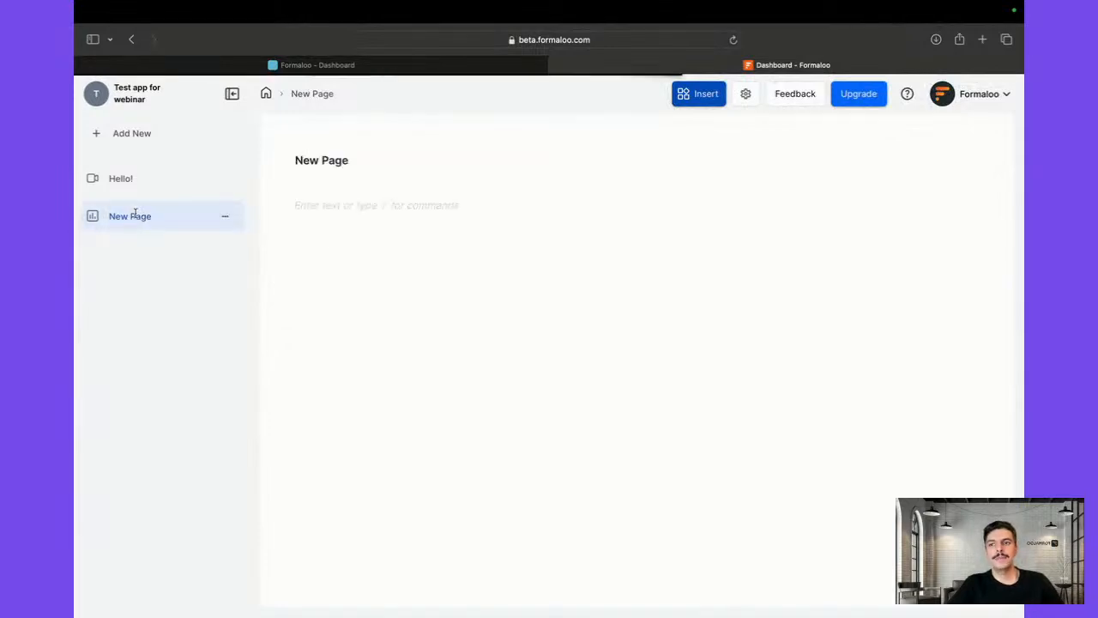
{"action": "key", "text": "super+r"}
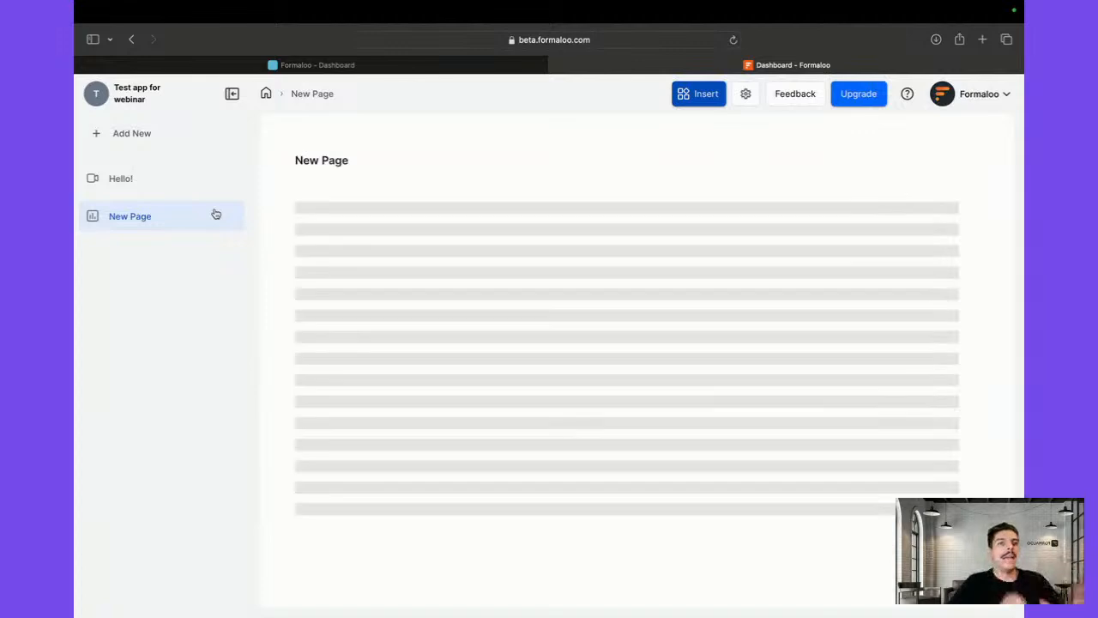
{"action": "scroll", "coordinate": [419, 307], "scroll_direction": "down", "scroll_amount": 5}
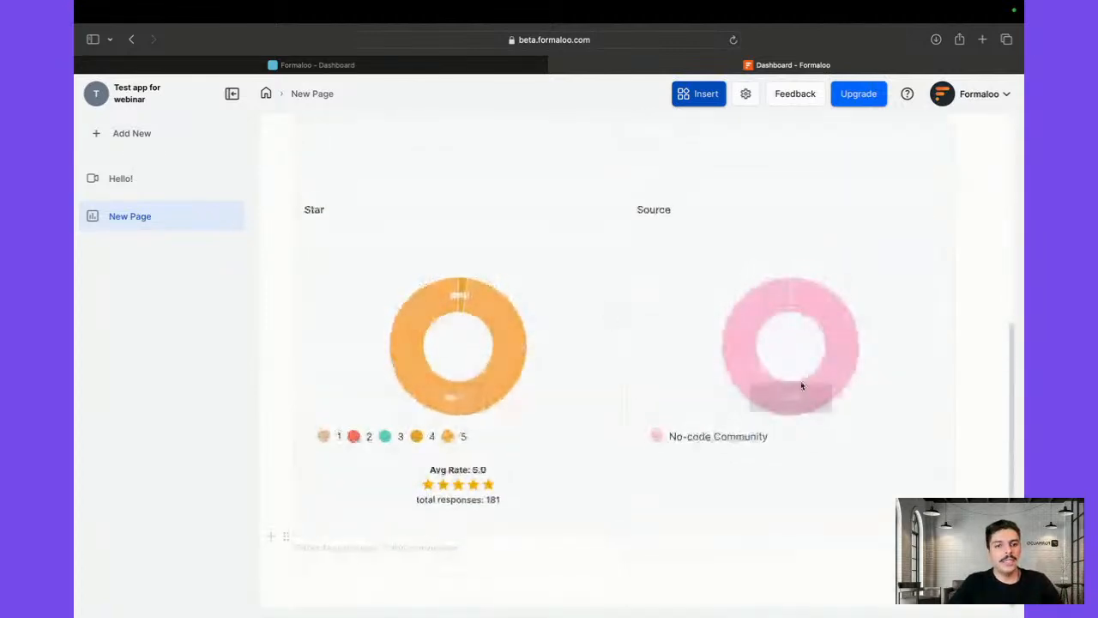
{"action": "scroll", "coordinate": [767, 344], "scroll_direction": "up", "scroll_amount": 5}
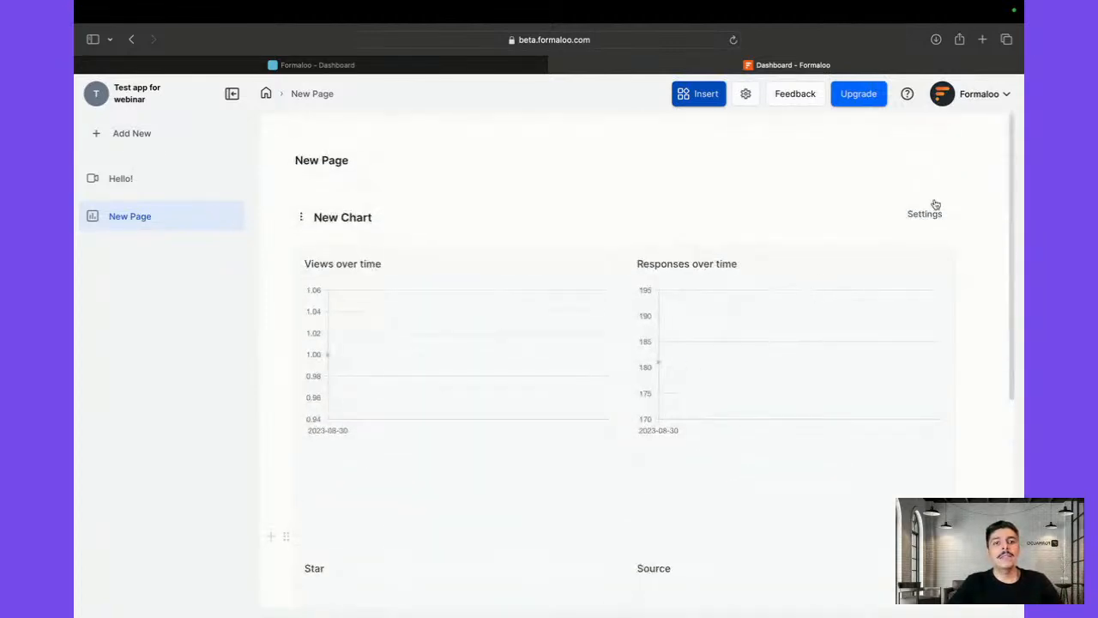
Remove Source from the chart block's selected fields, leaving Star
{"action": "left_click", "coordinate": [933, 213]}
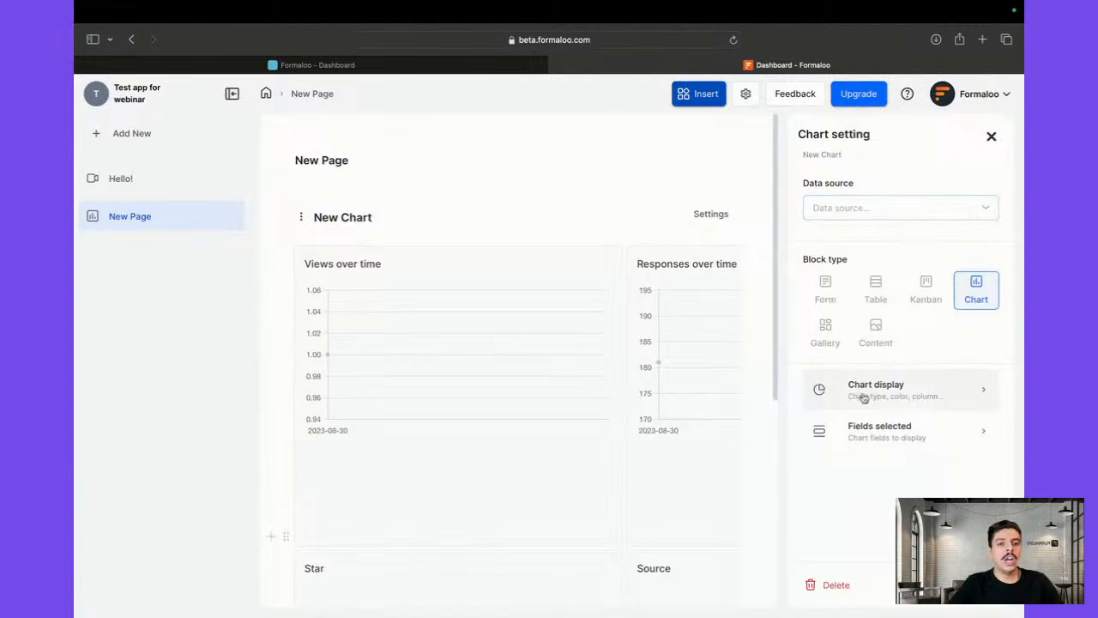
{"action": "left_click", "coordinate": [881, 421]}
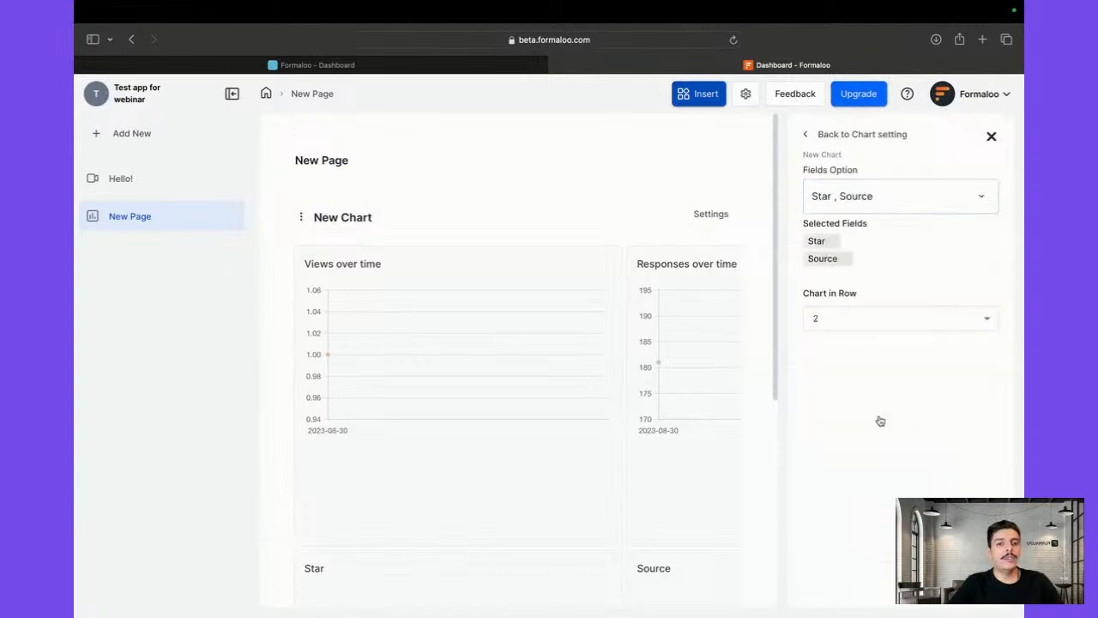
{"action": "left_click", "coordinate": [842, 264]}
{"action": "scroll", "coordinate": [643, 351], "scroll_direction": "down", "scroll_amount": 5}
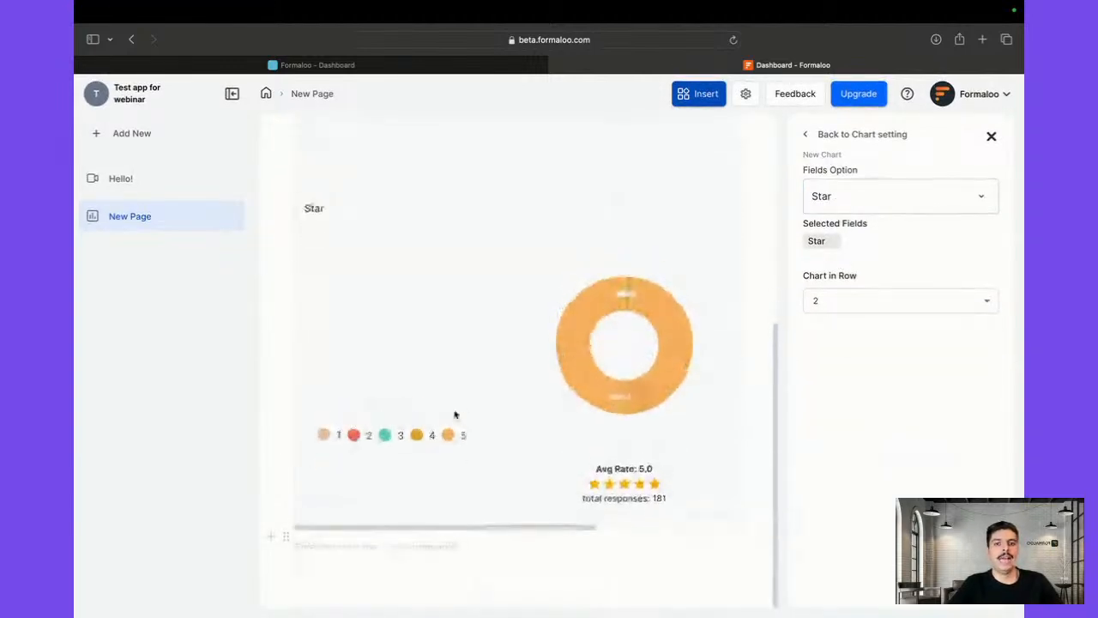
{"action": "scroll", "coordinate": [454, 414], "scroll_direction": "up", "scroll_amount": 3}
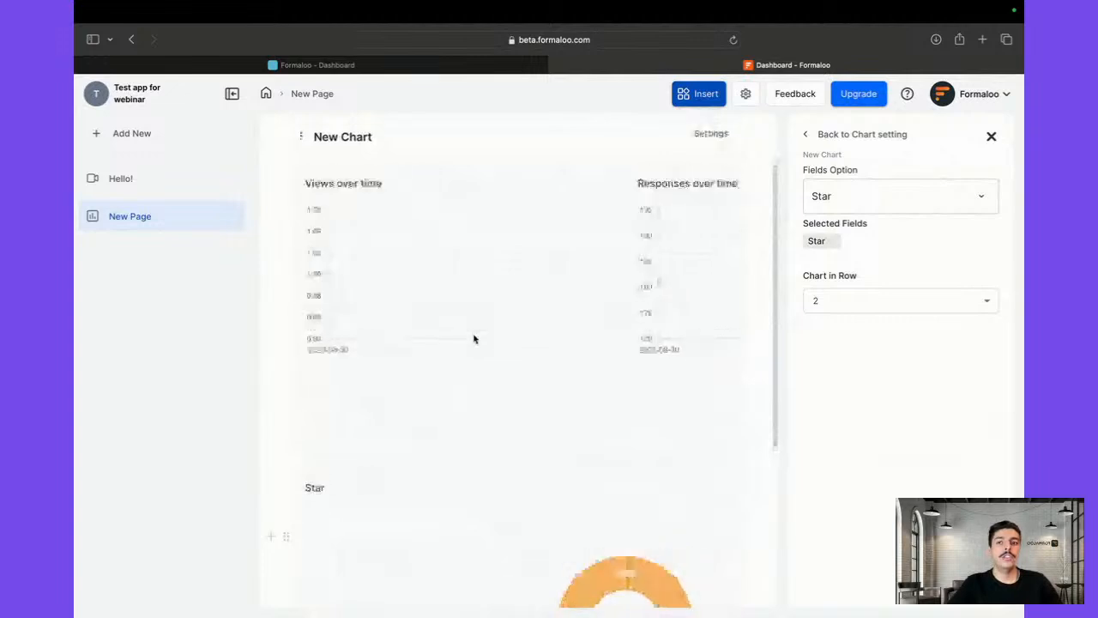
{"action": "scroll", "coordinate": [446, 326], "scroll_direction": "up", "scroll_amount": 2}
Set the chart block to three charts per row, then reopen its chart display options
{"action": "left_click", "coordinate": [826, 306]}
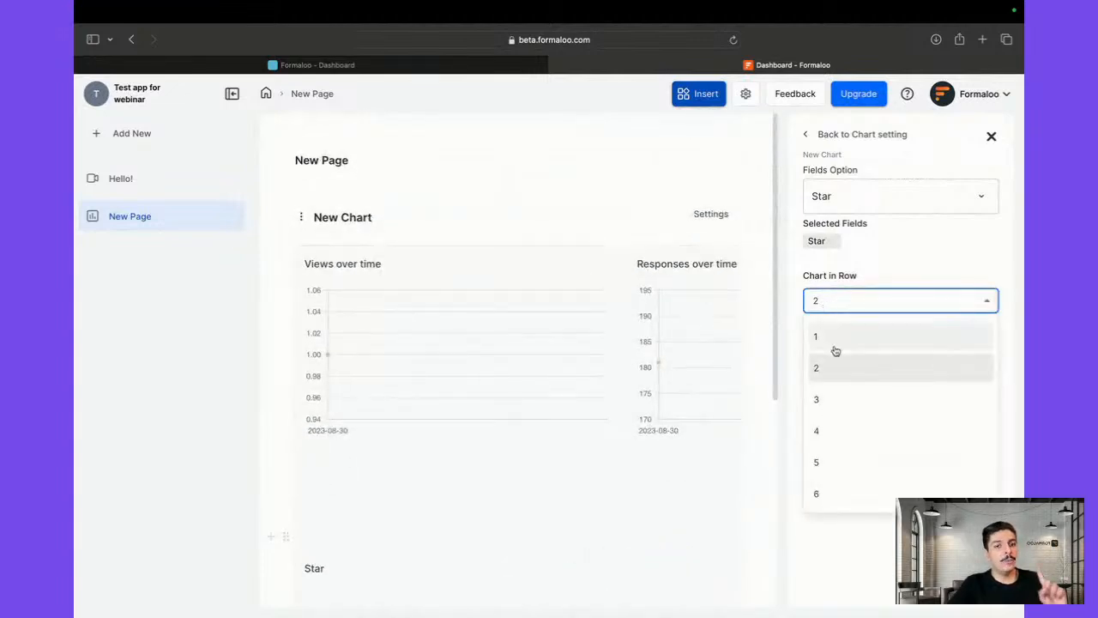
{"action": "left_click", "coordinate": [836, 347]}
{"action": "scroll", "coordinate": [530, 385], "scroll_direction": "down", "scroll_amount": 5}
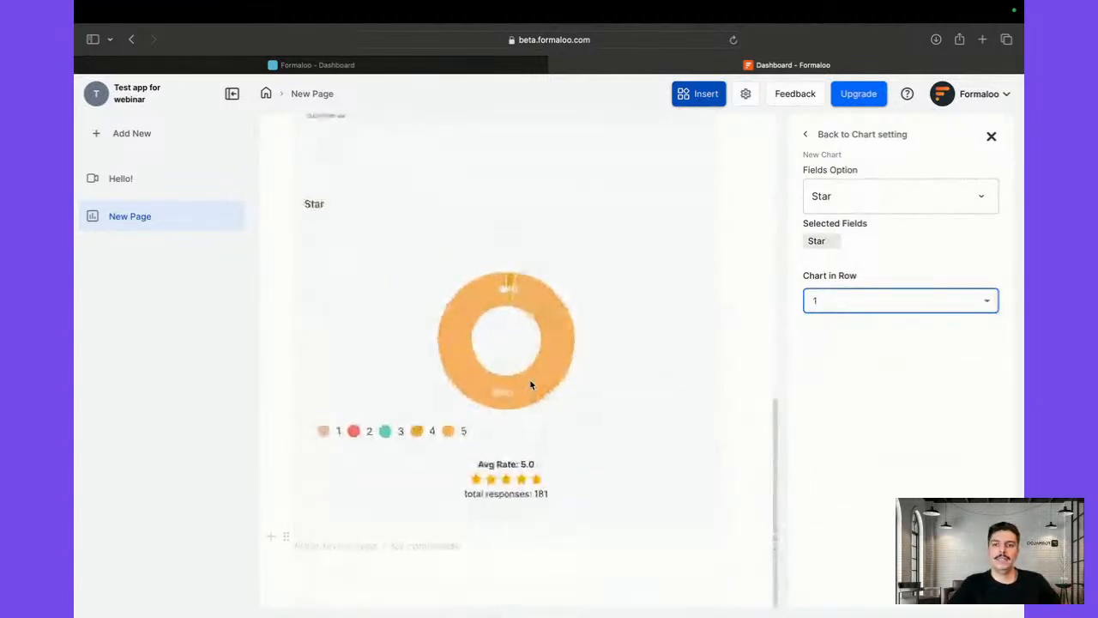
{"action": "scroll", "coordinate": [529, 385], "scroll_direction": "up", "scroll_amount": 1}
{"action": "scroll", "coordinate": [530, 386], "scroll_direction": "up", "scroll_amount": 10}
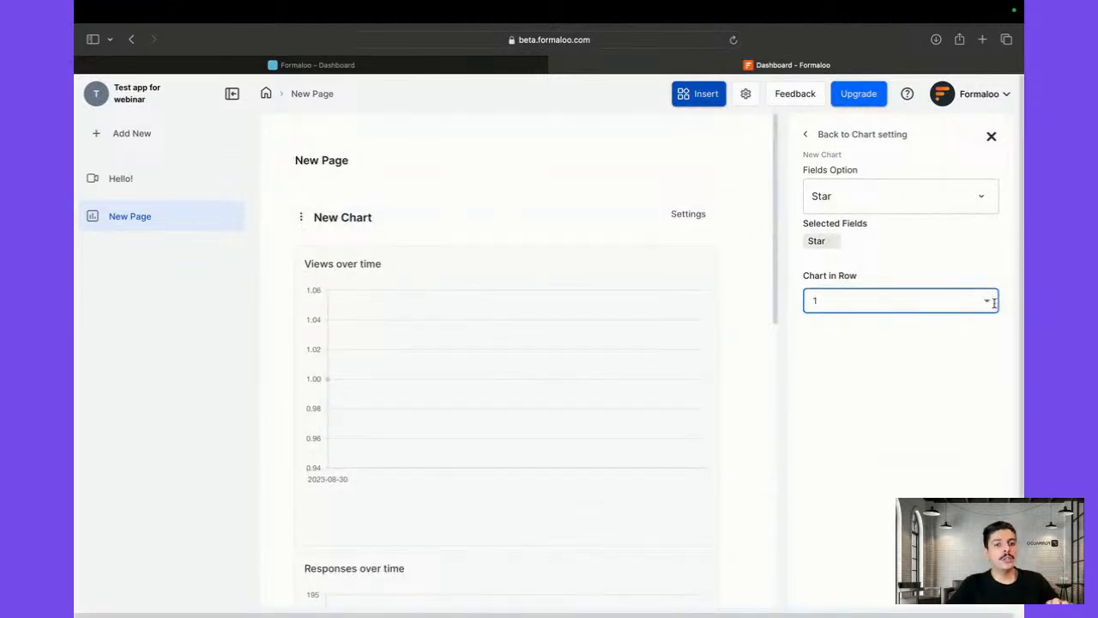
{"action": "left_click", "coordinate": [959, 306]}
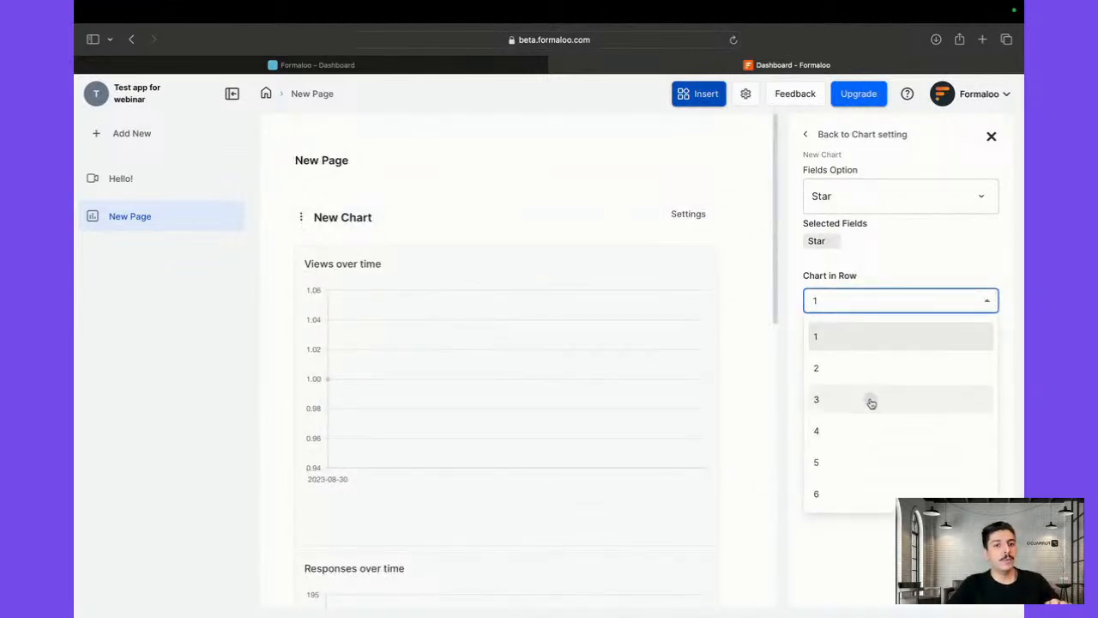
{"action": "left_click", "coordinate": [872, 401]}
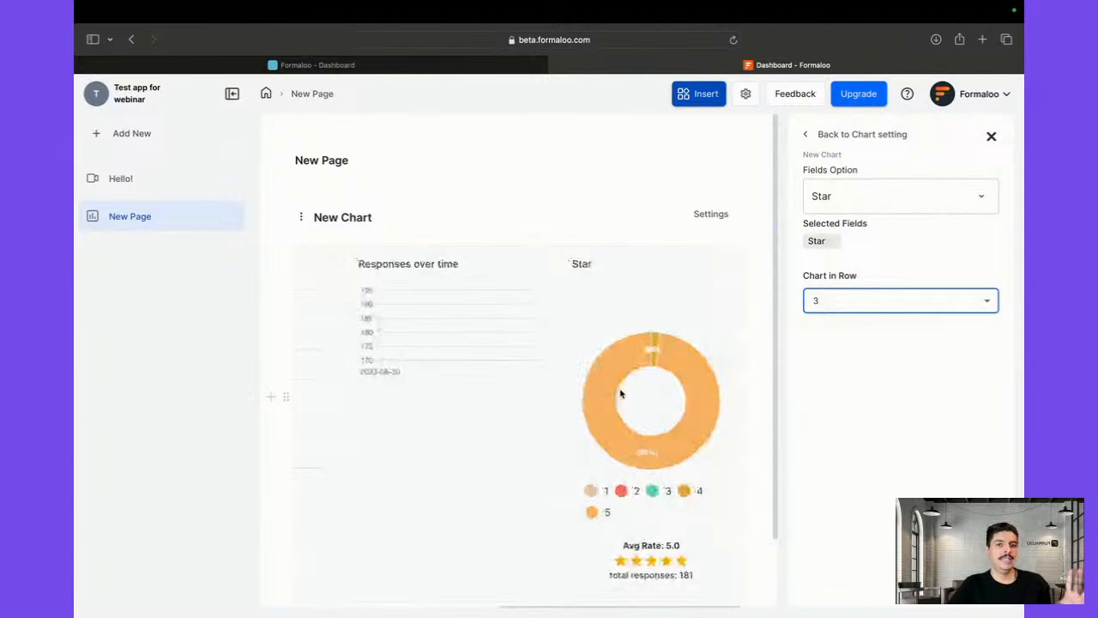
{"action": "left_click", "coordinate": [991, 138]}
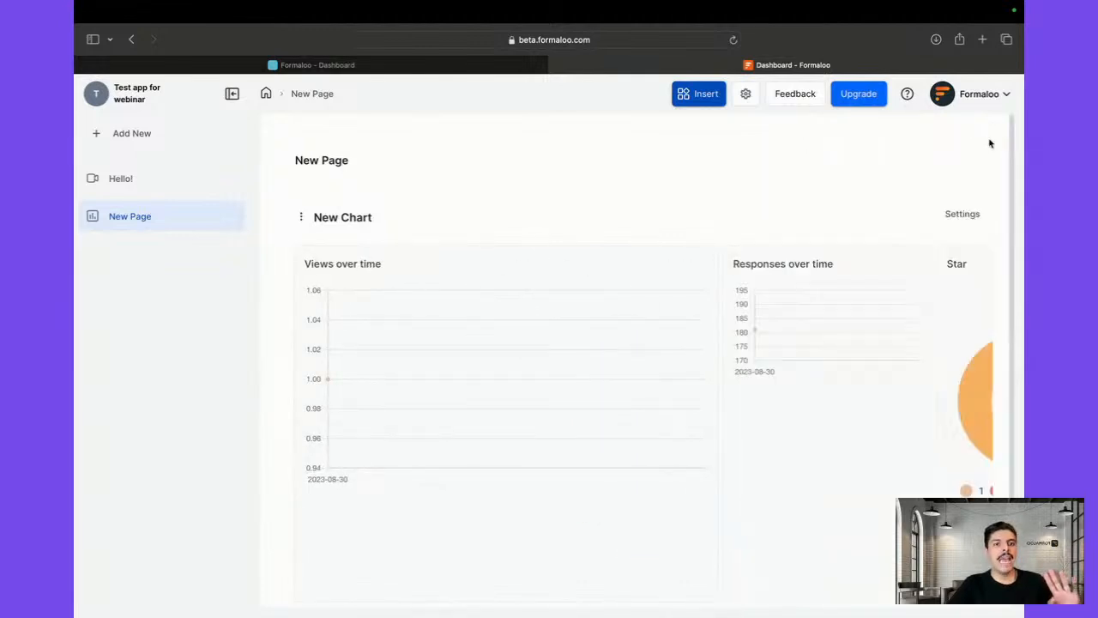
{"action": "left_click", "coordinate": [955, 213]}
{"action": "left_click", "coordinate": [863, 401]}
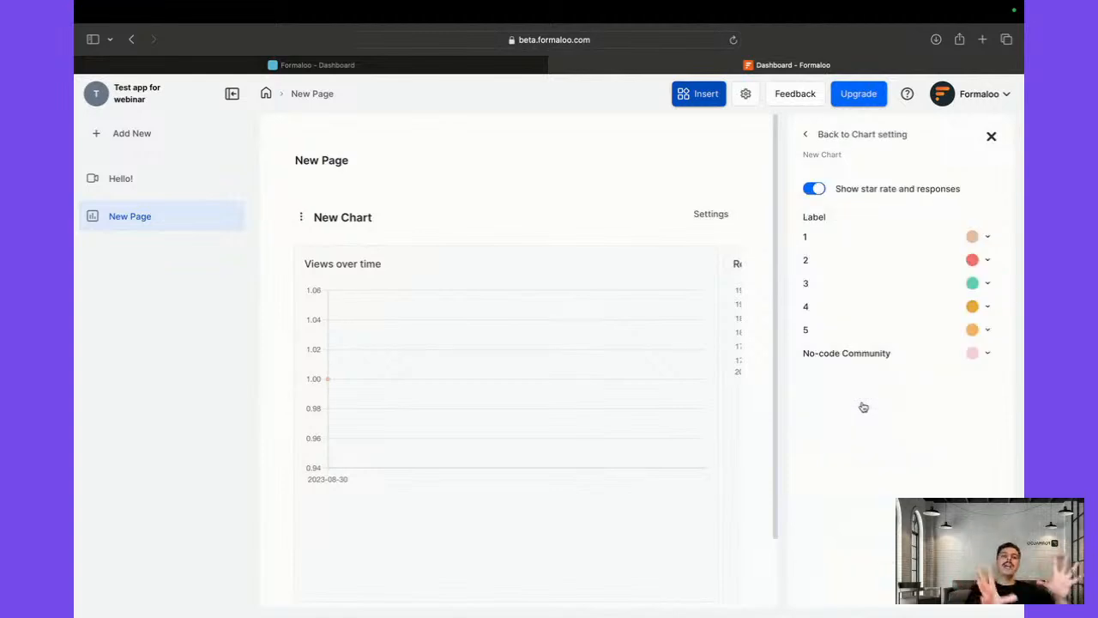
Switch to the Star donut summary, review its selected fields, and close the chart settings
{"action": "left_click", "coordinate": [818, 197]}
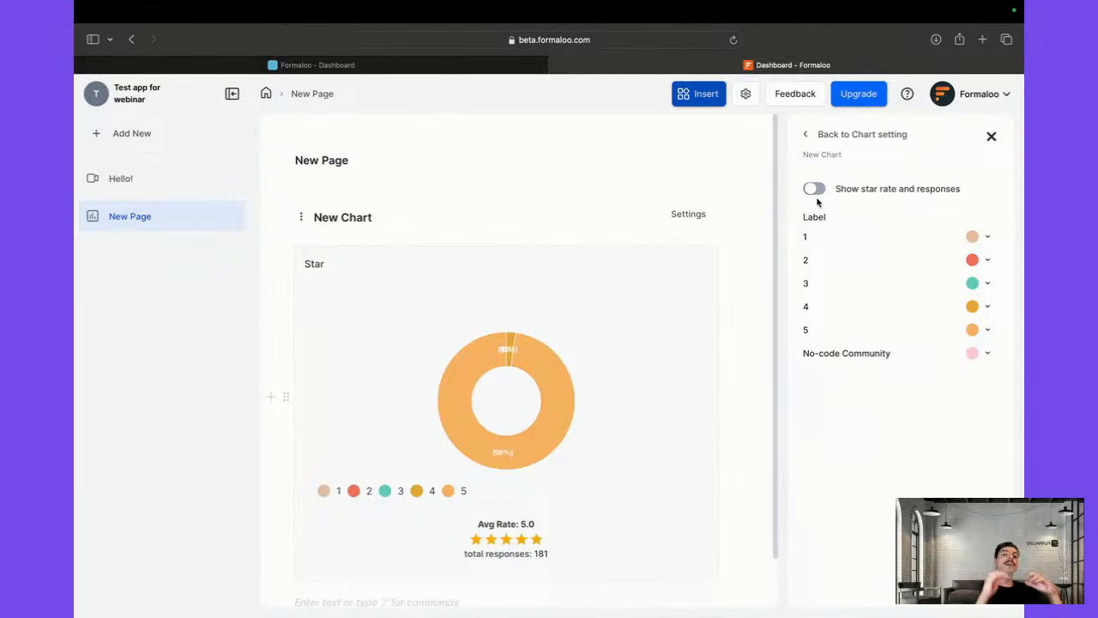
{"action": "scroll", "coordinate": [577, 264], "scroll_direction": "down", "scroll_amount": 3}
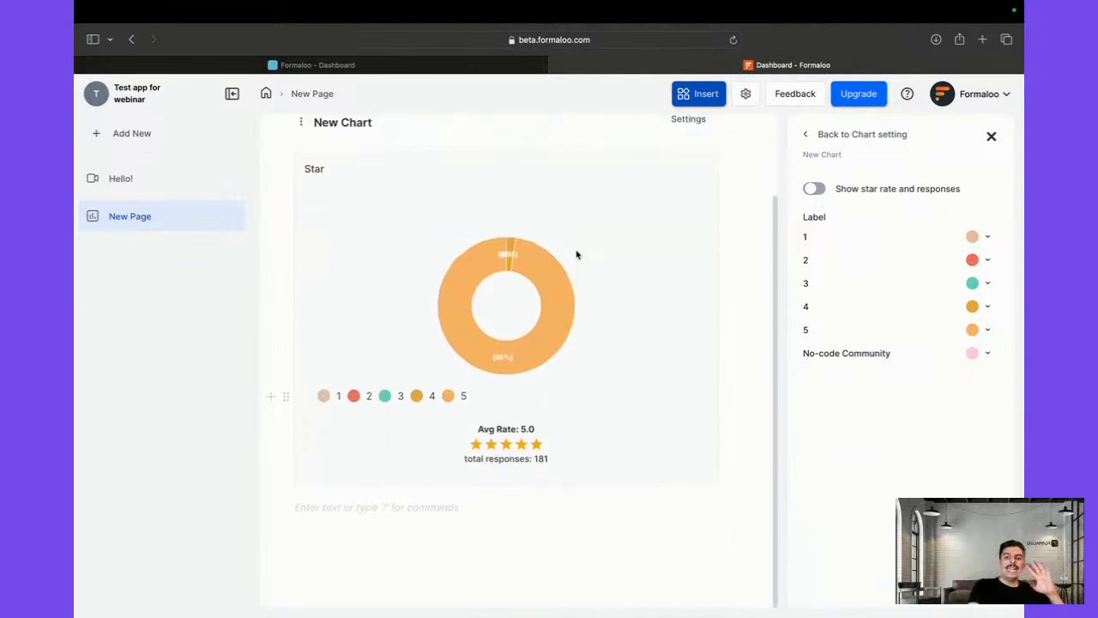
{"action": "left_click", "coordinate": [884, 137]}
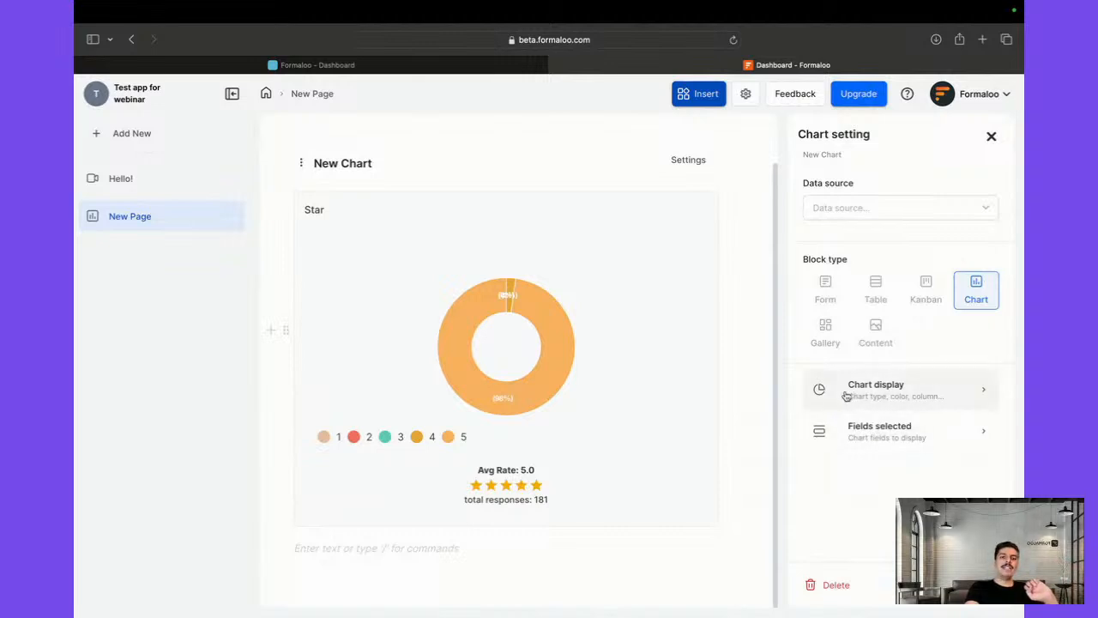
{"action": "left_click", "coordinate": [842, 448]}
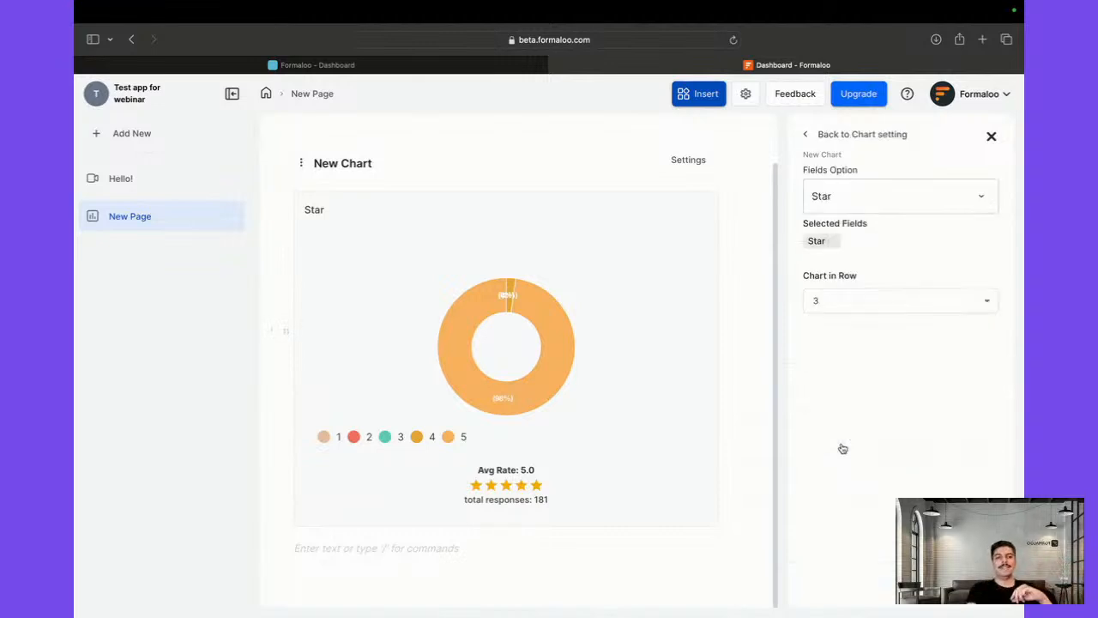
{"action": "left_click", "coordinate": [993, 137]}
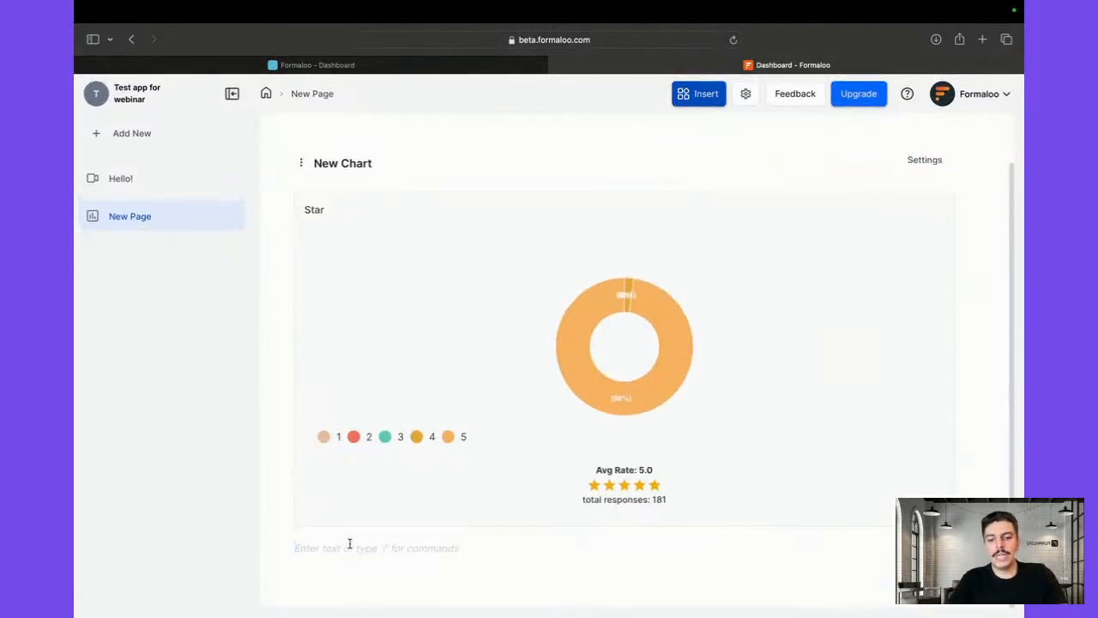
{"action": "left_click", "coordinate": [269, 550]}
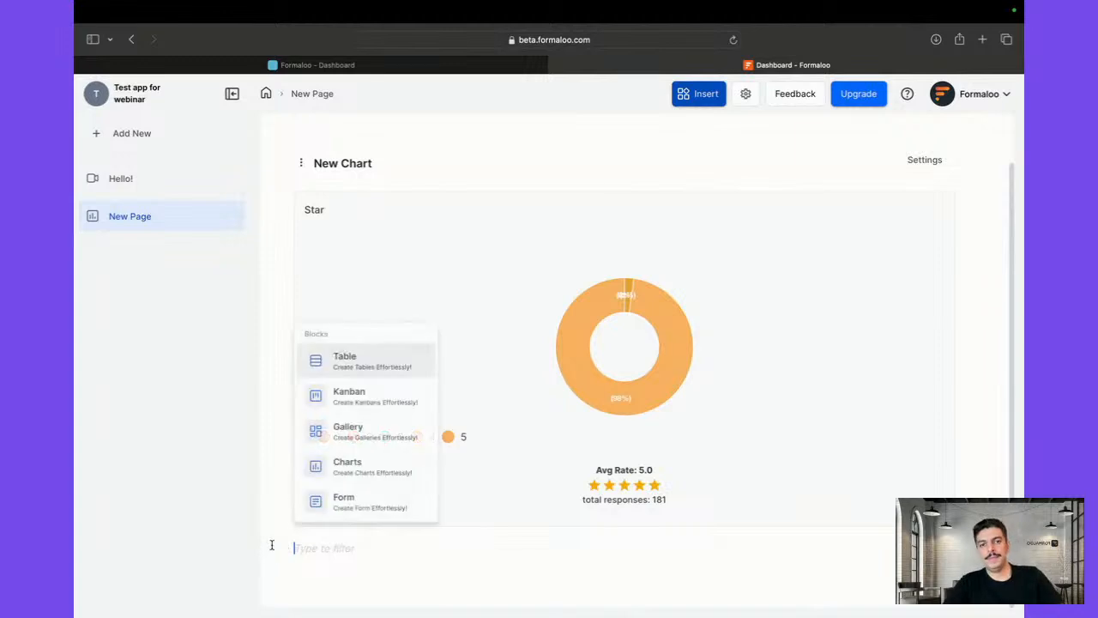
{"action": "left_click", "coordinate": [356, 397]}
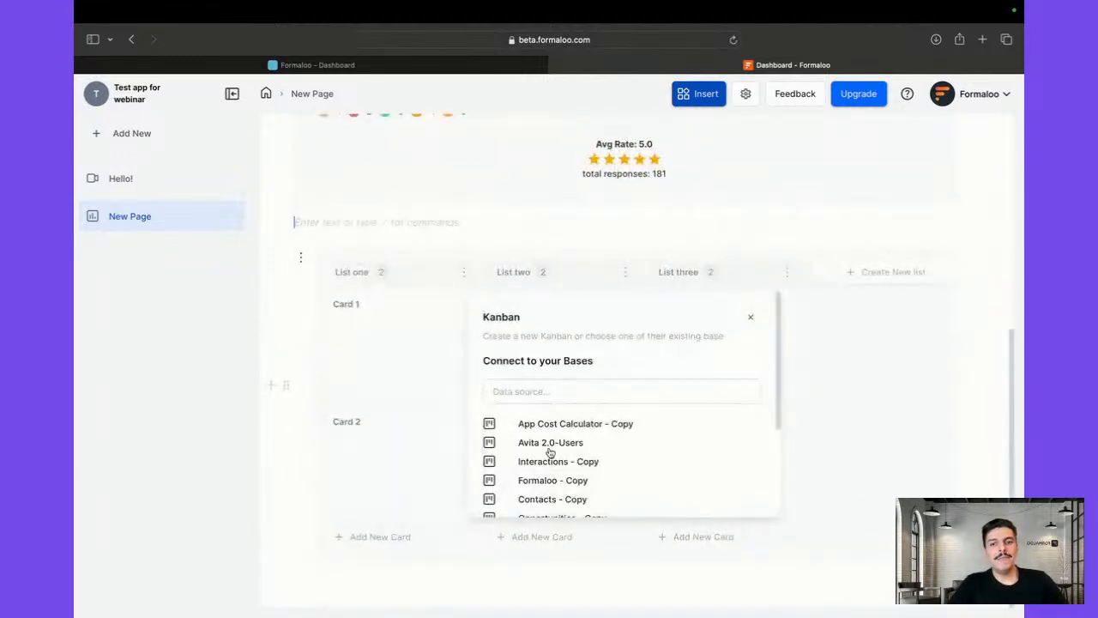
{"action": "left_click", "coordinate": [582, 390]}
{"action": "type", "text": "rev"}
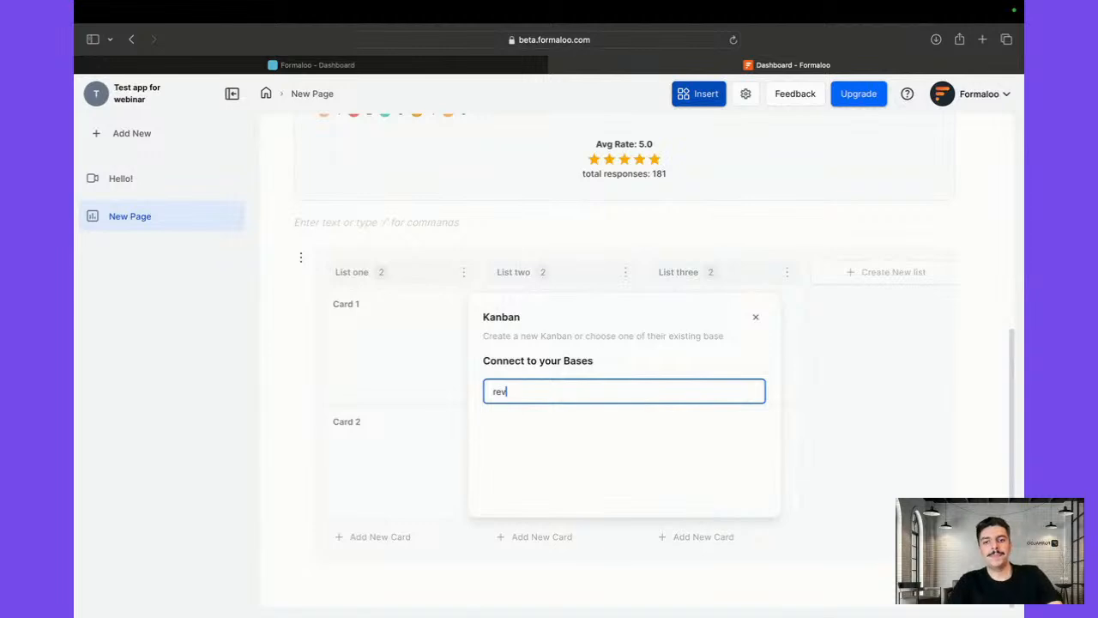
{"action": "type", "text": "iew"}
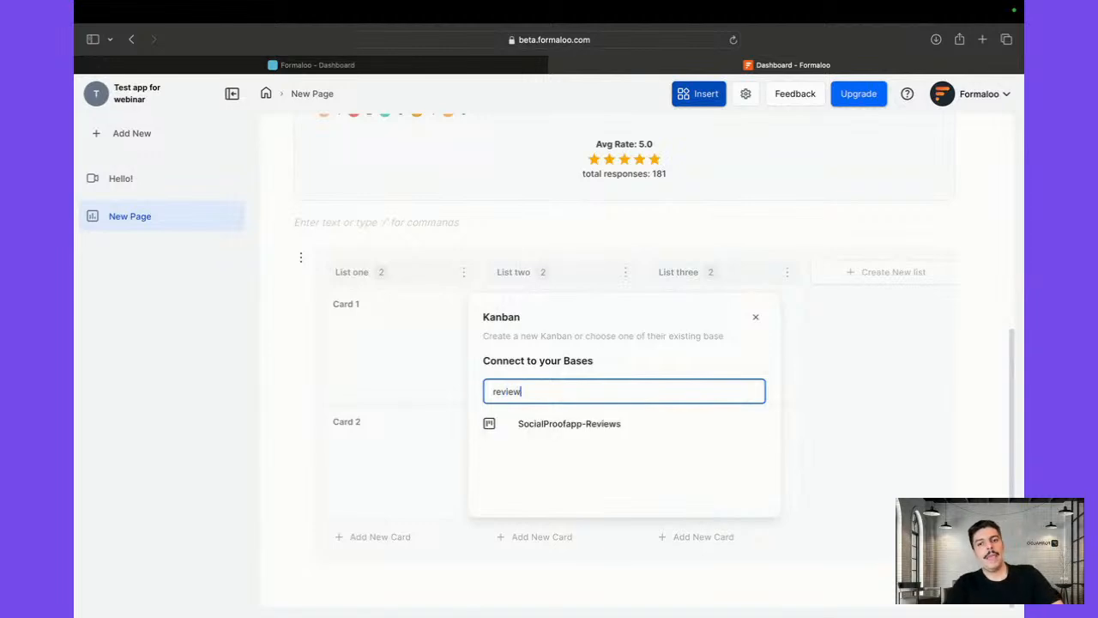
{"action": "left_click", "coordinate": [620, 424]}
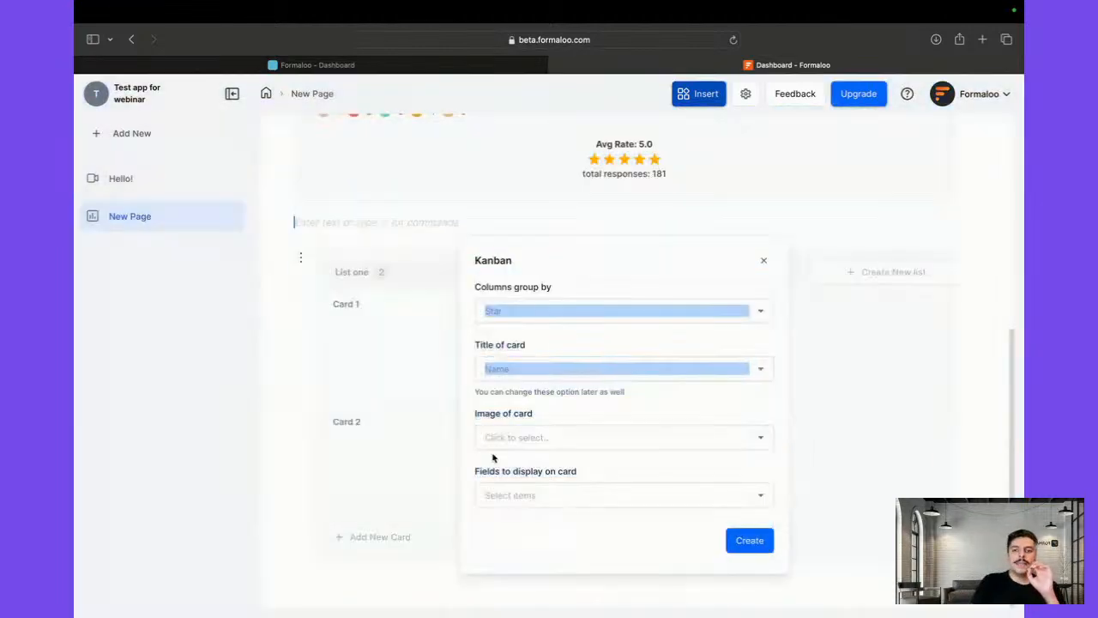
{"action": "left_click", "coordinate": [549, 319]}
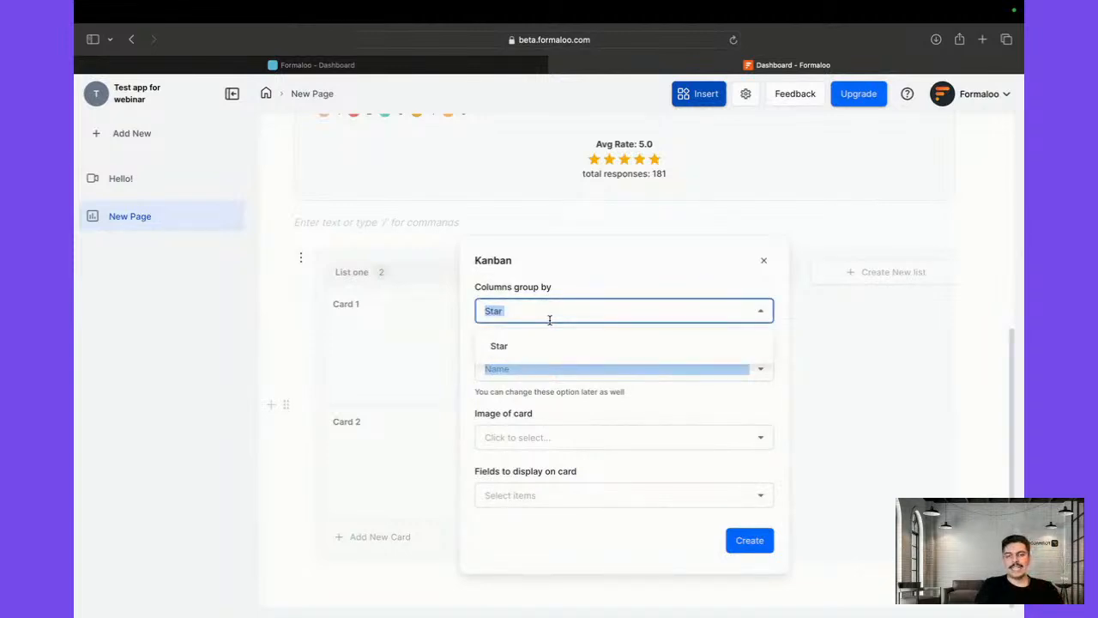
{"action": "left_click", "coordinate": [795, 332]}
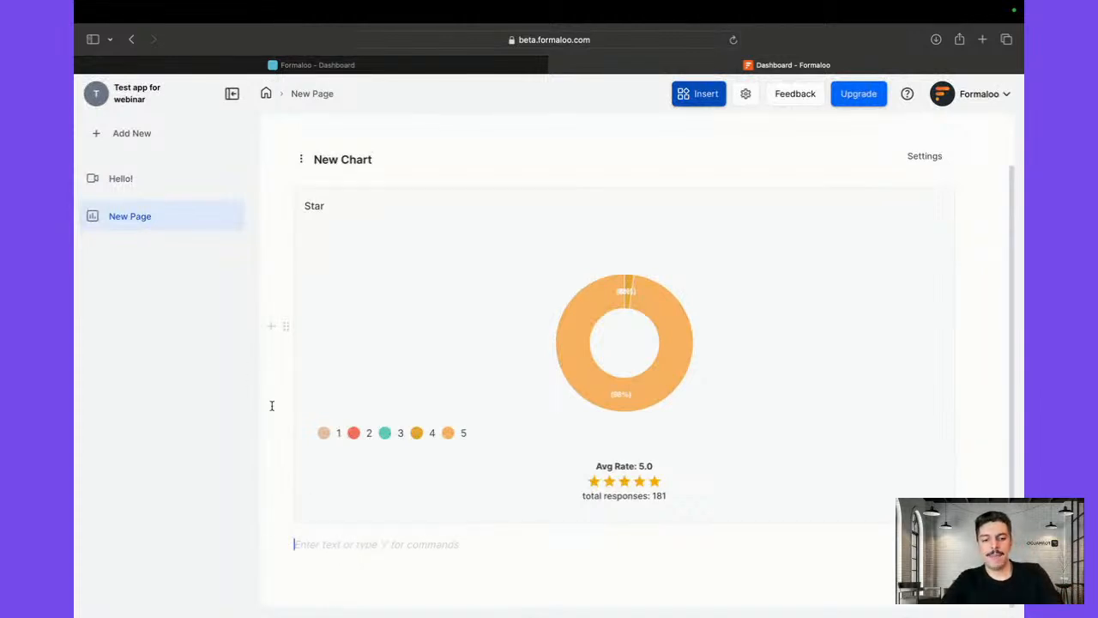
Create a kanban from SocialProofapp-Reviews, grouped by Star with Name as card titles
{"action": "type", "text": "/kan"}
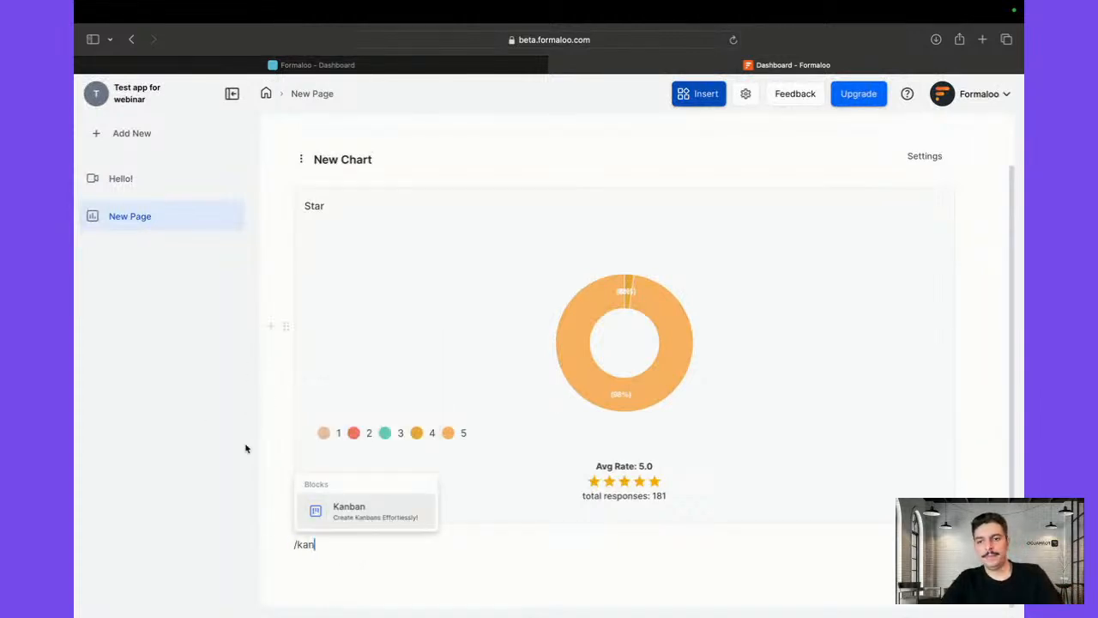
{"action": "left_click", "coordinate": [345, 515]}
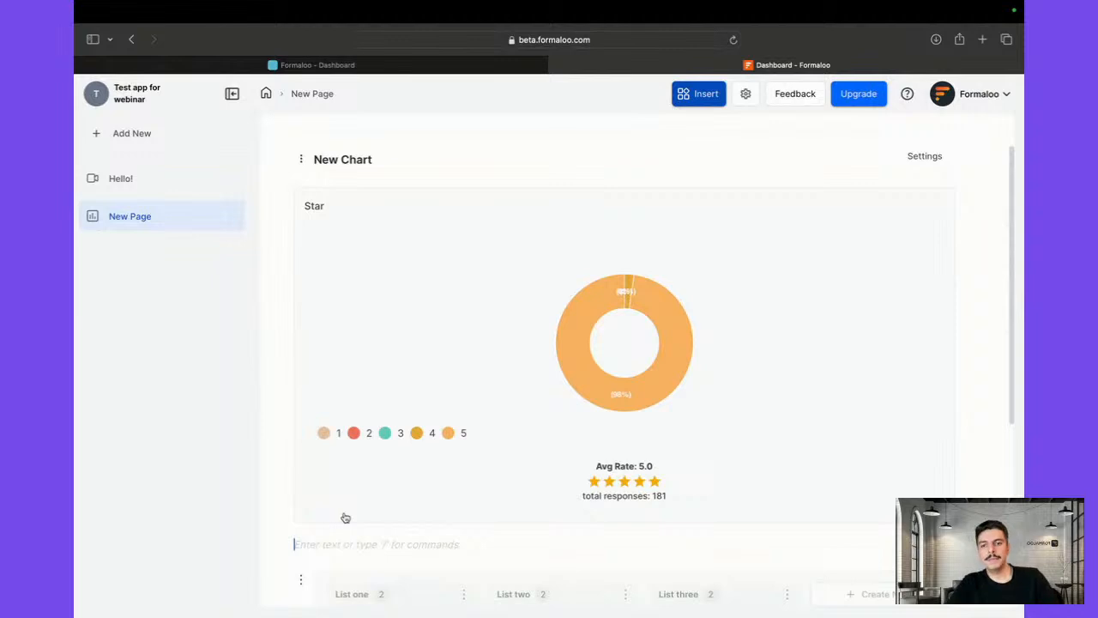
{"action": "left_click", "coordinate": [564, 385]}
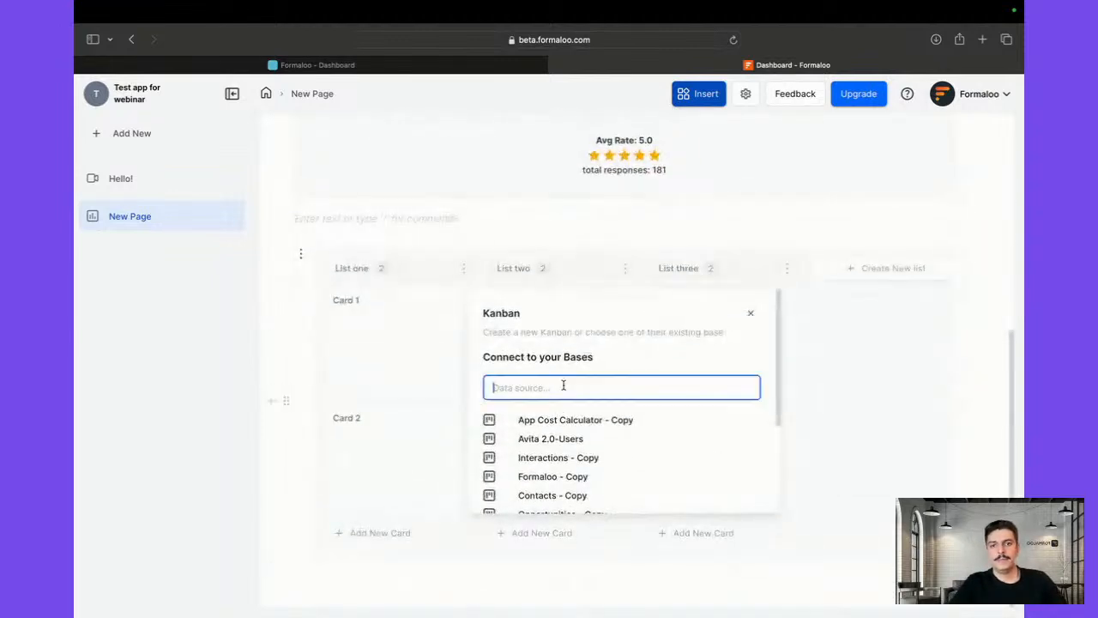
{"action": "type", "text": "review"}
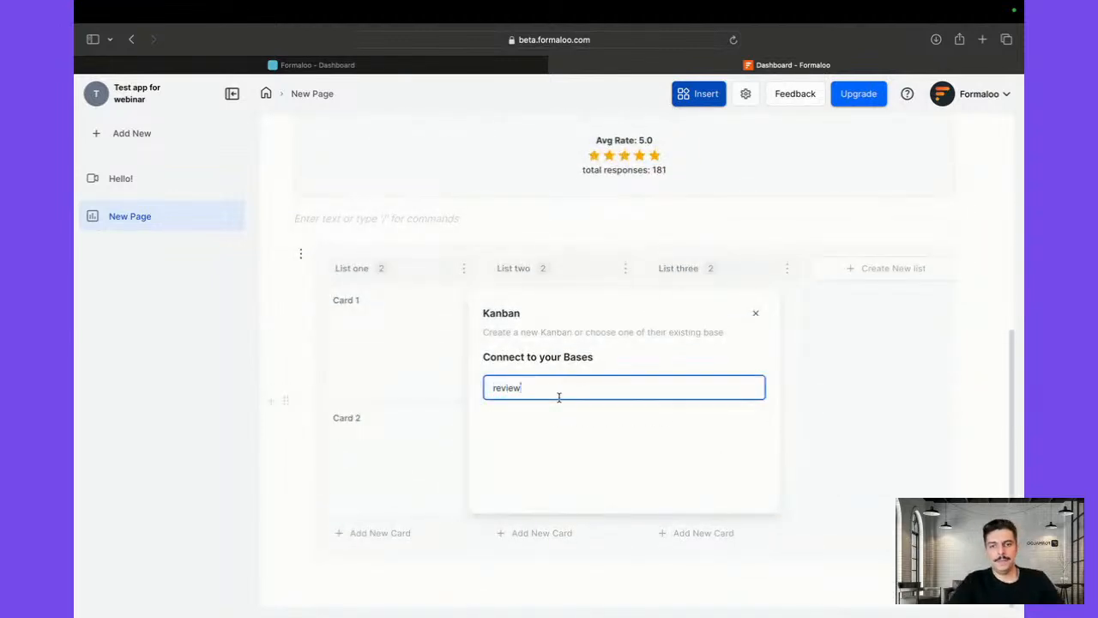
{"action": "left_click", "coordinate": [554, 421]}
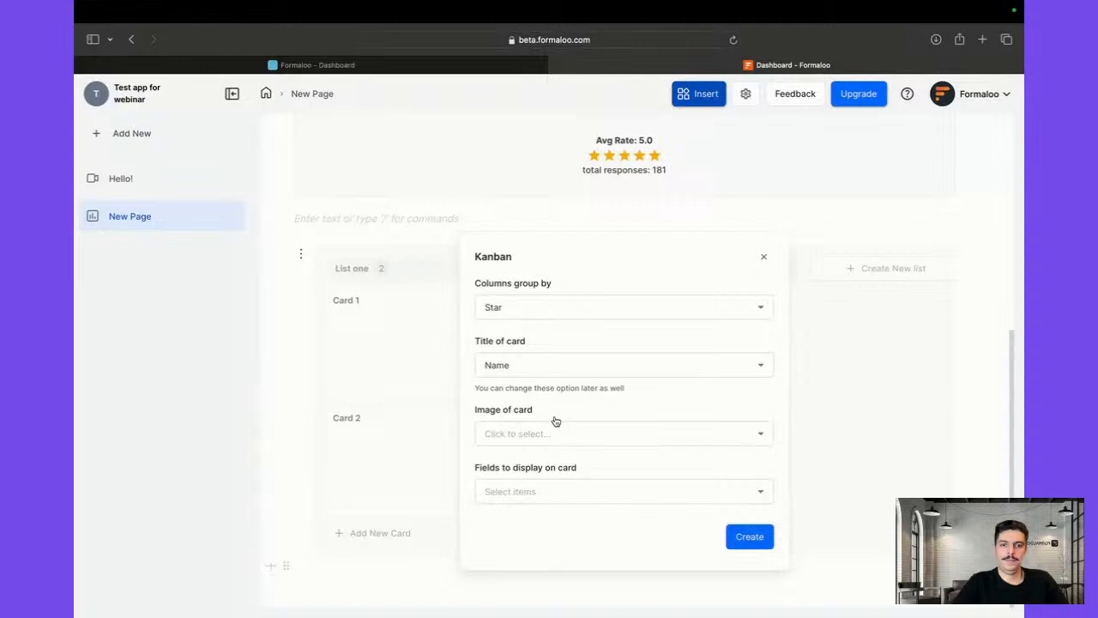
{"action": "left_click", "coordinate": [551, 307]}
{"action": "left_click", "coordinate": [551, 288]}
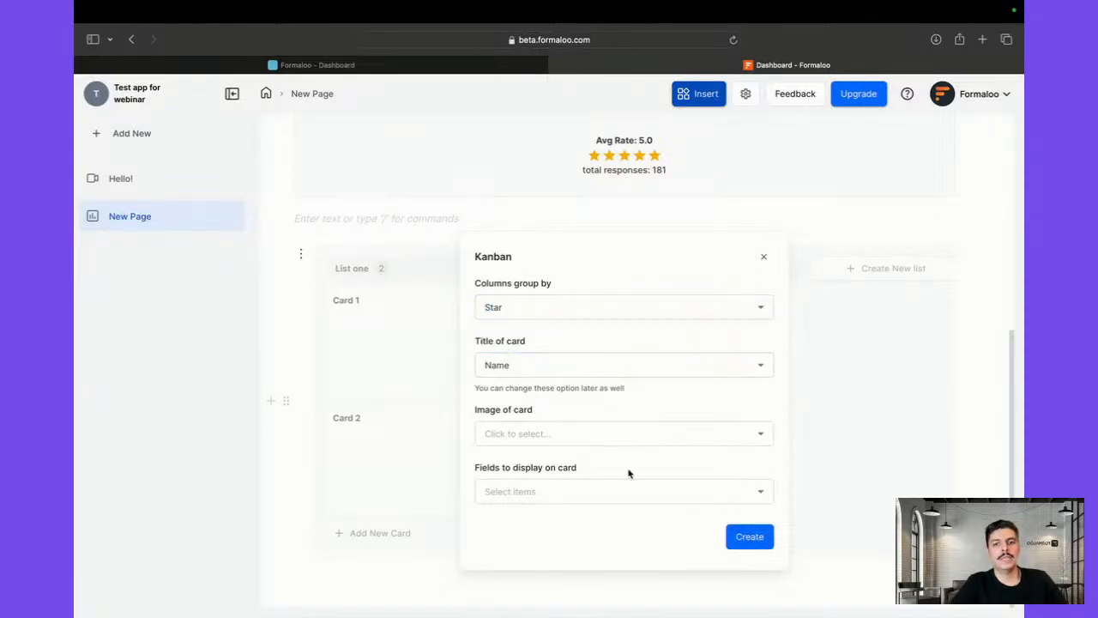
{"action": "left_click", "coordinate": [754, 539]}
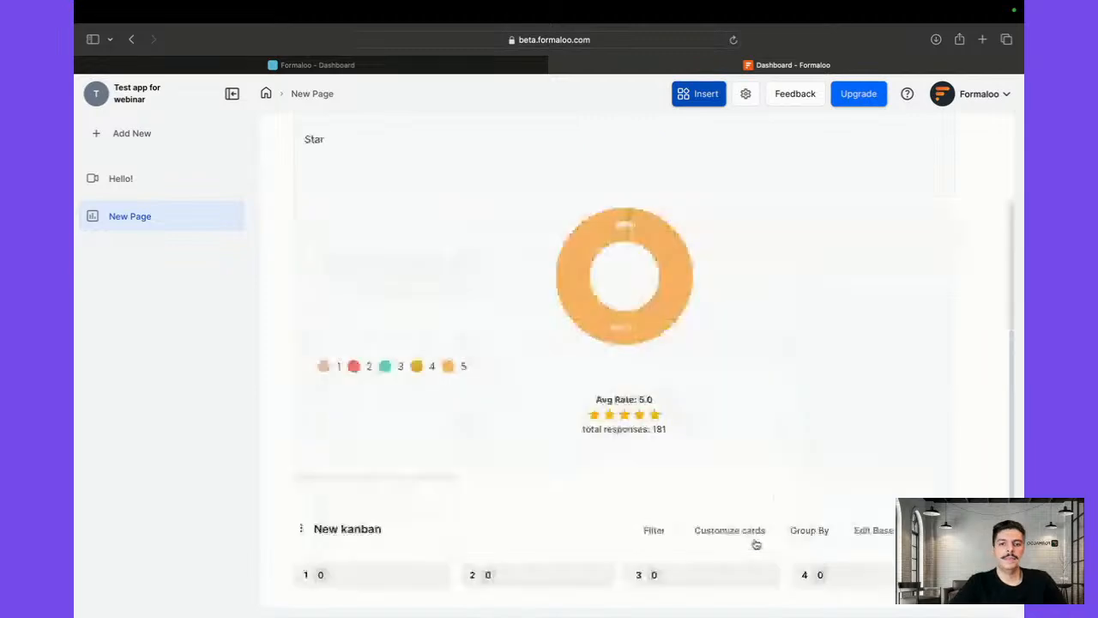
Drag the New kanban's 4-star column to sit right after the 1-star column, ahead of 2 and 3
{"action": "scroll", "coordinate": [755, 543], "scroll_direction": "down", "scroll_amount": 5}
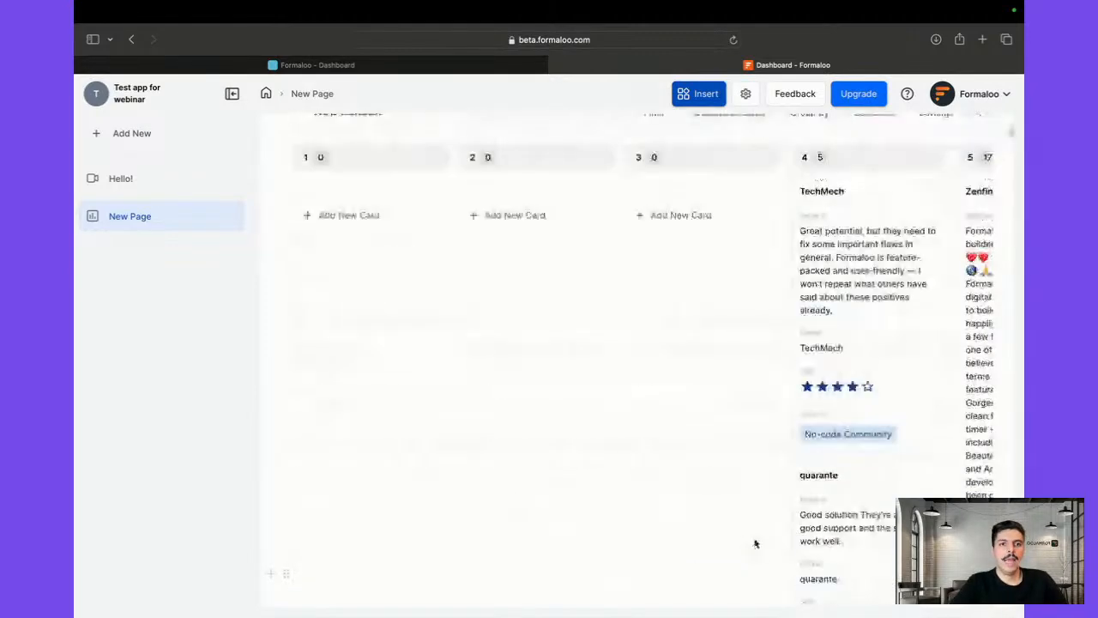
{"action": "scroll", "coordinate": [755, 544], "scroll_direction": "up", "scroll_amount": 2}
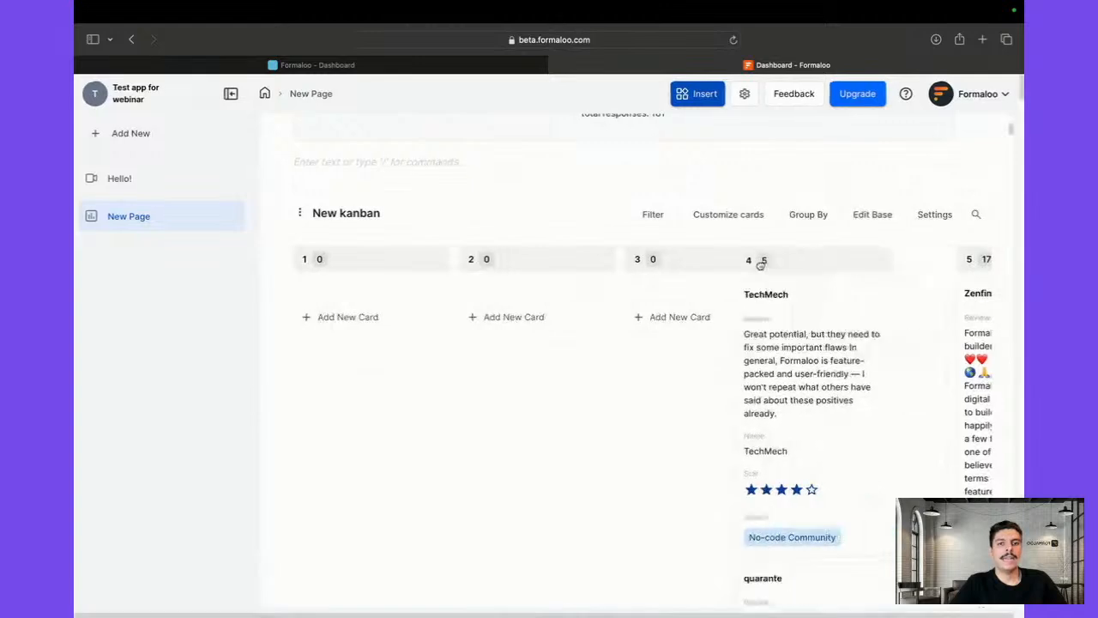
{"action": "left_click_drag", "start_coordinate": [761, 266], "coordinate": [824, 257]}
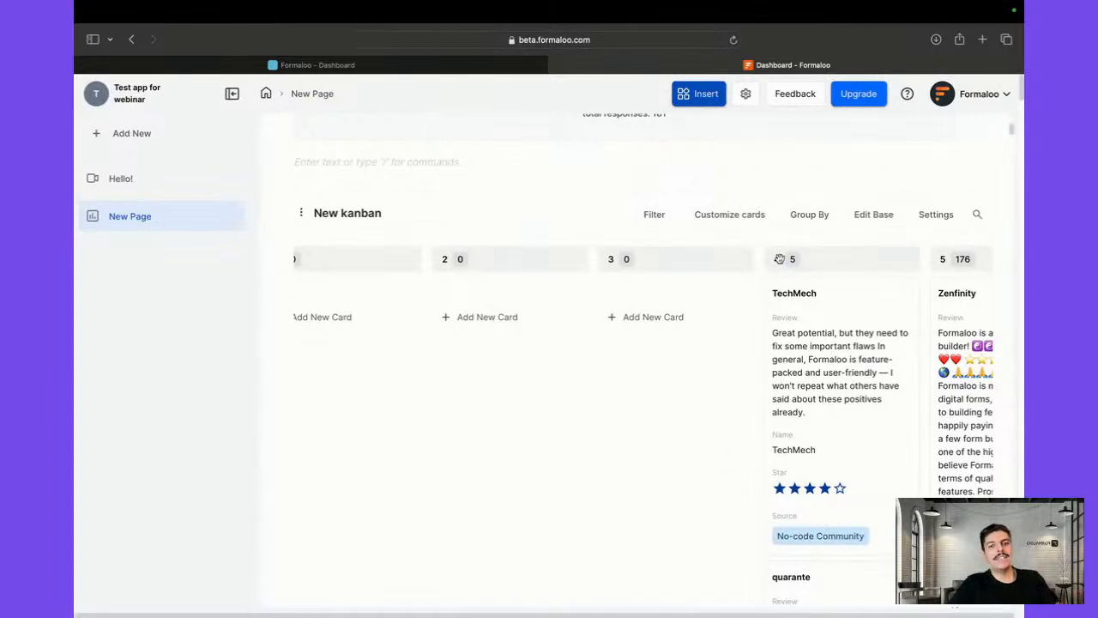
{"action": "left_click_drag", "start_coordinate": [821, 261], "coordinate": [518, 273]}
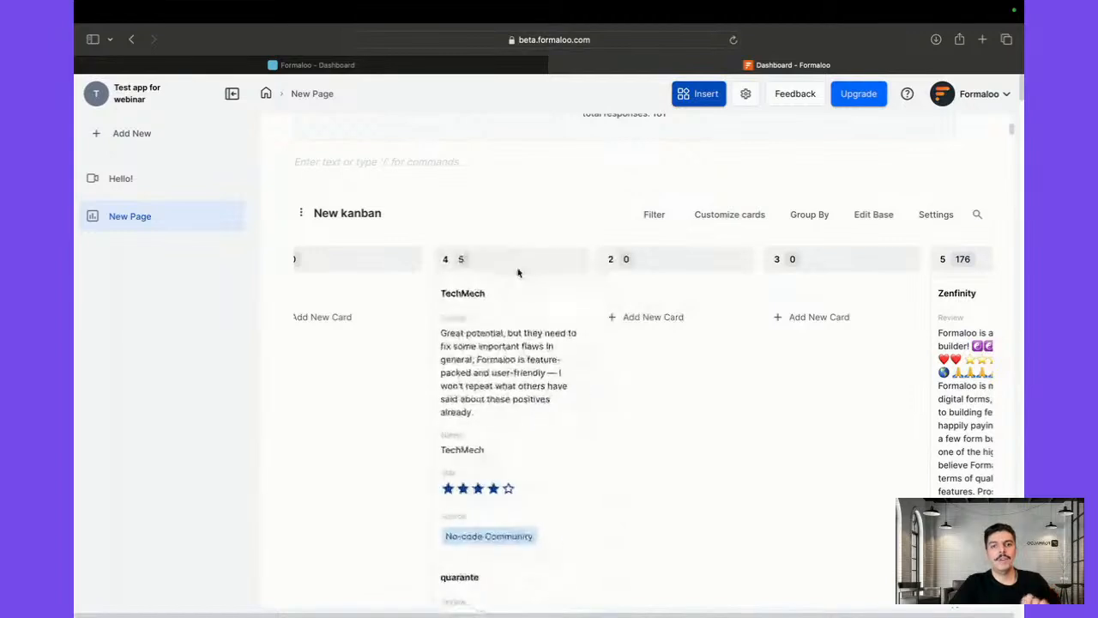
Look through the kanban's grouping, date and card settings, filtering the board to No-code Community reviews
{"action": "left_click", "coordinate": [806, 218]}
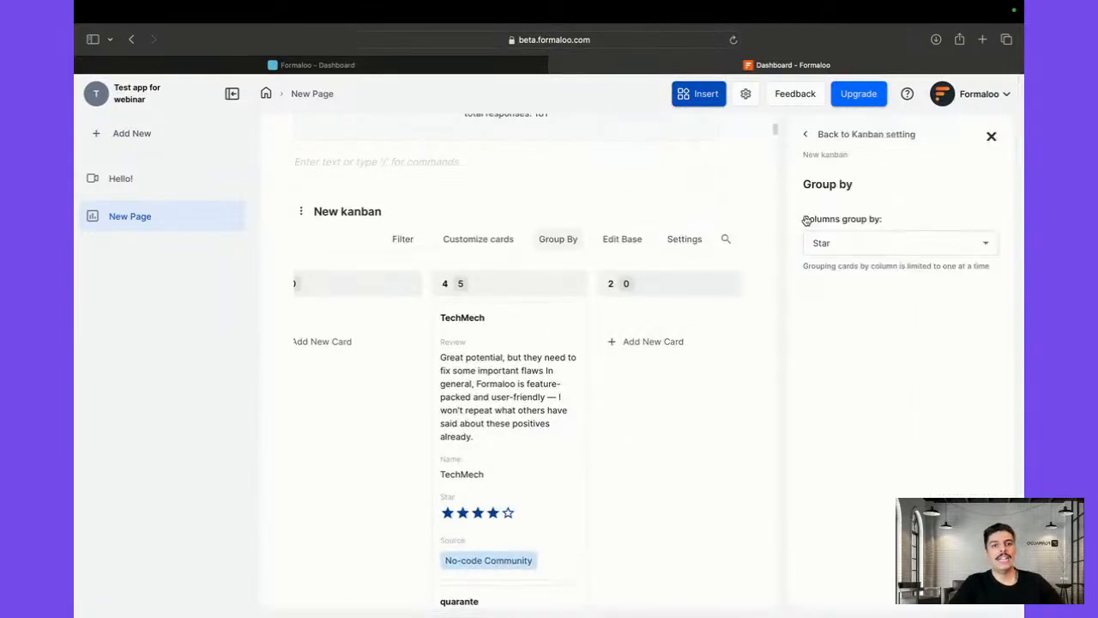
{"action": "left_click", "coordinate": [806, 137]}
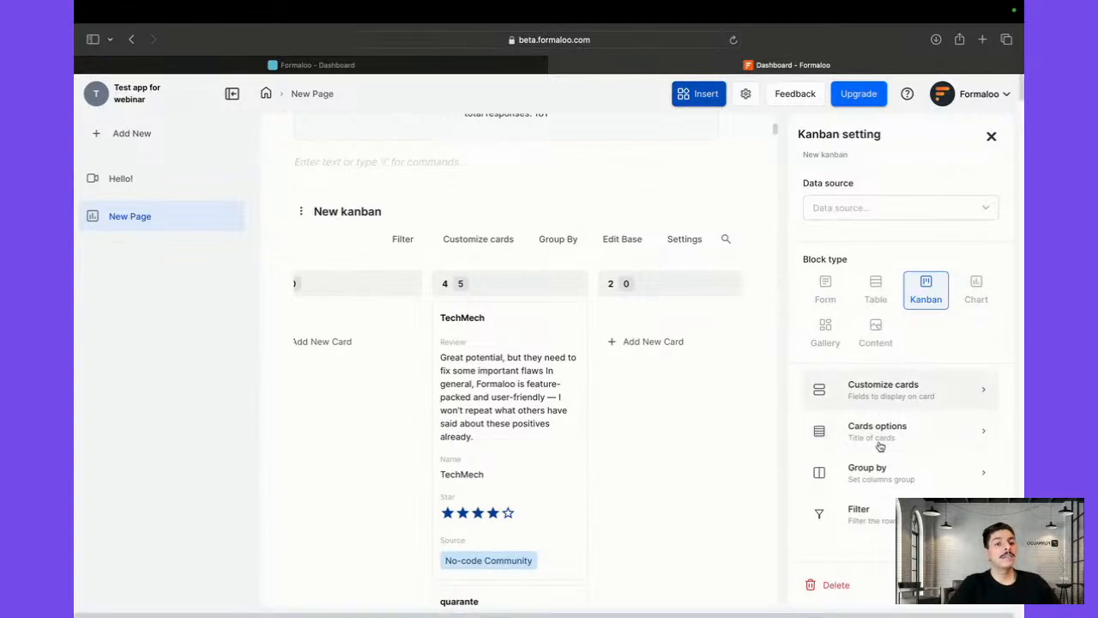
{"action": "left_click", "coordinate": [885, 524]}
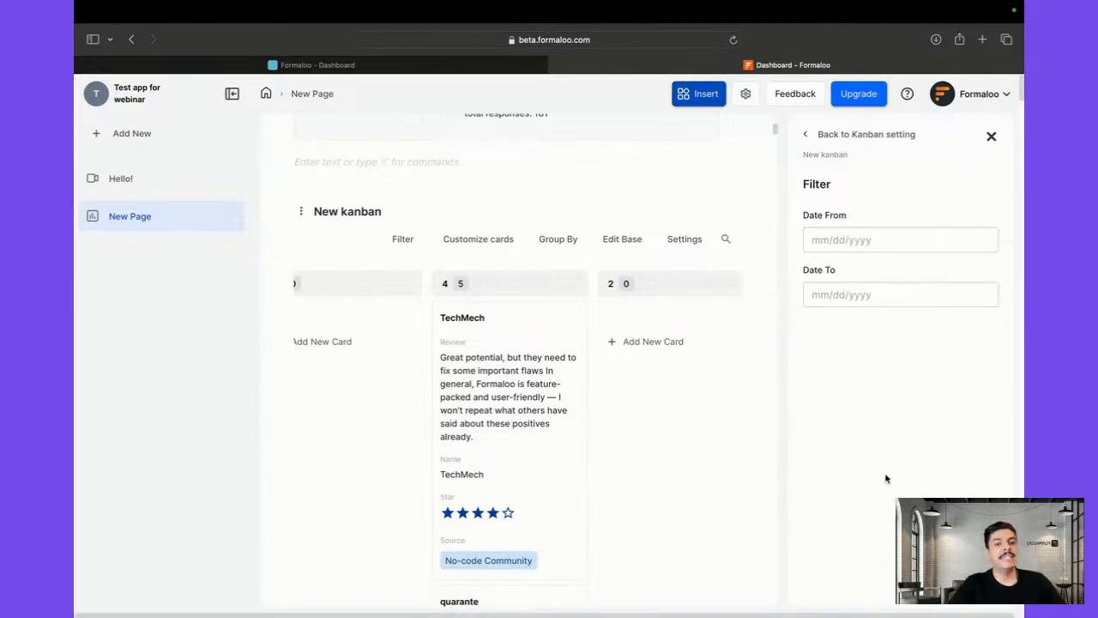
{"action": "left_click", "coordinate": [805, 144]}
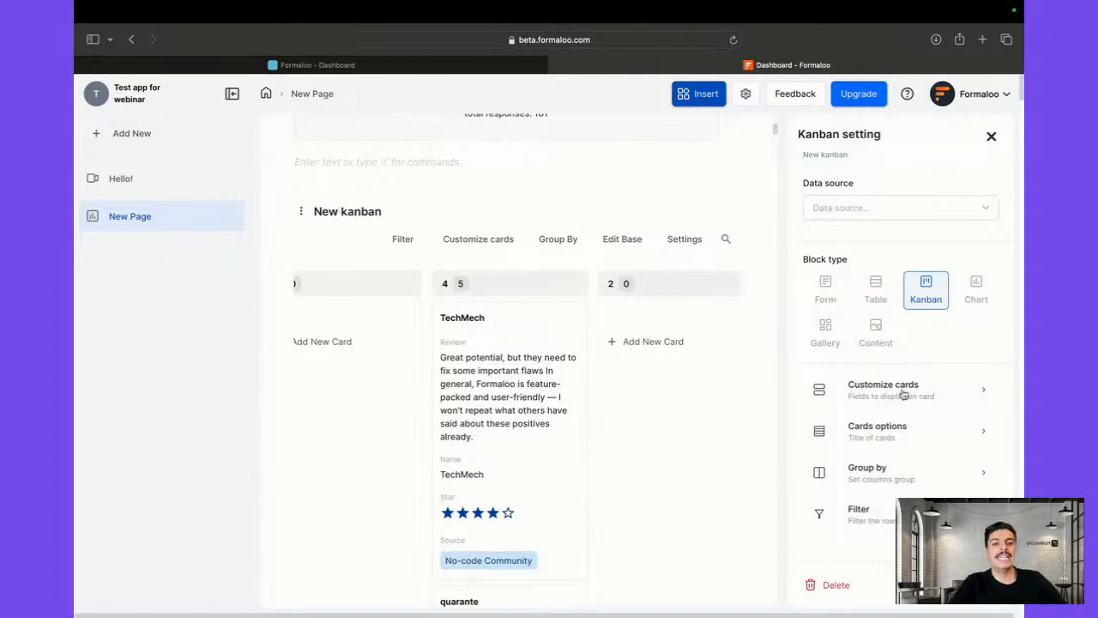
{"action": "left_click", "coordinate": [931, 434]}
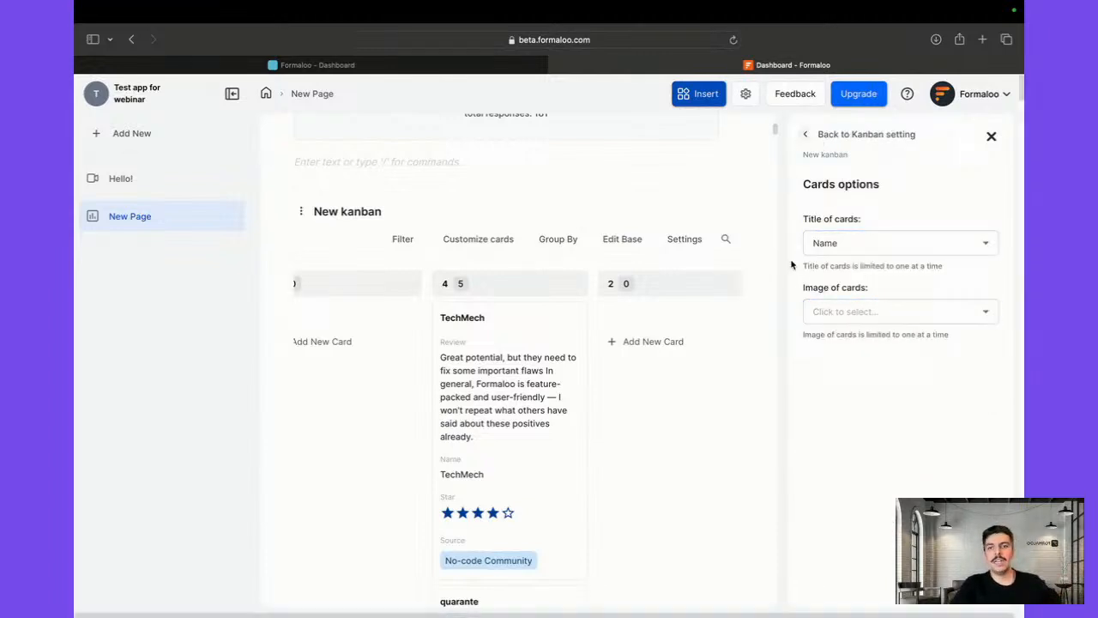
{"action": "scroll", "coordinate": [635, 389], "scroll_direction": "left", "scroll_amount": 2}
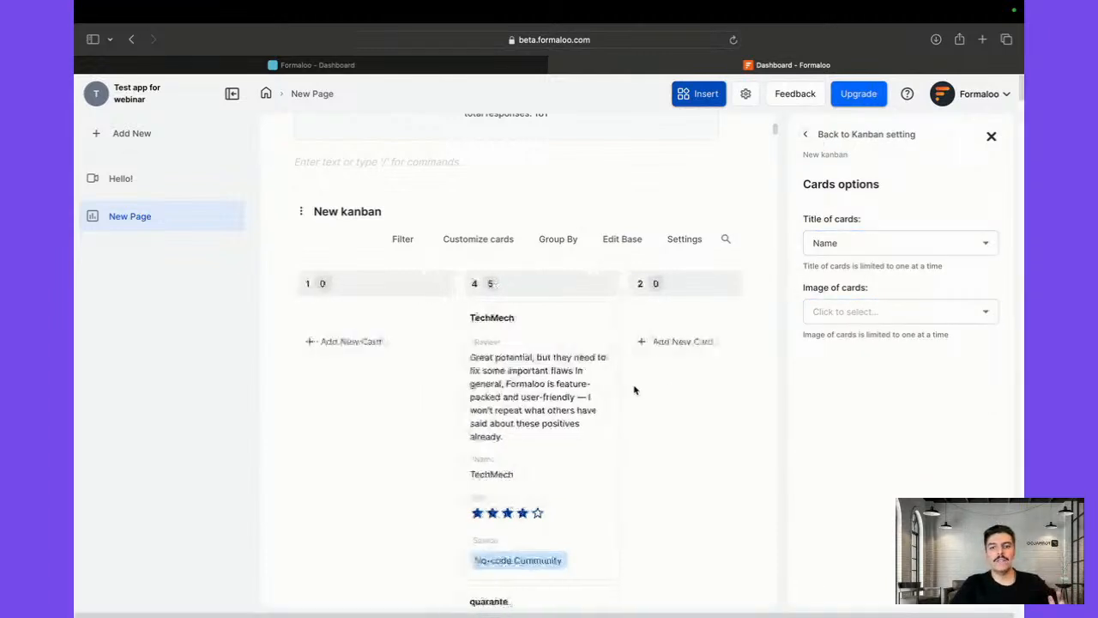
{"action": "left_click", "coordinate": [544, 569]}
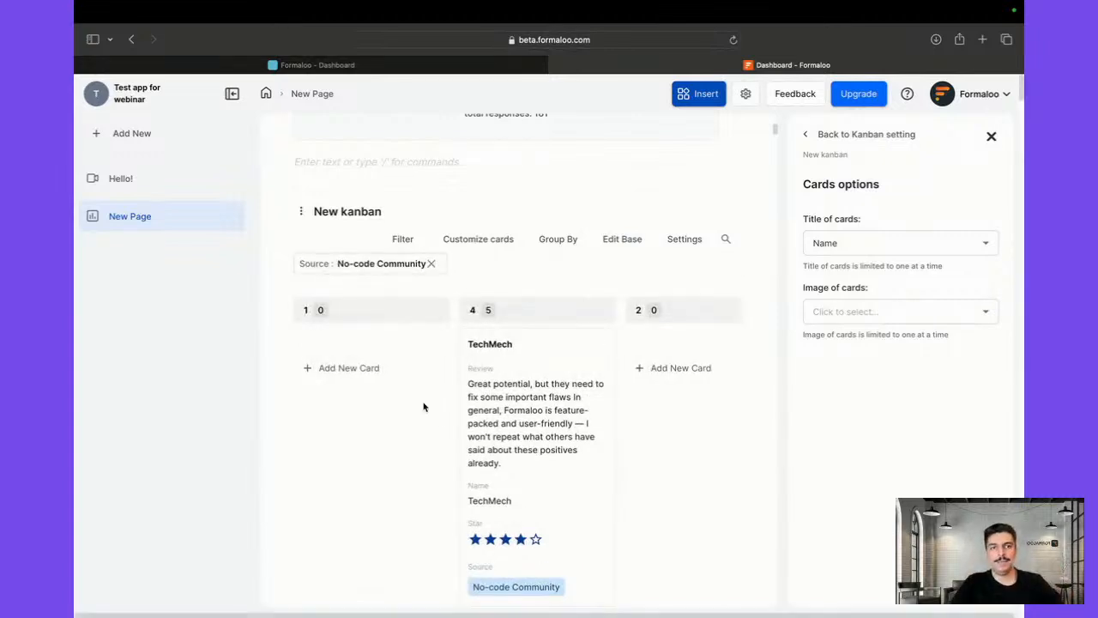
{"action": "left_click", "coordinate": [991, 136]}
Delete the New kanban block from the page
{"action": "scroll", "coordinate": [599, 397], "scroll_direction": "down", "scroll_amount": 1}
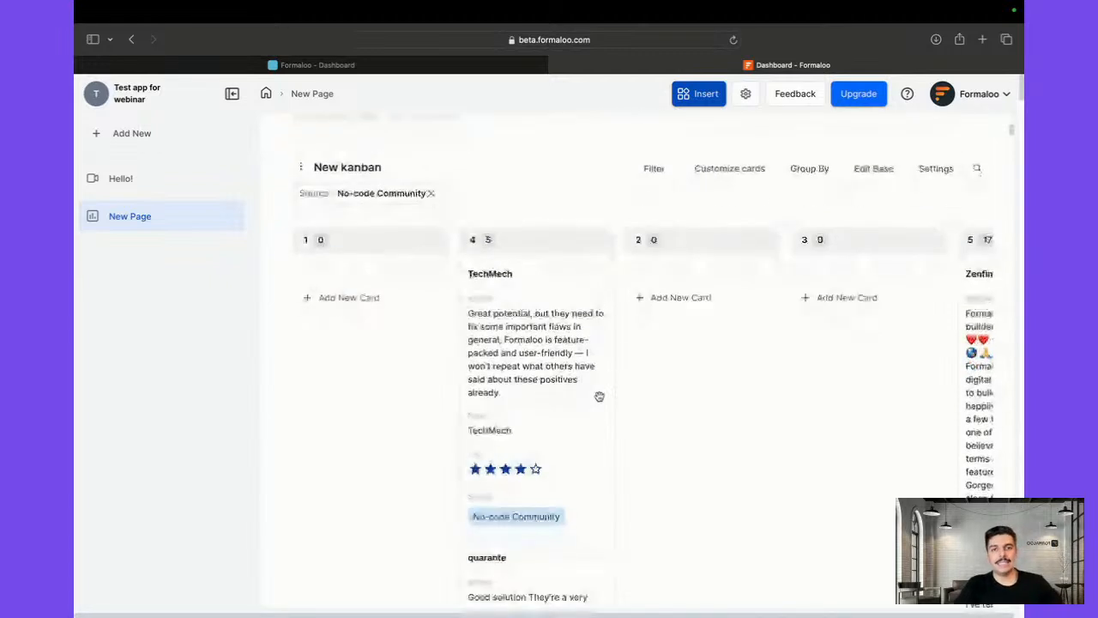
{"action": "scroll", "coordinate": [260, 373], "scroll_direction": "up", "scroll_amount": 4}
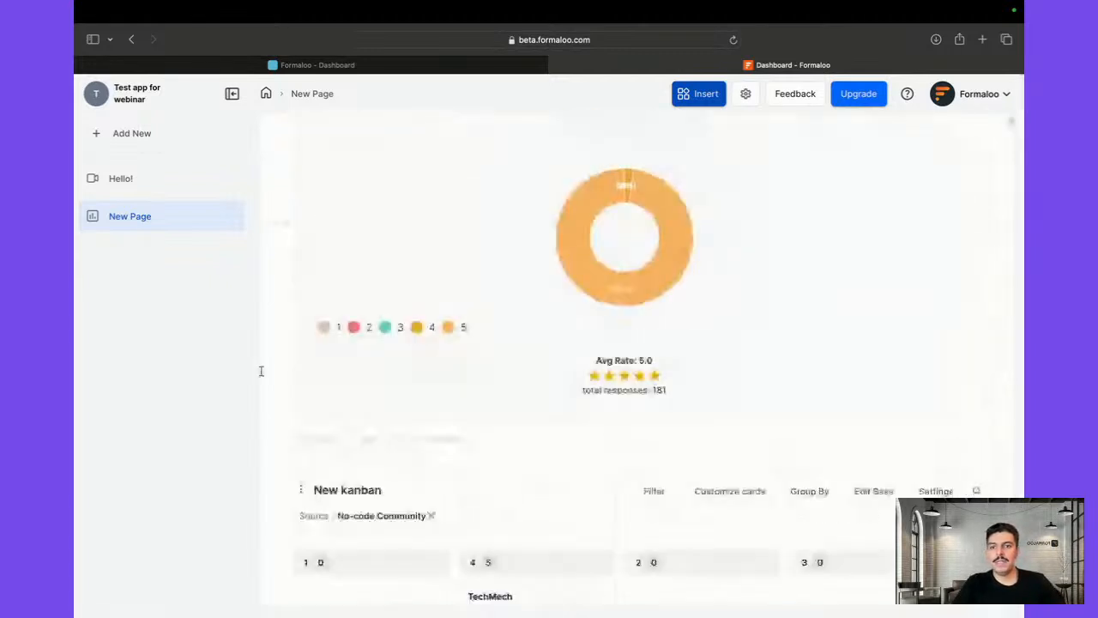
{"action": "left_click", "coordinate": [300, 488]}
{"action": "left_click", "coordinate": [356, 573]}
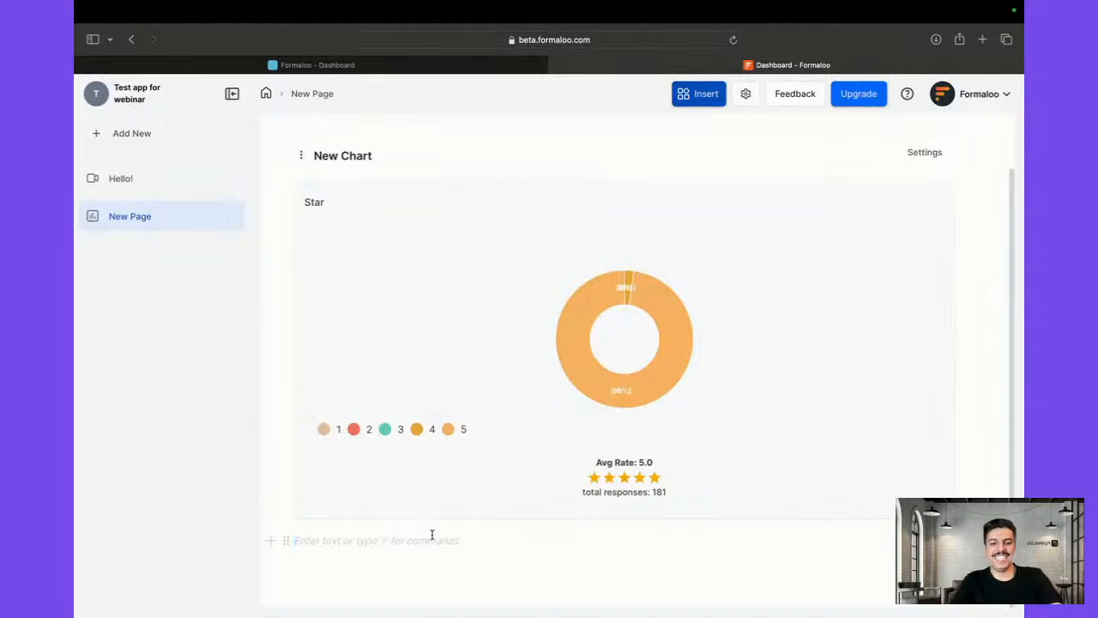
Insert a Gallery block below the chart, connected to the base found by searching 're', and create it
{"action": "left_click", "coordinate": [272, 541]}
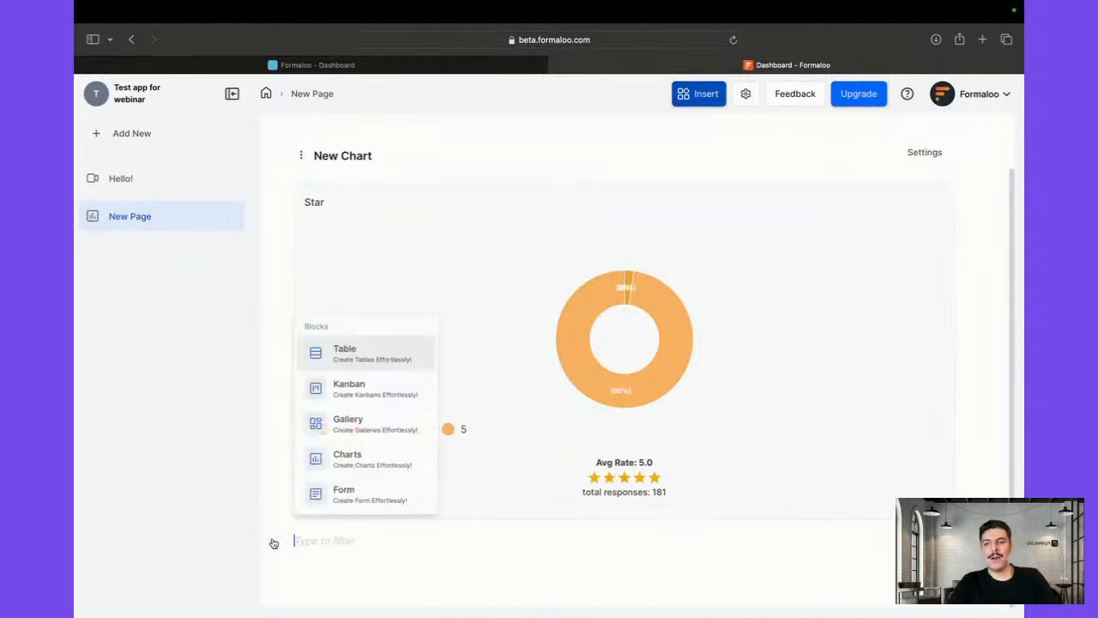
{"action": "left_click", "coordinate": [366, 429]}
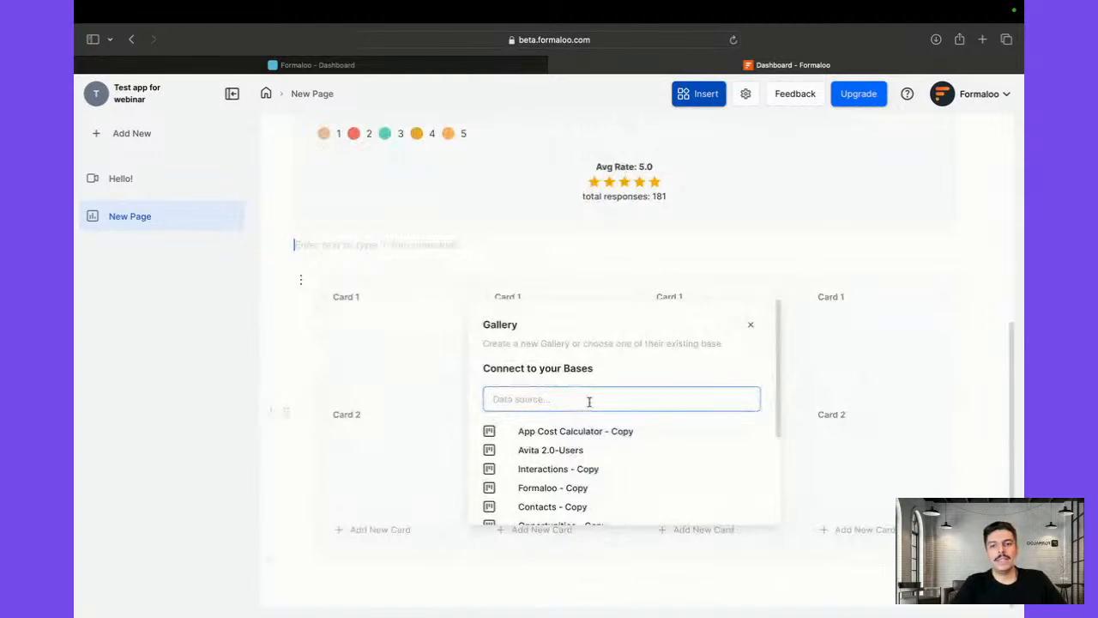
{"action": "left_click", "coordinate": [589, 400]}
{"action": "type", "text": "re"}
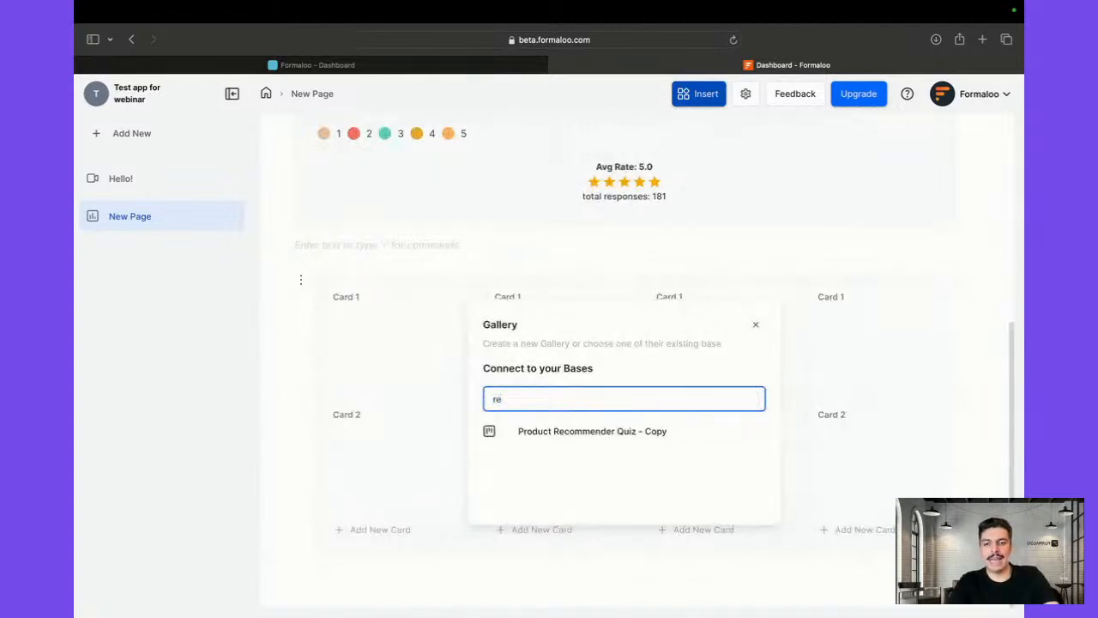
{"action": "left_click", "coordinate": [597, 456]}
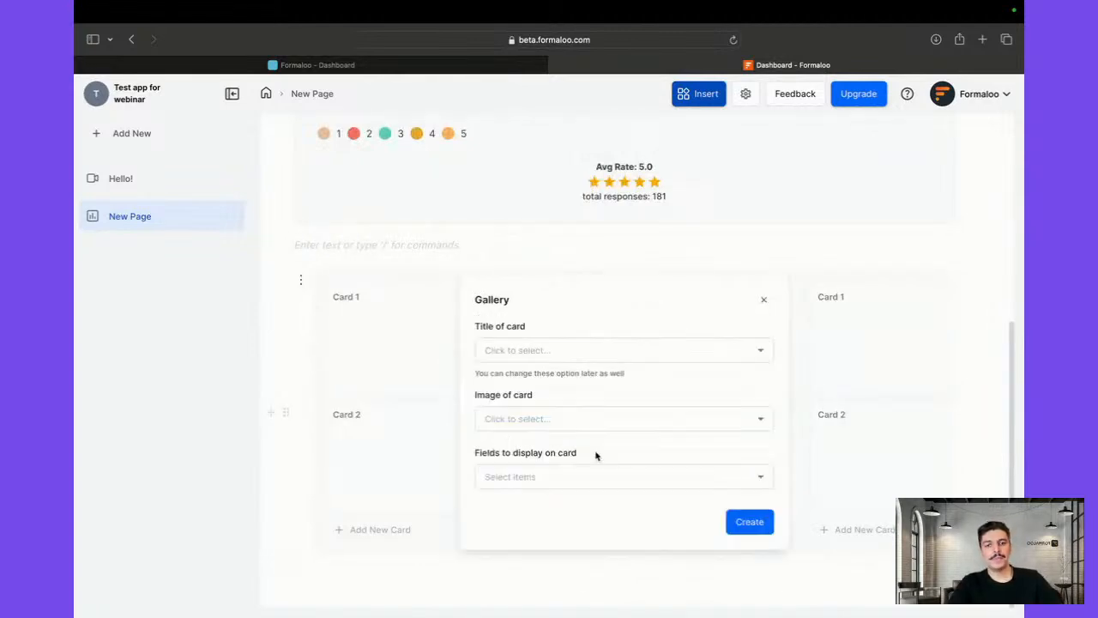
{"action": "left_click", "coordinate": [743, 524]}
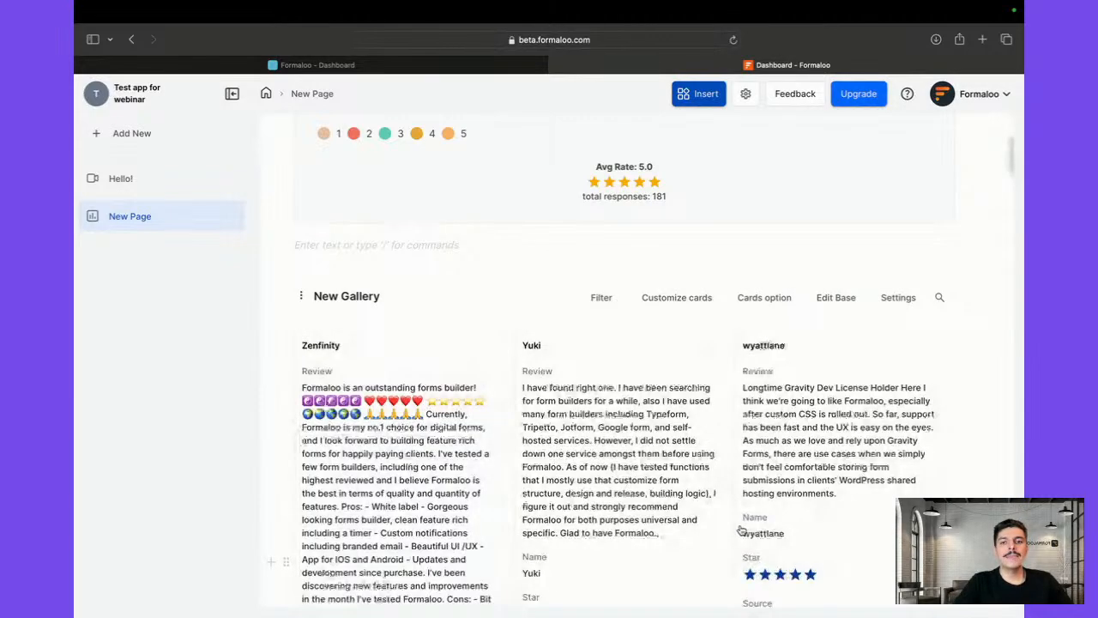
{"action": "scroll", "coordinate": [738, 409], "scroll_direction": "down", "scroll_amount": 1}
{"action": "scroll", "coordinate": [738, 409], "scroll_direction": "up", "scroll_amount": 5}
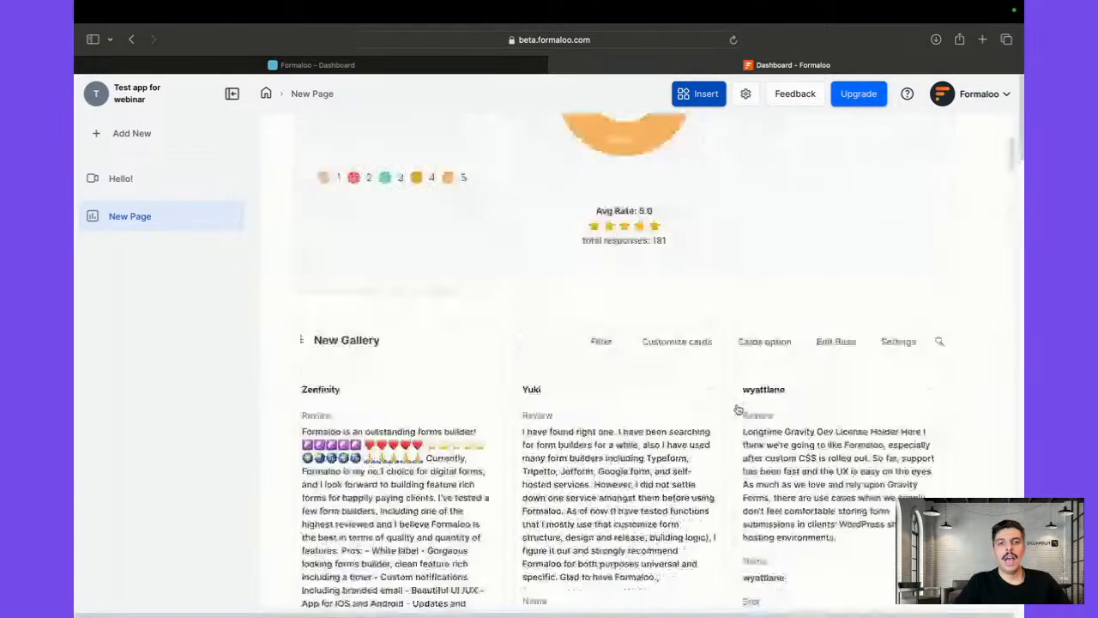
{"action": "scroll", "coordinate": [584, 483], "scroll_direction": "down", "scroll_amount": 5}
{"action": "scroll", "coordinate": [584, 483], "scroll_direction": "up", "scroll_amount": 2}
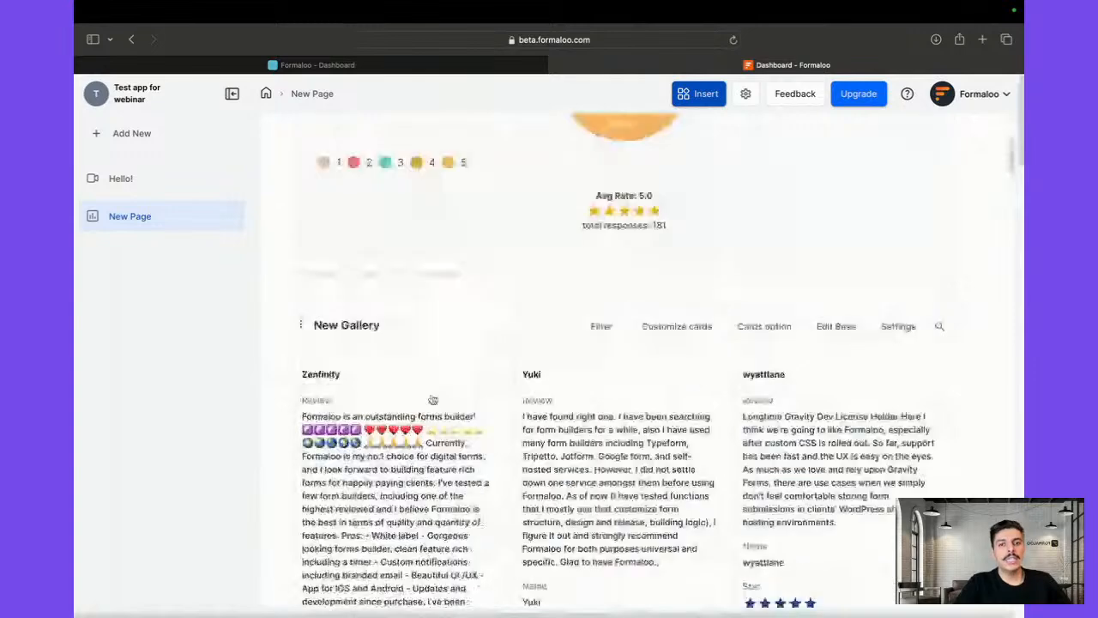
Set the New Gallery's column count to 5
{"action": "left_click", "coordinate": [669, 330]}
{"action": "left_click", "coordinate": [808, 134]}
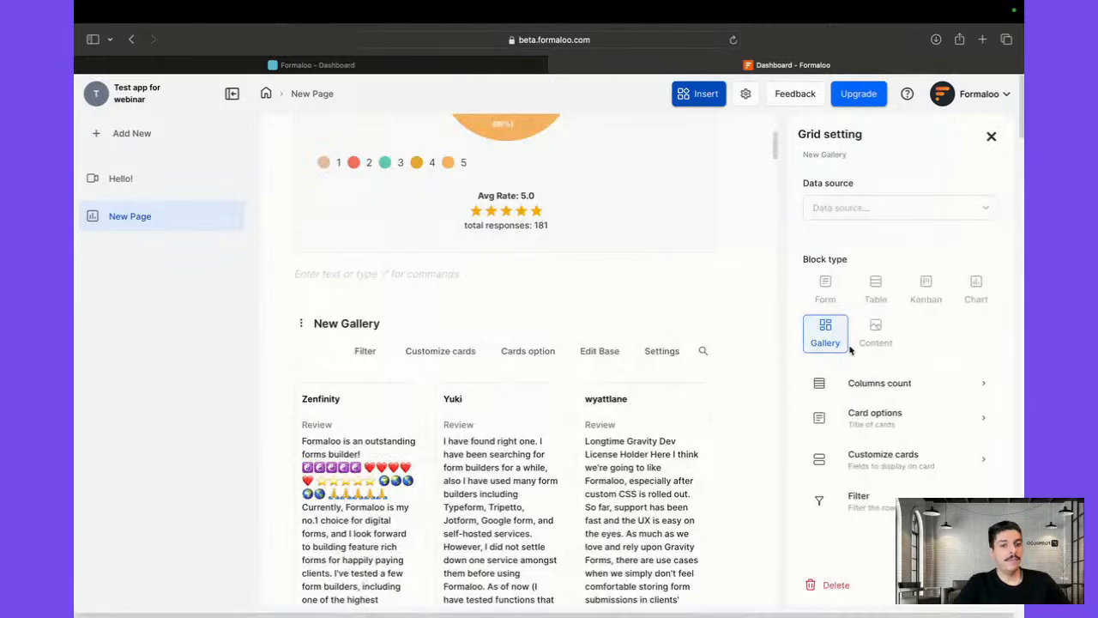
{"action": "left_click", "coordinate": [888, 383]}
{"action": "left_click", "coordinate": [843, 249]}
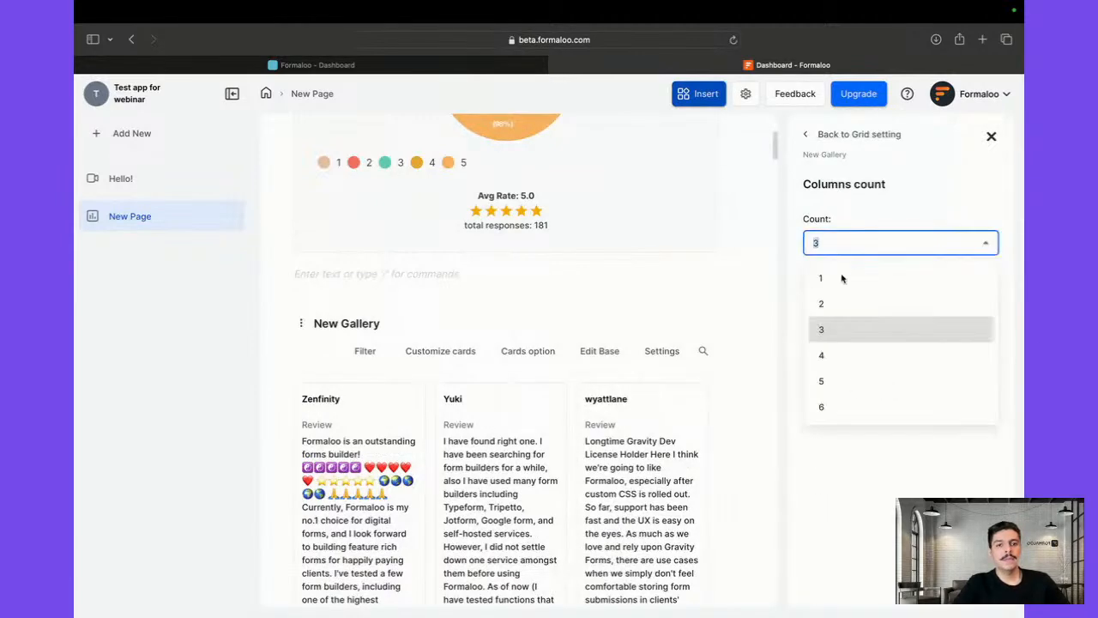
{"action": "left_click", "coordinate": [842, 381]}
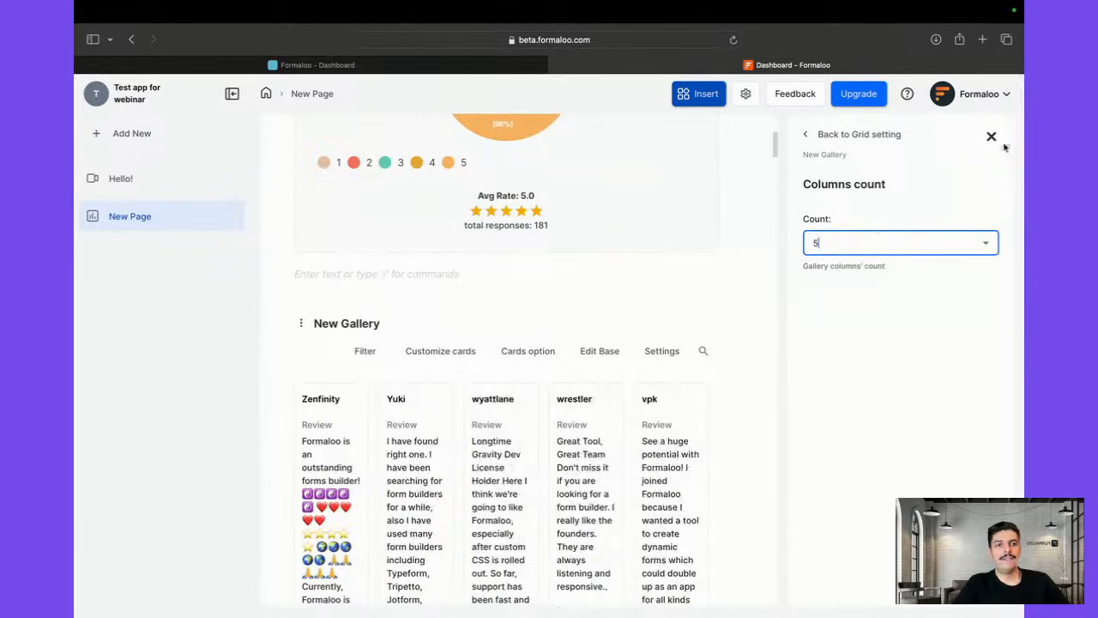
{"action": "left_click", "coordinate": [992, 135]}
Remove the gallery's Source: No-code Community filter
{"action": "scroll", "coordinate": [663, 444], "scroll_direction": "down", "scroll_amount": 2}
{"action": "scroll", "coordinate": [663, 444], "scroll_direction": "down", "scroll_amount": 2}
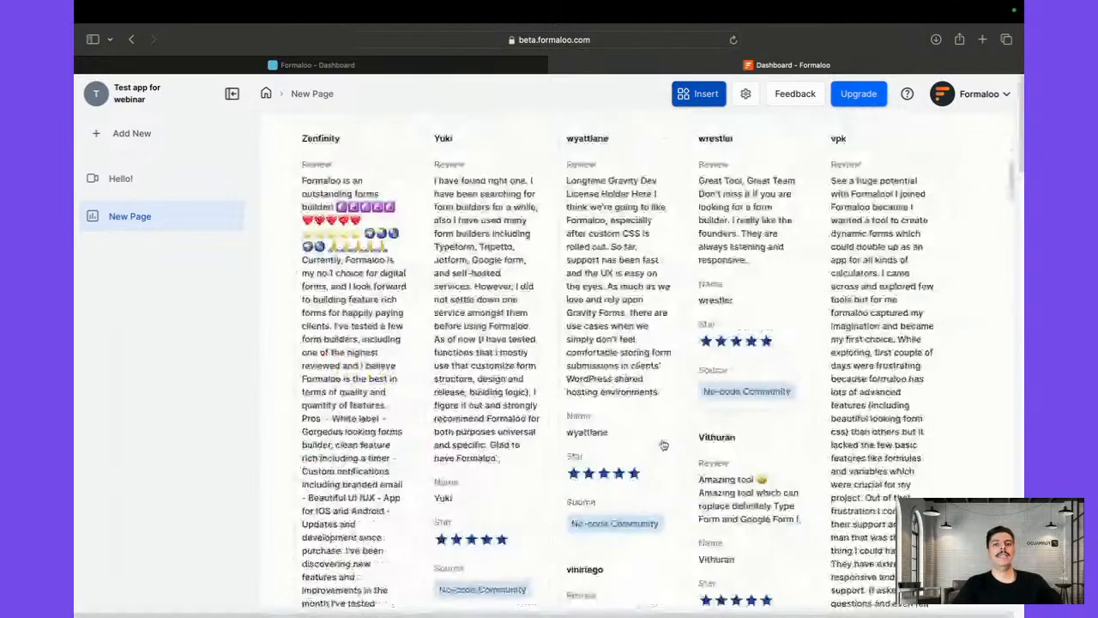
{"action": "scroll", "coordinate": [662, 445], "scroll_direction": "up", "scroll_amount": 3}
{"action": "scroll", "coordinate": [663, 444], "scroll_direction": "up", "scroll_amount": 5}
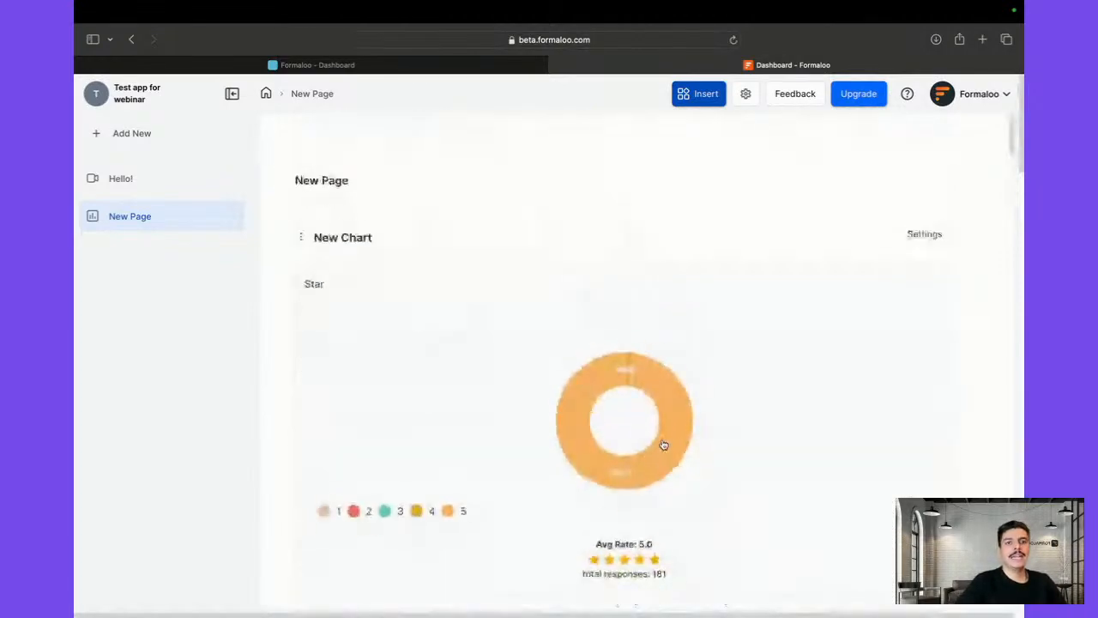
{"action": "scroll", "coordinate": [663, 444], "scroll_direction": "down", "scroll_amount": 10}
{"action": "scroll", "coordinate": [662, 445], "scroll_direction": "down", "scroll_amount": 3}
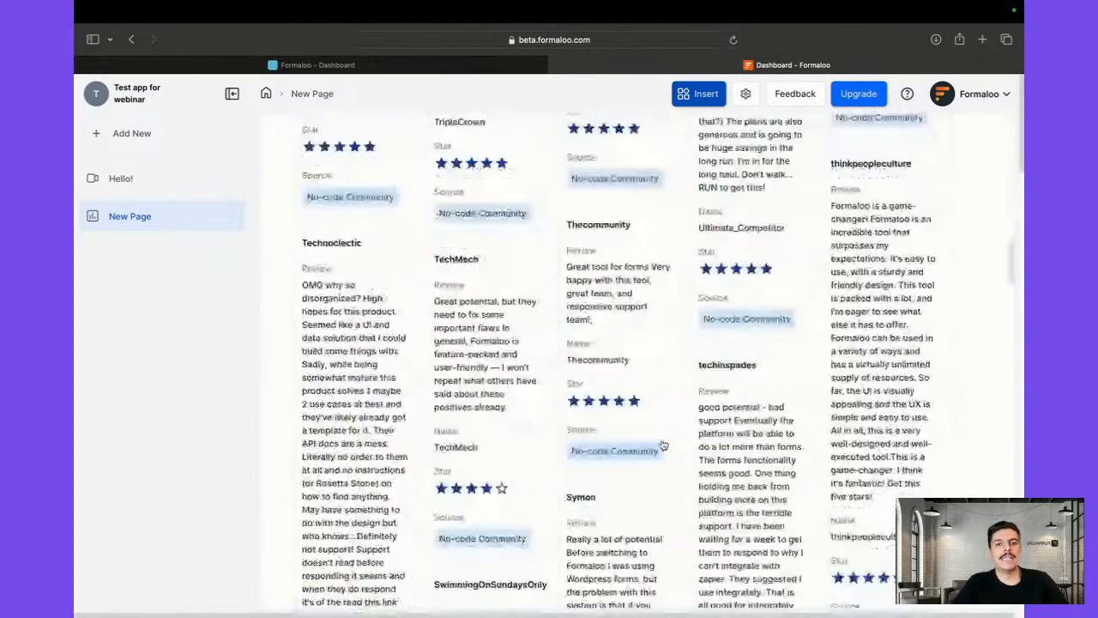
{"action": "scroll", "coordinate": [663, 444], "scroll_direction": "up", "scroll_amount": 8}
{"action": "scroll", "coordinate": [663, 445], "scroll_direction": "down", "scroll_amount": 4}
{"action": "scroll", "coordinate": [663, 445], "scroll_direction": "down", "scroll_amount": 1}
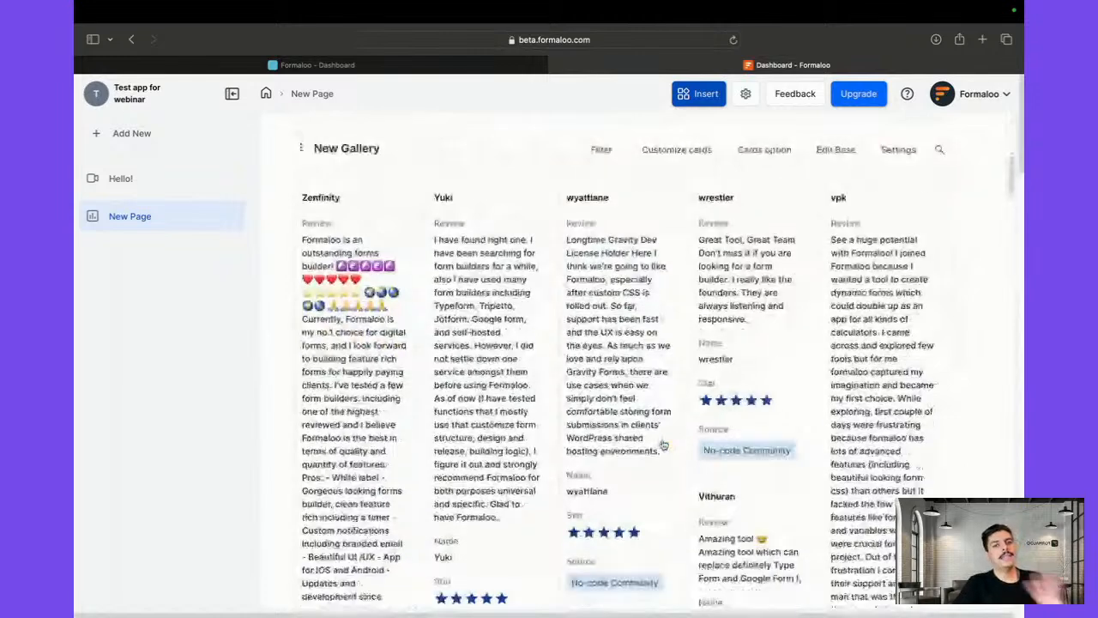
{"action": "scroll", "coordinate": [662, 445], "scroll_direction": "up", "scroll_amount": 4}
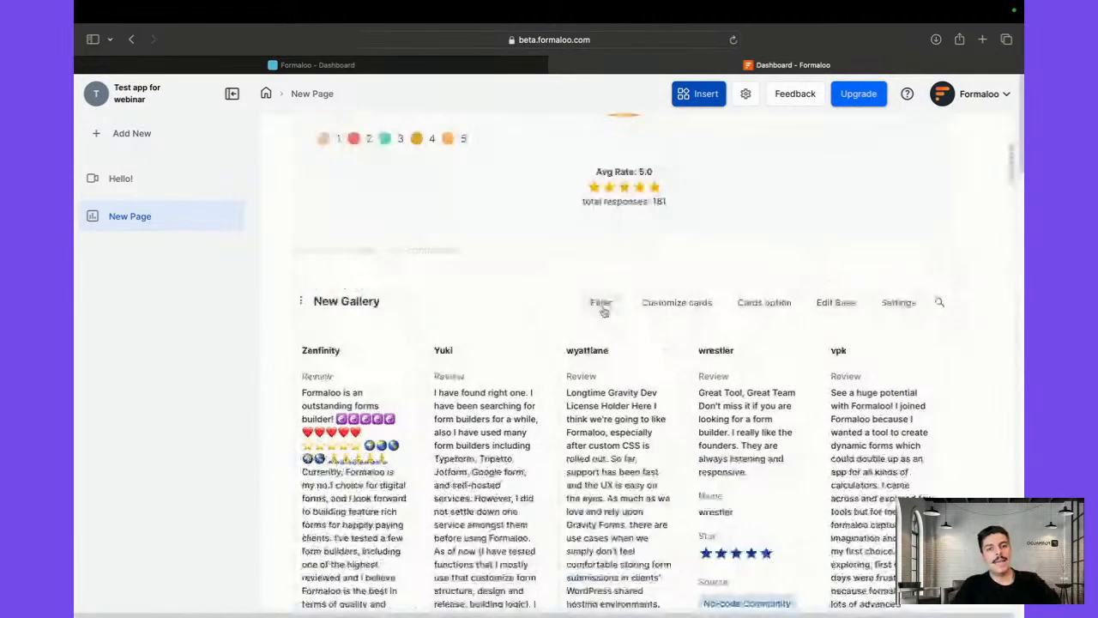
{"action": "scroll", "coordinate": [686, 464], "scroll_direction": "down", "scroll_amount": 9}
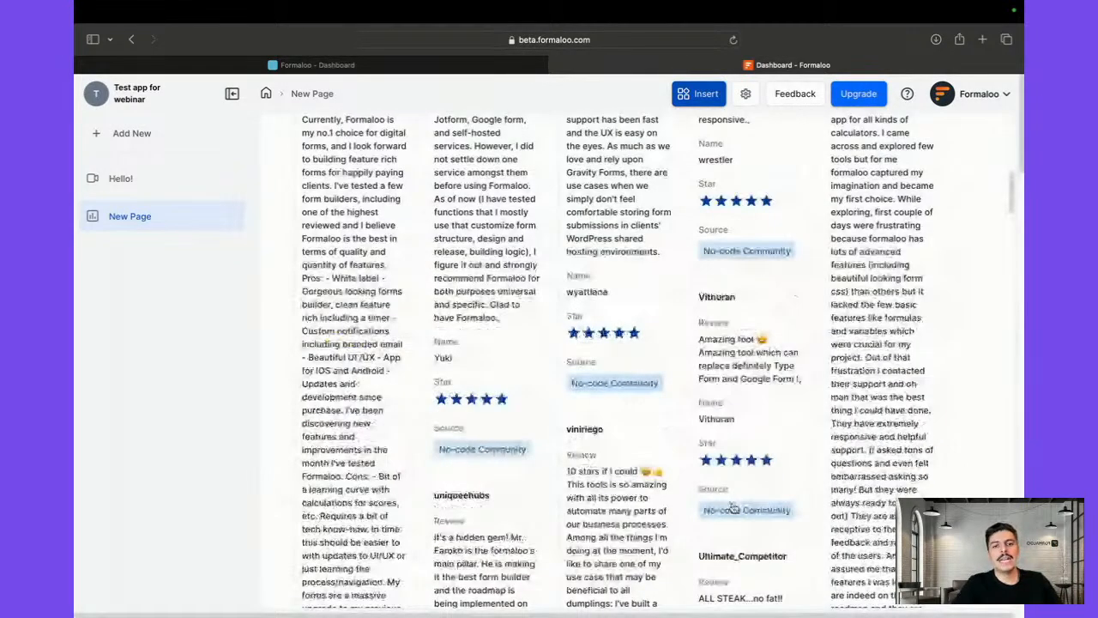
{"action": "scroll", "coordinate": [478, 504], "scroll_direction": "up", "scroll_amount": 10}
{"action": "scroll", "coordinate": [478, 505], "scroll_direction": "down", "scroll_amount": 8}
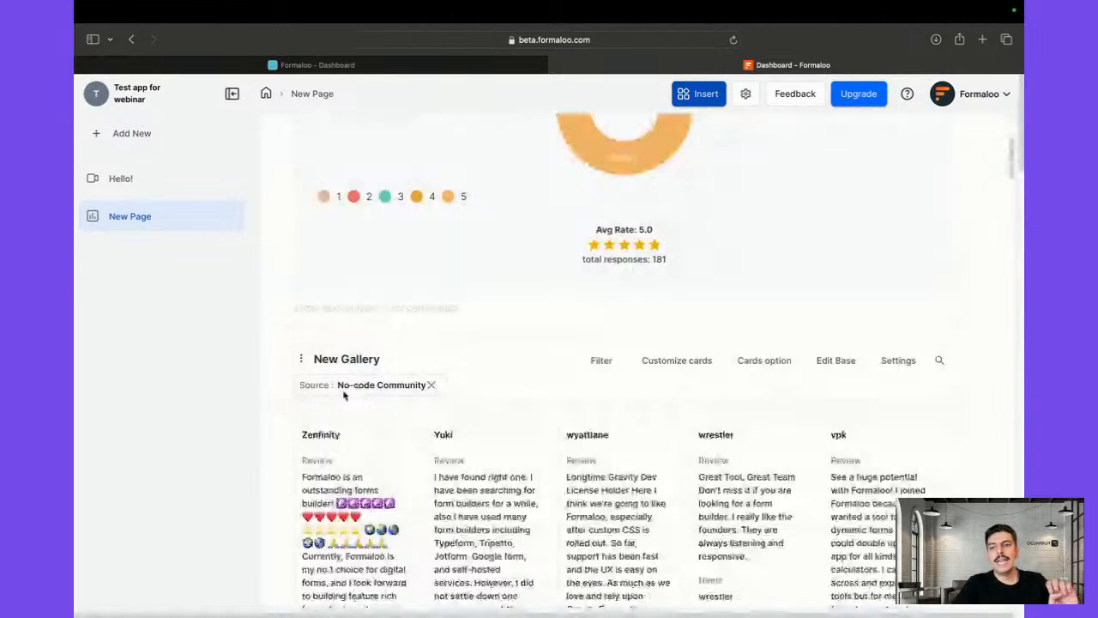
{"action": "left_click", "coordinate": [431, 386]}
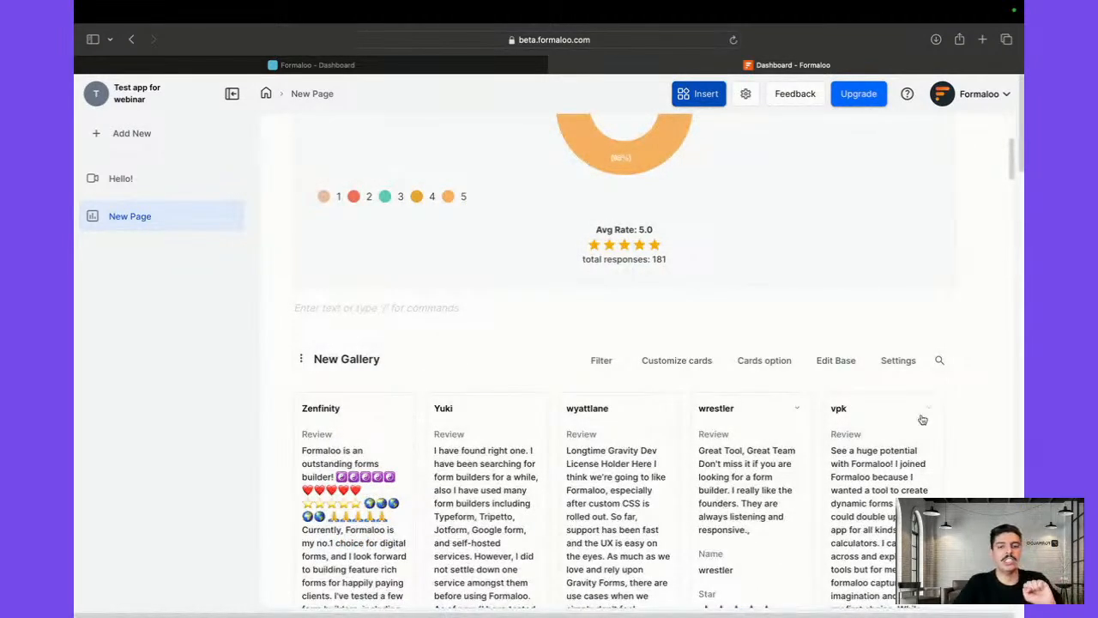
Add a third blank New Page to the app alongside Hello! and open it
{"action": "left_click", "coordinate": [109, 179]}
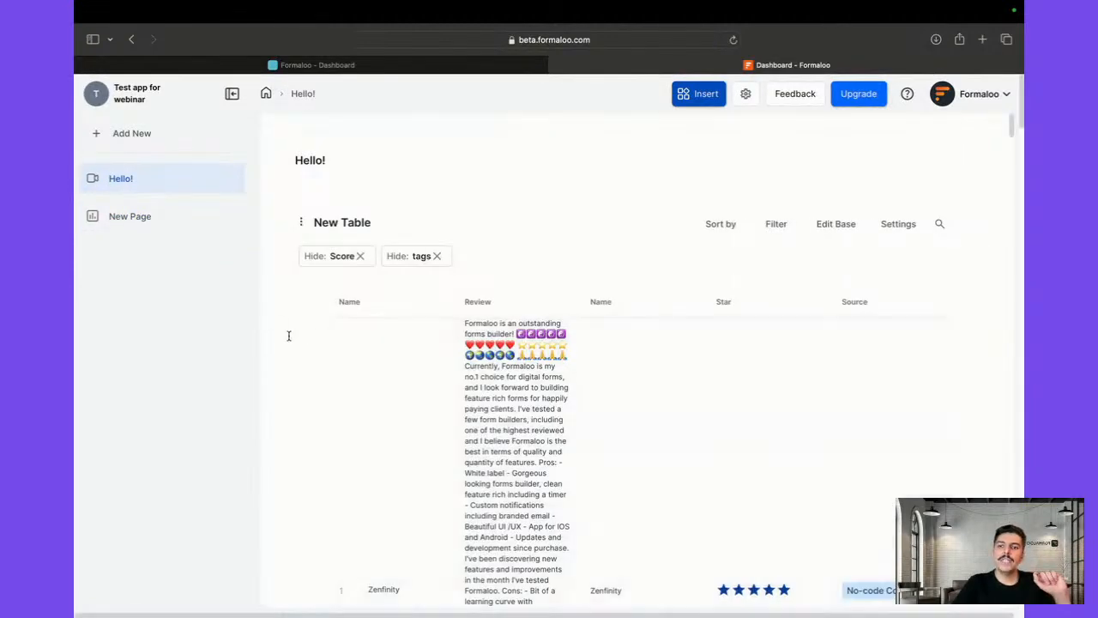
{"action": "scroll", "coordinate": [265, 341], "scroll_direction": "down", "scroll_amount": 10}
{"action": "scroll", "coordinate": [294, 314], "scroll_direction": "up", "scroll_amount": 15}
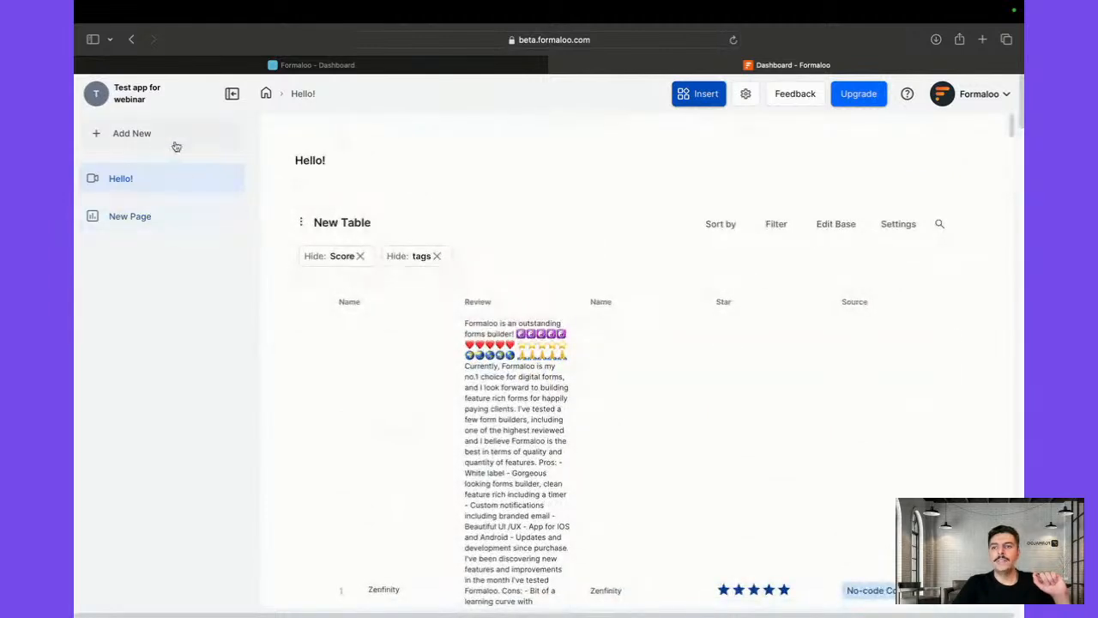
{"action": "left_click", "coordinate": [115, 133]}
{"action": "left_click", "coordinate": [157, 180]}
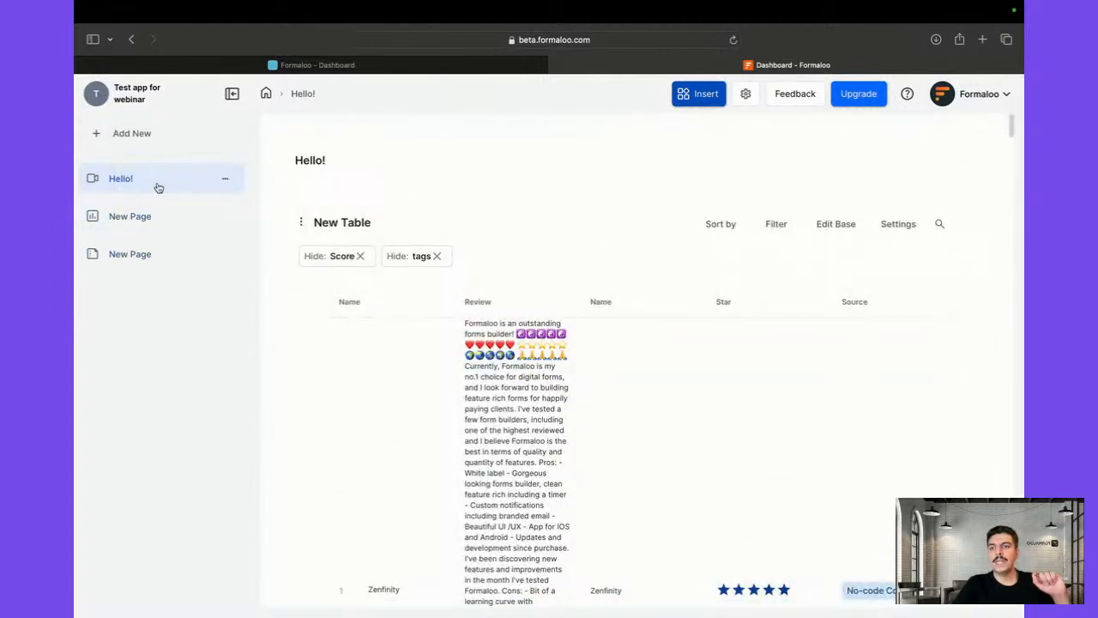
{"action": "left_click", "coordinate": [152, 254]}
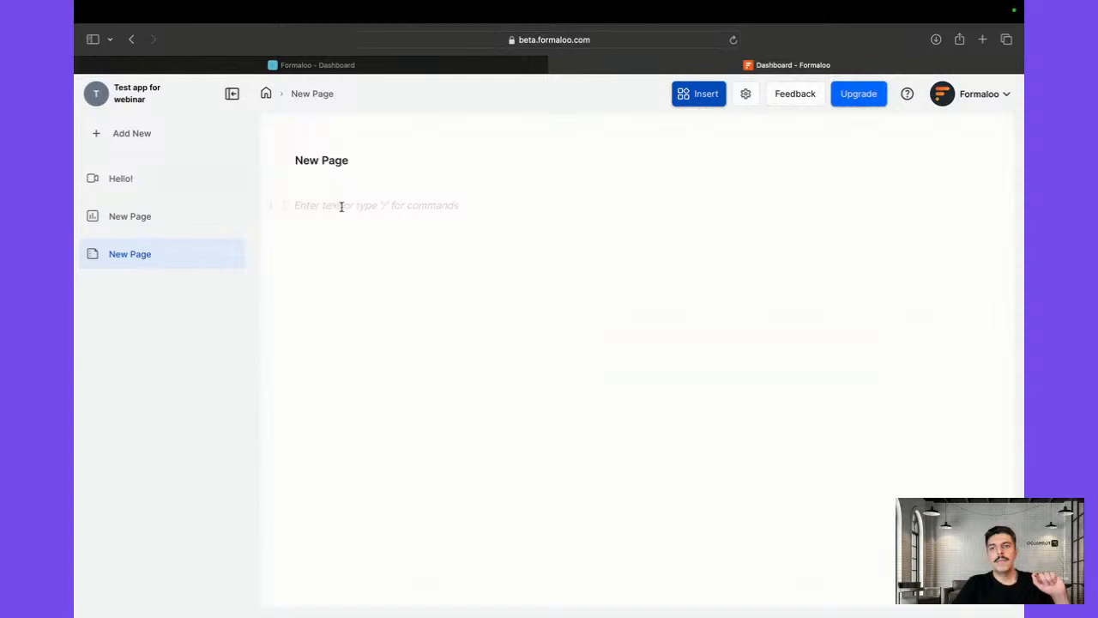
Check the Blocks list with '/' and +, then show the Insert options for the empty page
{"action": "type", "text": "/"}
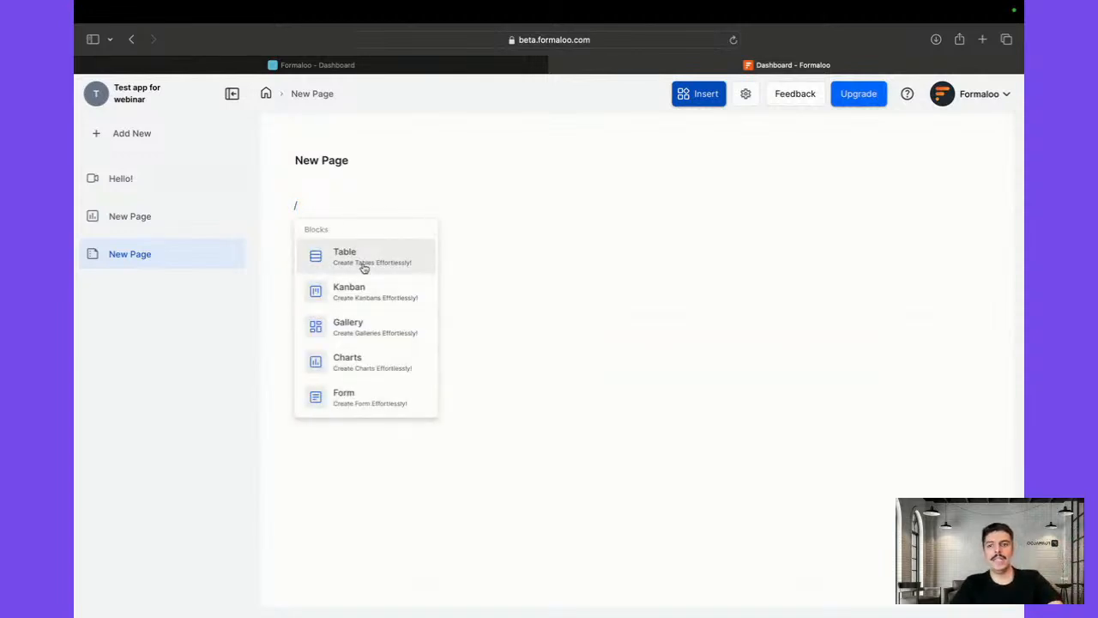
{"action": "key", "text": "BackSpace"}
{"action": "left_click", "coordinate": [271, 213]}
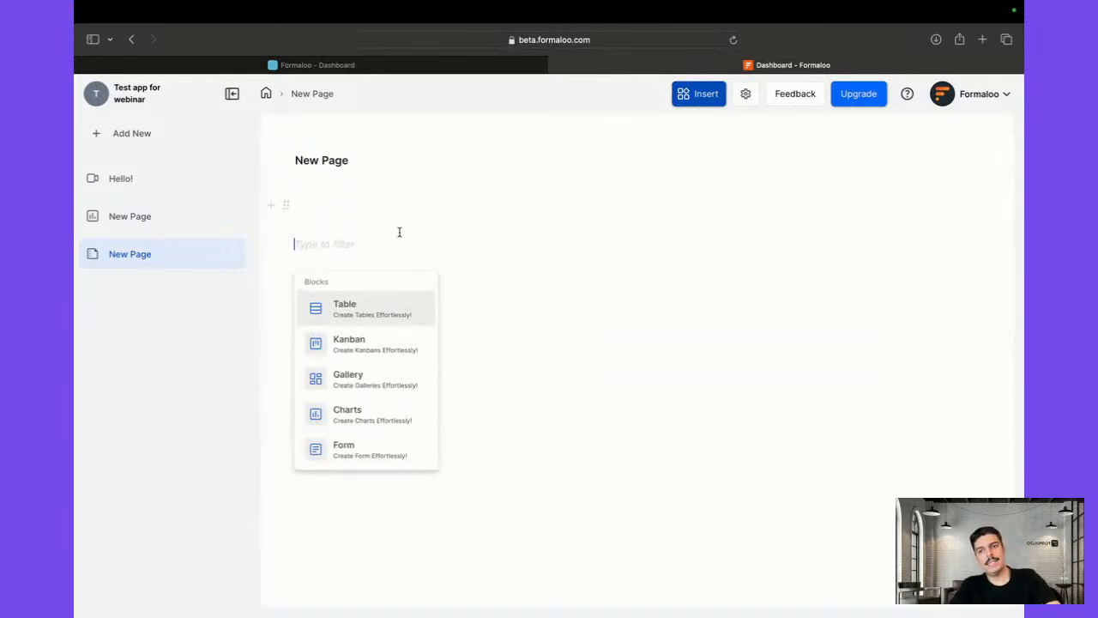
{"action": "left_click", "coordinate": [613, 147]}
{"action": "left_click", "coordinate": [697, 96]}
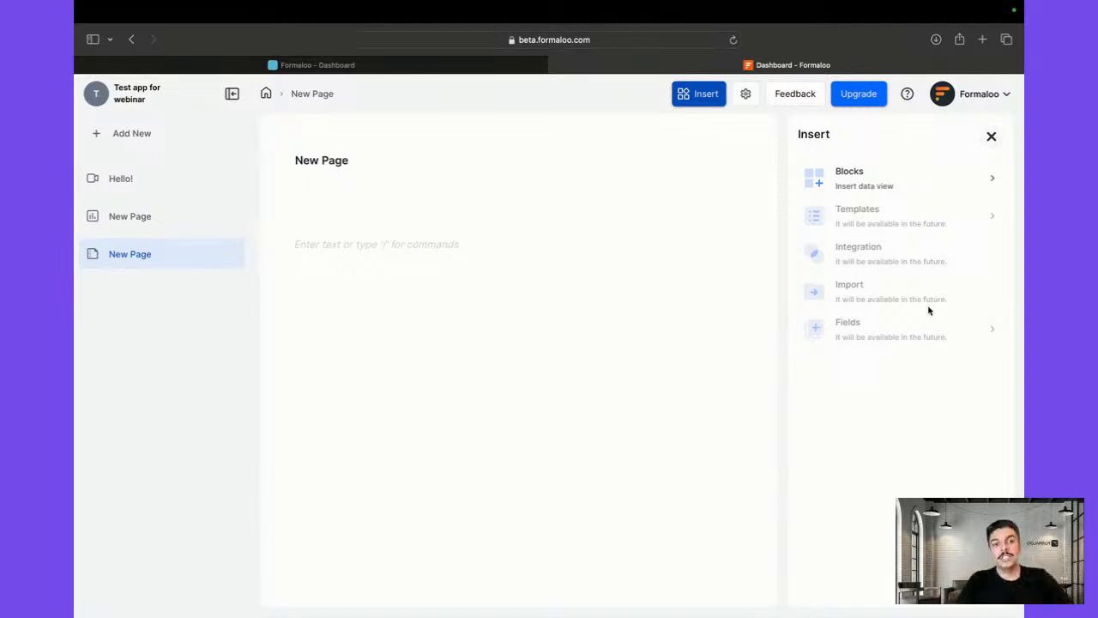
Close the Insert panel and return to the Formaloo dashboard
{"action": "left_click", "coordinate": [994, 136]}
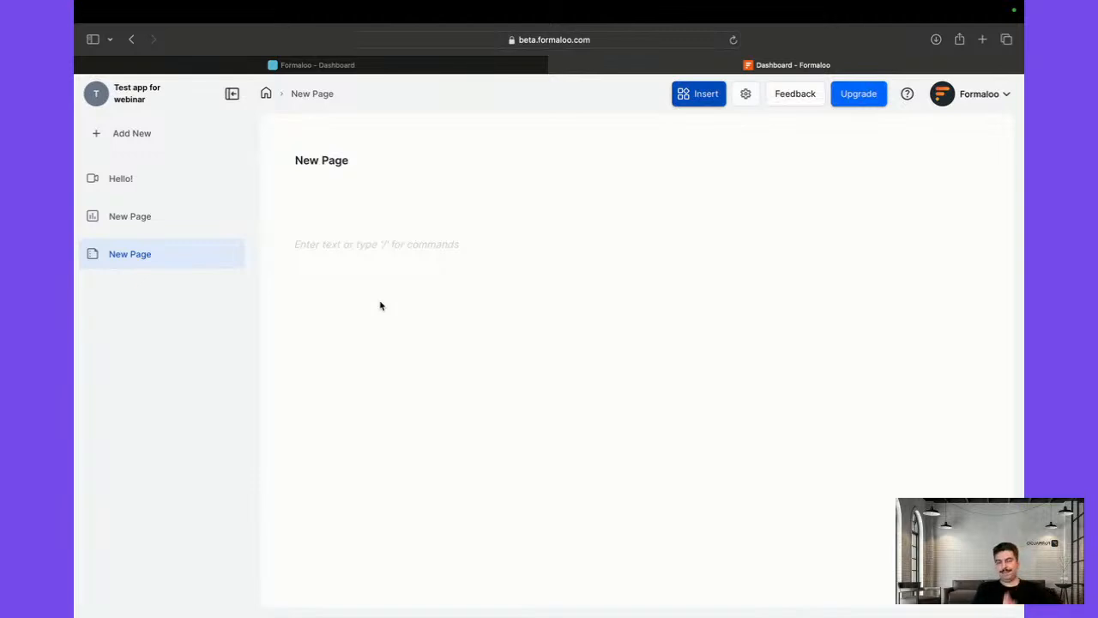
{"action": "left_click", "coordinate": [266, 94]}
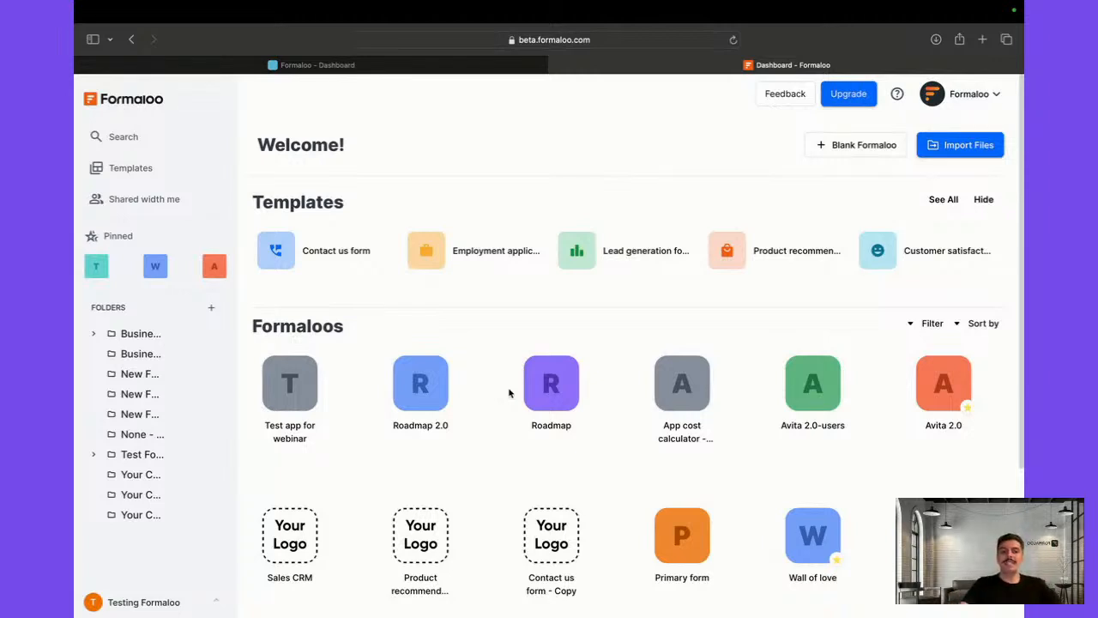
Open the Avita 2.0 app from the Formaloos list
{"action": "left_click", "coordinate": [944, 384]}
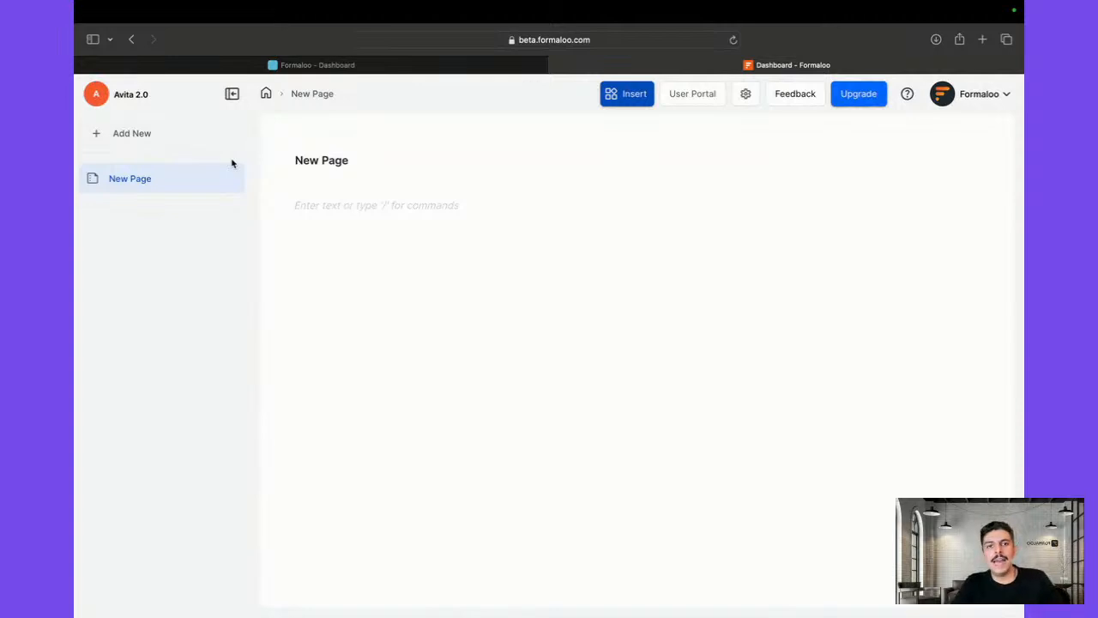
Open the Avita 2.0-users table under User Portal and bring up its Table settings
{"action": "left_click", "coordinate": [743, 97]}
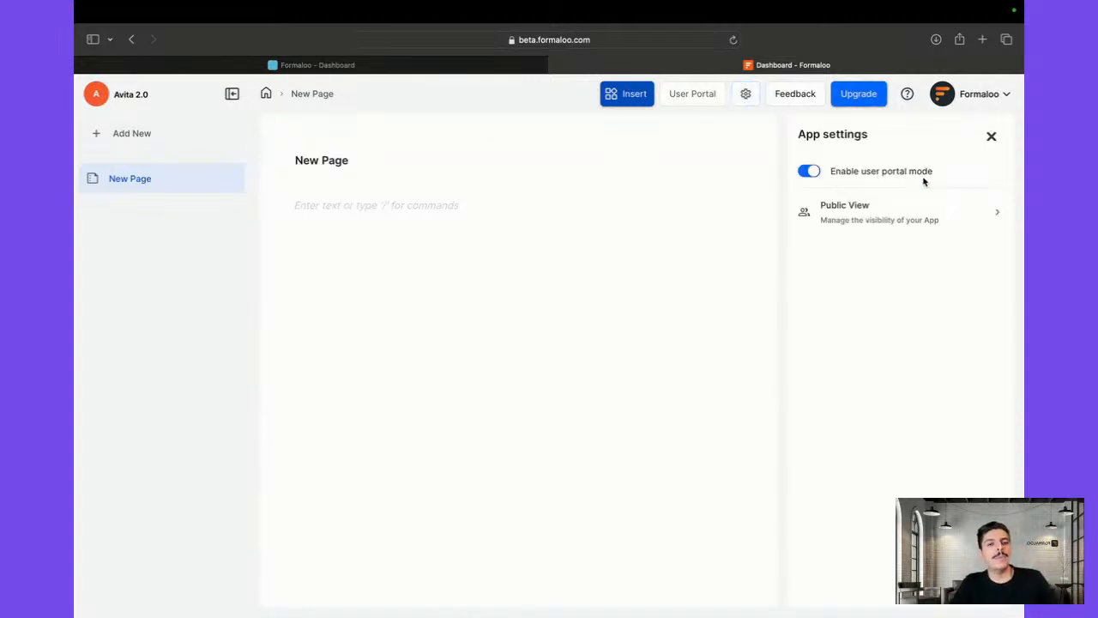
{"action": "left_click", "coordinate": [689, 102]}
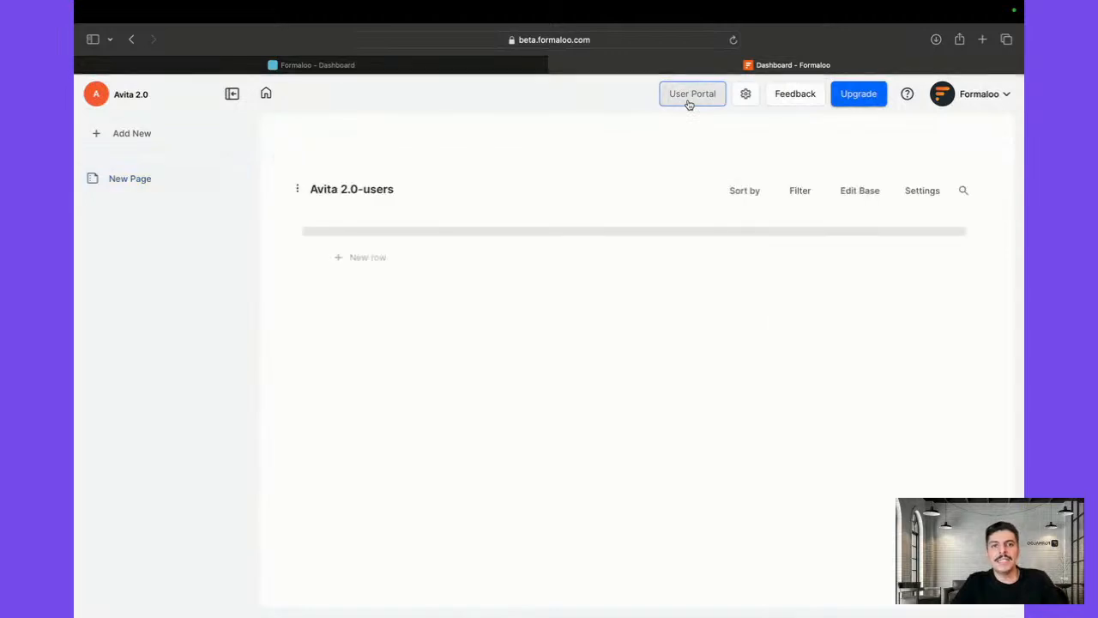
{"action": "left_click", "coordinate": [915, 189]}
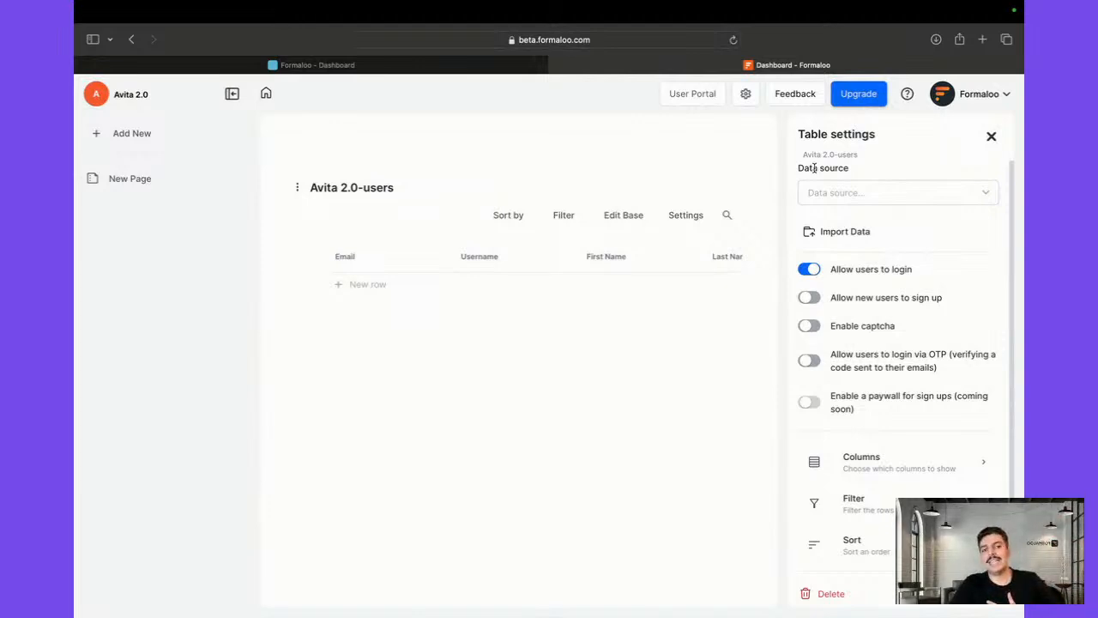
Turn on 'Allow new users to sign up' for the Avita 2.0-users table
{"action": "left_click", "coordinate": [891, 191]}
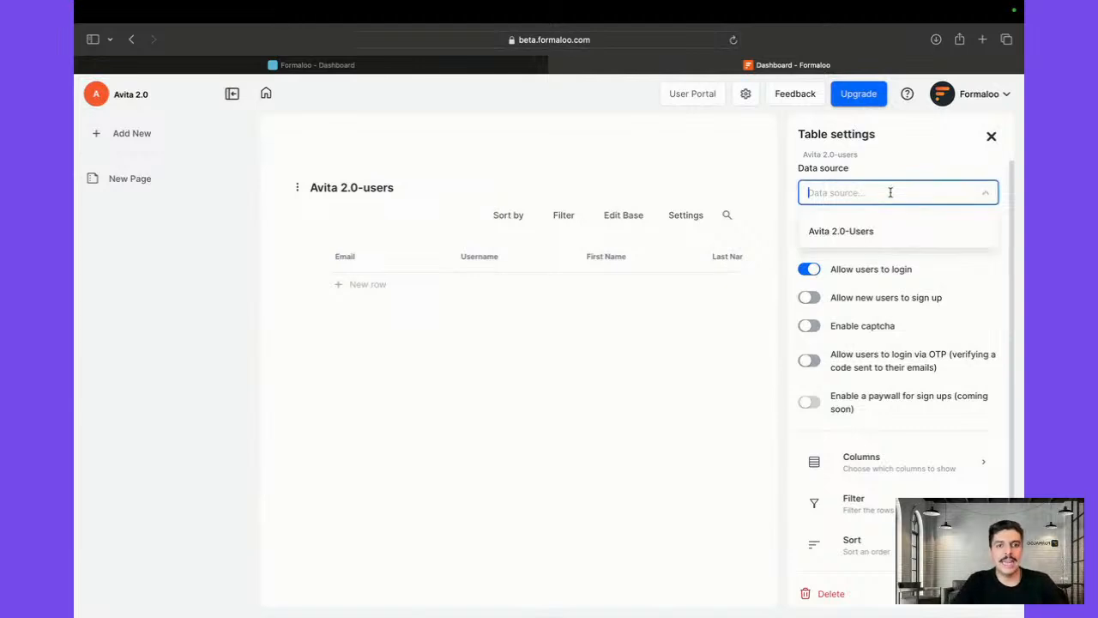
{"action": "left_click", "coordinate": [907, 173]}
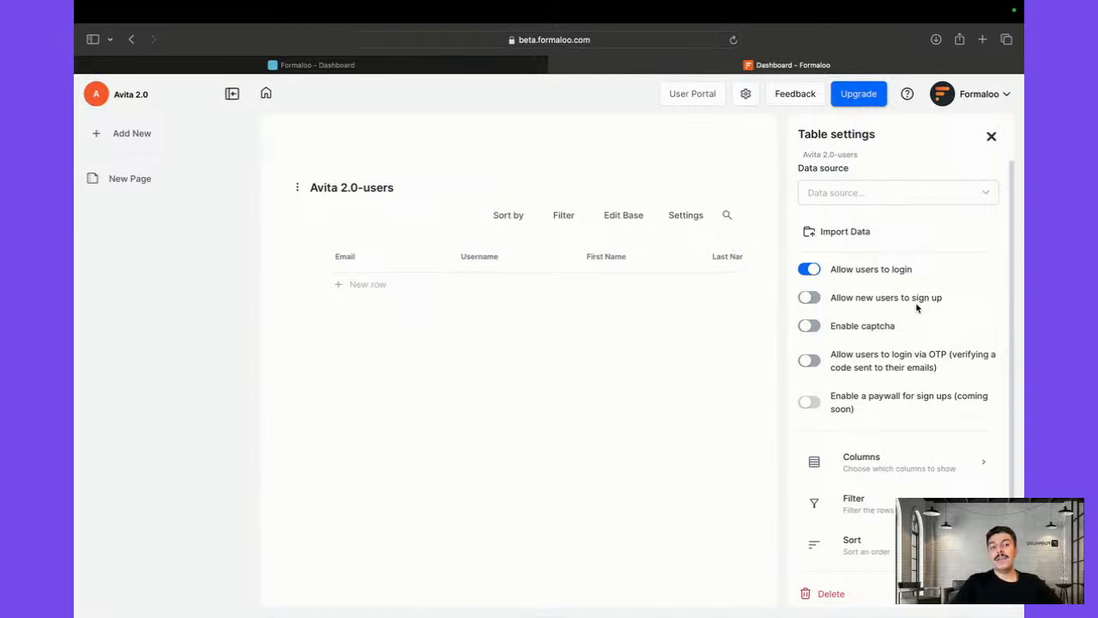
{"action": "left_click", "coordinate": [806, 300]}
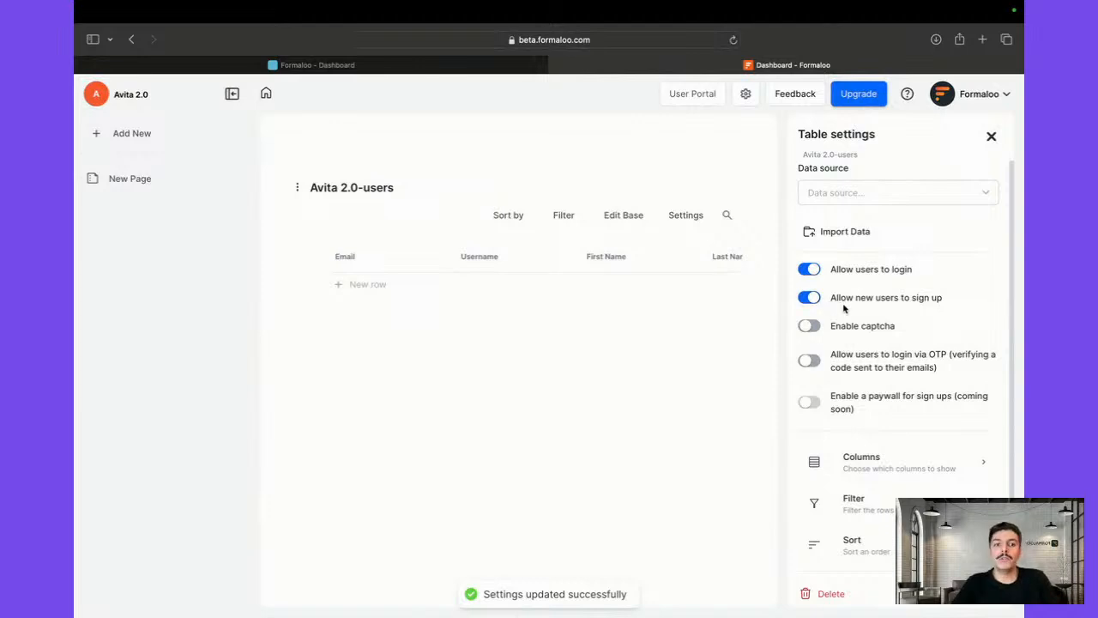
Preview the New row form and Import Data dialog without saving, then close Table settings
{"action": "left_click", "coordinate": [364, 280]}
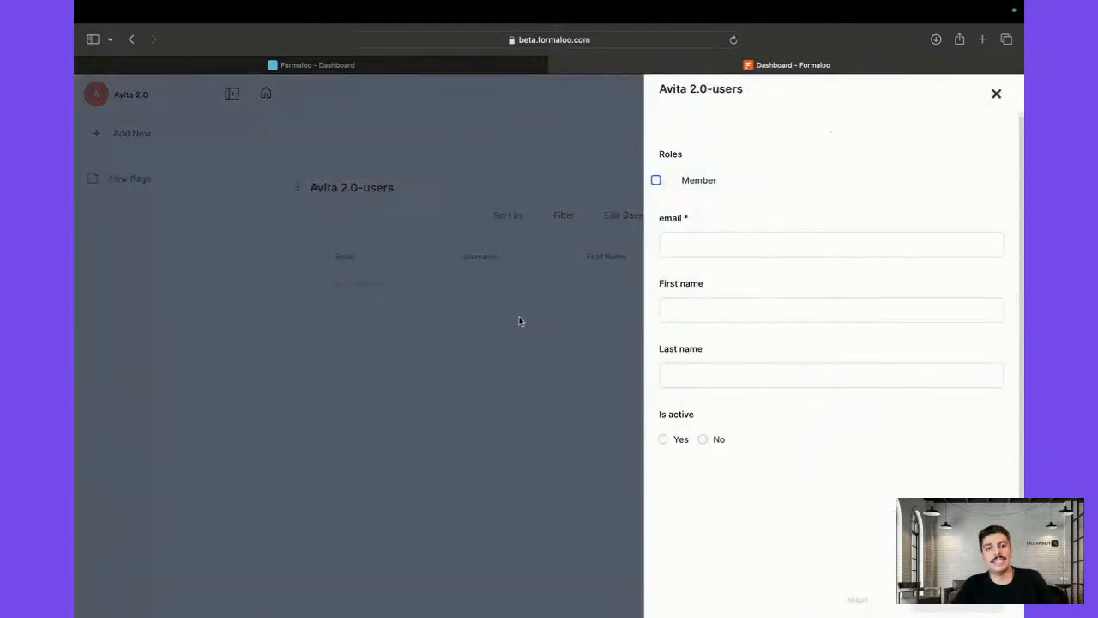
{"action": "left_click", "coordinate": [519, 321]}
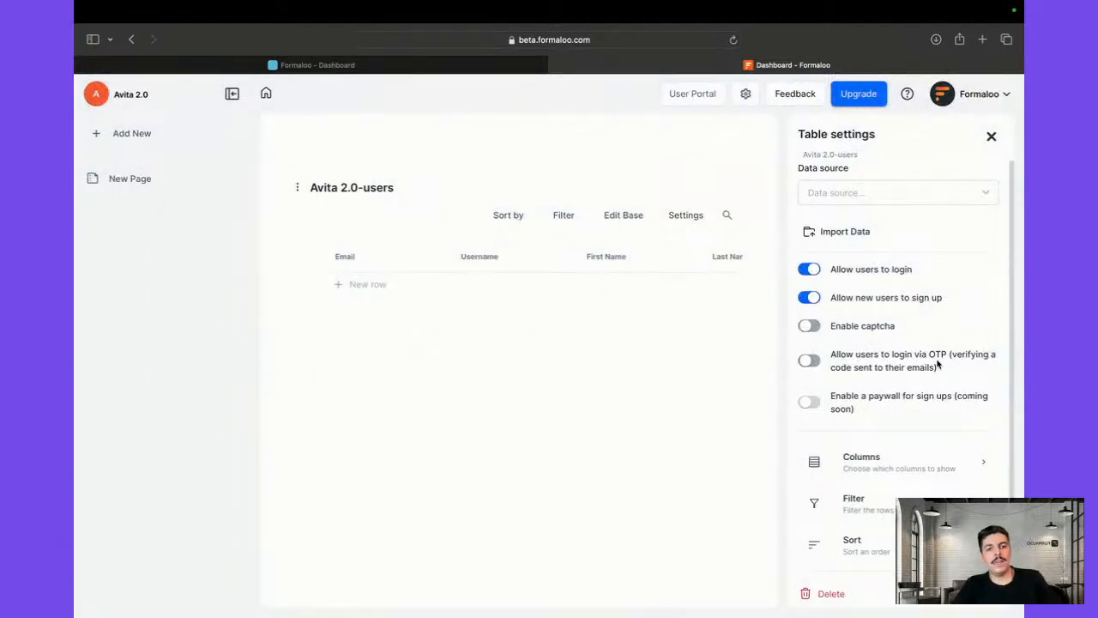
{"action": "scroll", "coordinate": [885, 409], "scroll_direction": "down", "scroll_amount": 1}
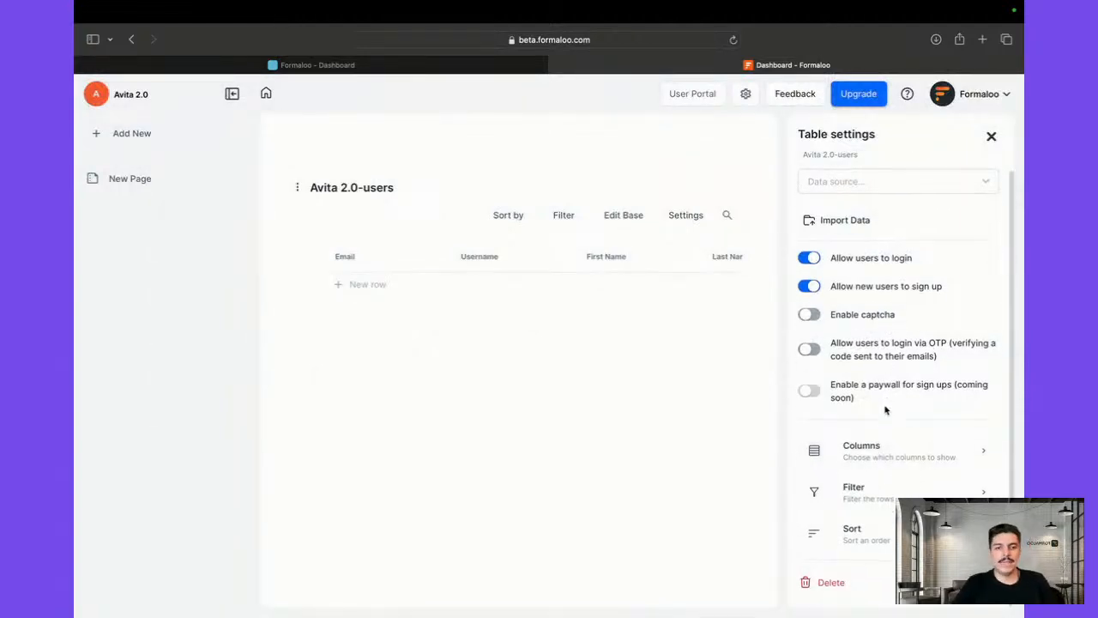
{"action": "scroll", "coordinate": [886, 409], "scroll_direction": "up", "scroll_amount": 1}
{"action": "scroll", "coordinate": [885, 410], "scroll_direction": "down", "scroll_amount": 1}
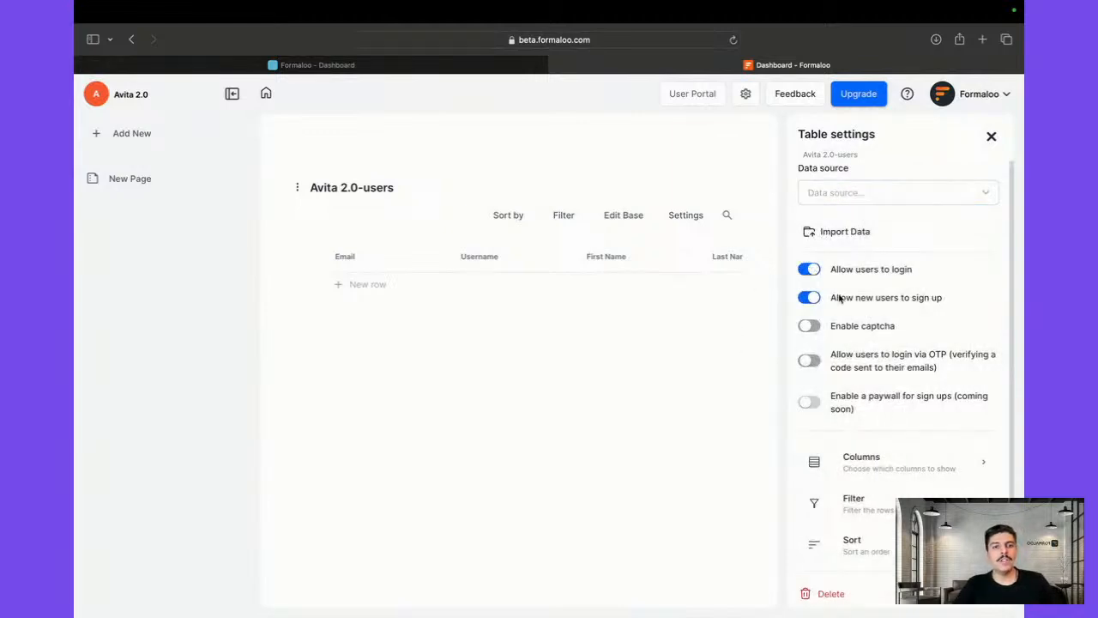
{"action": "left_click", "coordinate": [841, 240]}
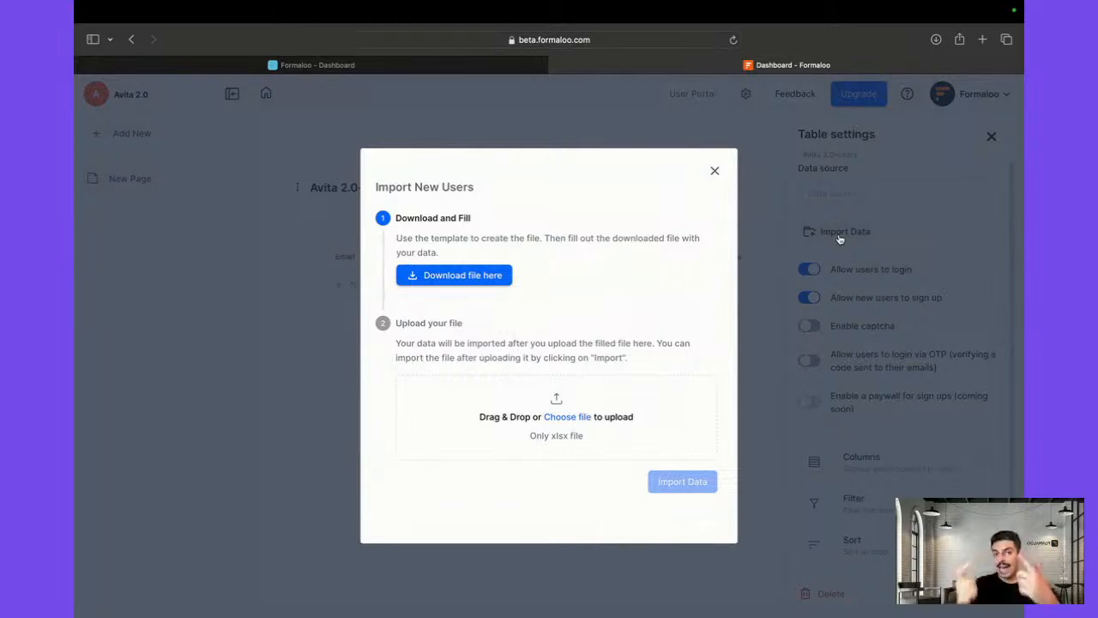
{"action": "left_click", "coordinate": [714, 171]}
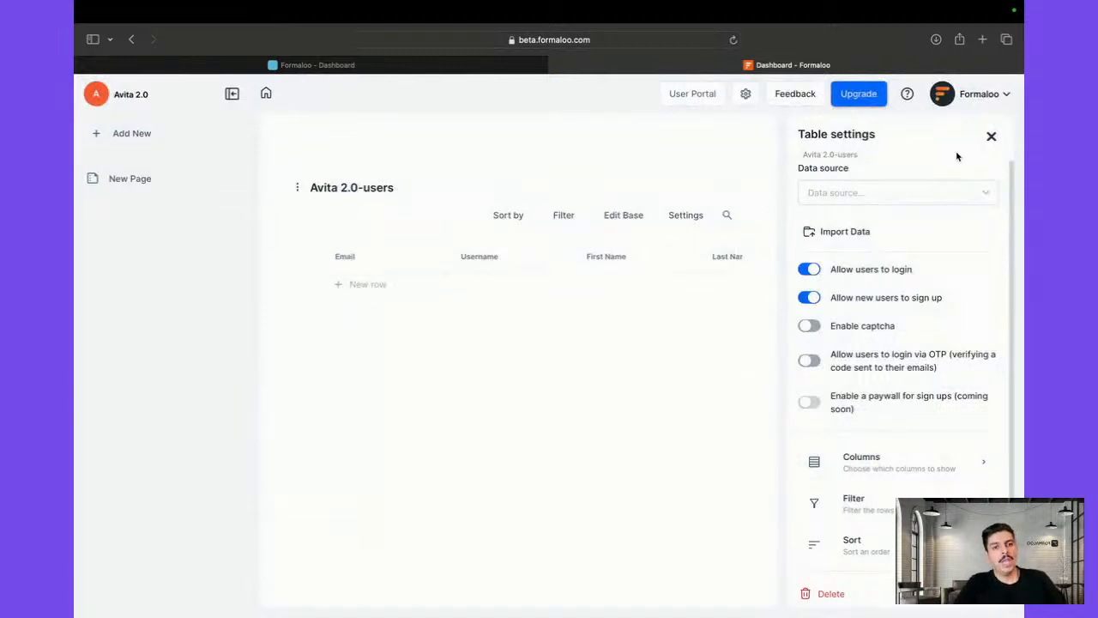
{"action": "left_click", "coordinate": [991, 136]}
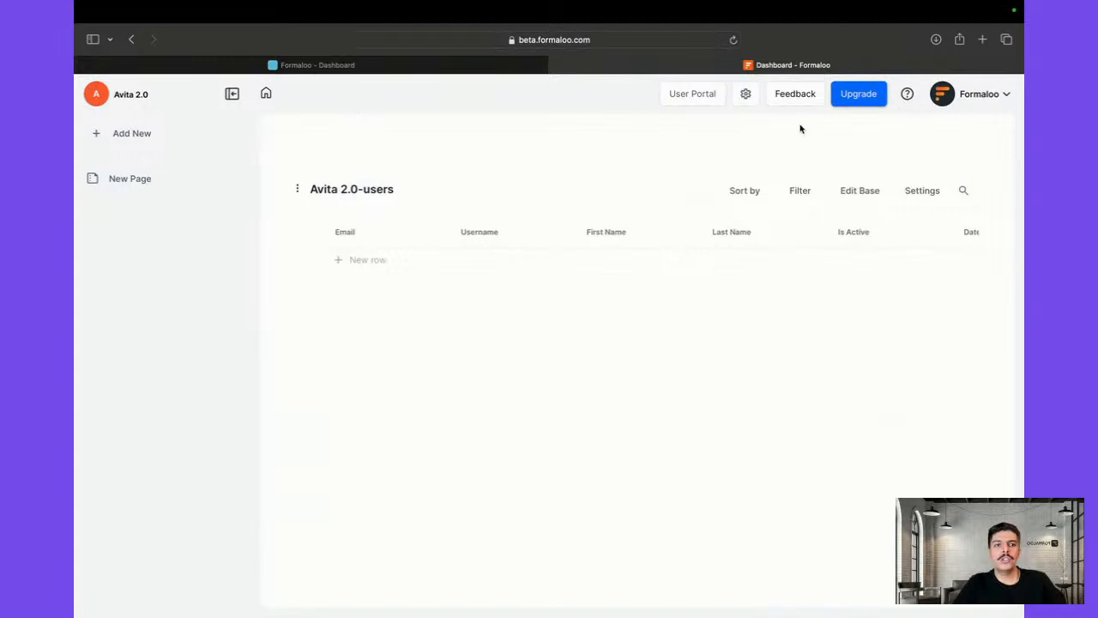
Turn on Public View for the Avita 2.0 app and open its public address in a new tab
{"action": "left_click", "coordinate": [746, 96]}
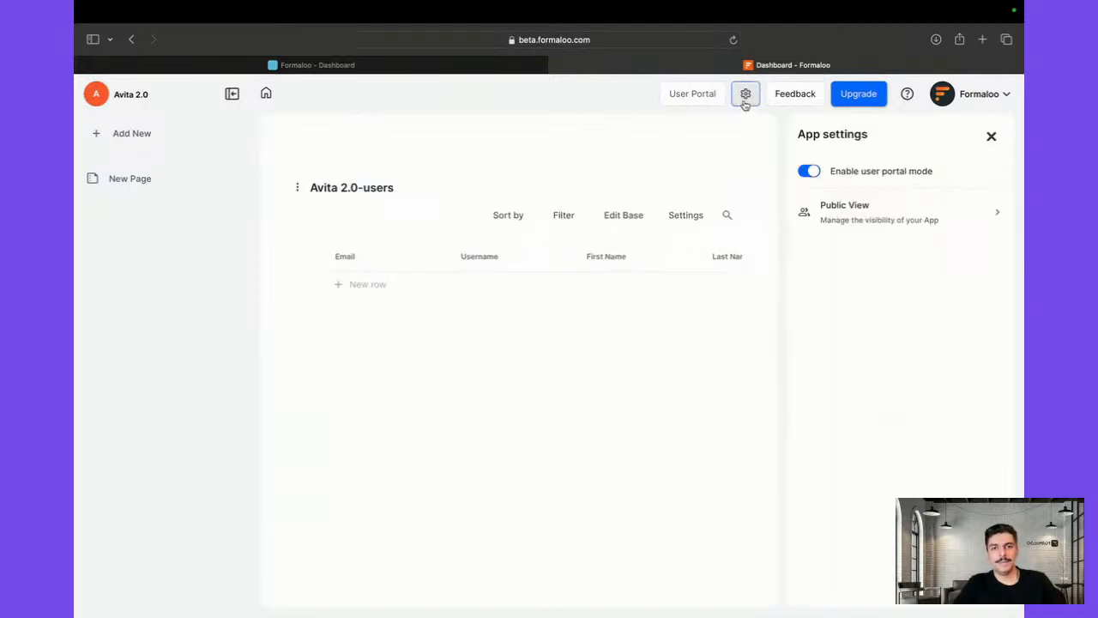
{"action": "left_click", "coordinate": [868, 210]}
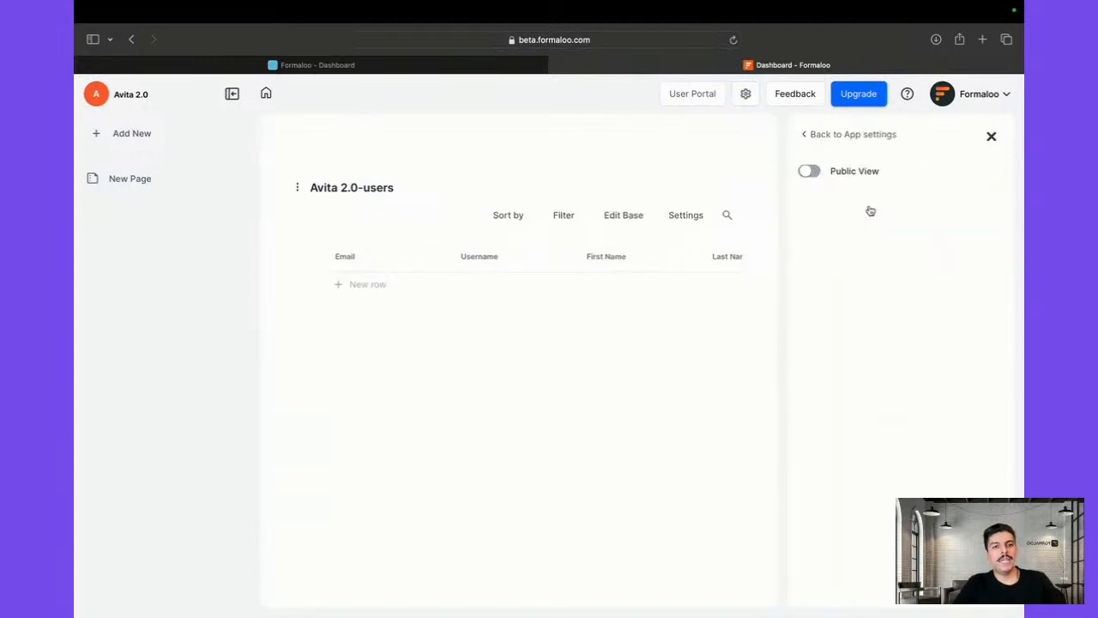
{"action": "left_click", "coordinate": [812, 173]}
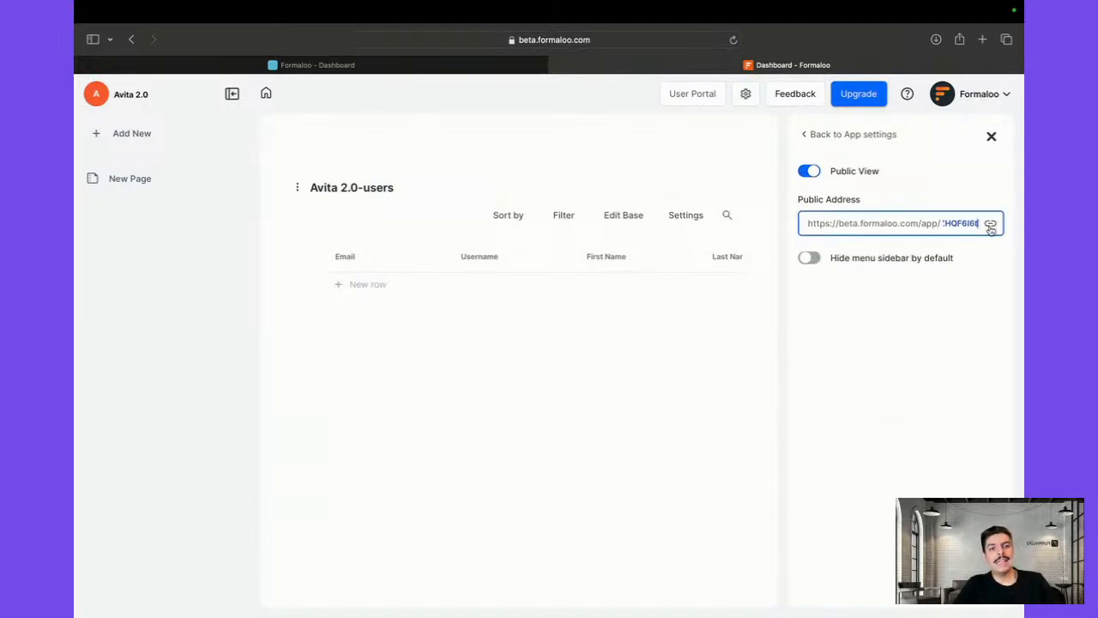
{"action": "left_click", "coordinate": [990, 223]}
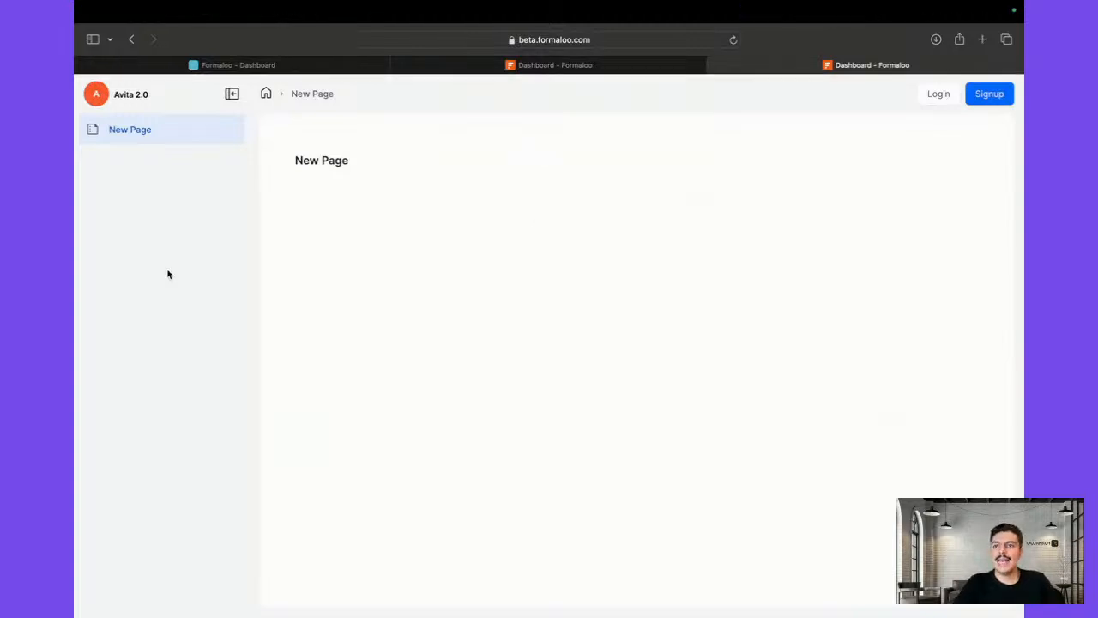
Write the greeting 'Hello!' on New Page and reload the public app to check it
{"action": "left_click", "coordinate": [524, 64]}
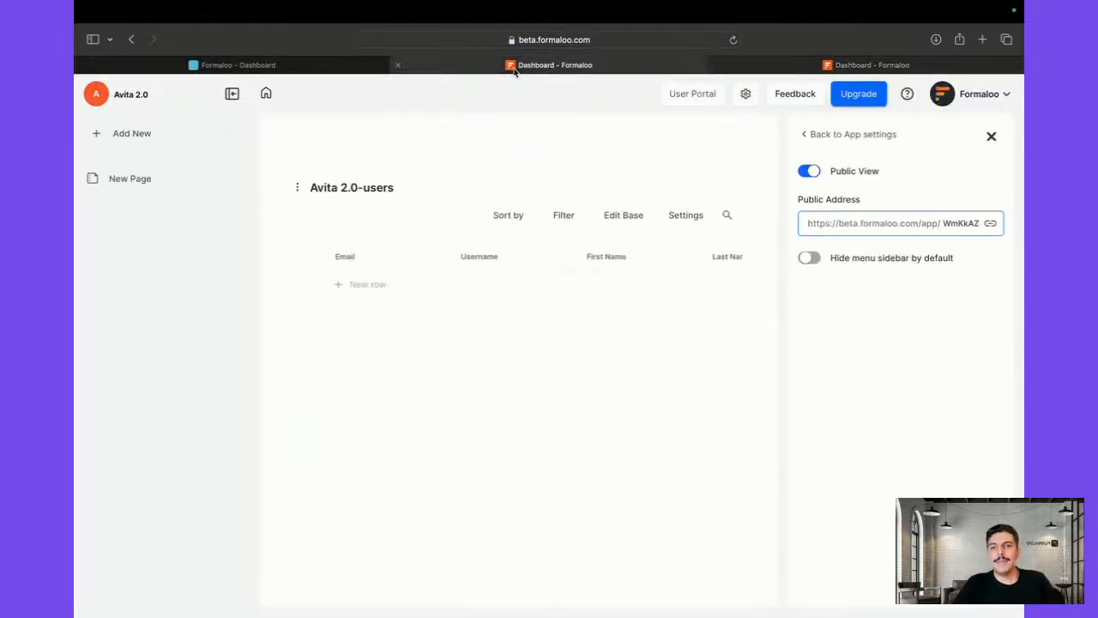
{"action": "left_click", "coordinate": [763, 65]}
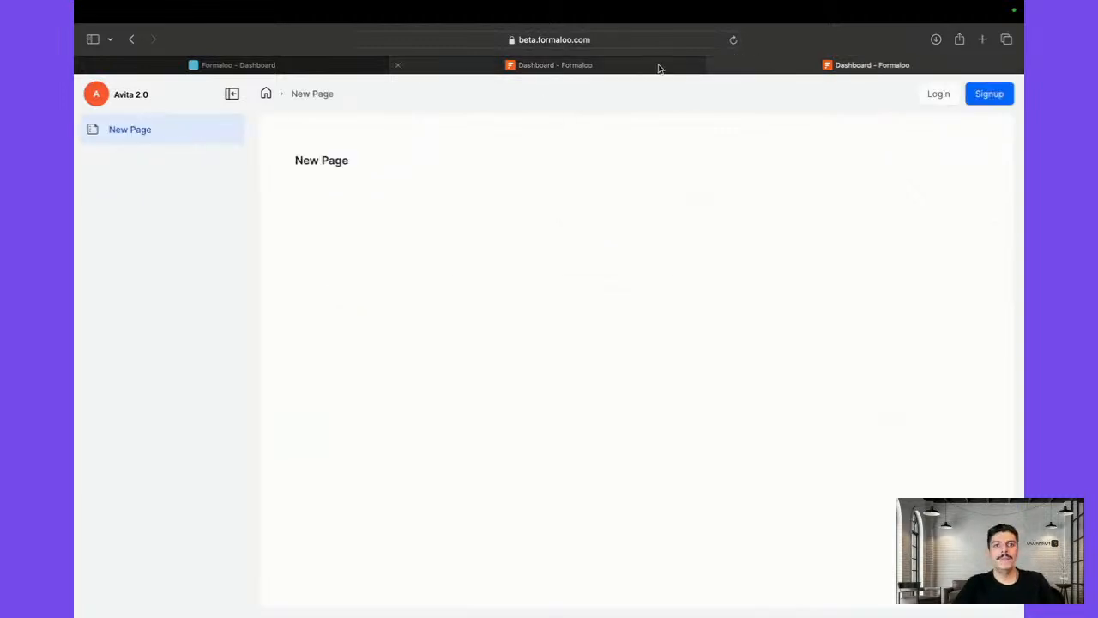
{"action": "left_click", "coordinate": [605, 64]}
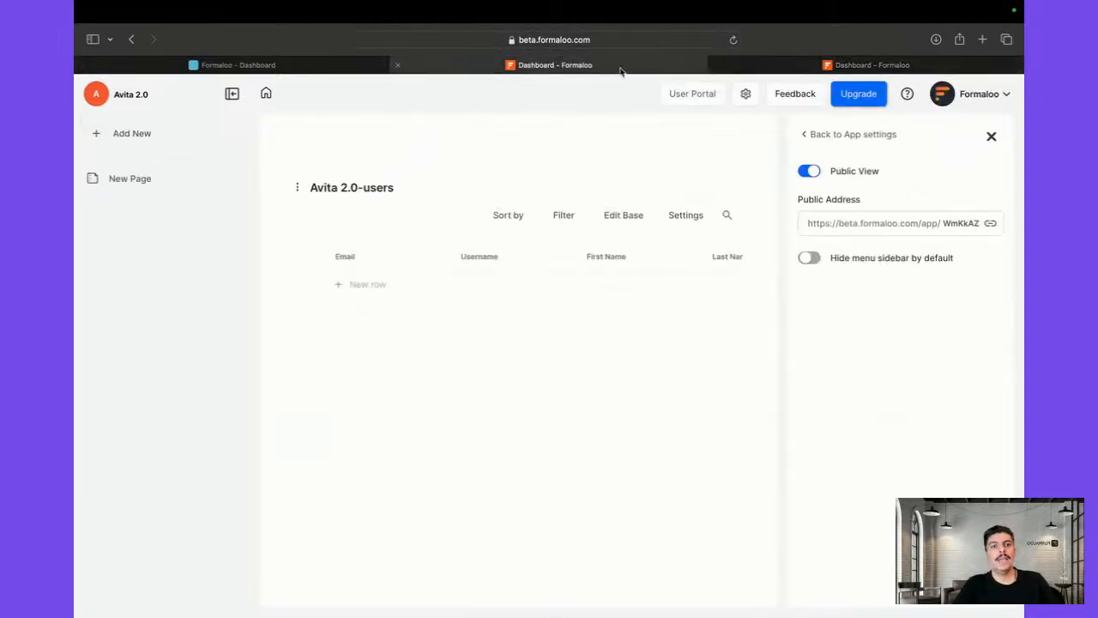
{"action": "left_click", "coordinate": [118, 189]}
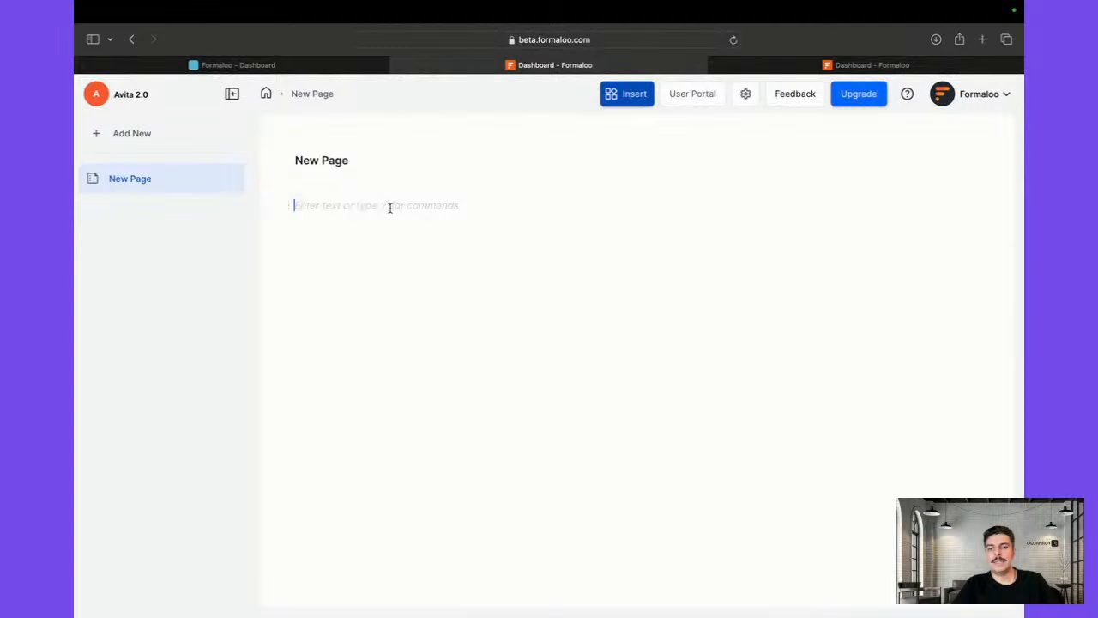
{"action": "type", "text": "Hello"}
{"action": "key", "text": "BackSpace"}
{"action": "key", "text": "BackSpace"}
{"action": "key", "text": "BackSpace"}
{"action": "type", "text": "l"}
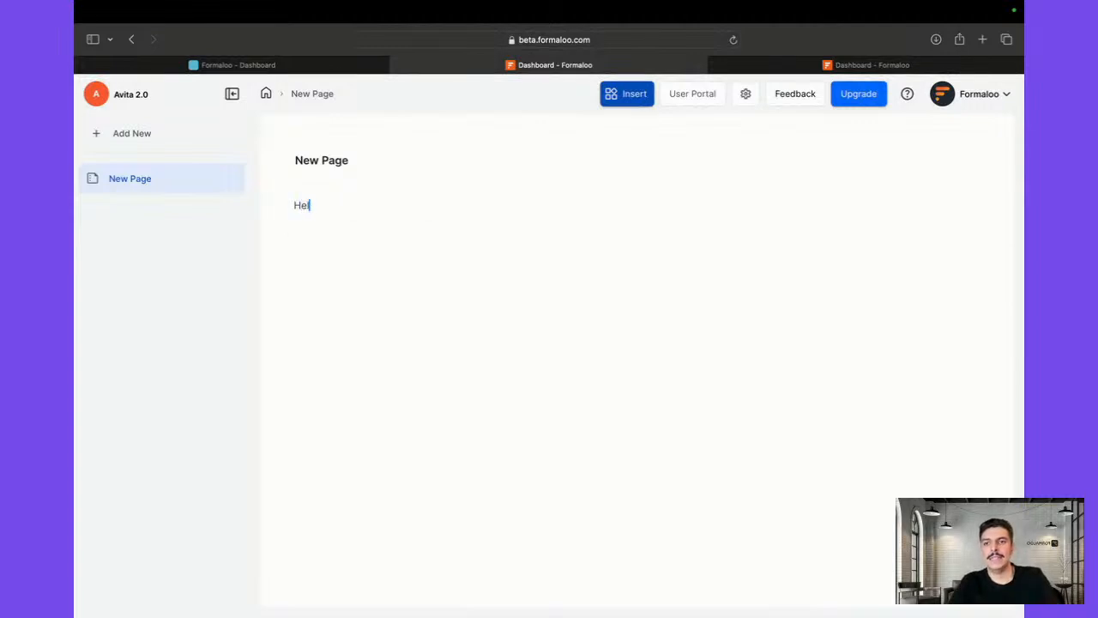
{"action": "type", "text": "lo!"}
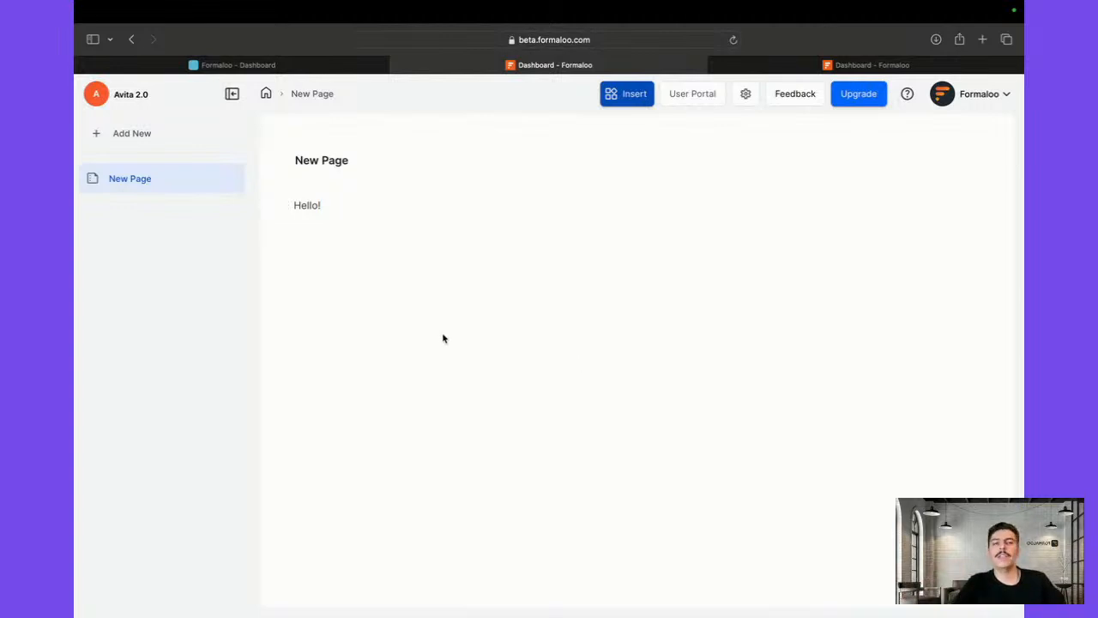
{"action": "left_click", "coordinate": [794, 65]}
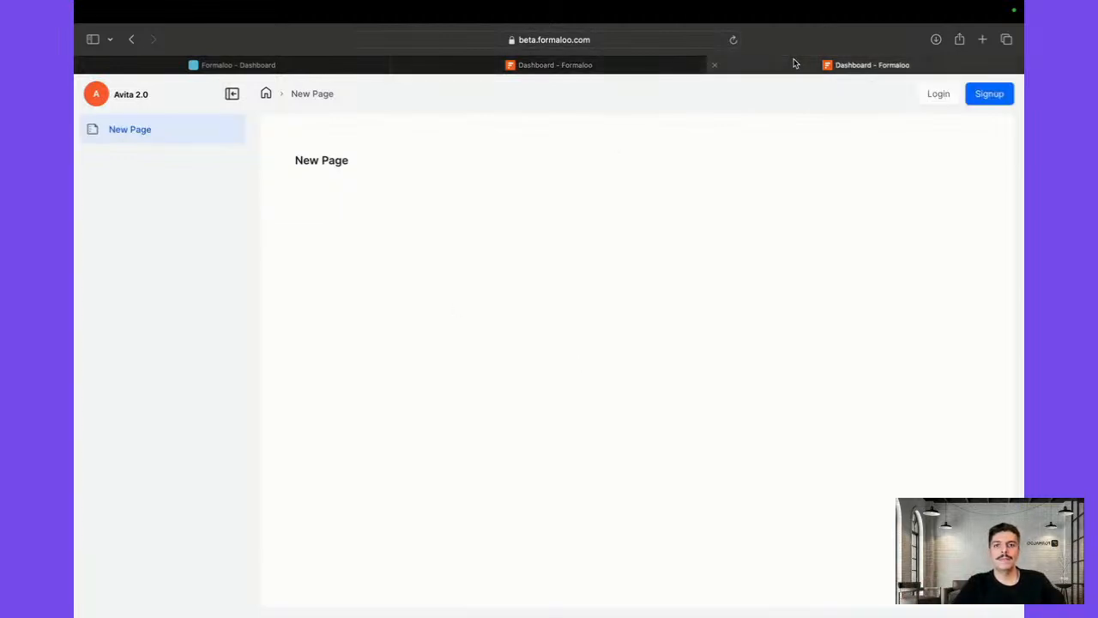
{"action": "key", "text": "super+r"}
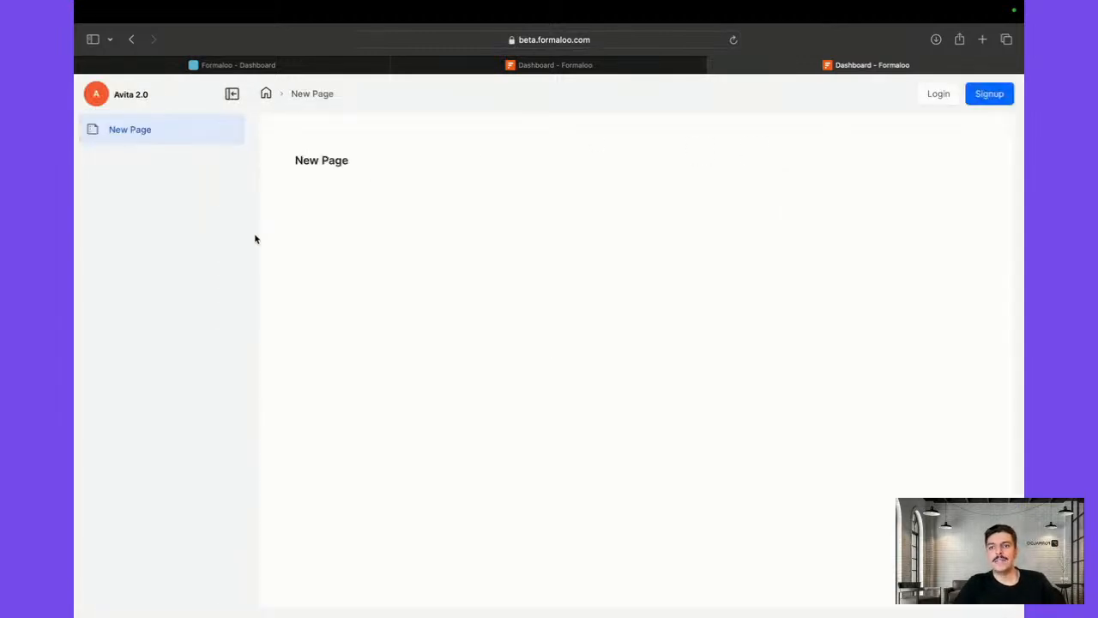
Add an empty block below Hello!, then bring up the public app's Signup form
{"action": "left_click", "coordinate": [519, 65]}
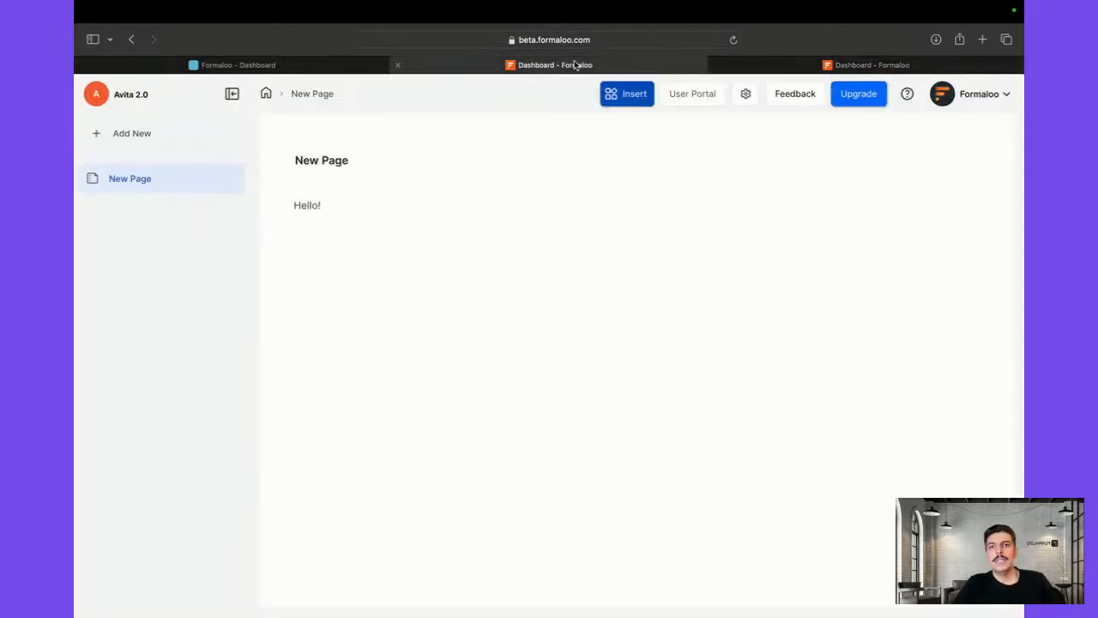
{"action": "left_click", "coordinate": [331, 206]}
{"action": "key", "text": "Return"}
{"action": "key", "text": "Return"}
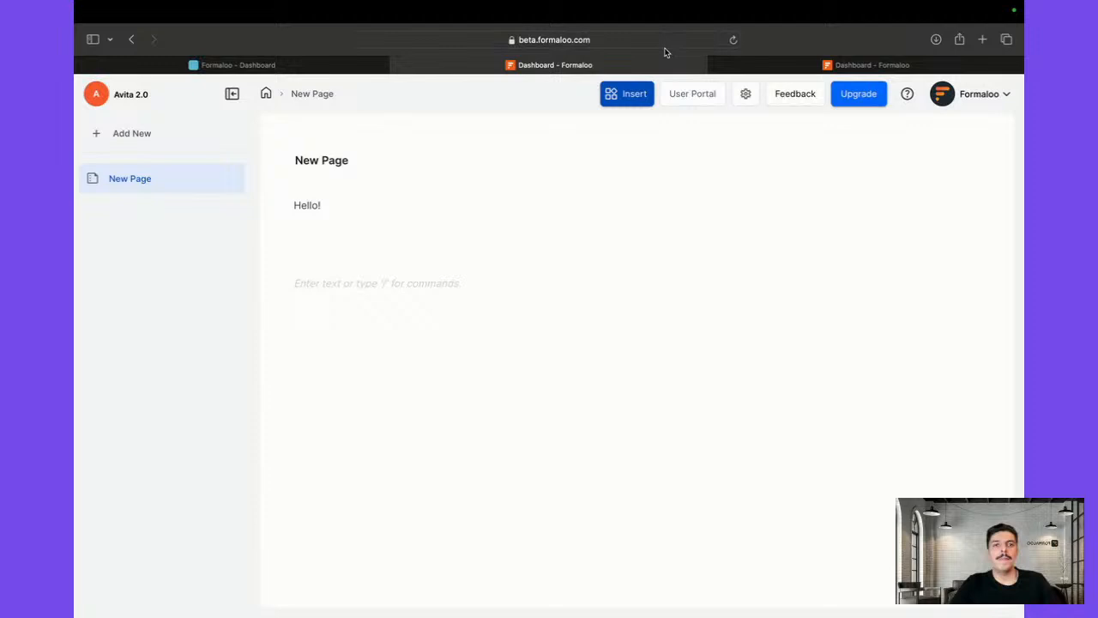
{"action": "left_click", "coordinate": [798, 67]}
{"action": "left_click", "coordinate": [987, 95]}
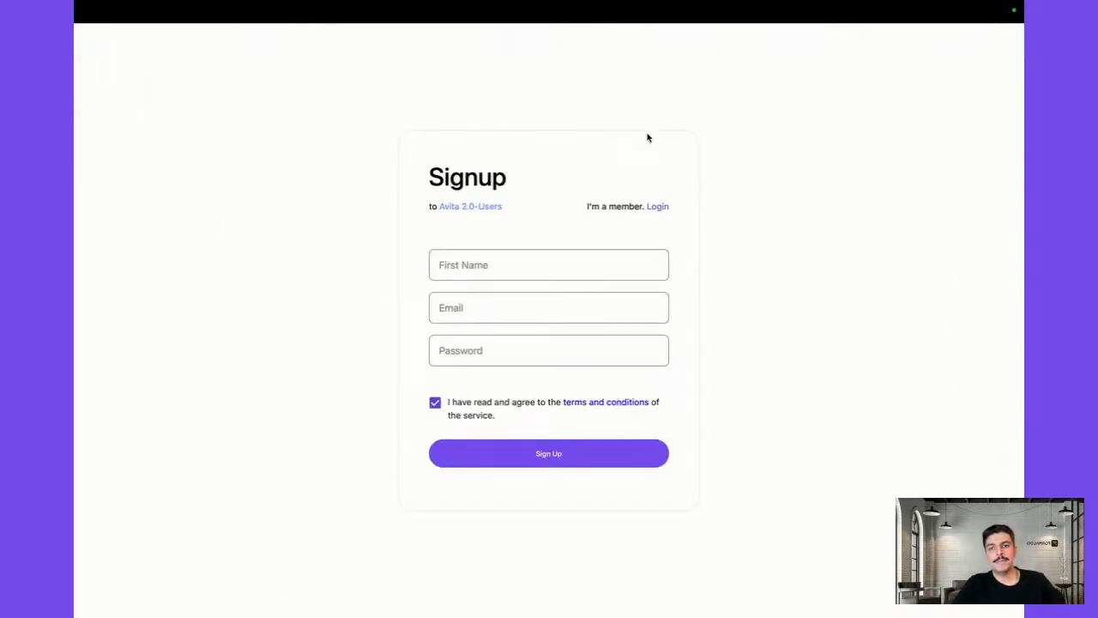
Fill the Signup form with a first name, e-mail and the suggested strong password, then submit
{"action": "left_click", "coordinate": [539, 277]}
{"action": "type", "text": "Fa"}
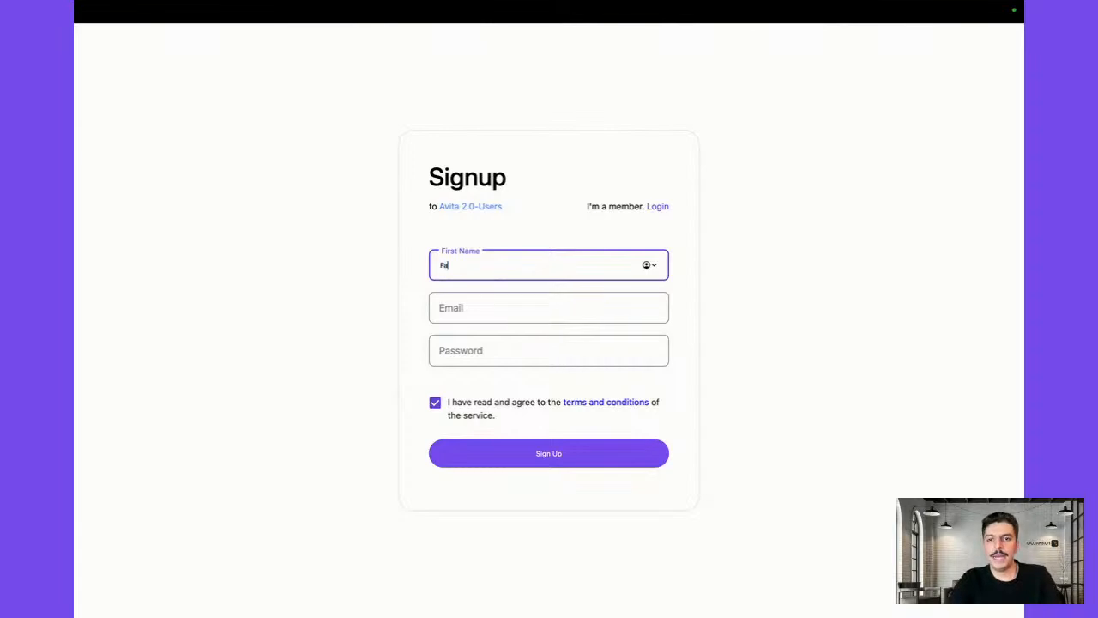
{"action": "type", "text": "rokh"}
{"action": "key", "text": "Tab"}
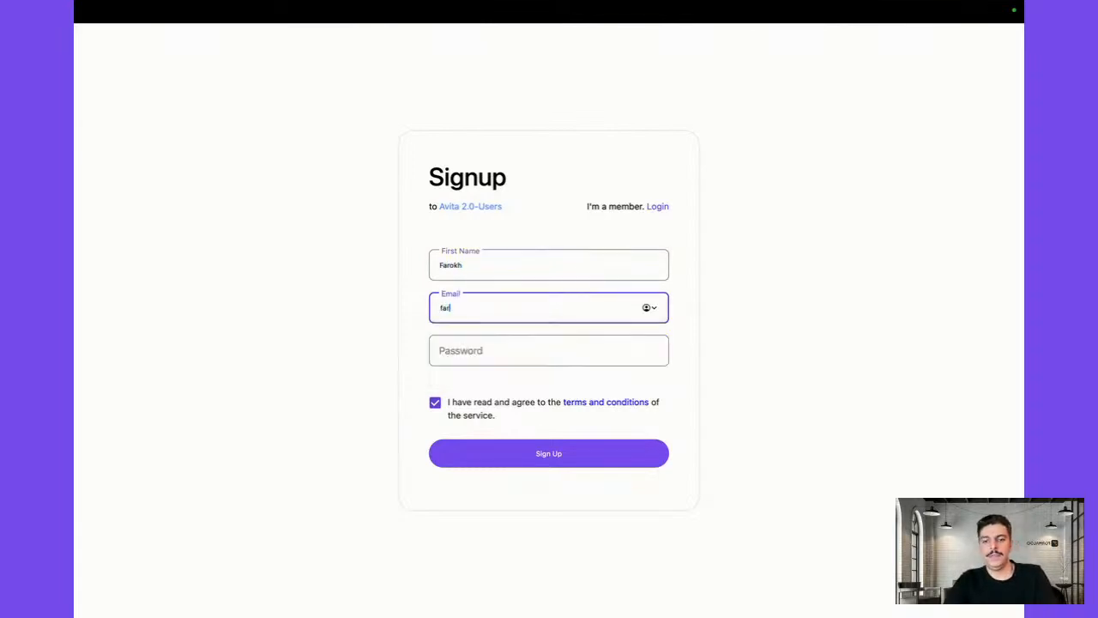
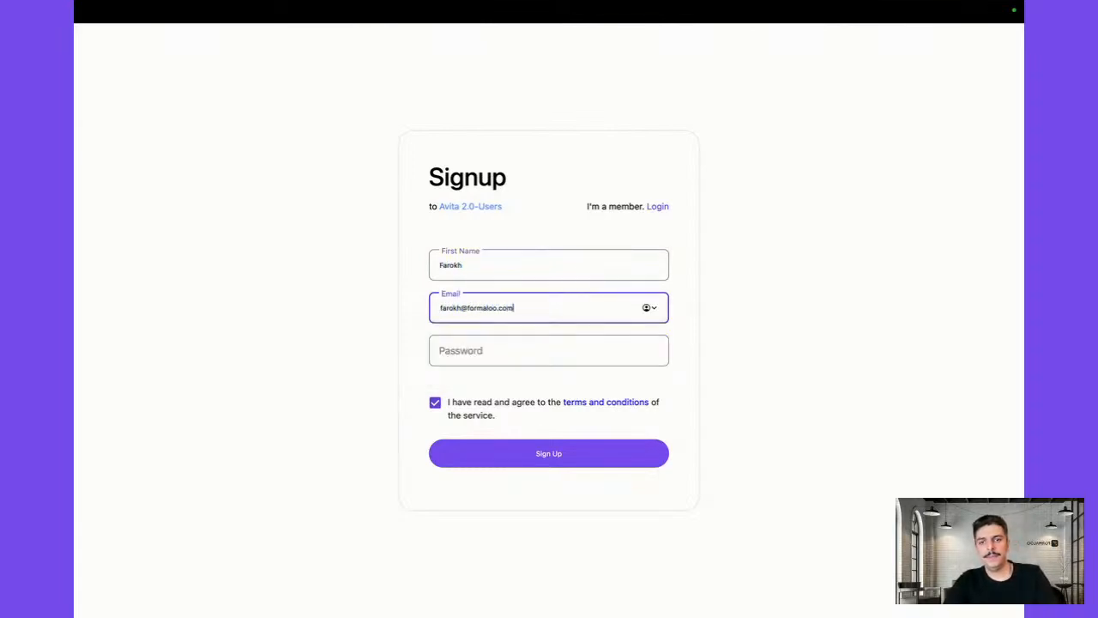
{"action": "key", "text": "Tab"}
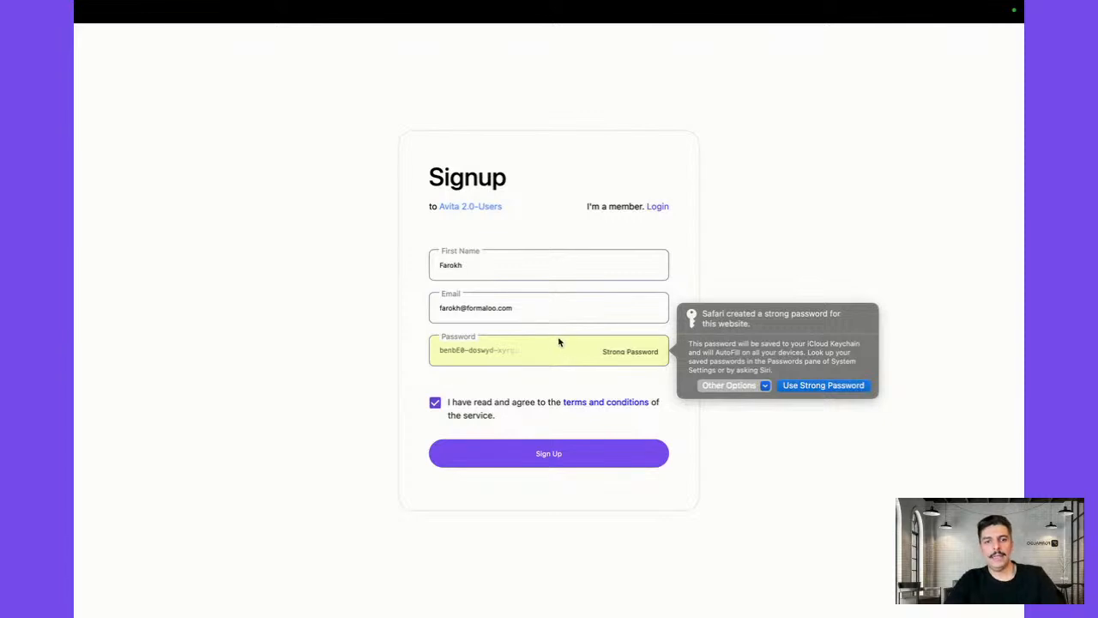
{"action": "left_click", "coordinate": [825, 388]}
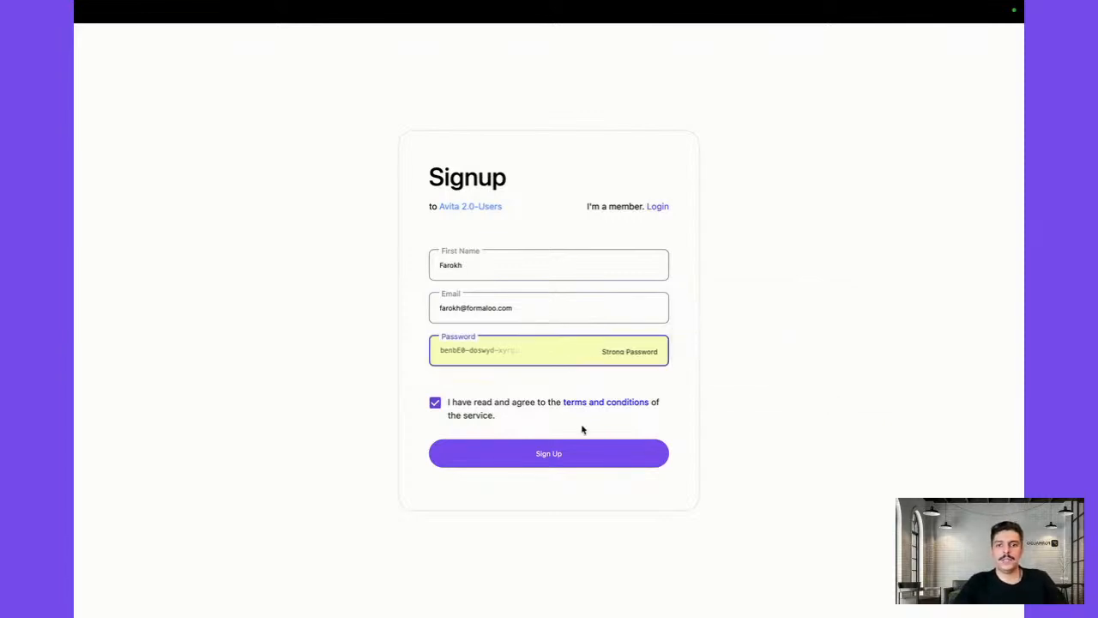
{"action": "left_click", "coordinate": [573, 448]}
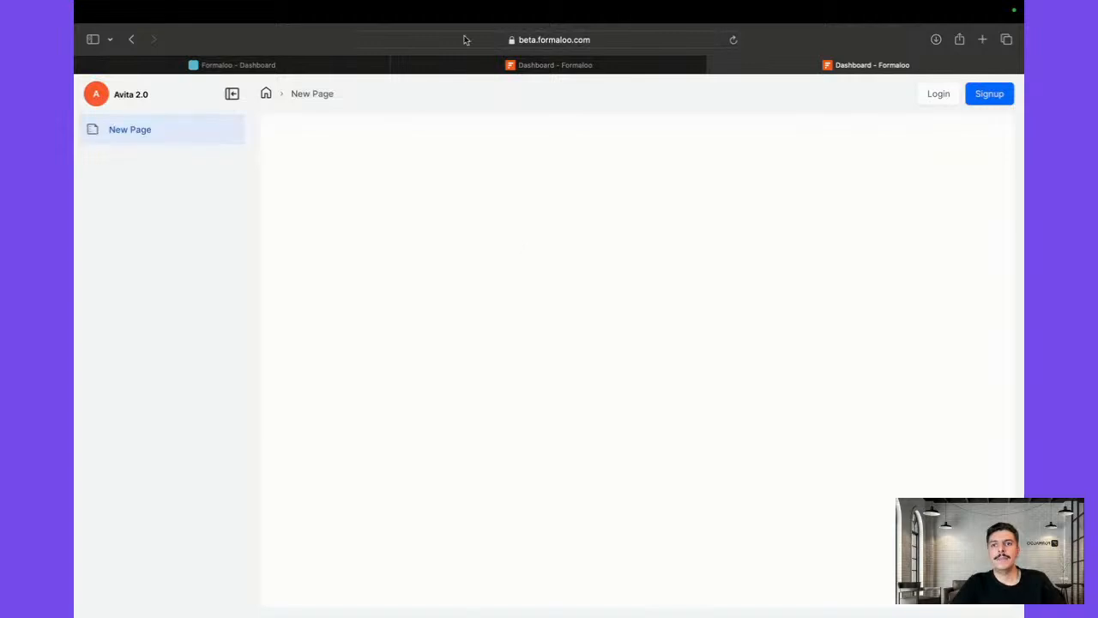
Check the User Portal's Avita 2.0-users table shows the new user as active, then reopen New Page
{"action": "left_click", "coordinate": [566, 67]}
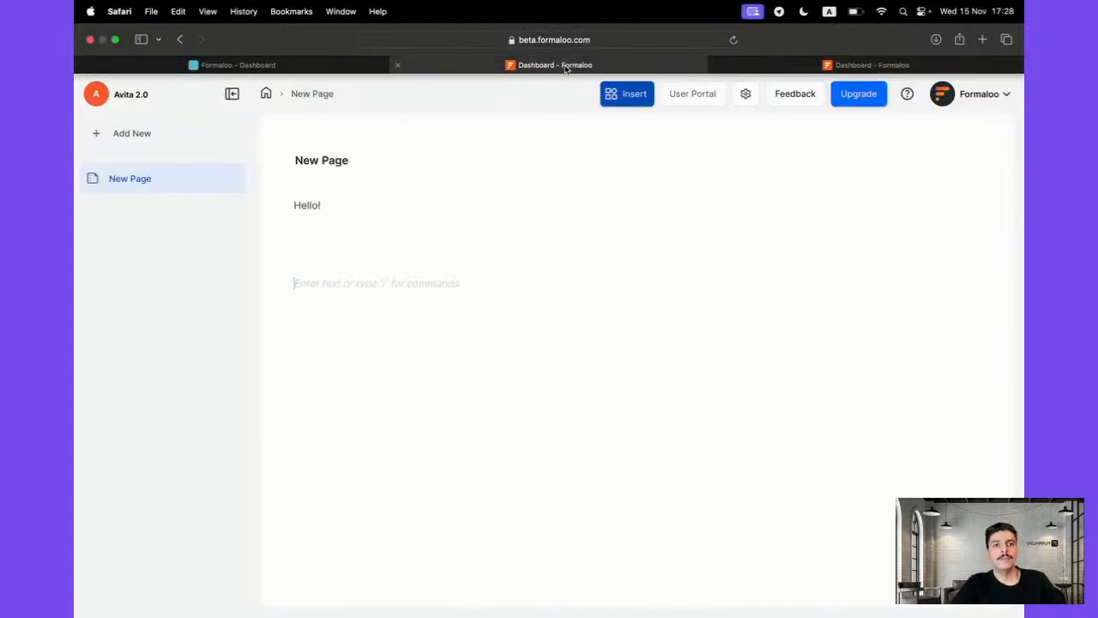
{"action": "left_click", "coordinate": [690, 93]}
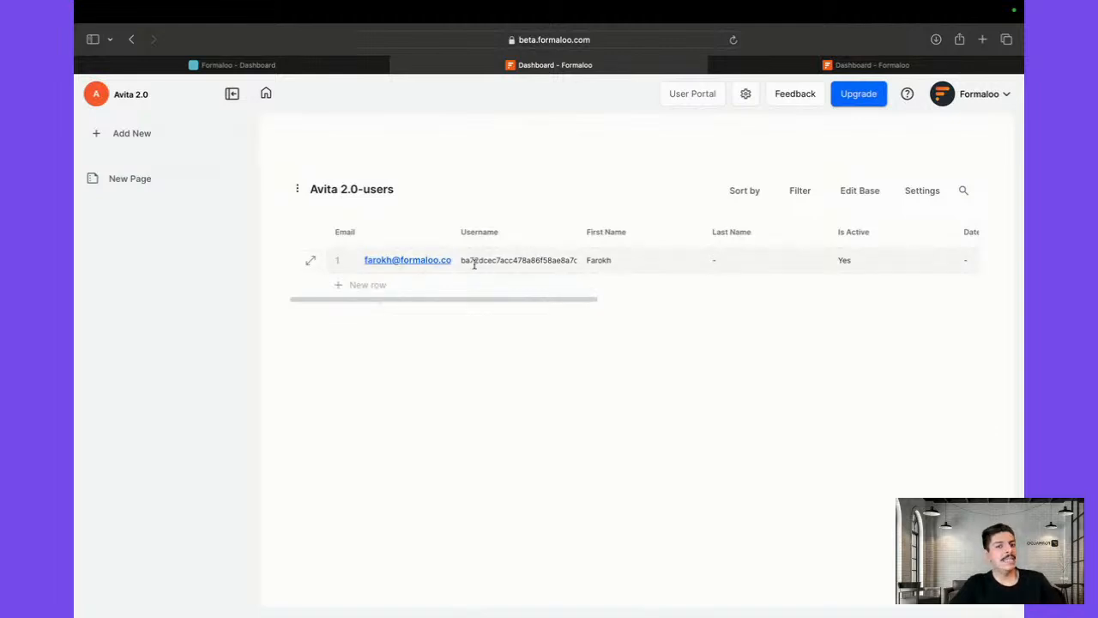
{"action": "scroll", "coordinate": [474, 264], "scroll_direction": "right", "scroll_amount": 10}
{"action": "scroll", "coordinate": [474, 265], "scroll_direction": "left", "scroll_amount": 10}
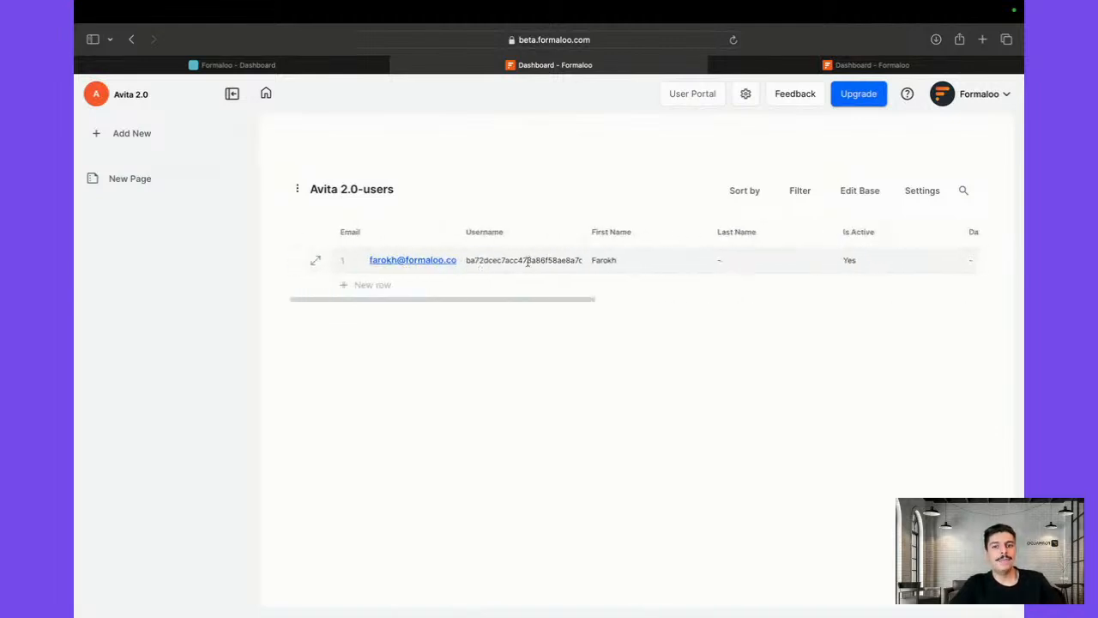
{"action": "scroll", "coordinate": [578, 260], "scroll_direction": "right", "scroll_amount": 10}
{"action": "scroll", "coordinate": [578, 260], "scroll_direction": "left", "scroll_amount": 10}
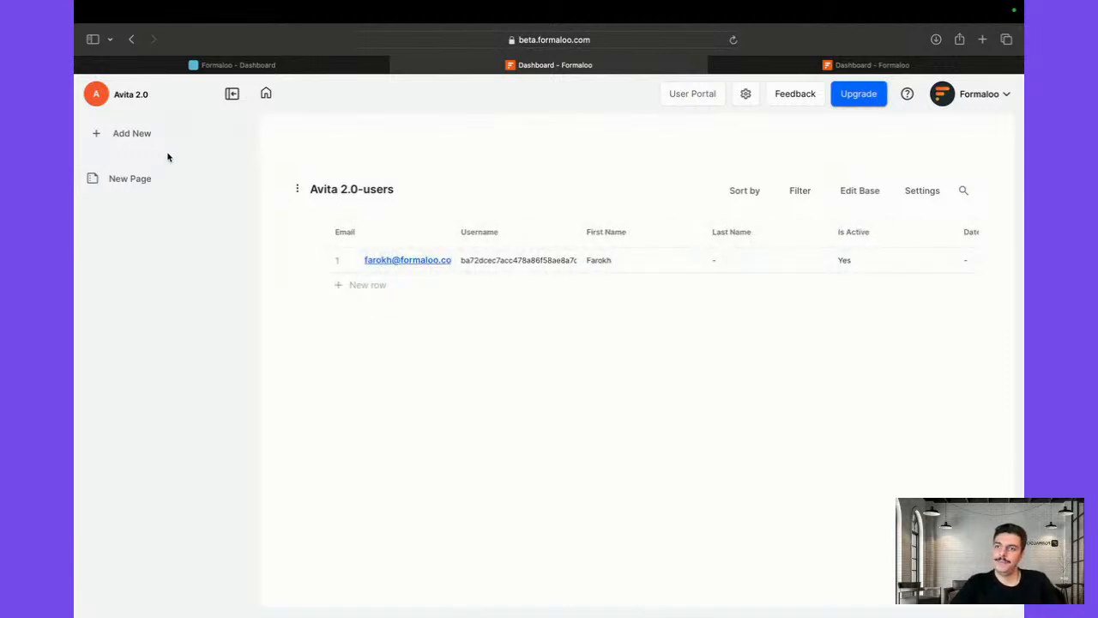
{"action": "left_click", "coordinate": [171, 187]}
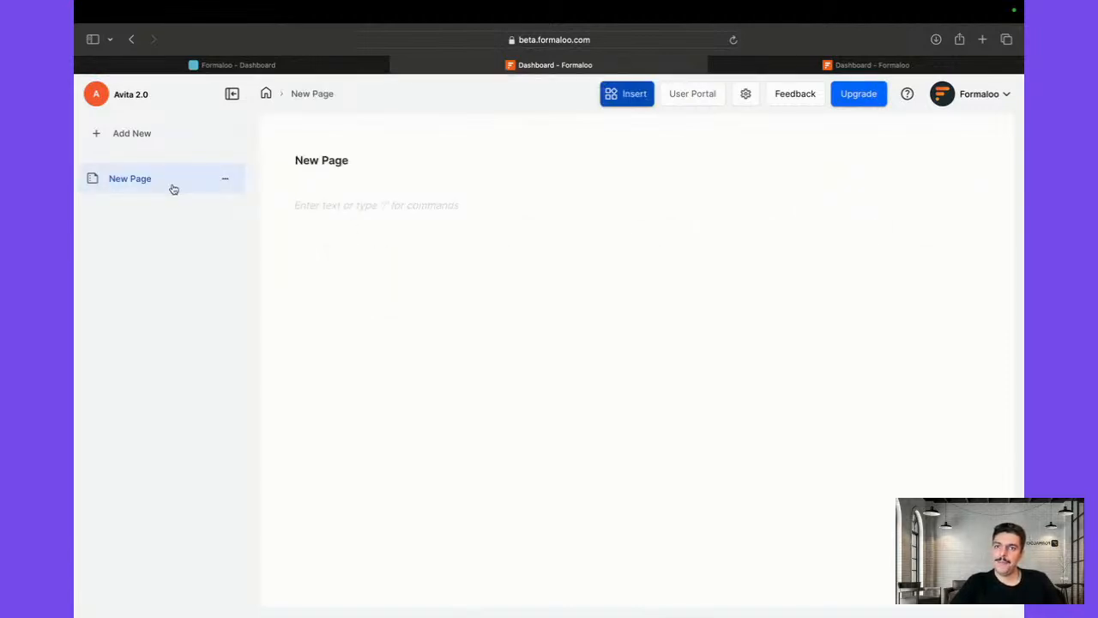
Add a new menu to the sidebar and rename it 'My Portal'
{"action": "left_click", "coordinate": [233, 178]}
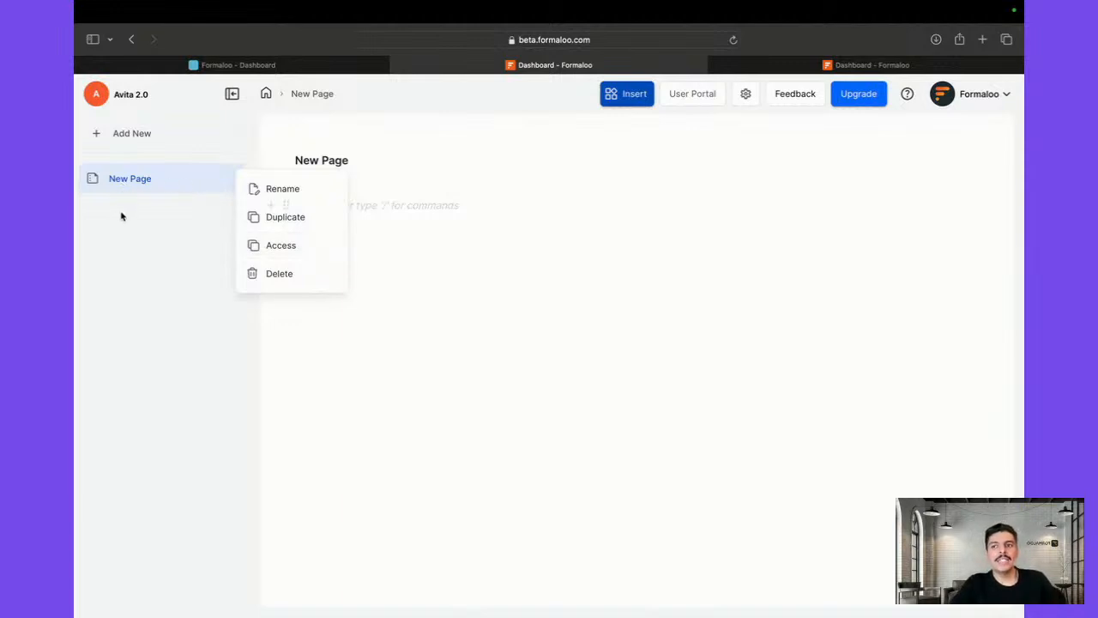
{"action": "left_click", "coordinate": [118, 135]}
{"action": "left_click", "coordinate": [118, 135]}
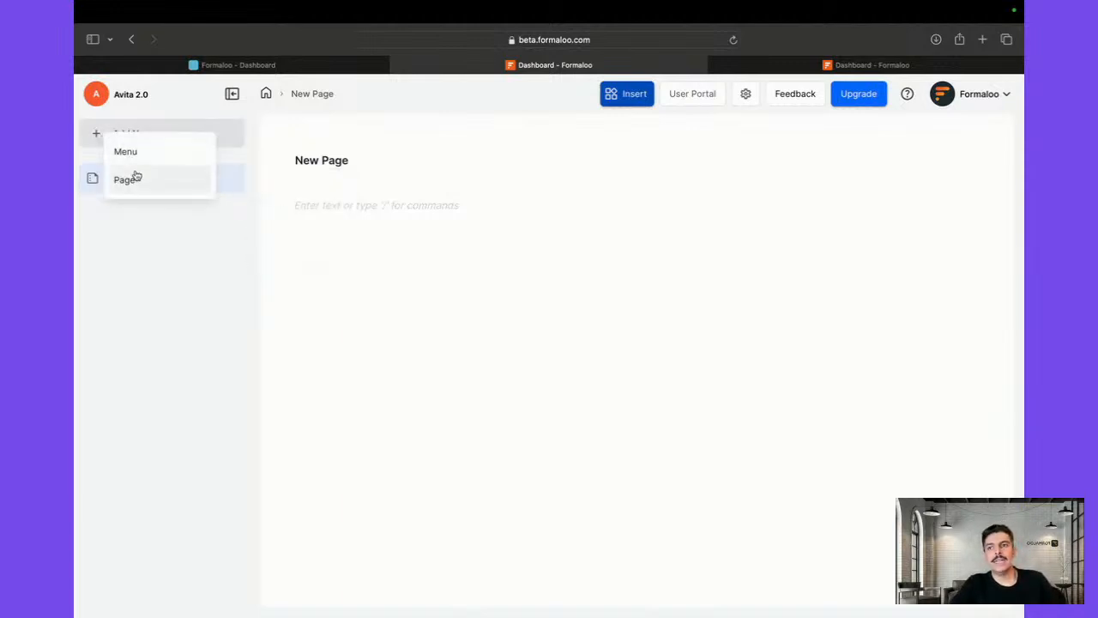
{"action": "left_click", "coordinate": [126, 150]}
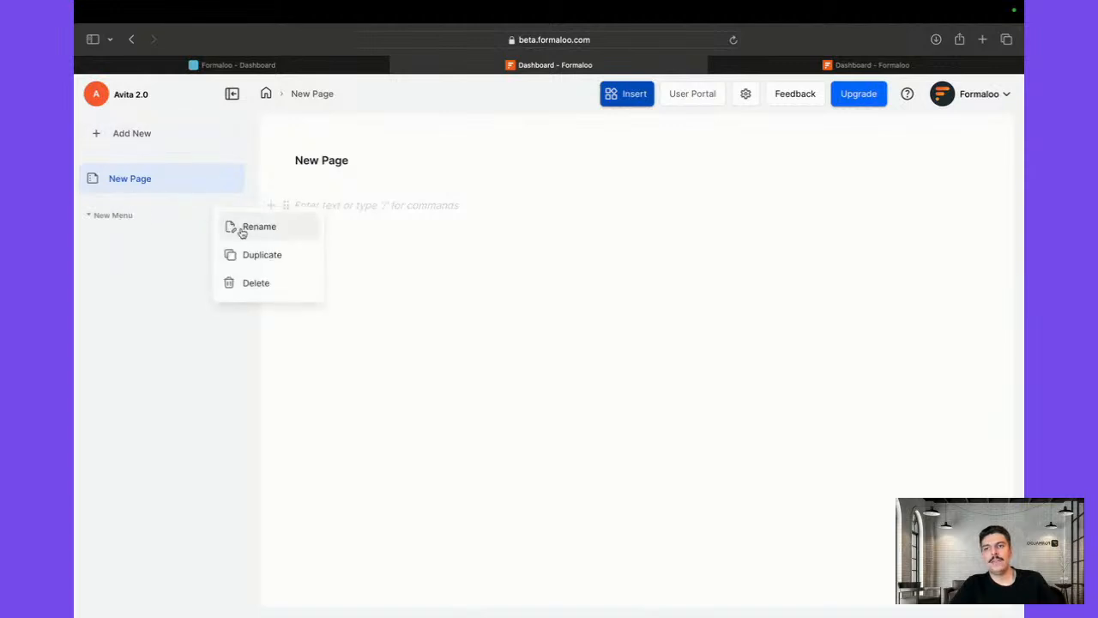
{"action": "left_click", "coordinate": [245, 229]}
{"action": "key", "text": "super+a"}
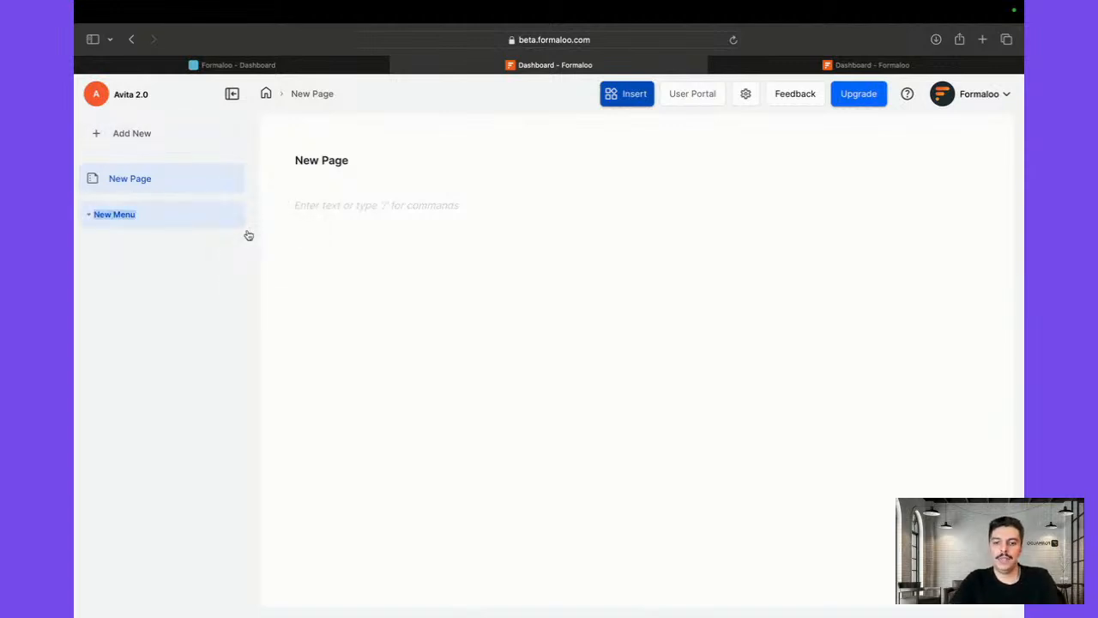
{"action": "type", "text": "M"}
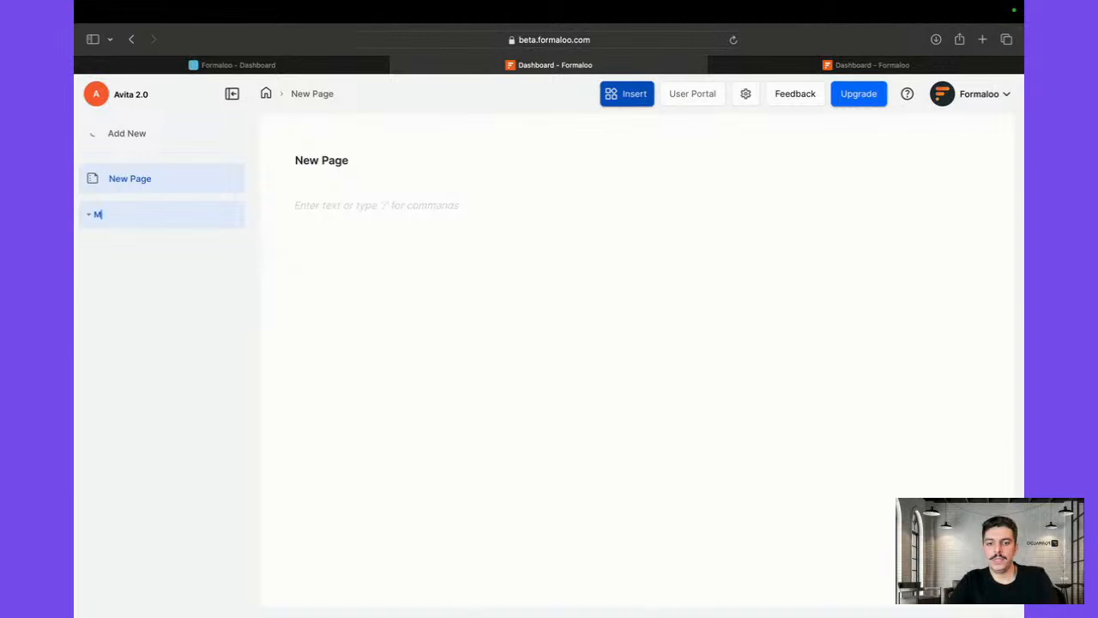
{"action": "type", "text": "y"}
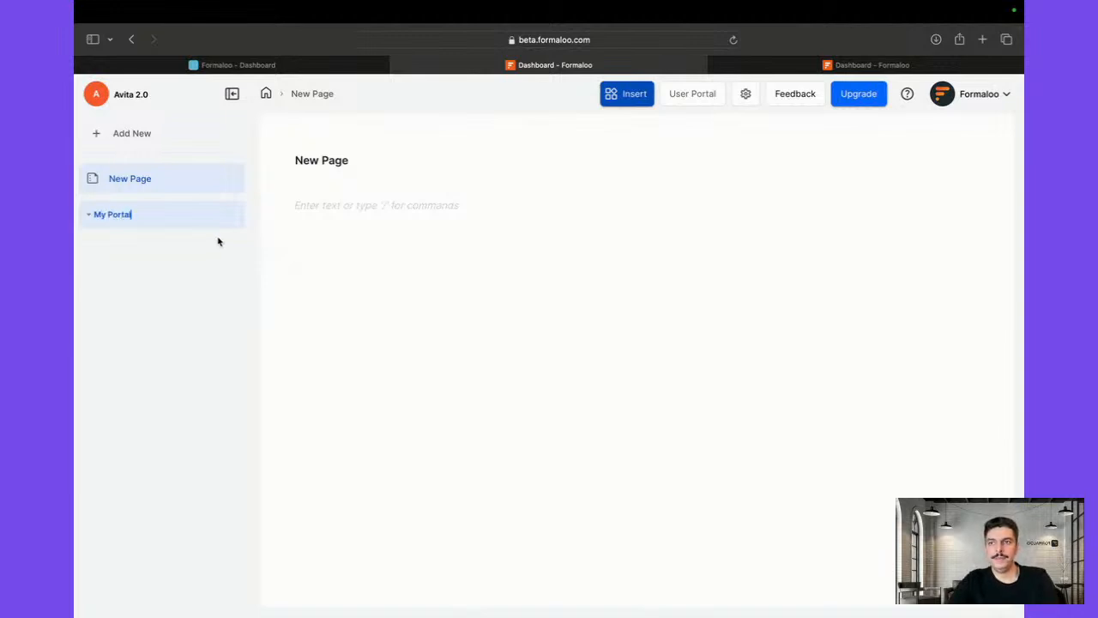
{"action": "type", "text": " Portal"}
{"action": "key", "text": "Return"}
Add a page under My Portal and rename it 'My tickets'
{"action": "left_click", "coordinate": [231, 214]}
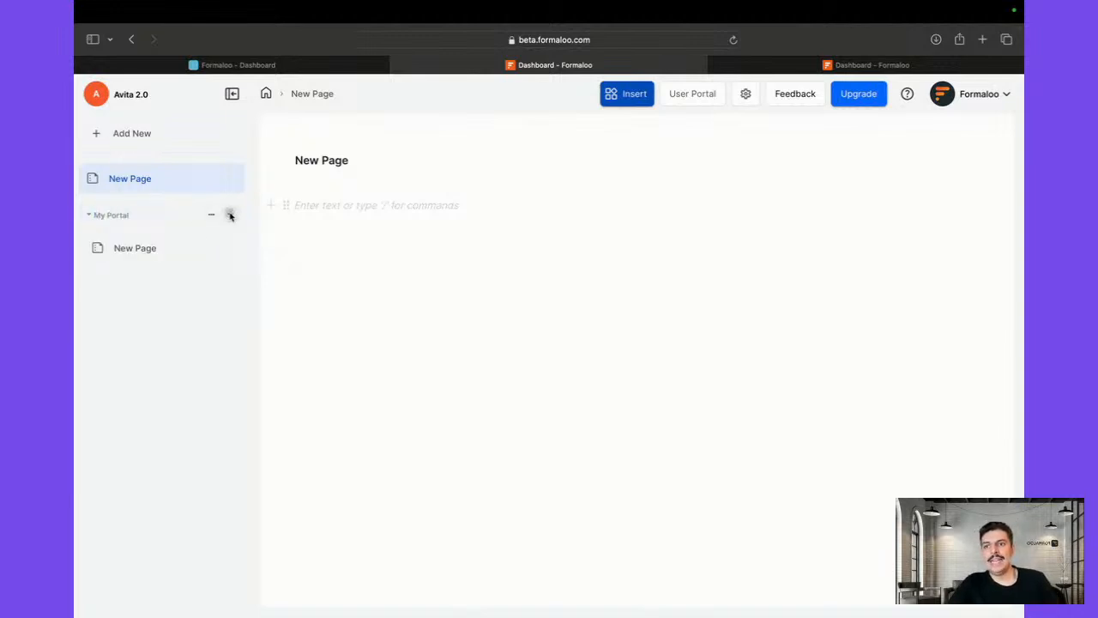
{"action": "double_click", "coordinate": [151, 249]}
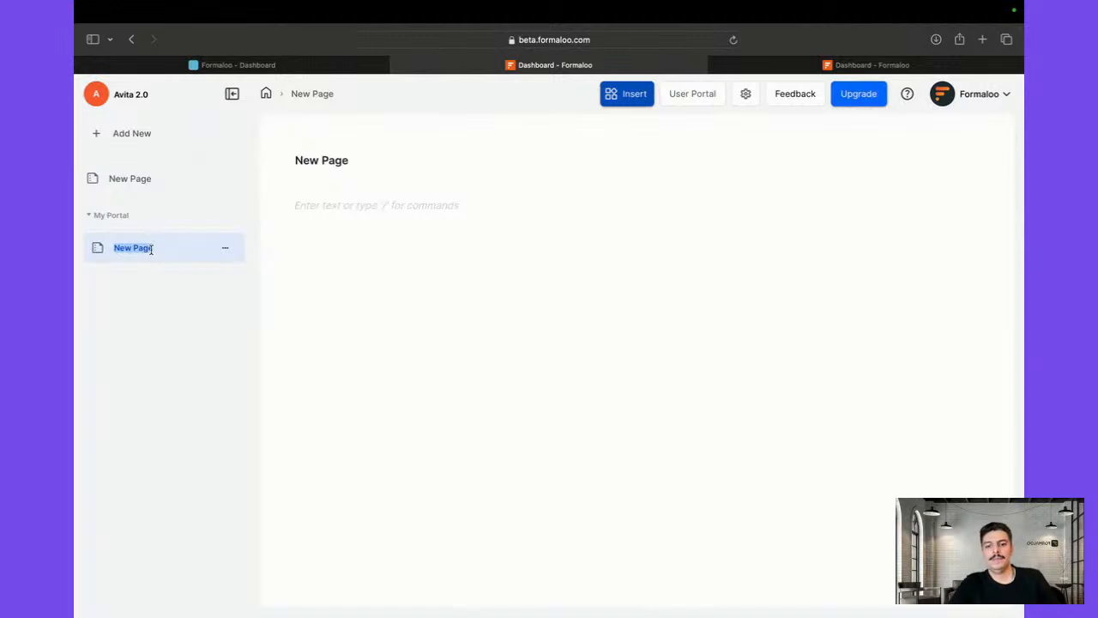
{"action": "type", "text": "My ti"}
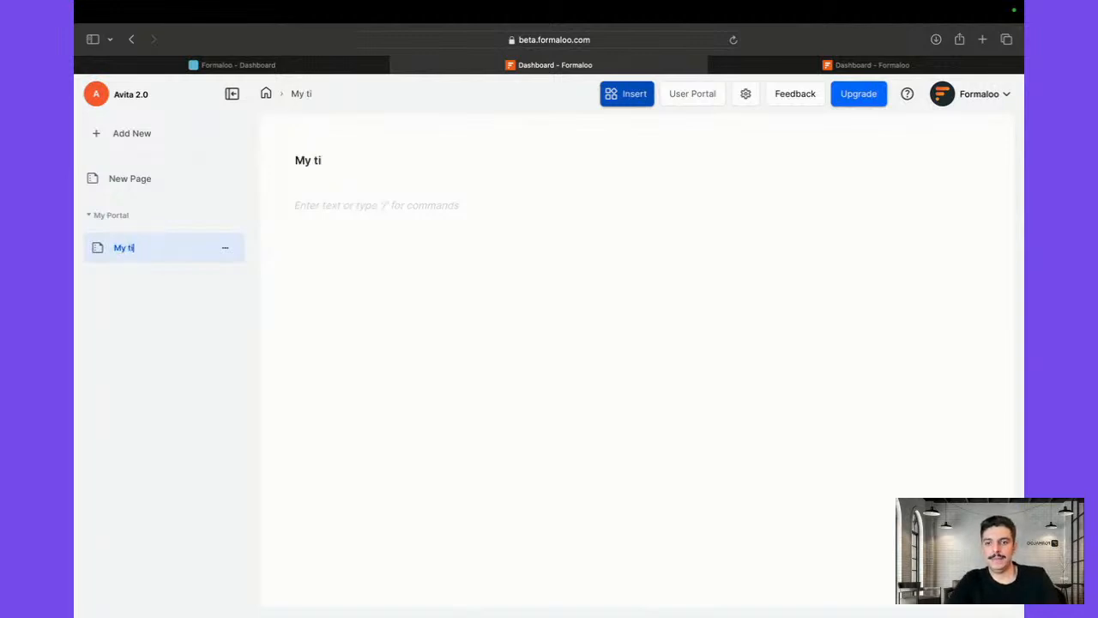
{"action": "type", "text": "ckets"}
{"action": "key", "text": "Return"}
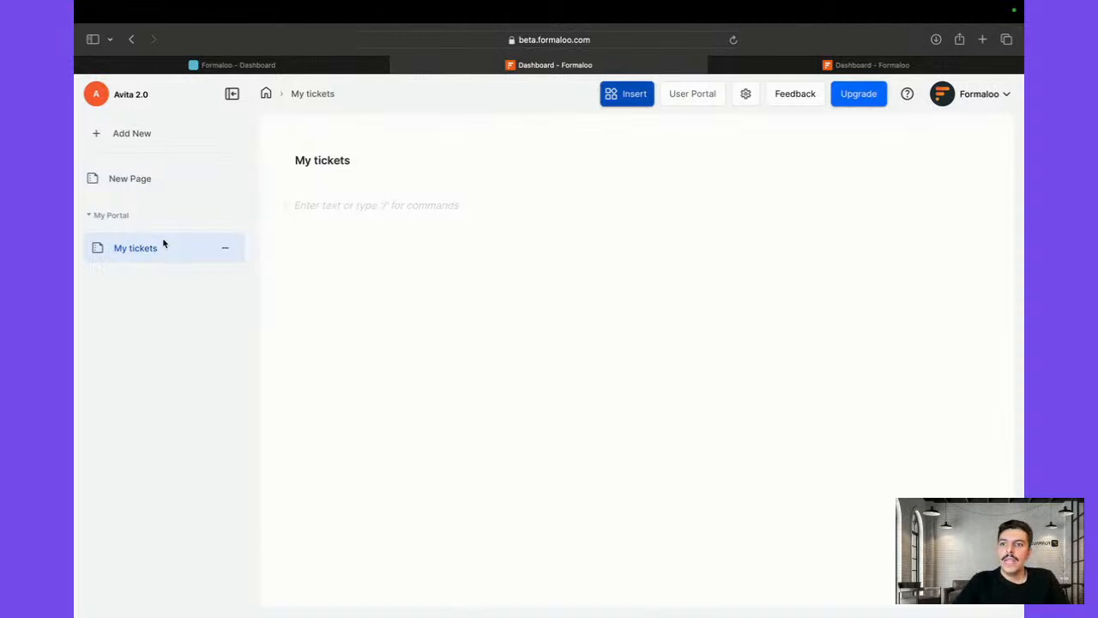
Set the My tickets page's access to Logged in users and save
{"action": "left_click", "coordinate": [226, 250]}
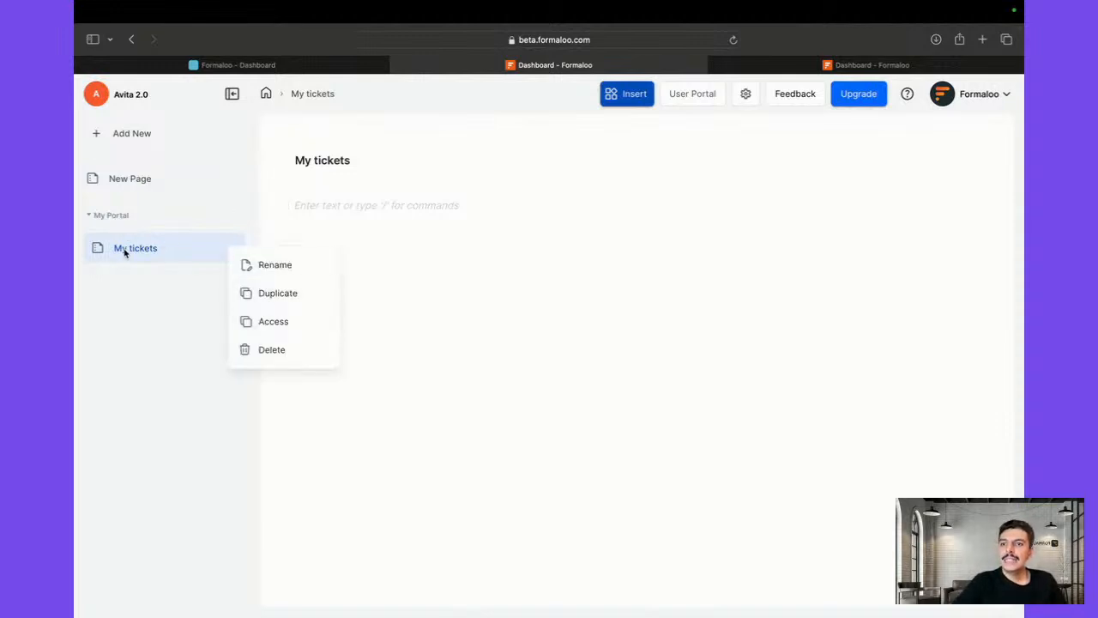
{"action": "left_click", "coordinate": [284, 328]}
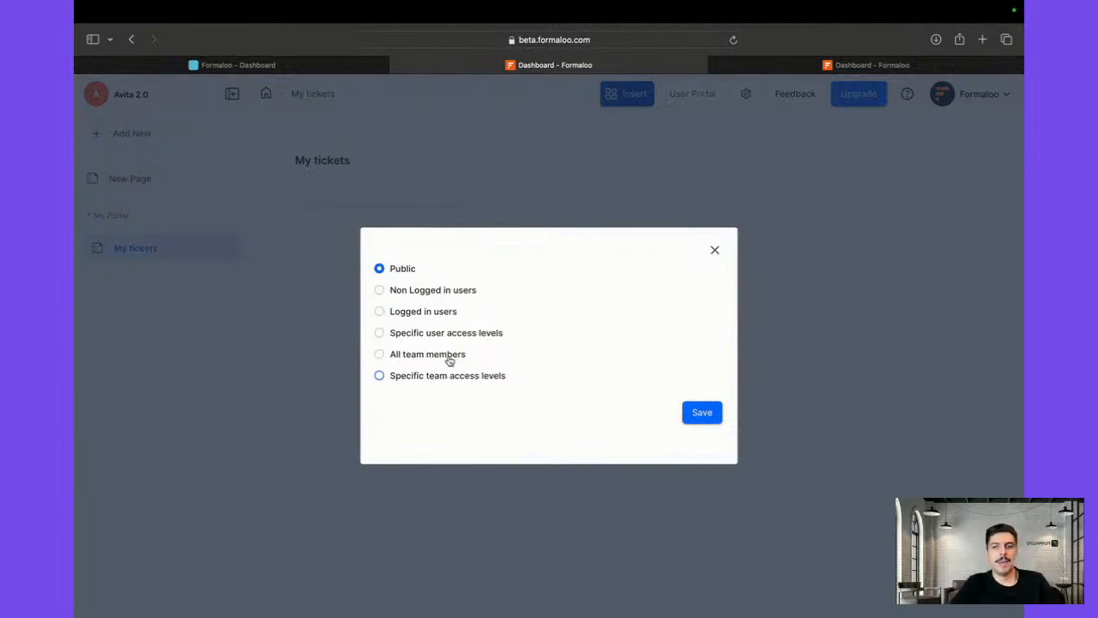
{"action": "left_click", "coordinate": [400, 319]}
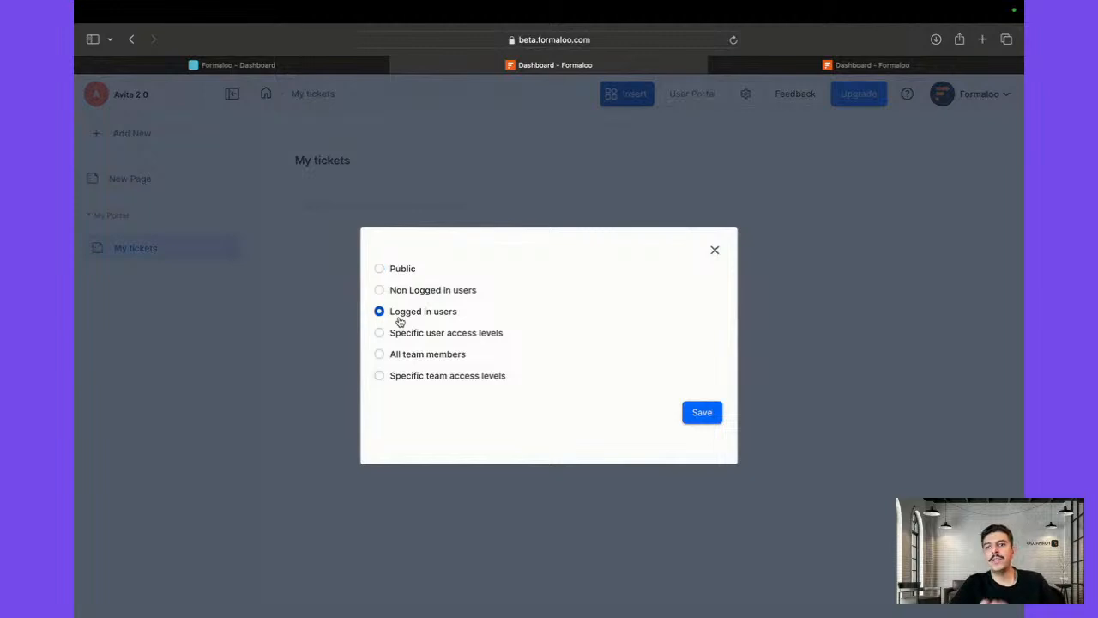
{"action": "left_click", "coordinate": [717, 416]}
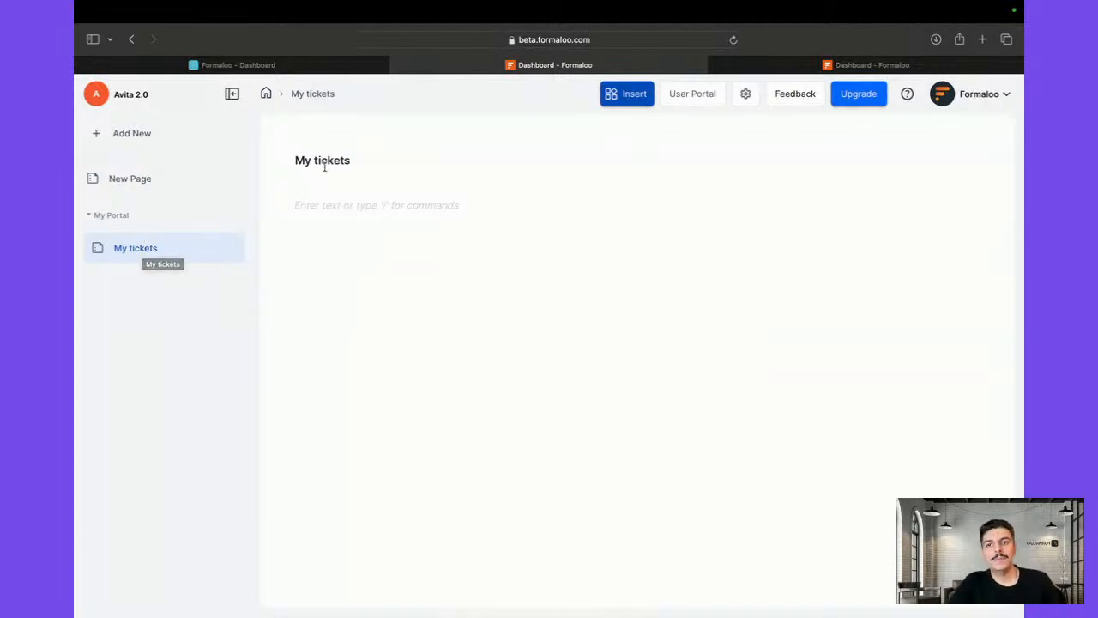
{"action": "left_click", "coordinate": [325, 203]}
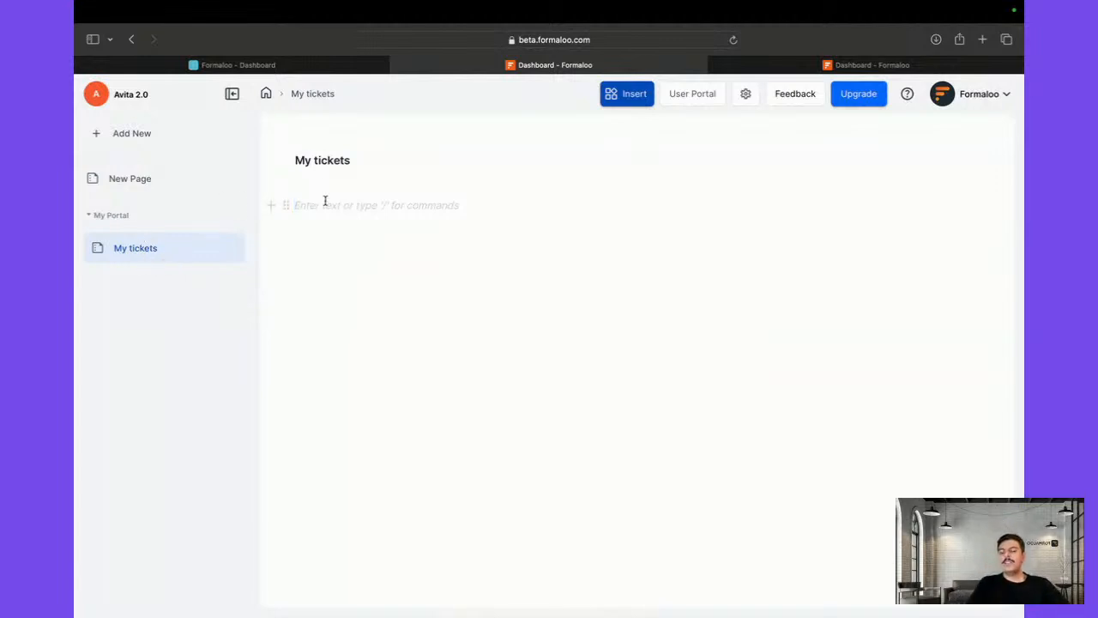
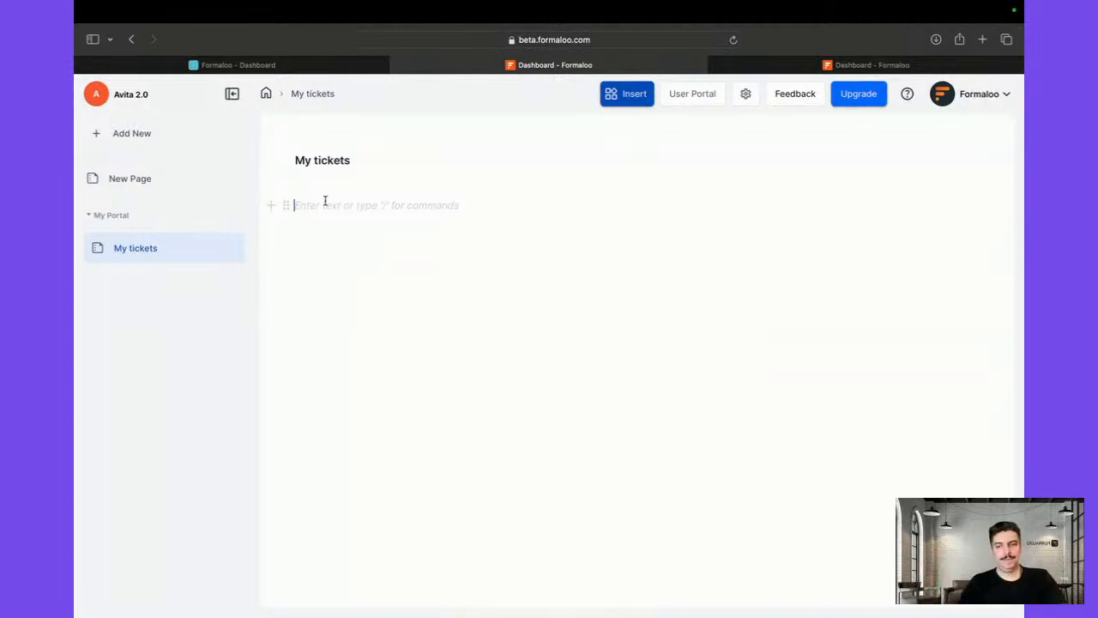
Try a table block on My tickets, find no 'tic' data source, discard it, and return to the dashboard
{"action": "type", "text": "/"}
{"action": "left_click", "coordinate": [347, 262]}
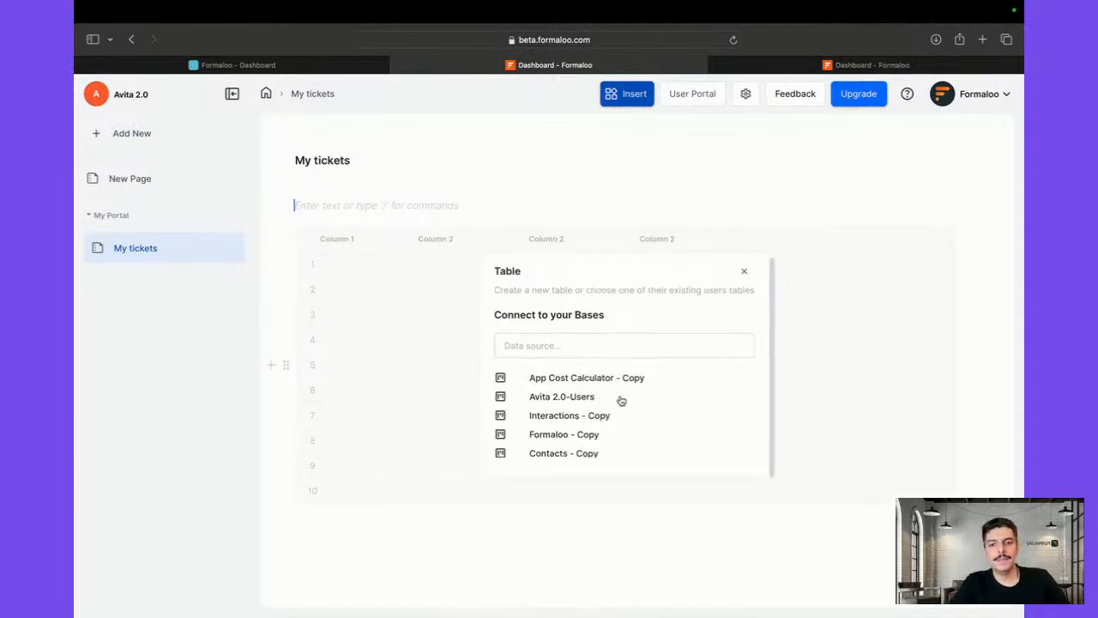
{"action": "left_click", "coordinate": [567, 350]}
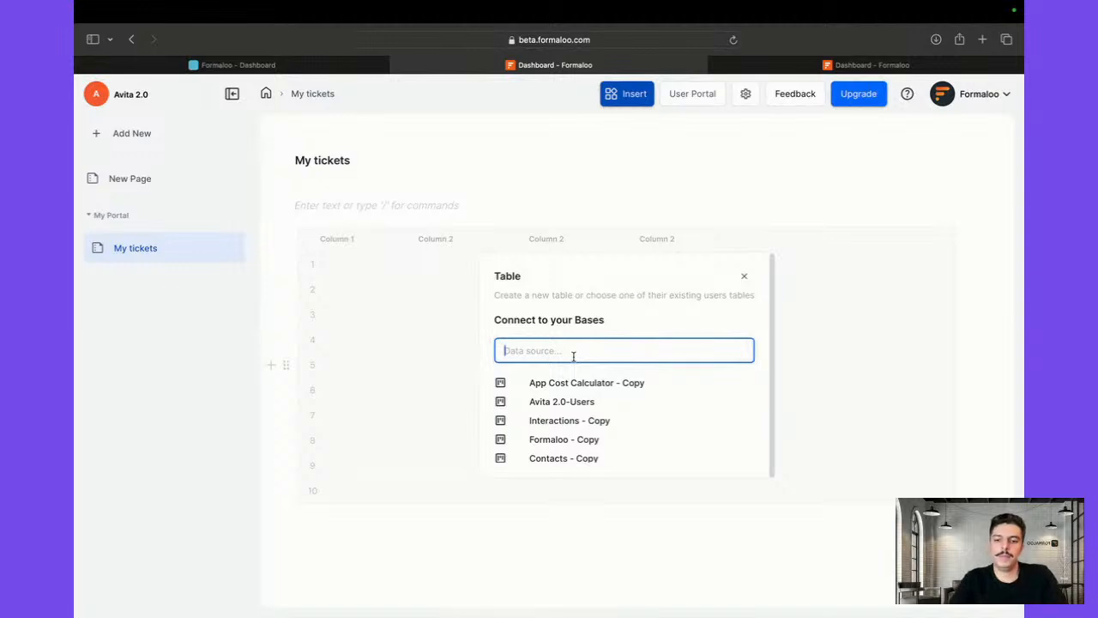
{"action": "type", "text": "ticket"}
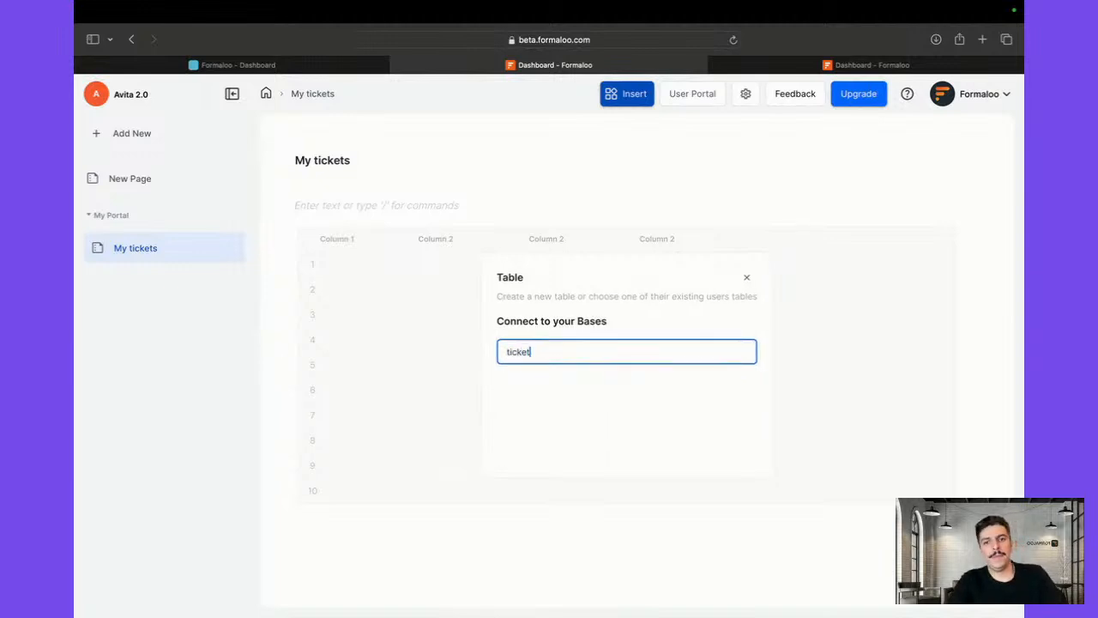
{"action": "left_click", "coordinate": [482, 383]}
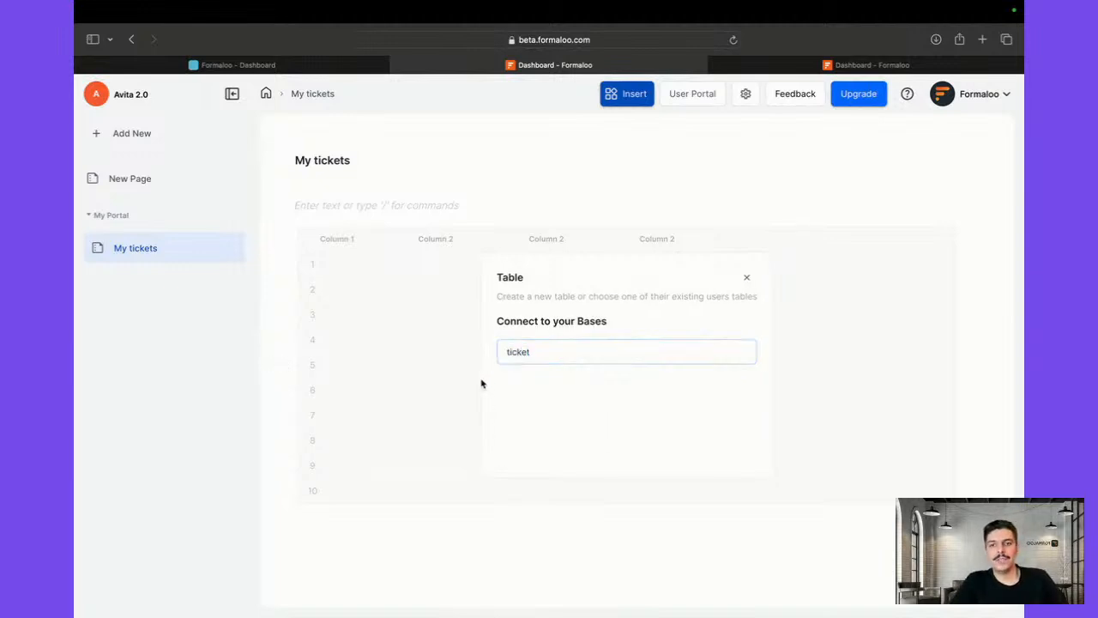
{"action": "left_click", "coordinate": [496, 186]}
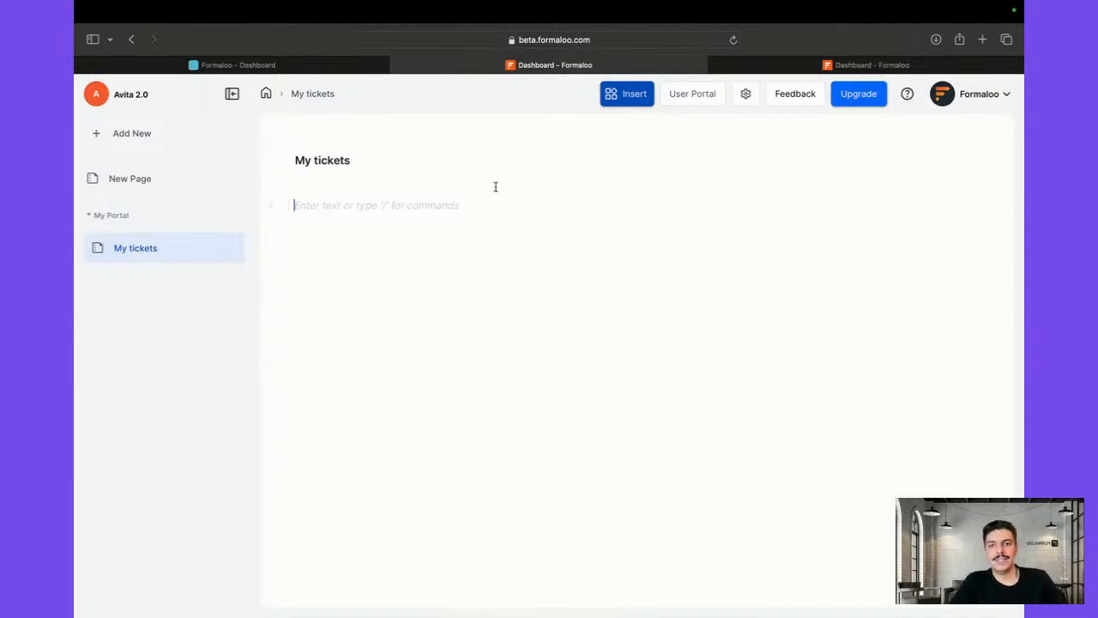
{"action": "left_click", "coordinate": [264, 93]}
Switch the other dashboard tab to the Testing Formaloo workspace
{"action": "scroll", "coordinate": [400, 219], "scroll_direction": "down", "scroll_amount": 3}
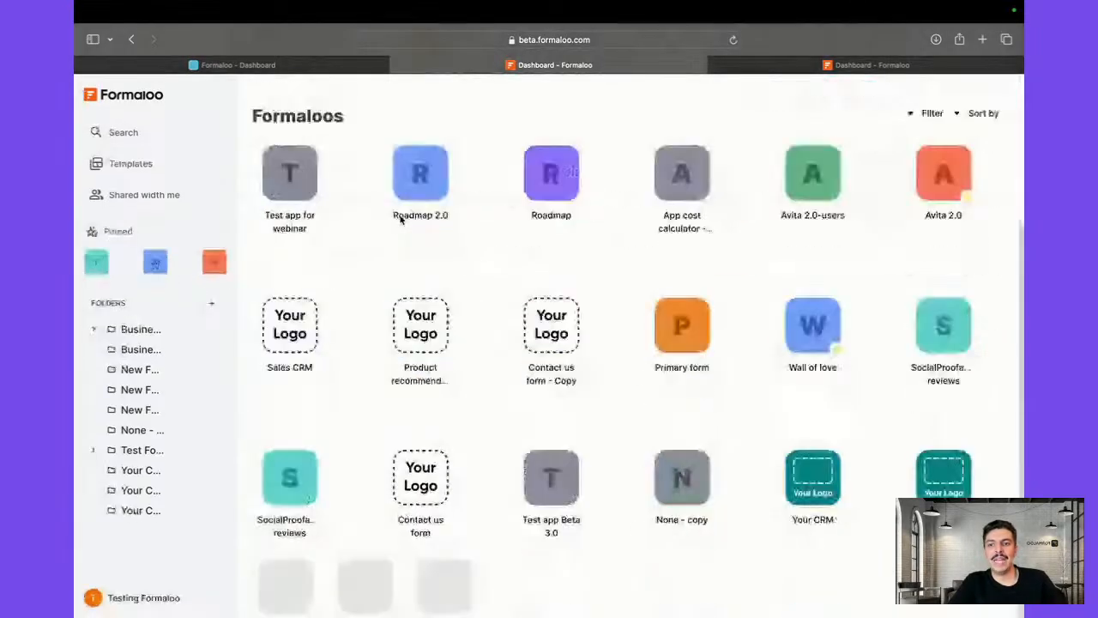
{"action": "scroll", "coordinate": [400, 219], "scroll_direction": "down", "scroll_amount": 4}
{"action": "scroll", "coordinate": [311, 119], "scroll_direction": "up", "scroll_amount": 10}
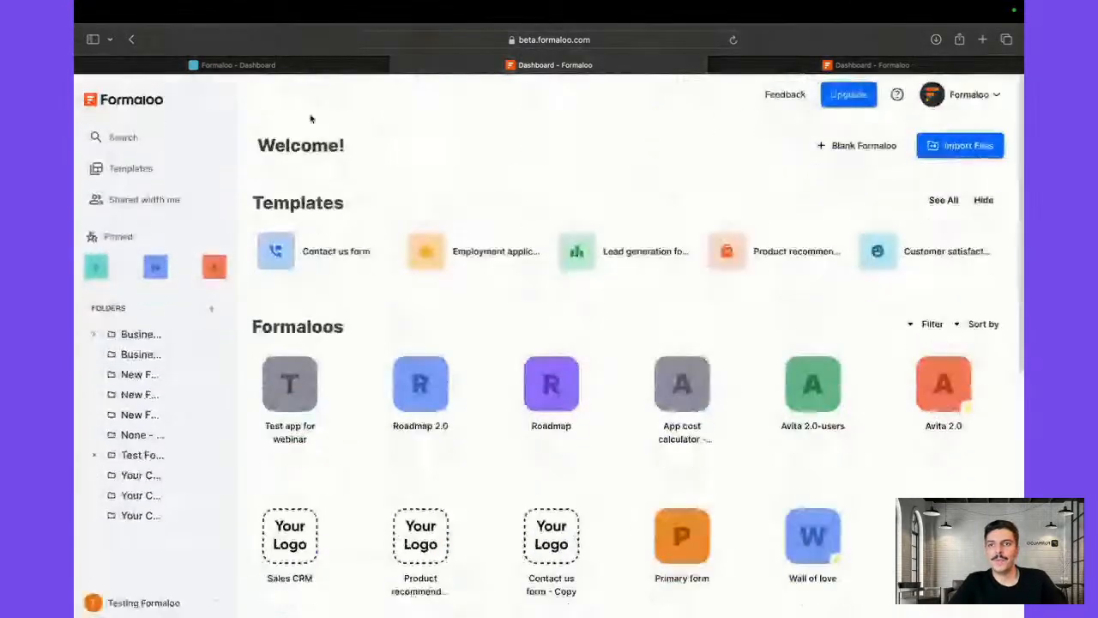
{"action": "left_click", "coordinate": [312, 65]}
{"action": "scroll", "coordinate": [386, 410], "scroll_direction": "down", "scroll_amount": 5}
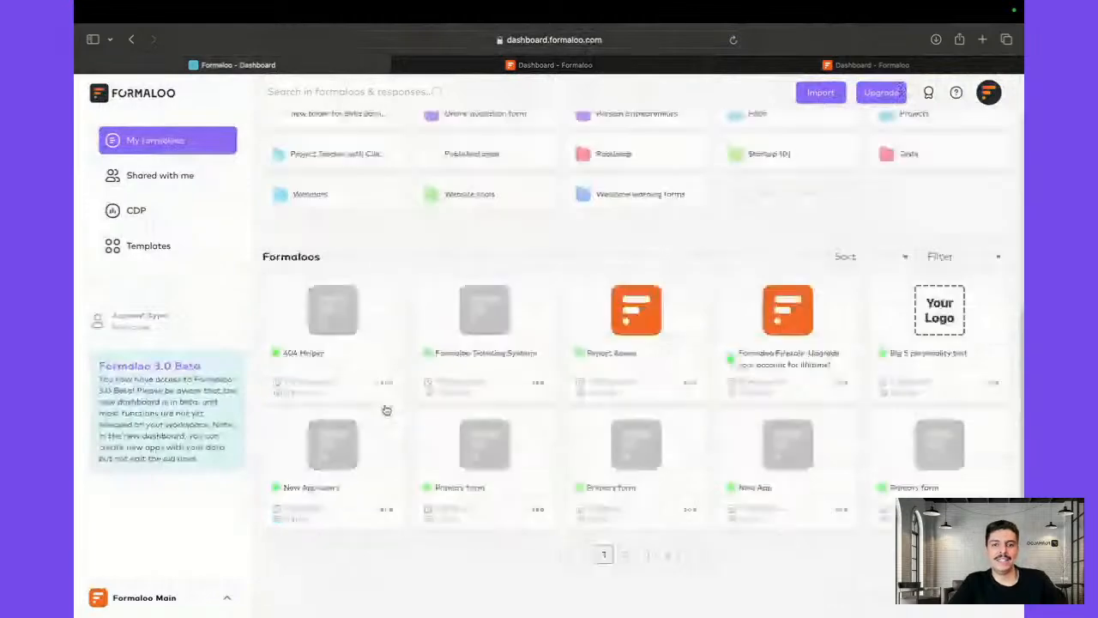
{"action": "left_click", "coordinate": [141, 598]}
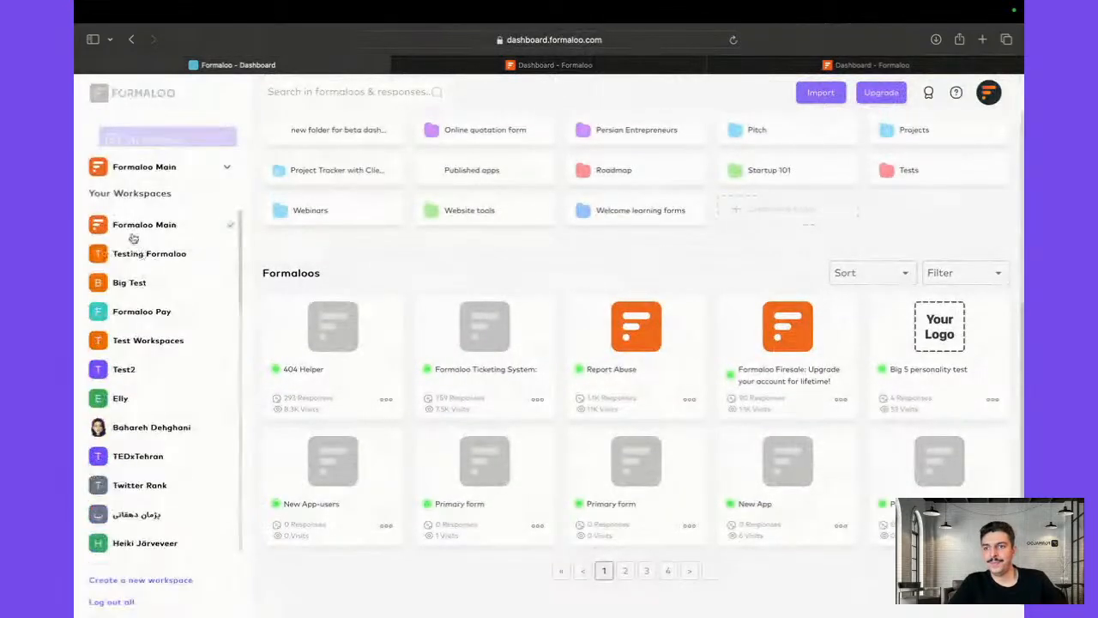
{"action": "left_click", "coordinate": [150, 253]}
Create a new blank formaloo from the Create a formaloo section
{"action": "left_click", "coordinate": [525, 66]}
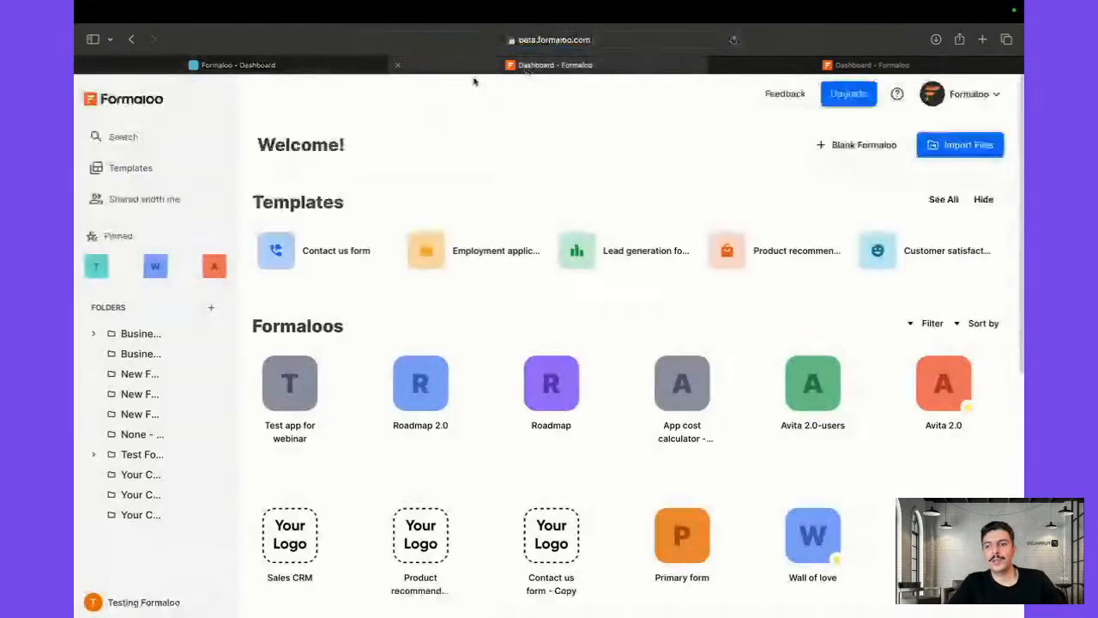
{"action": "left_click", "coordinate": [253, 65]}
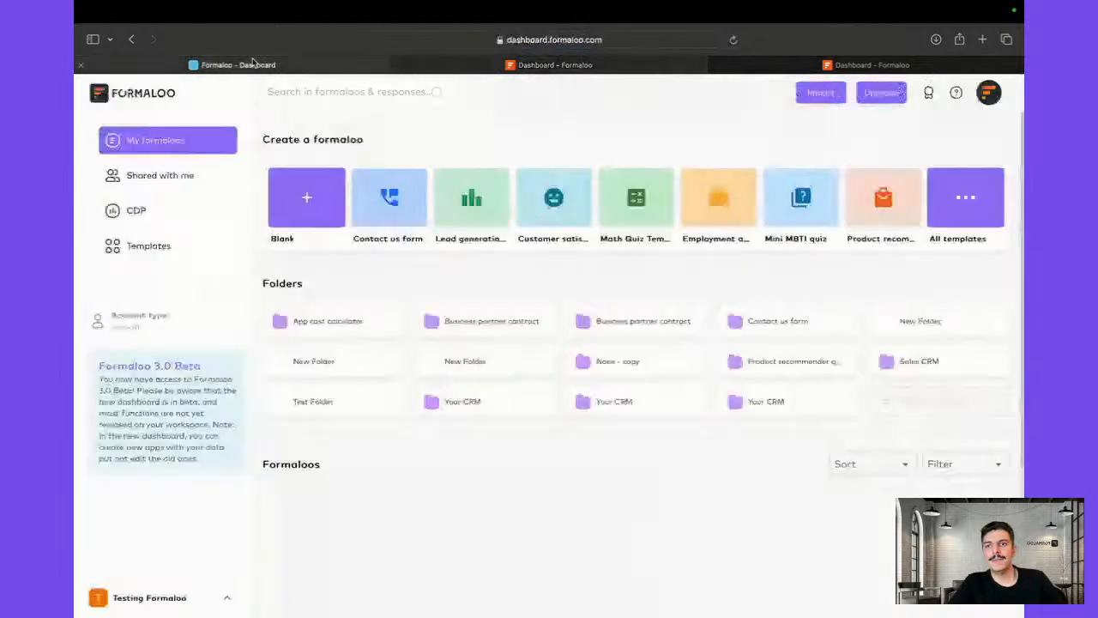
{"action": "scroll", "coordinate": [242, 365], "scroll_direction": "down", "scroll_amount": 5}
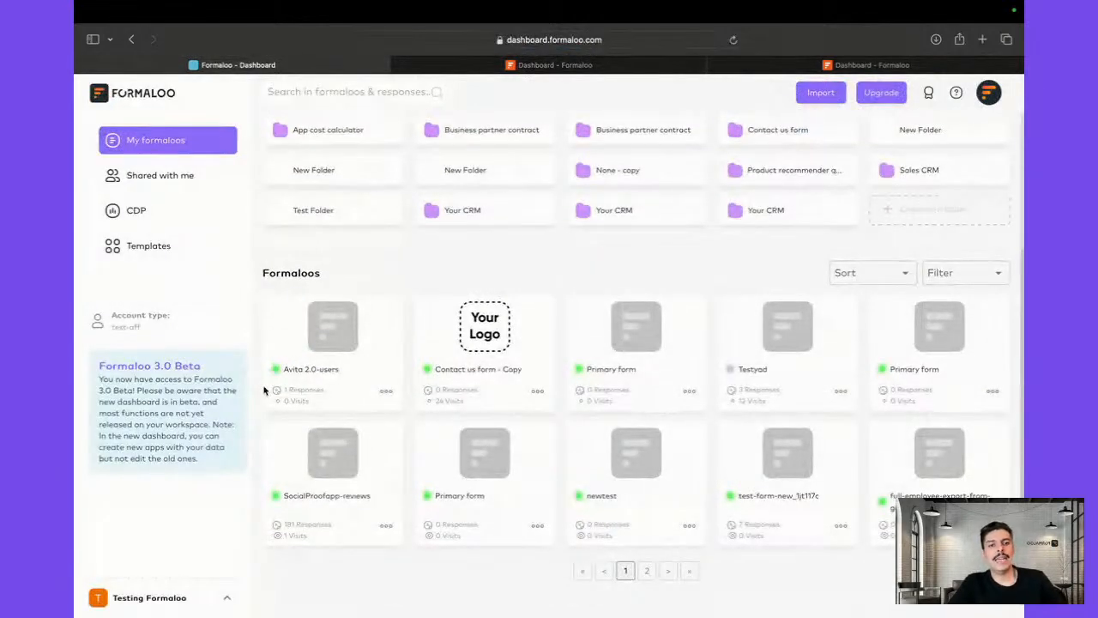
{"action": "scroll", "coordinate": [317, 361], "scroll_direction": "up", "scroll_amount": 5}
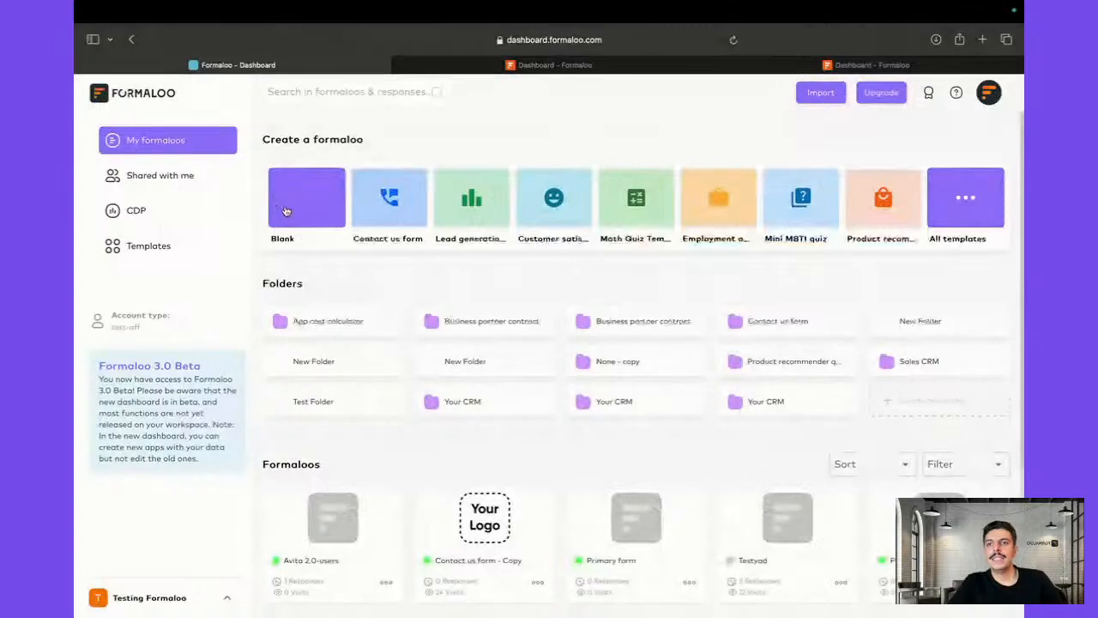
{"action": "left_click", "coordinate": [286, 211]}
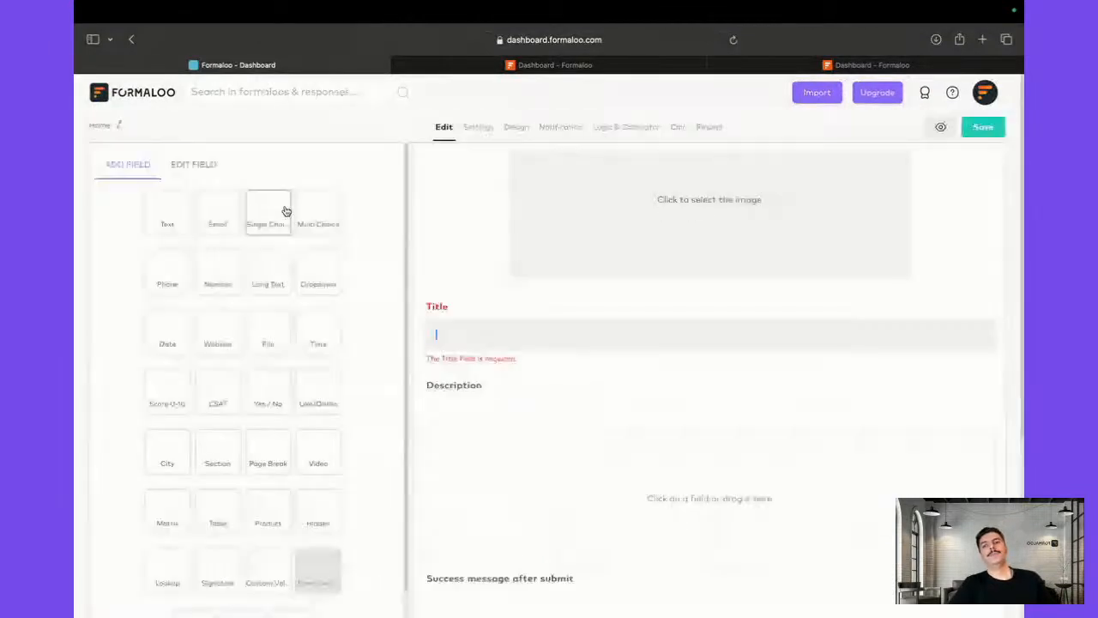
Title the form 'Ticket Form for Avito', then add and delete a trial 'Name' text field
{"action": "type", "text": "T"}
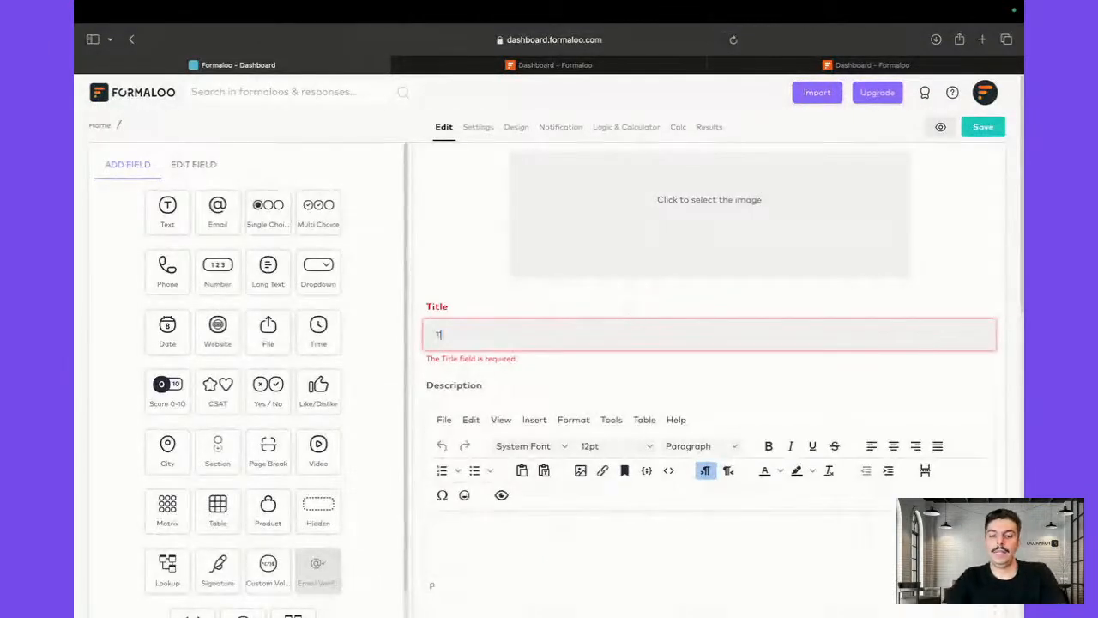
{"action": "type", "text": "icket Form"}
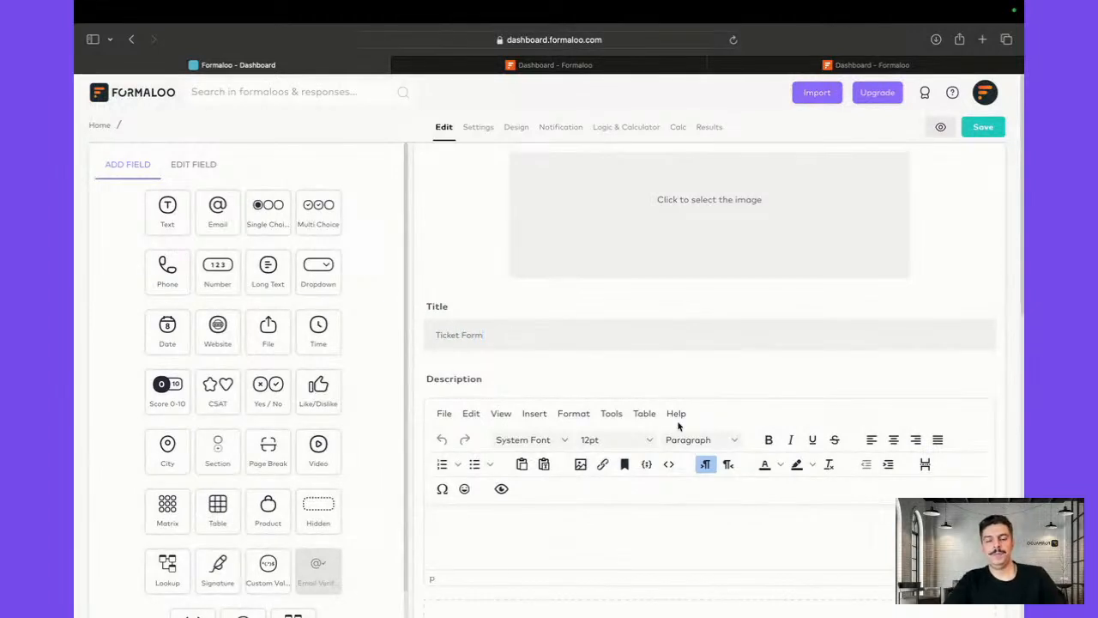
{"action": "type", "text": " for Avit"}
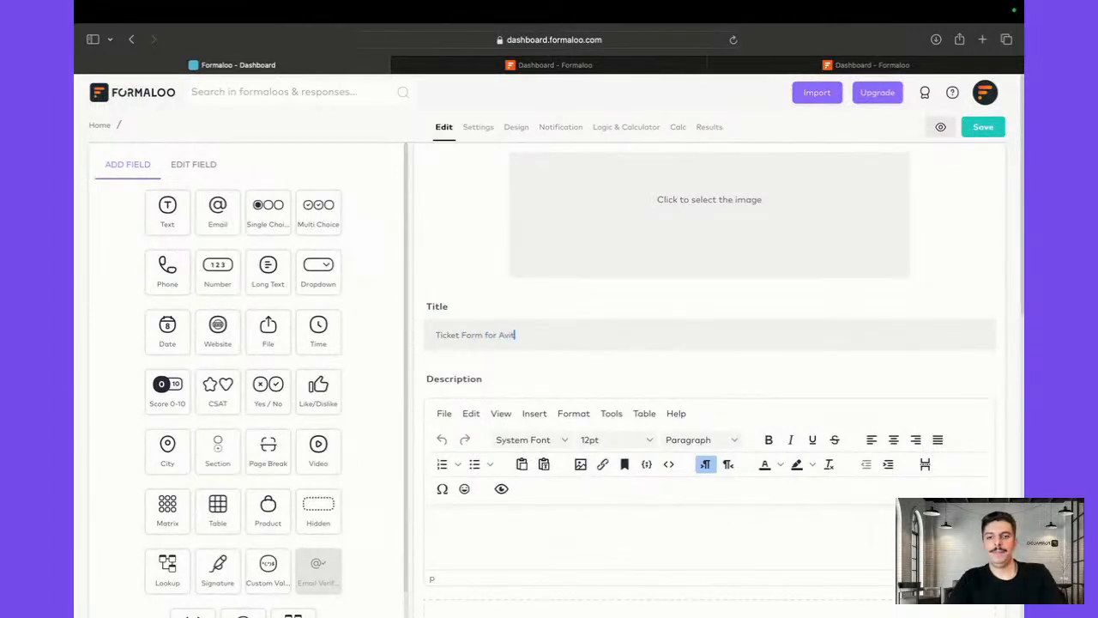
{"action": "type", "text": "o"}
{"action": "scroll", "coordinate": [650, 262], "scroll_direction": "down", "scroll_amount": 5}
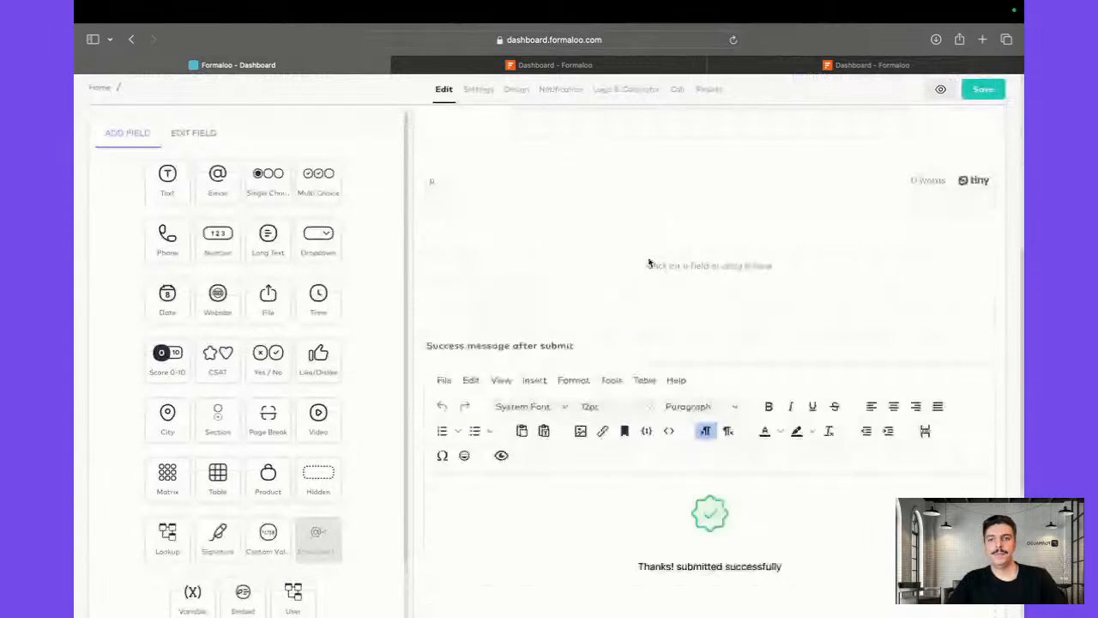
{"action": "left_click", "coordinate": [178, 197]}
{"action": "type", "text": "N"}
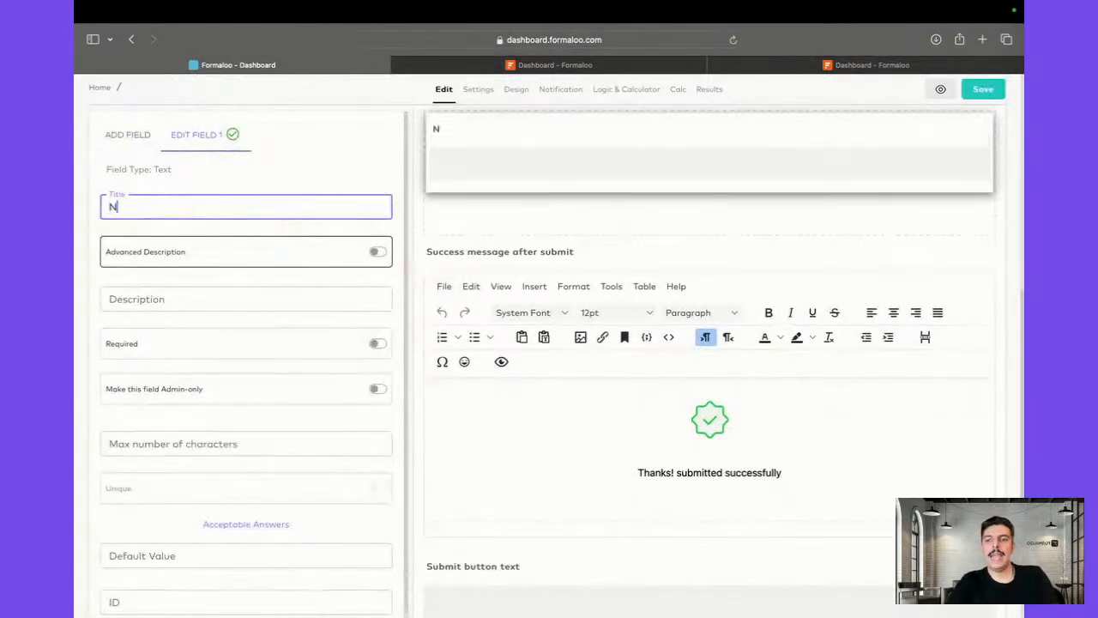
{"action": "type", "text": "ame"}
{"action": "key", "text": "BackSpace"}
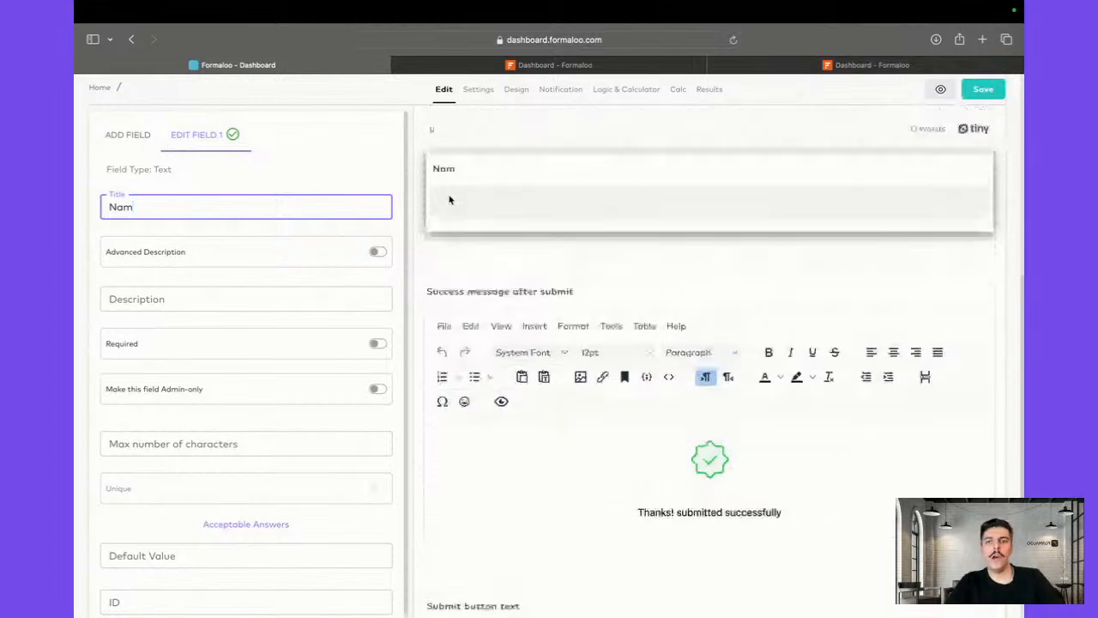
{"action": "scroll", "coordinate": [450, 200], "scroll_direction": "up", "scroll_amount": 1}
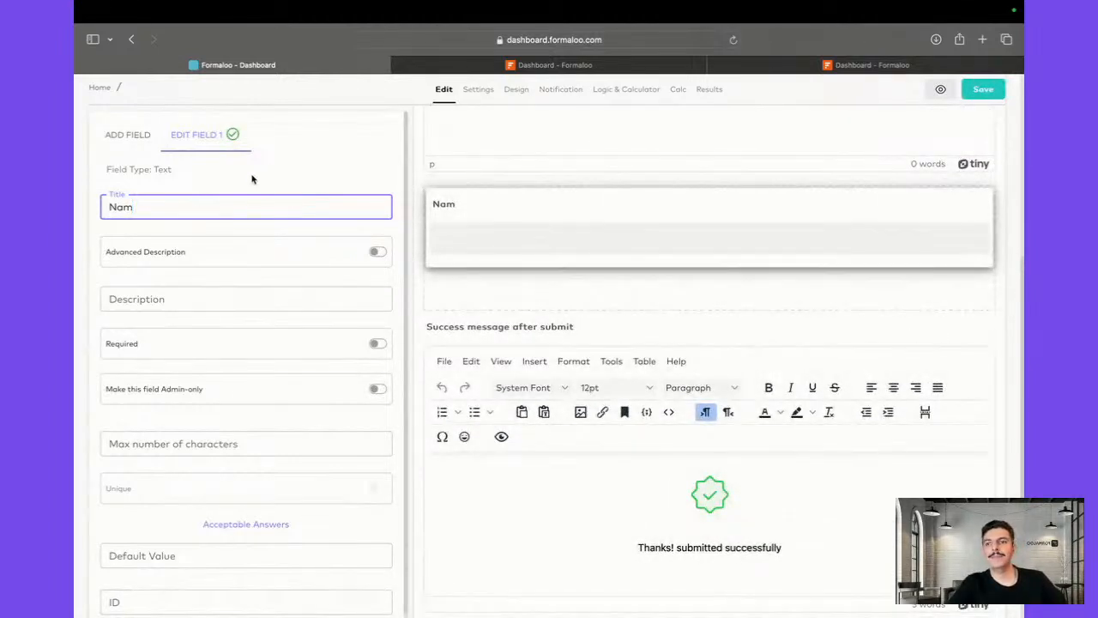
{"action": "left_click", "coordinate": [949, 204]}
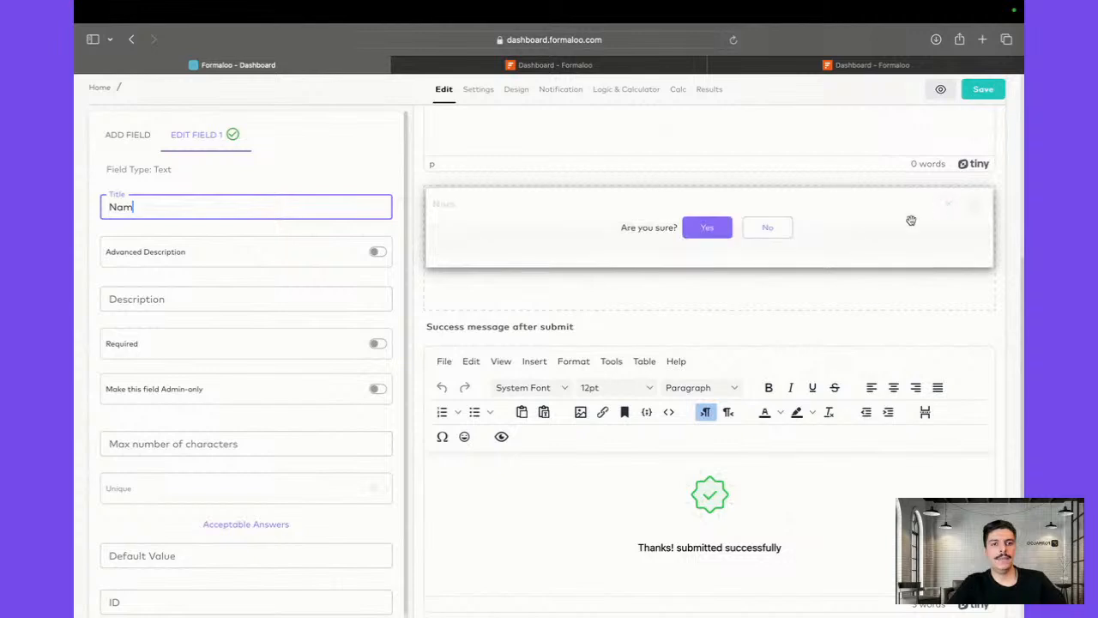
{"action": "left_click", "coordinate": [723, 236]}
{"action": "left_click", "coordinate": [120, 135]}
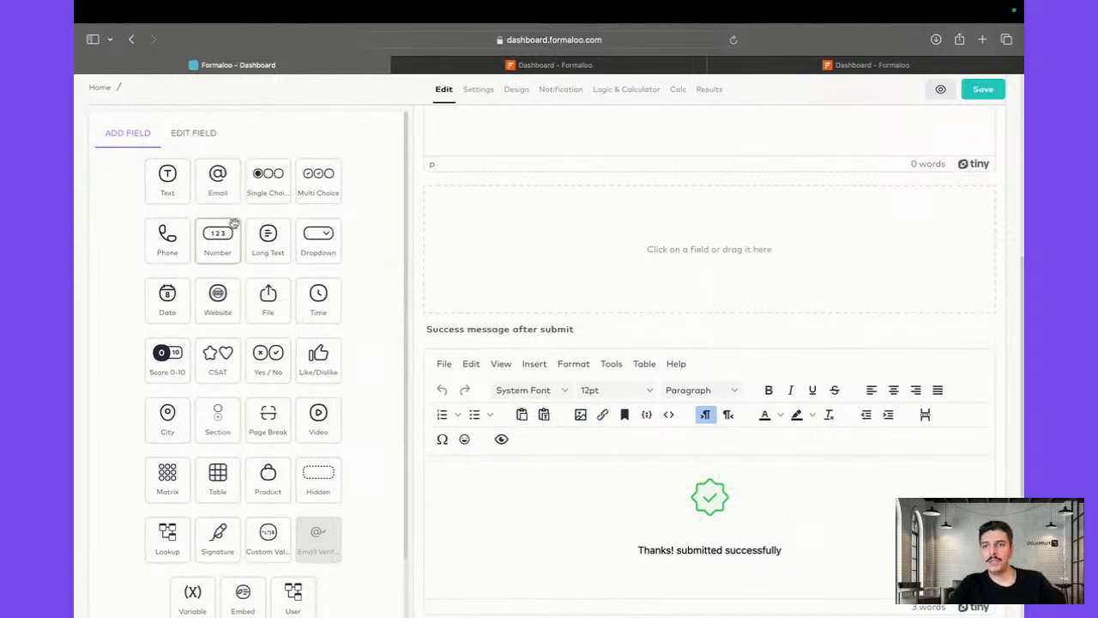
Add a long-text question 'What is your feedback?' to the form
{"action": "left_click_drag", "start_coordinate": [260, 233], "coordinate": [483, 263]}
{"action": "type", "text": "W"}
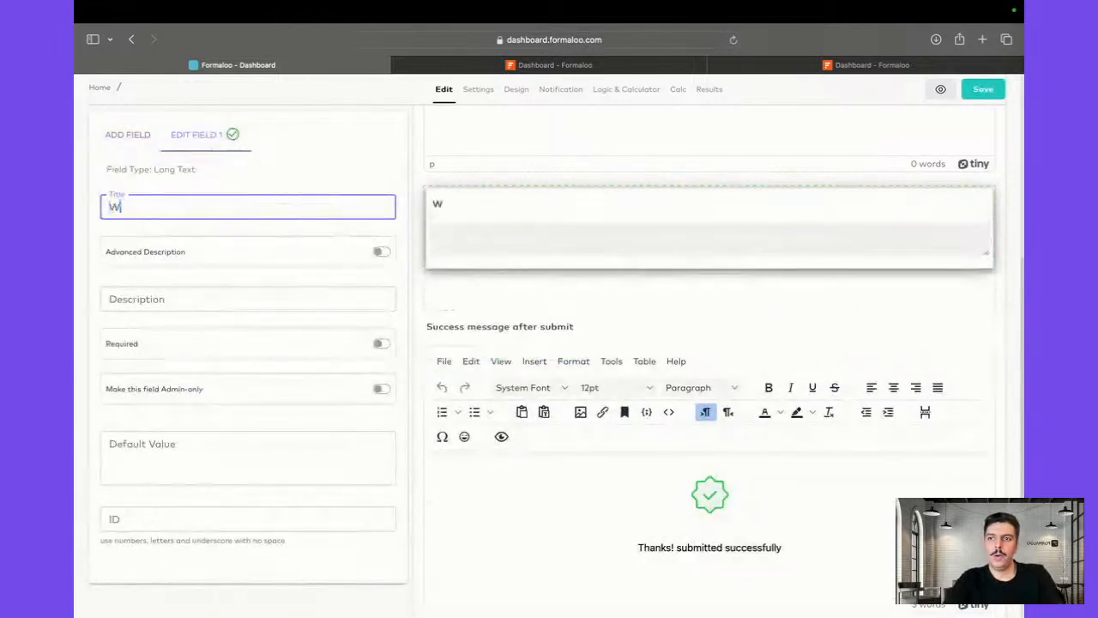
{"action": "type", "text": "hat is y"}
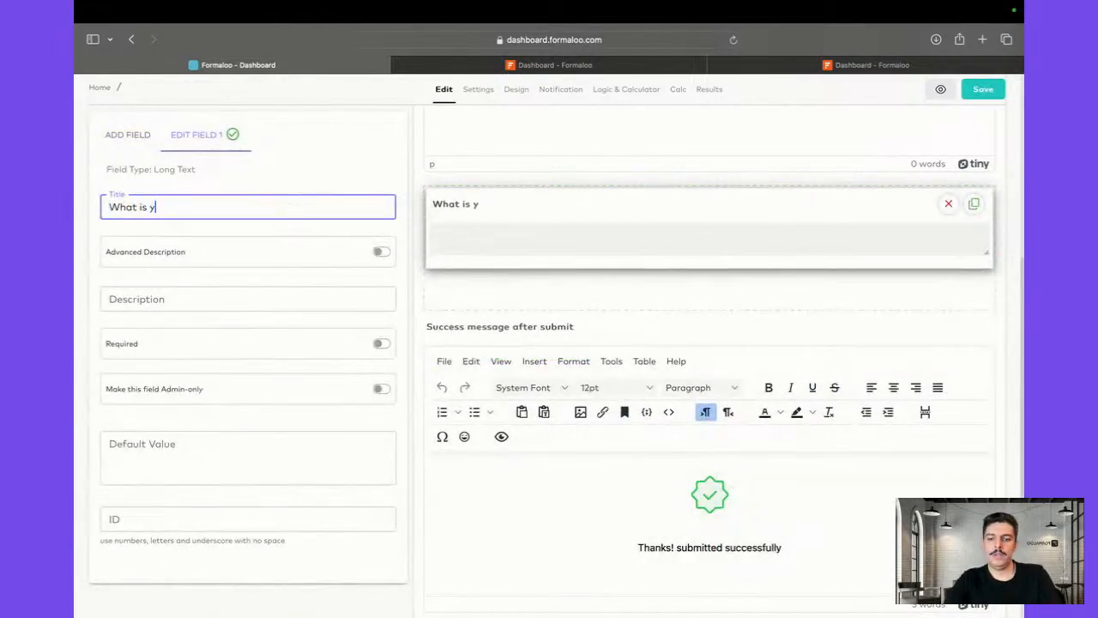
{"action": "type", "text": "our fee"}
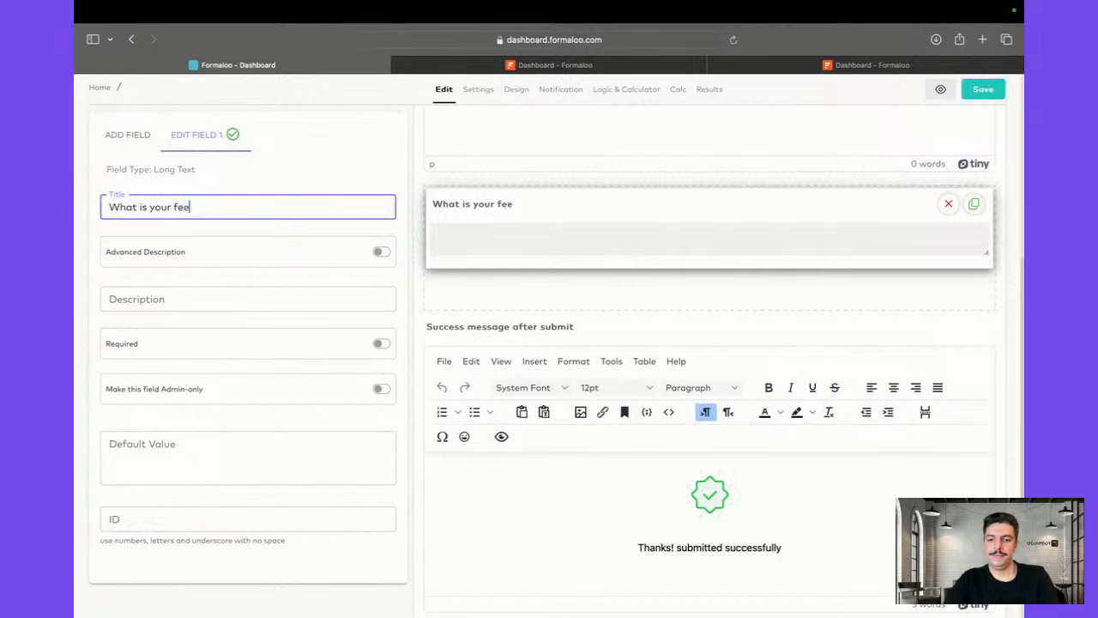
{"action": "type", "text": "dback?"}
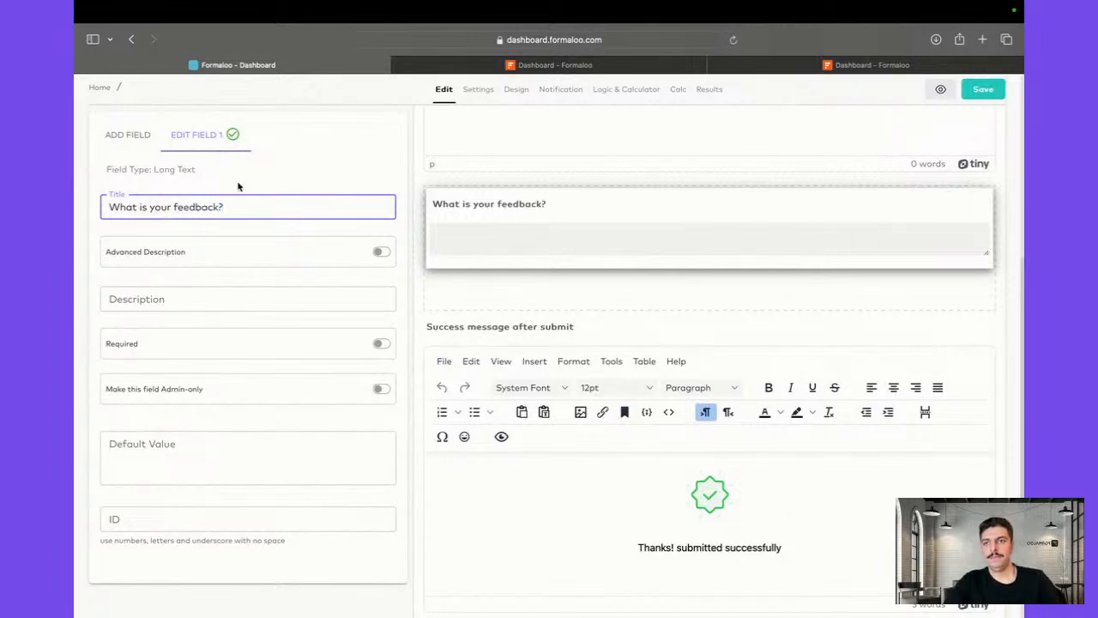
{"action": "left_click", "coordinate": [132, 143]}
{"action": "scroll", "coordinate": [188, 283], "scroll_direction": "down", "scroll_amount": 1}
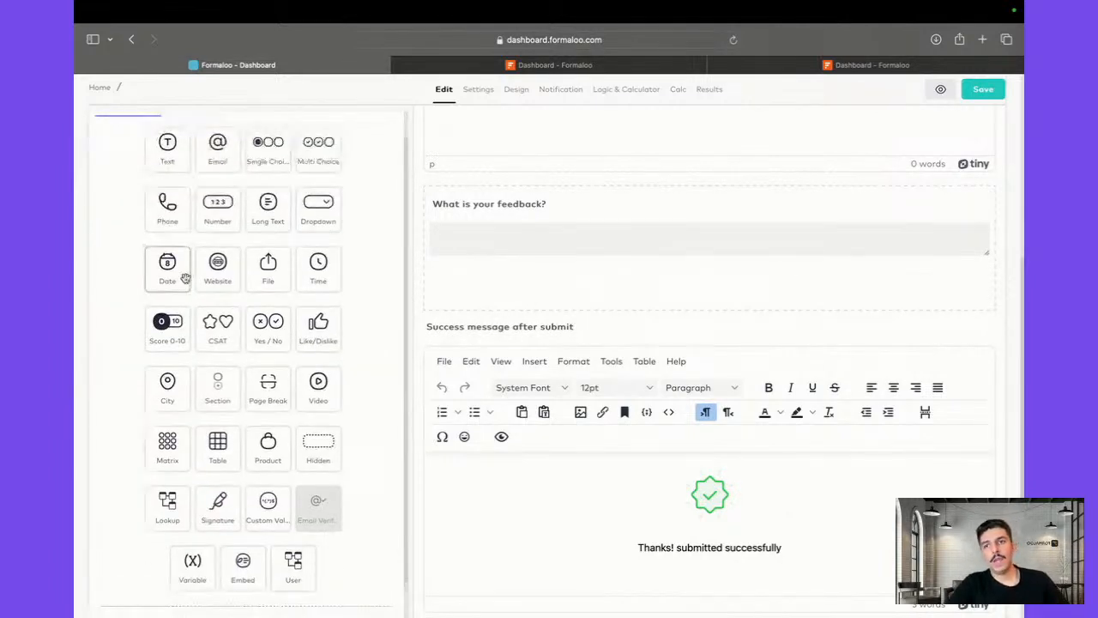
Add a 'Select topic:' single-choice field below it with answers UX and Logic
{"action": "left_click_drag", "start_coordinate": [274, 164], "coordinate": [508, 314]}
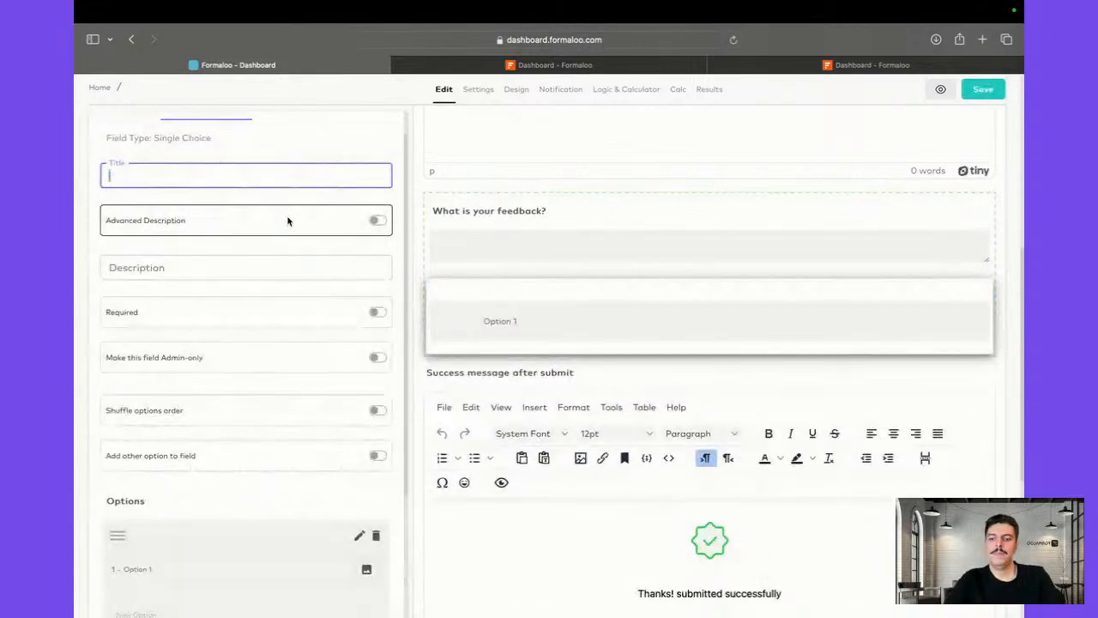
{"action": "type", "text": "Select t"}
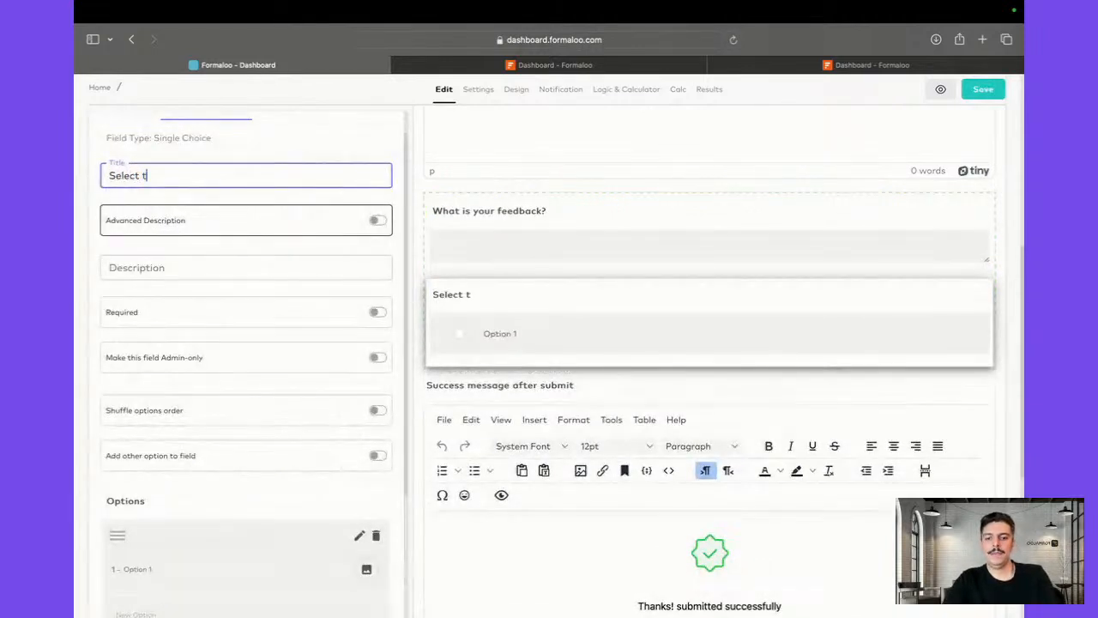
{"action": "type", "text": "opic:"}
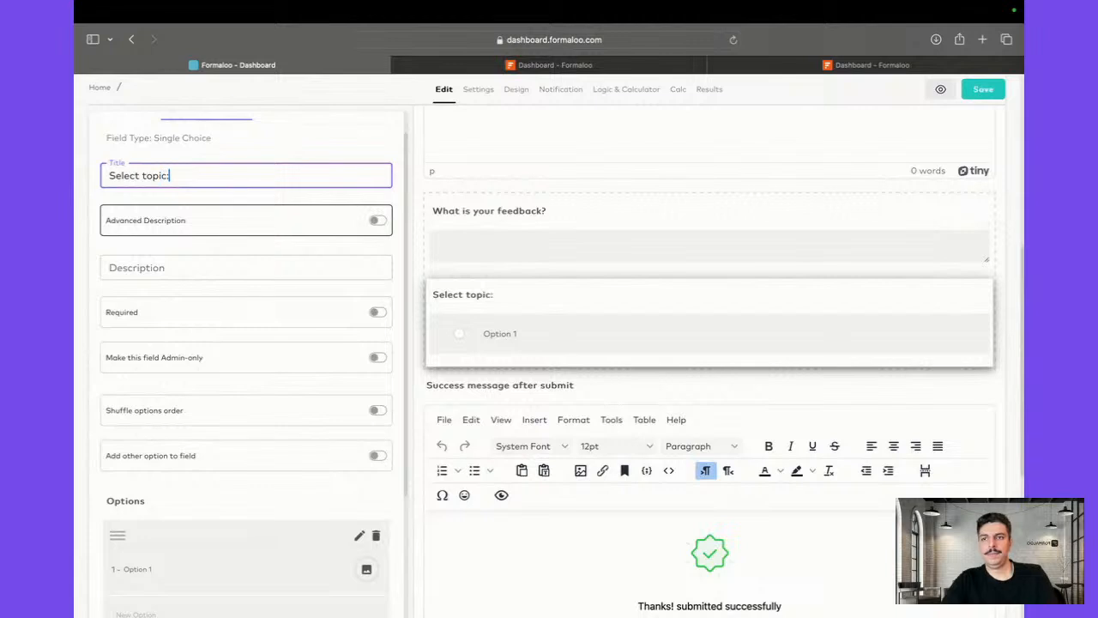
{"action": "scroll", "coordinate": [228, 464], "scroll_direction": "down", "scroll_amount": 3}
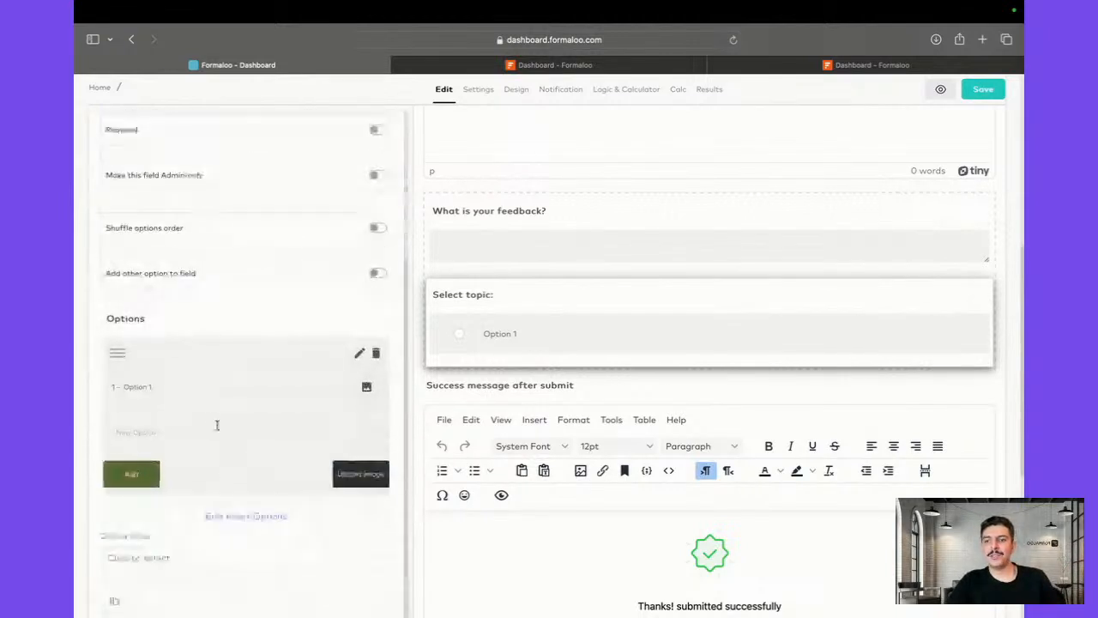
{"action": "triple_click", "coordinate": [208, 394]}
{"action": "type", "text": "UX"}
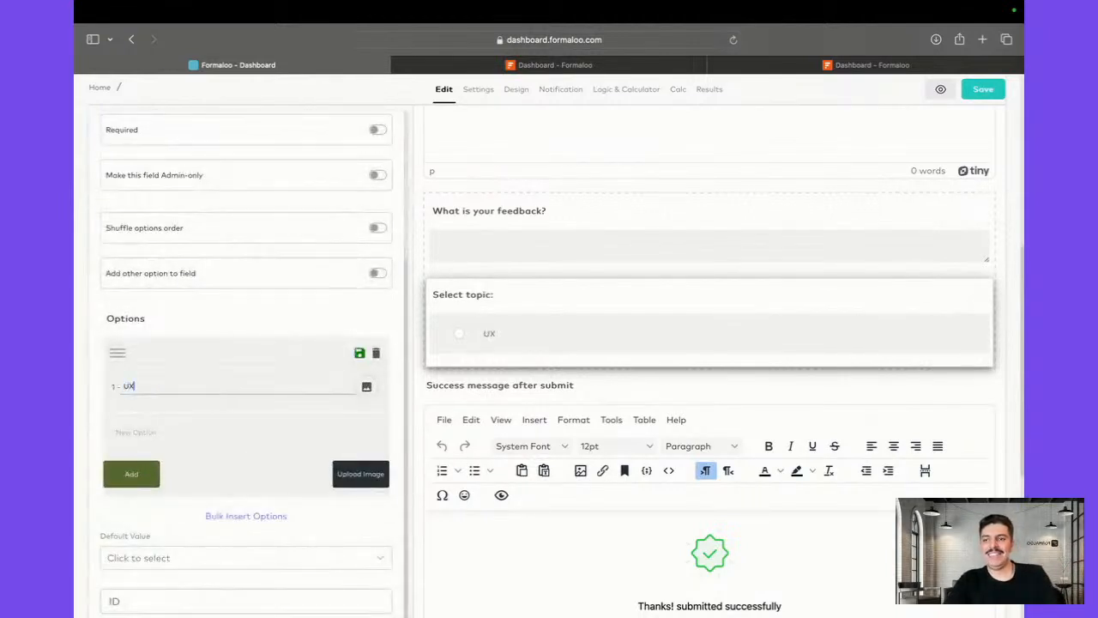
{"action": "left_click", "coordinate": [359, 355]}
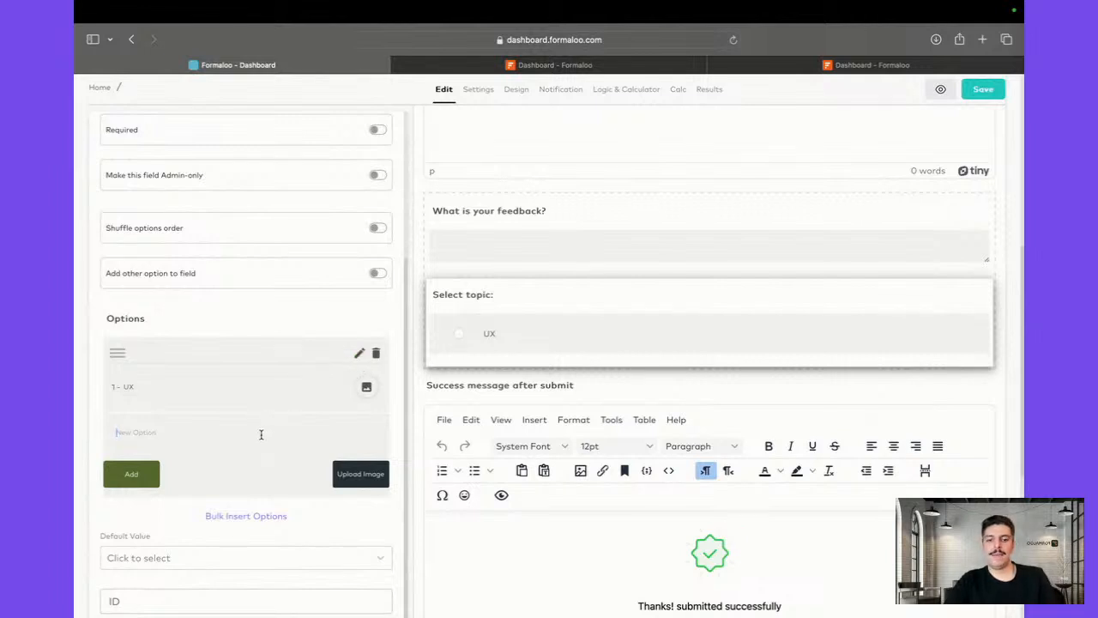
{"action": "type", "text": "U"}
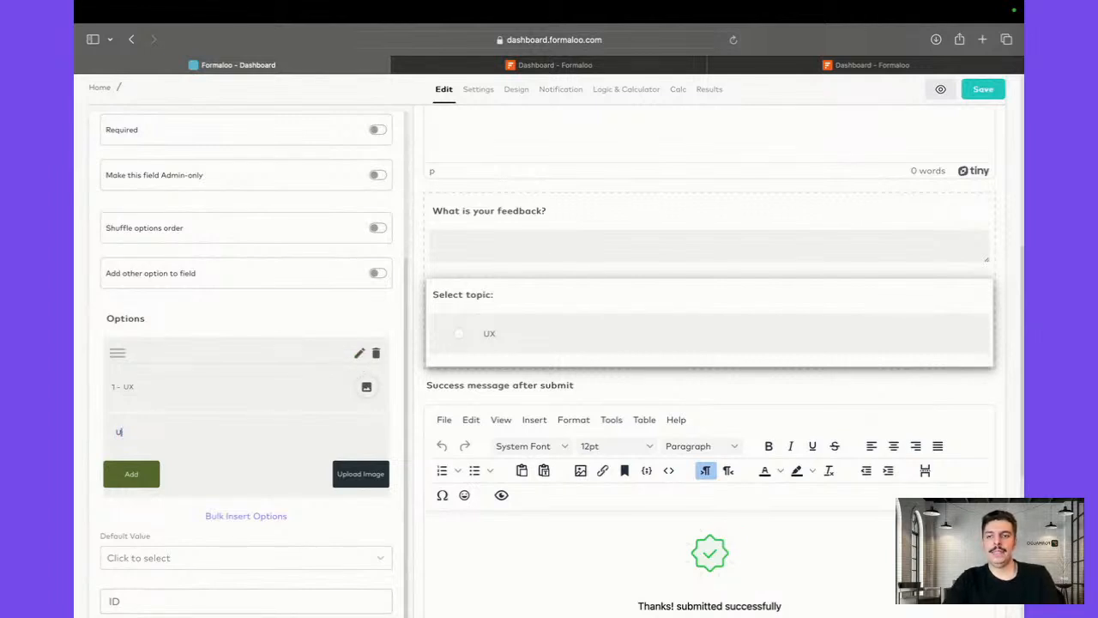
{"action": "key", "text": "BackSpace"}
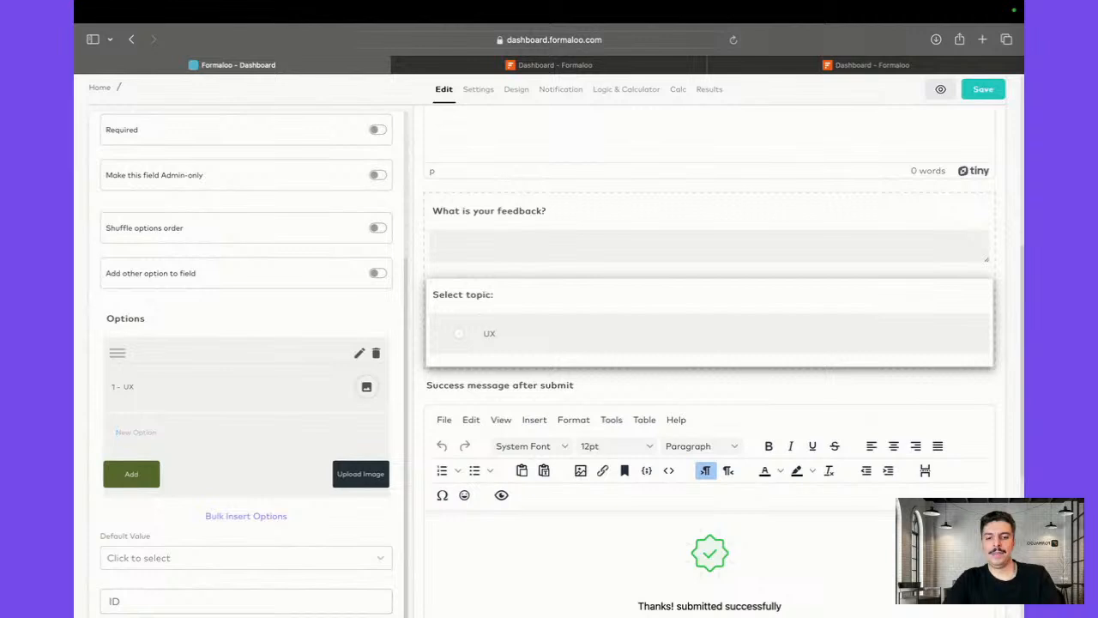
{"action": "type", "text": "Logic"}
{"action": "left_click", "coordinate": [153, 476]}
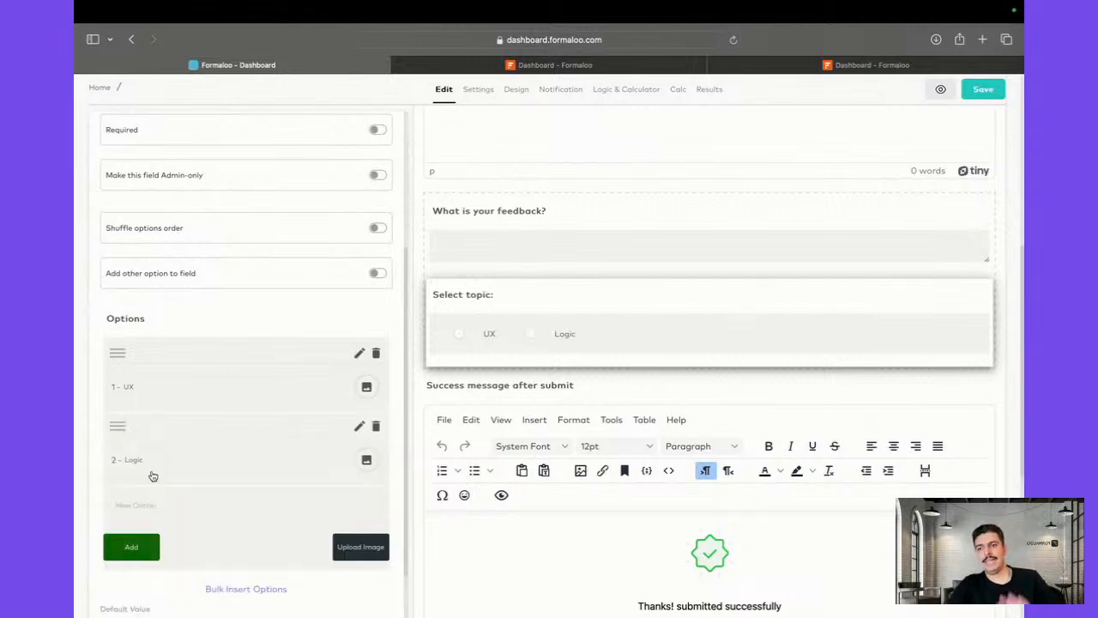
{"action": "scroll", "coordinate": [407, 182], "scroll_direction": "up", "scroll_amount": 5}
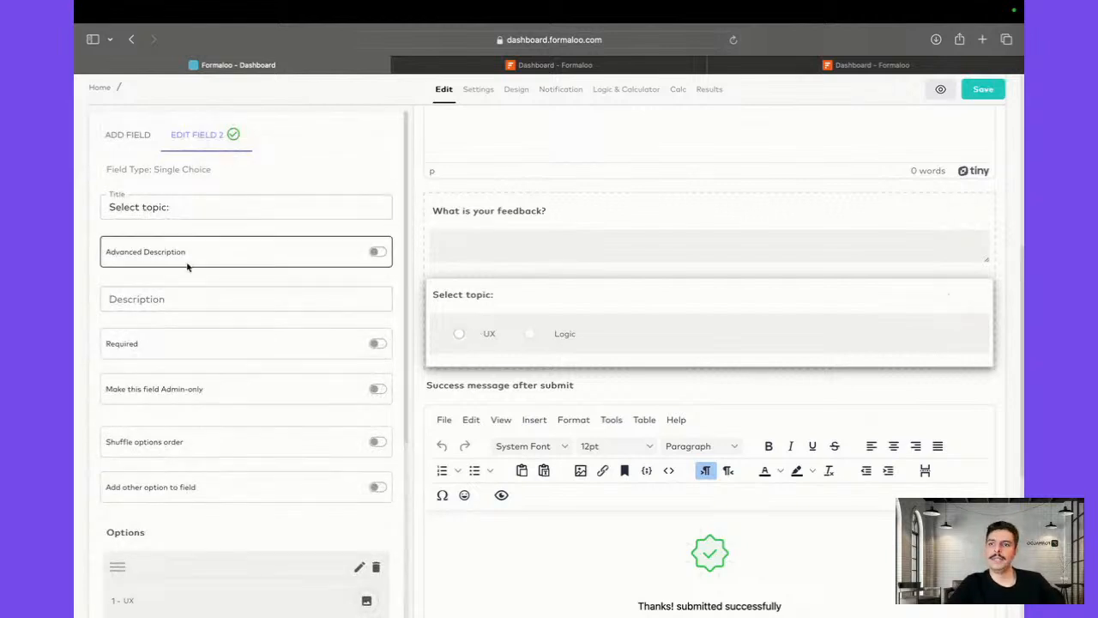
{"action": "left_click", "coordinate": [120, 137]}
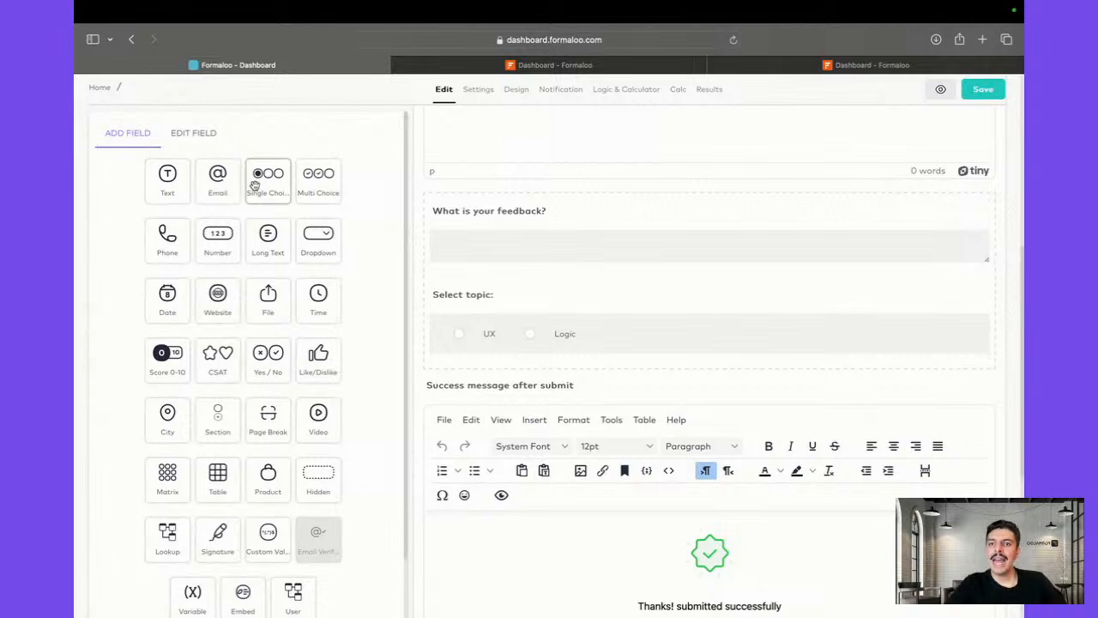
Add a 'Status' single-choice field at the top with Pending, Approved and Rejected options
{"action": "left_click_drag", "start_coordinate": [254, 184], "coordinate": [471, 237]}
{"action": "type", "text": "St"}
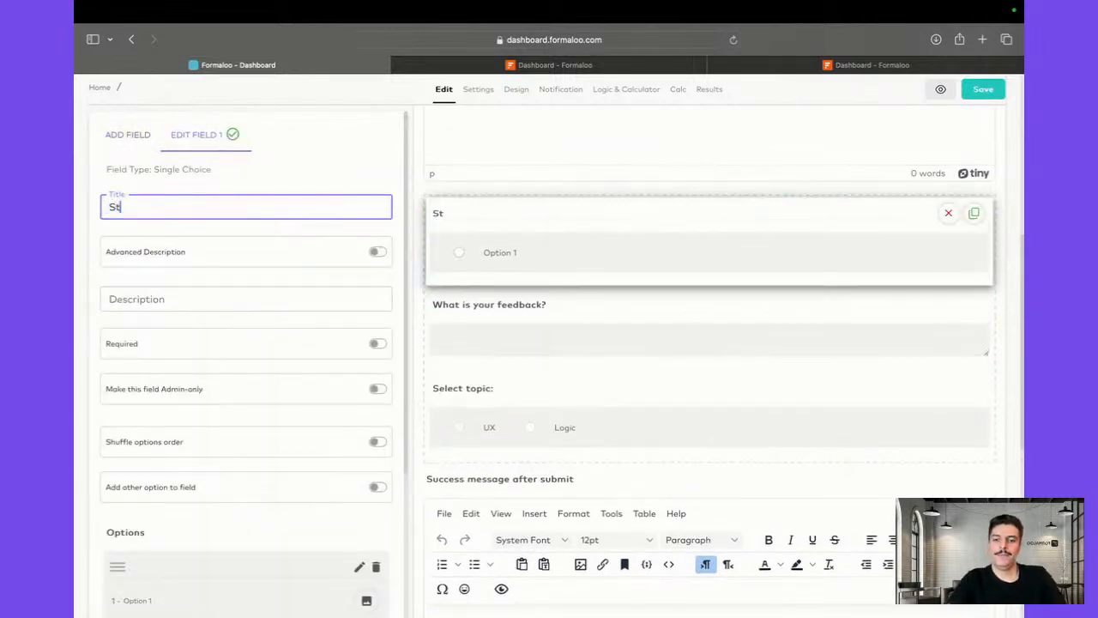
{"action": "type", "text": "atus"}
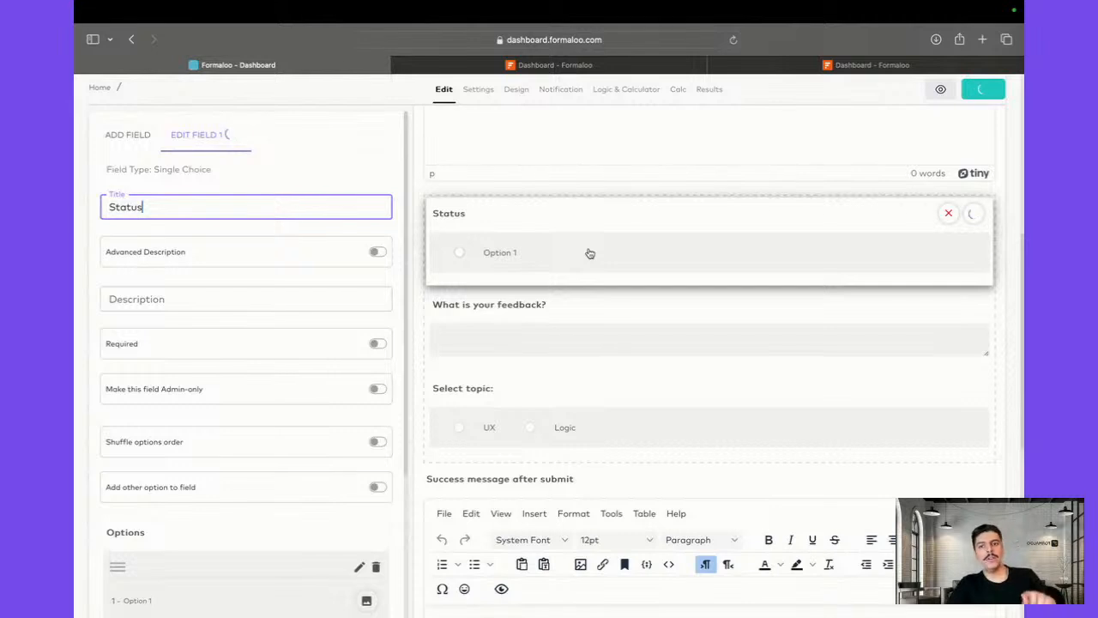
{"action": "scroll", "coordinate": [223, 323], "scroll_direction": "down", "scroll_amount": 5}
{"action": "left_click", "coordinate": [198, 397]}
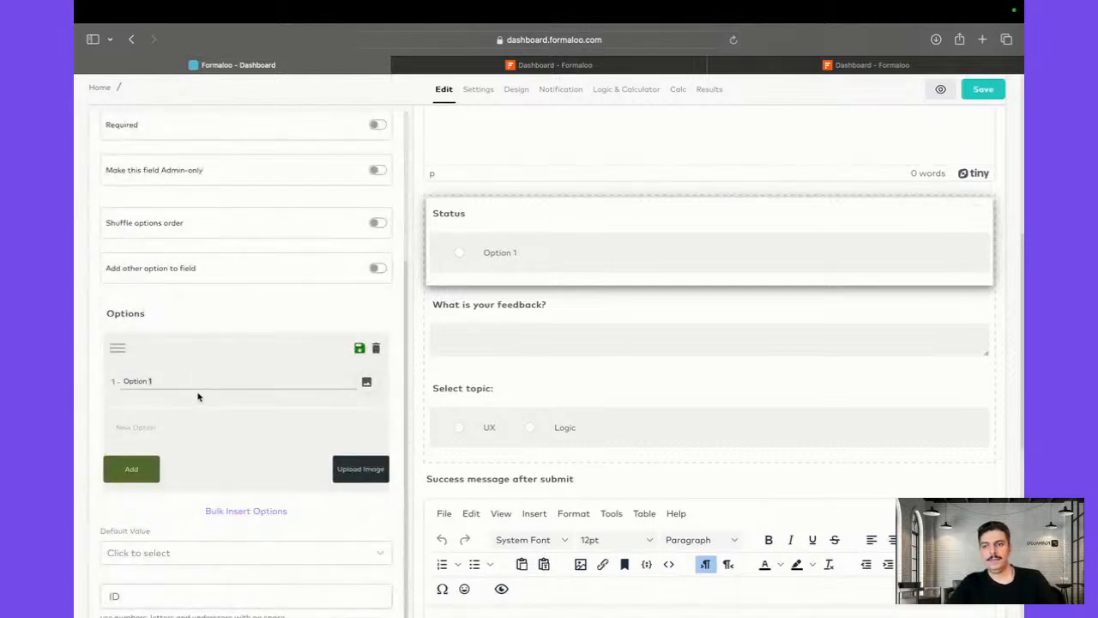
{"action": "triple_click", "coordinate": [199, 379]}
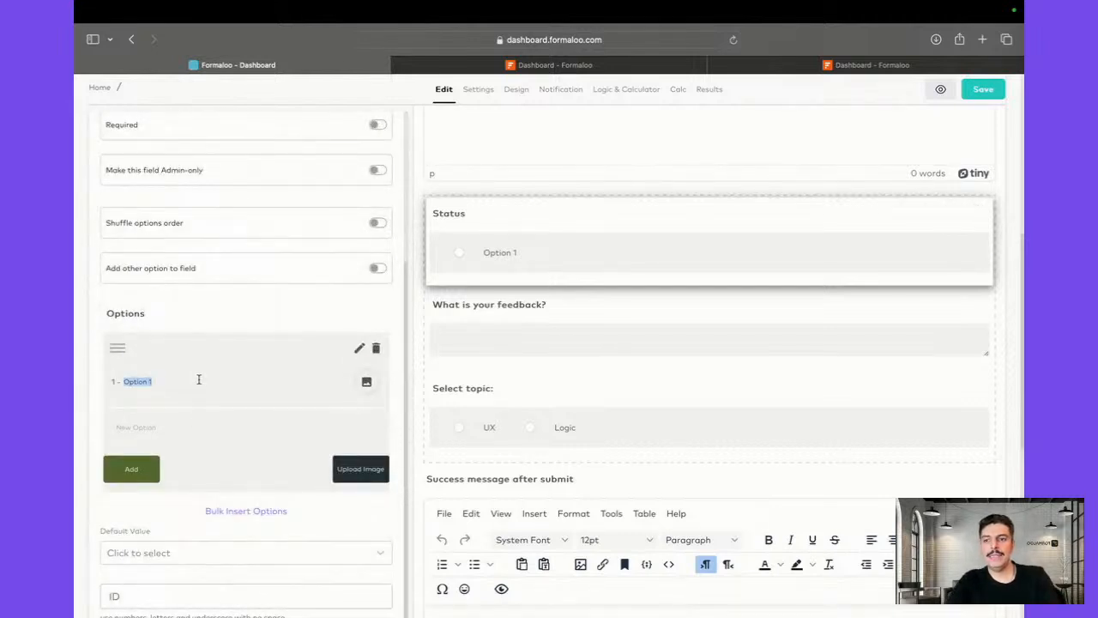
{"action": "left_click", "coordinate": [360, 347]}
{"action": "type", "text": "Pe"}
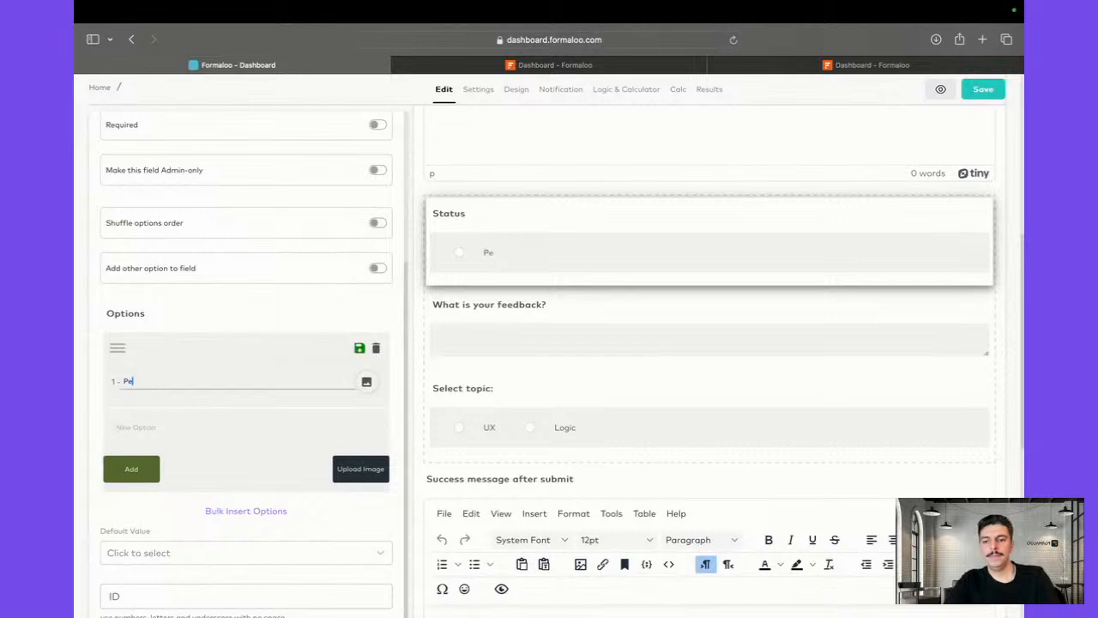
{"action": "type", "text": "nding"}
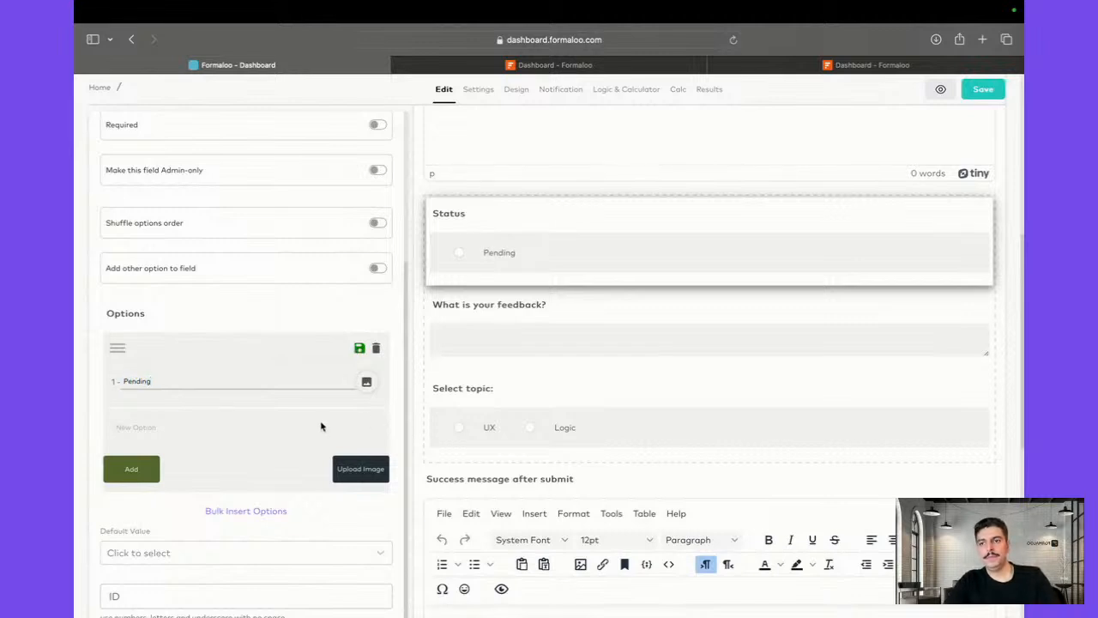
{"action": "left_click", "coordinate": [267, 426]}
{"action": "type", "text": "App"}
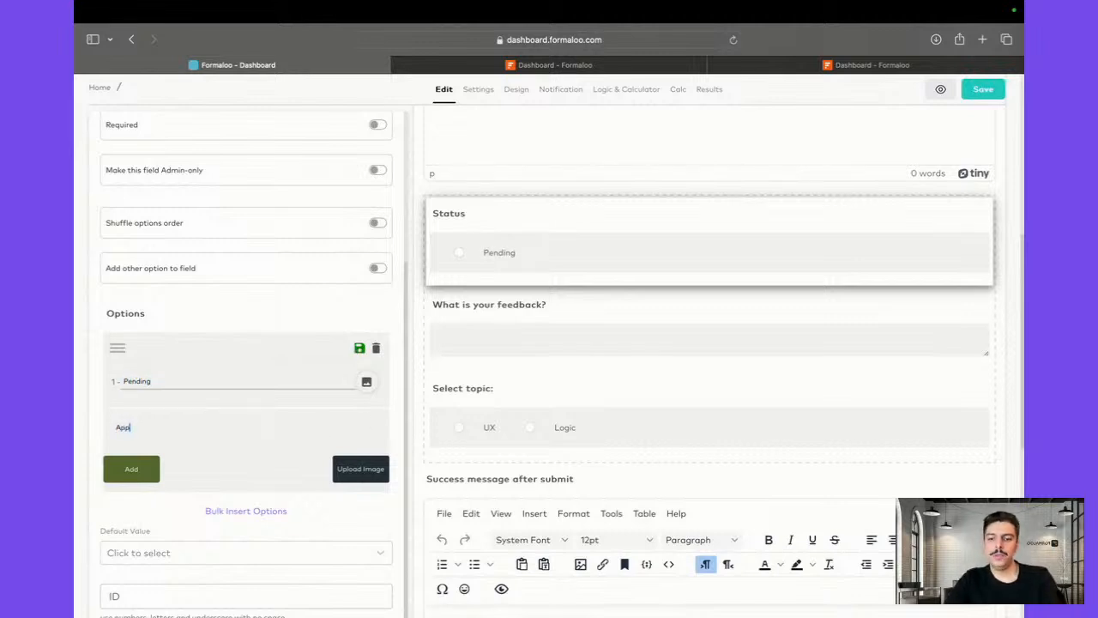
{"action": "type", "text": "roved"}
{"action": "key", "text": "Return"}
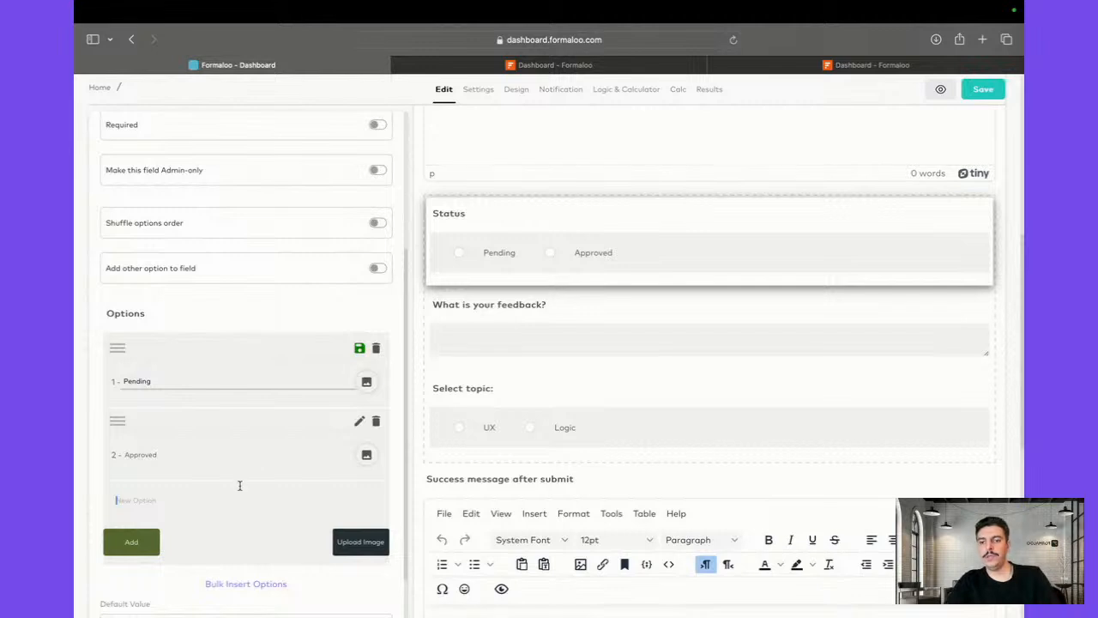
{"action": "type", "text": "Rejected"}
{"action": "key", "text": "Return"}
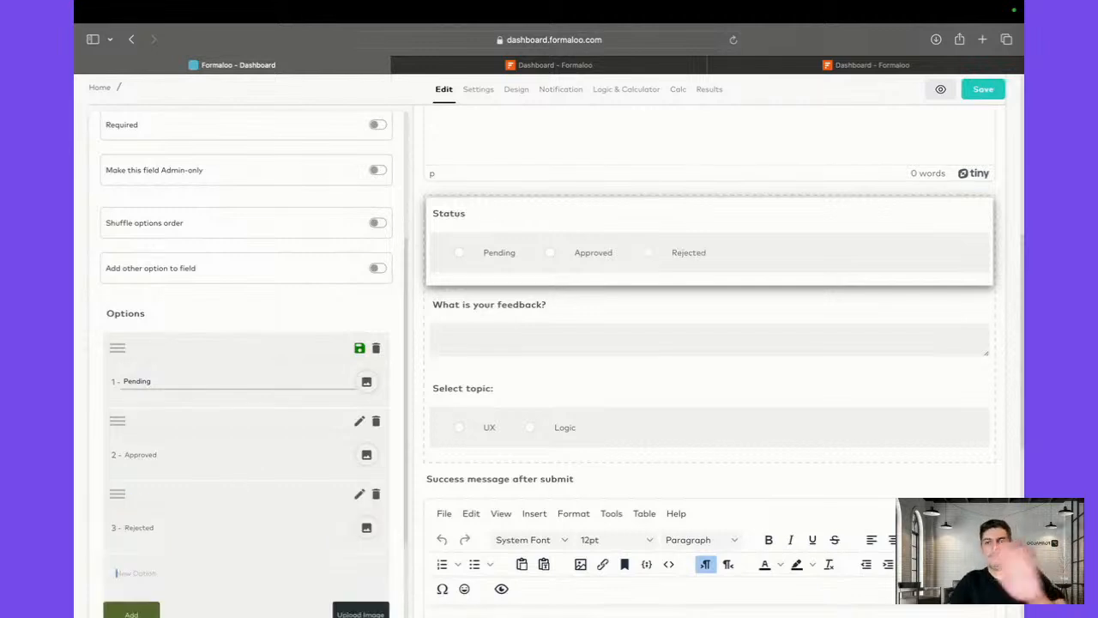
{"action": "left_click", "coordinate": [361, 350]}
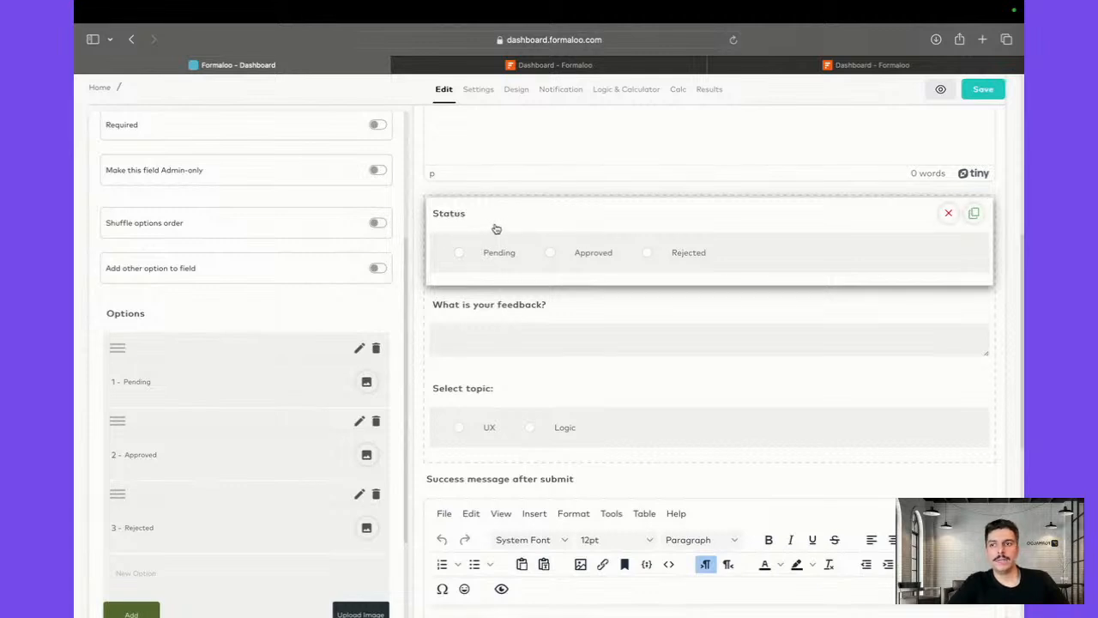
{"action": "scroll", "coordinate": [206, 240], "scroll_direction": "up", "scroll_amount": 1}
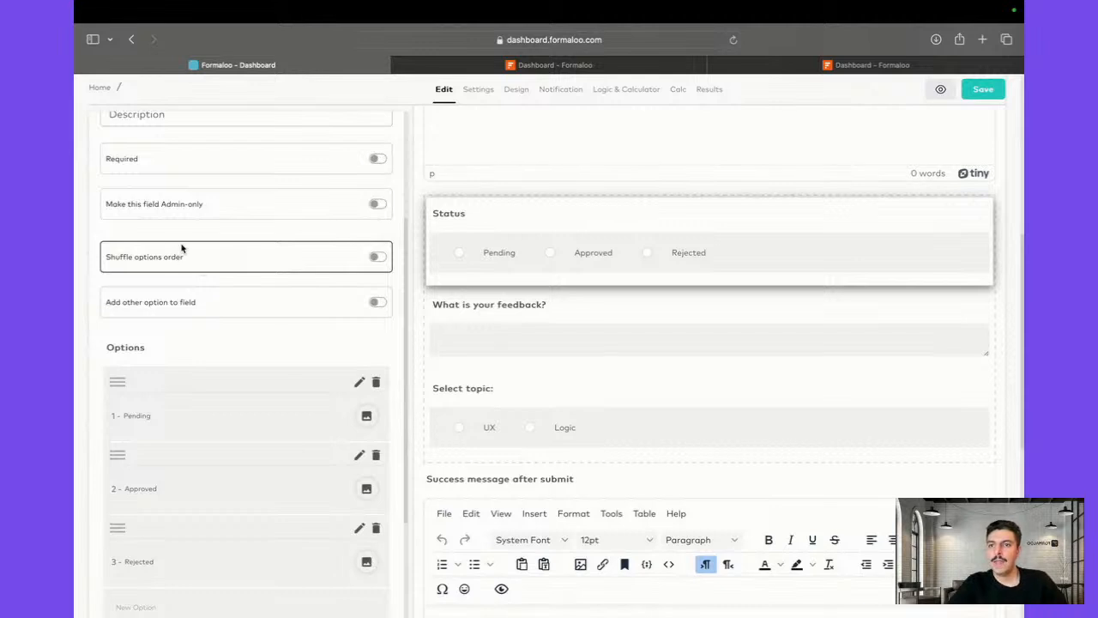
Make the Status field admin-only
{"action": "left_click", "coordinate": [378, 204]}
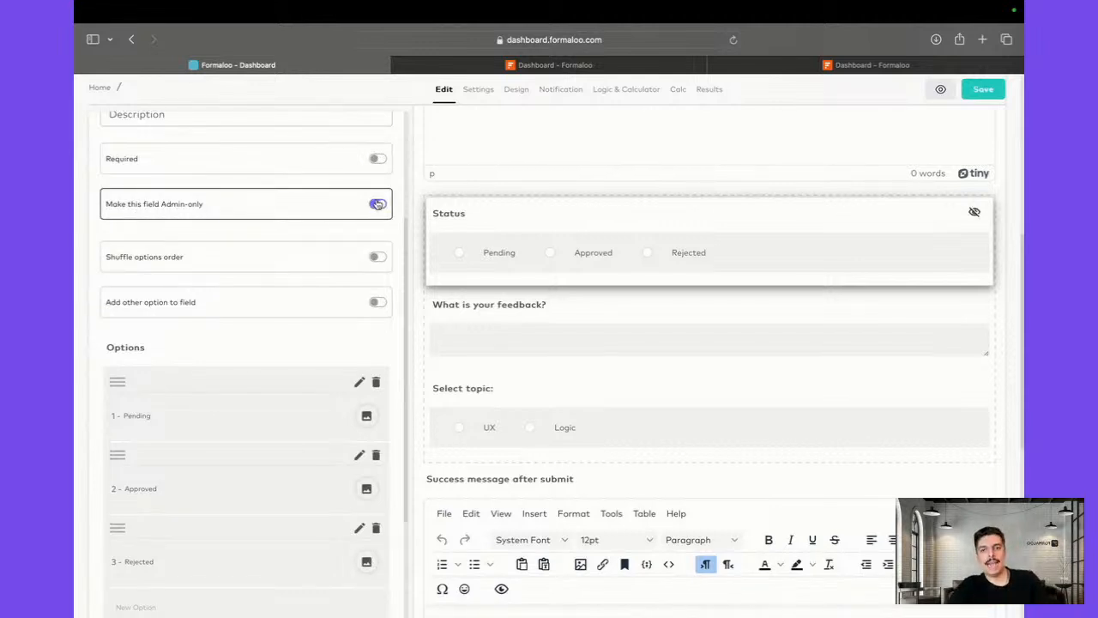
{"action": "scroll", "coordinate": [741, 216], "scroll_direction": "down", "scroll_amount": 2}
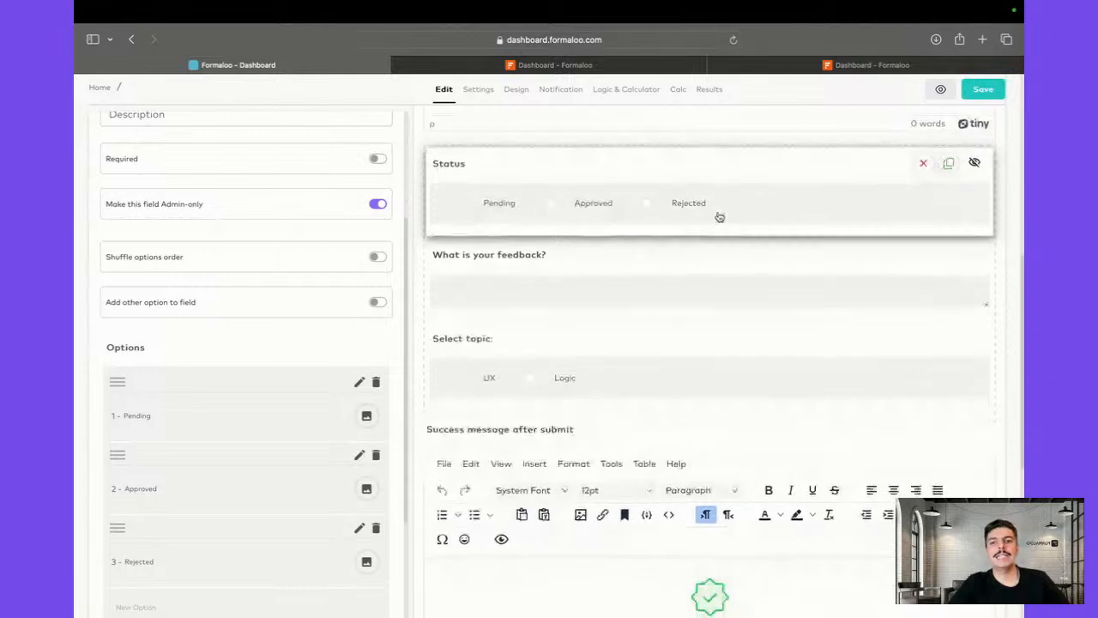
{"action": "left_click", "coordinate": [509, 265]}
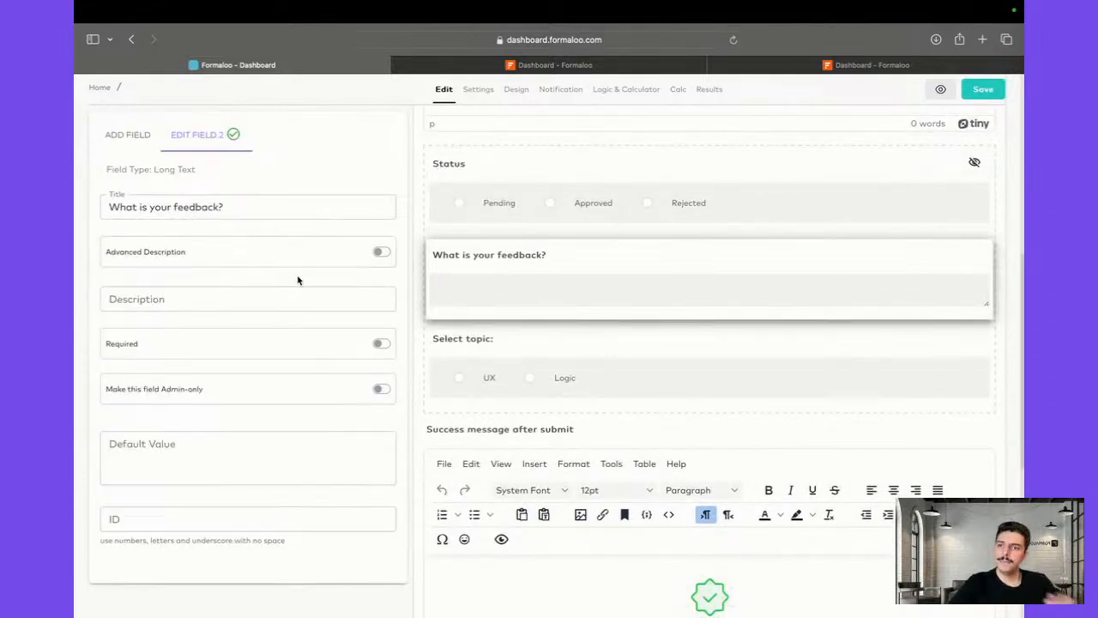
Insert 'Your ticket is submitted' after 'Thanks!' in the success message, removing the duplicate word
{"action": "left_click", "coordinate": [473, 338]}
{"action": "scroll", "coordinate": [299, 367], "scroll_direction": "down", "scroll_amount": 3}
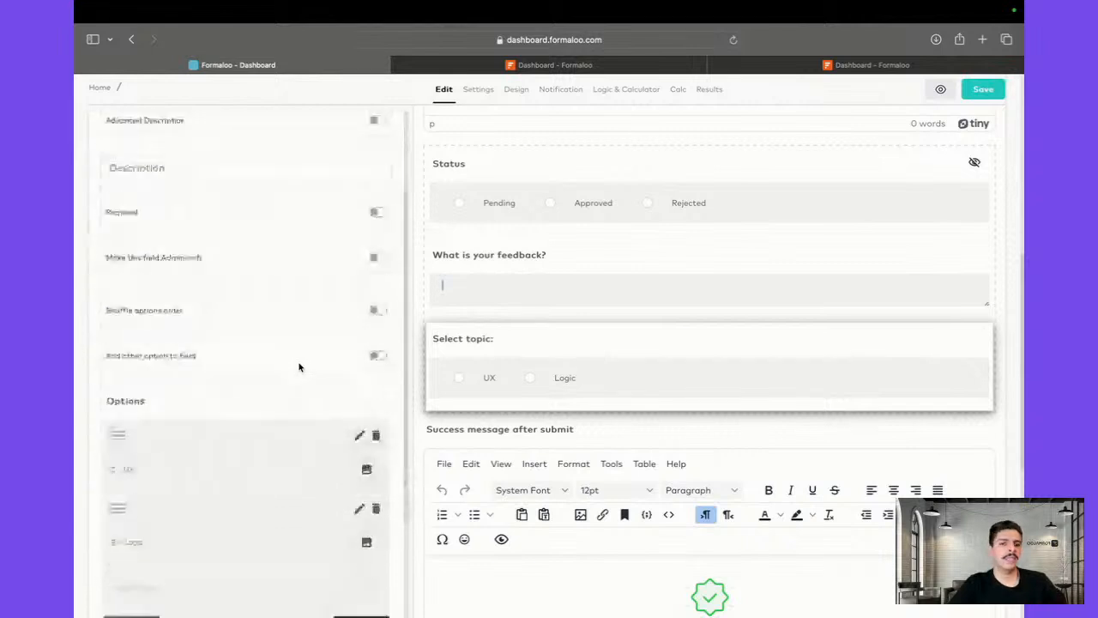
{"action": "scroll", "coordinate": [662, 515], "scroll_direction": "down", "scroll_amount": 5}
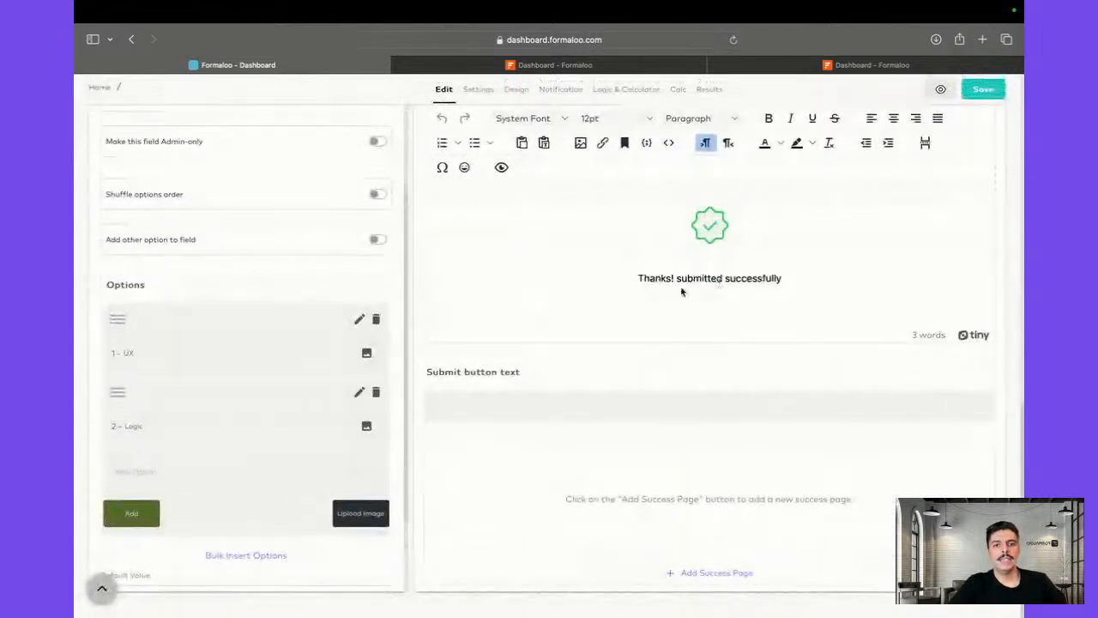
{"action": "left_click", "coordinate": [676, 279]}
{"action": "type", "text": "Yo"}
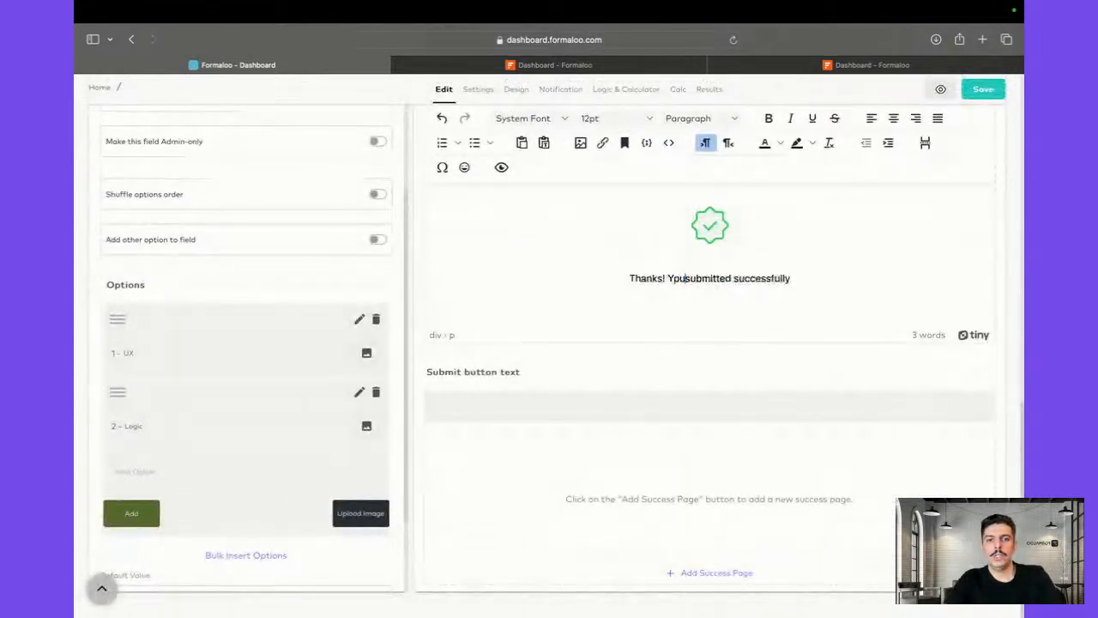
{"action": "type", "text": "ur ticket is"}
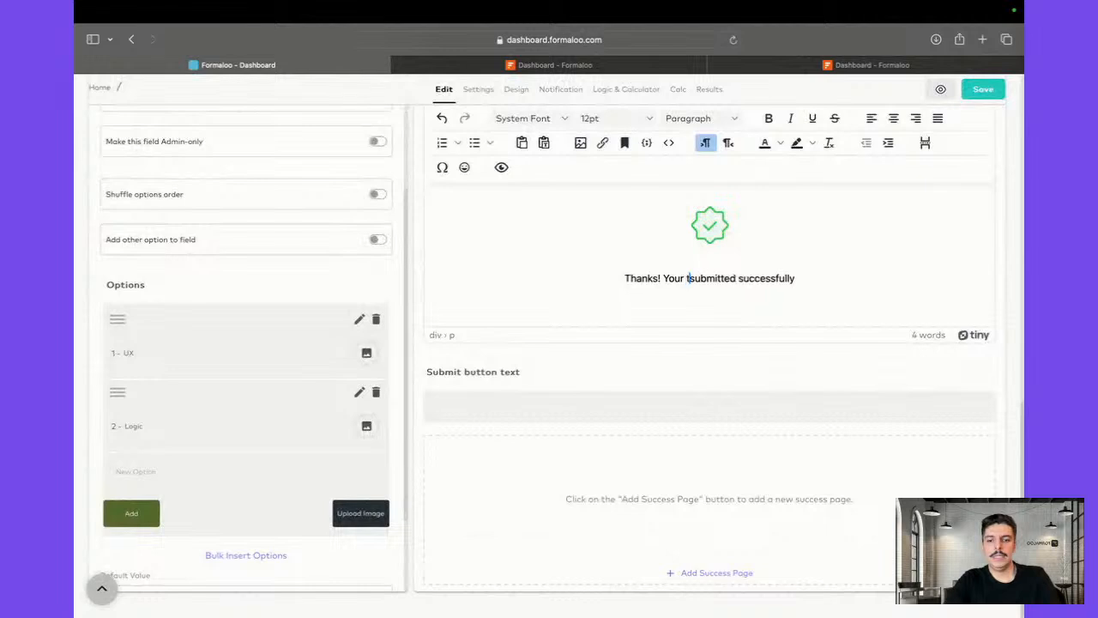
{"action": "type", "text": " submitted"}
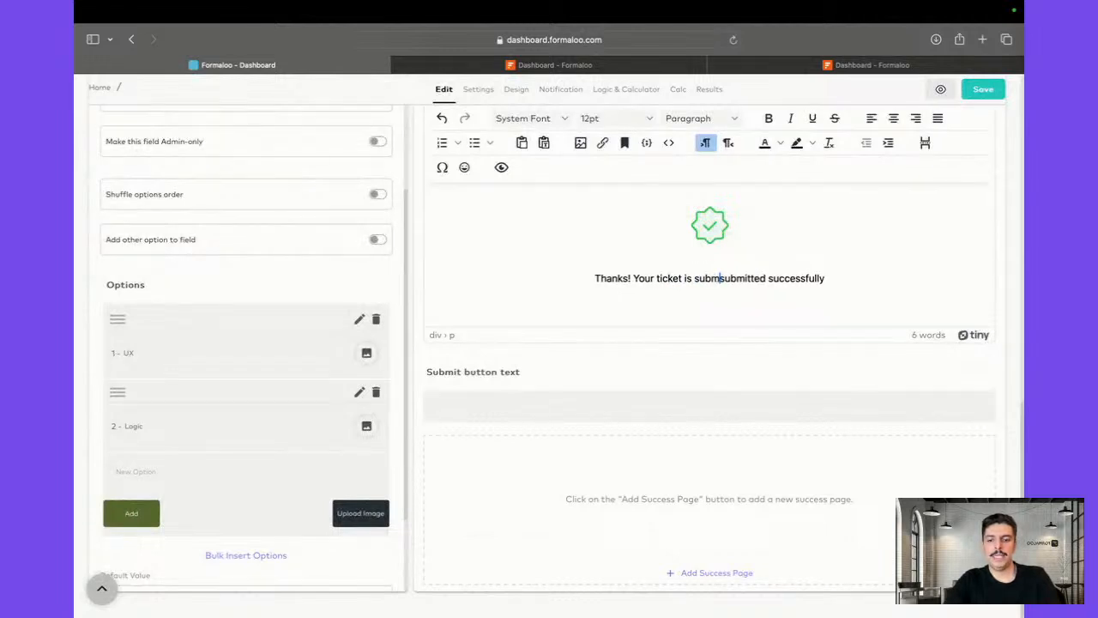
{"action": "key", "text": "BackSpace"}
{"action": "key", "text": "BackSpace"}
{"action": "key", "text": "BackSpace"}
{"action": "key", "text": "BackSpace"}
{"action": "key", "text": "BackSpace"}
{"action": "key", "text": "BackSpace"}
{"action": "key", "text": "BackSpace"}
{"action": "key", "text": "BackSpace"}
{"action": "key", "text": "BackSpace"}
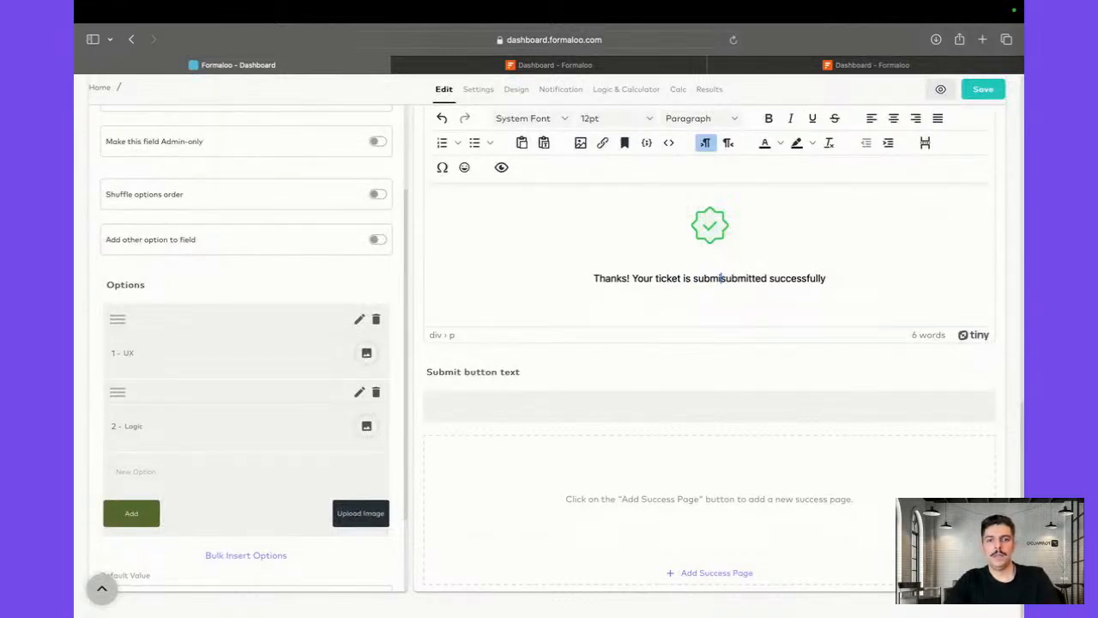
{"action": "scroll", "coordinate": [557, 263], "scroll_direction": "up", "scroll_amount": 5}
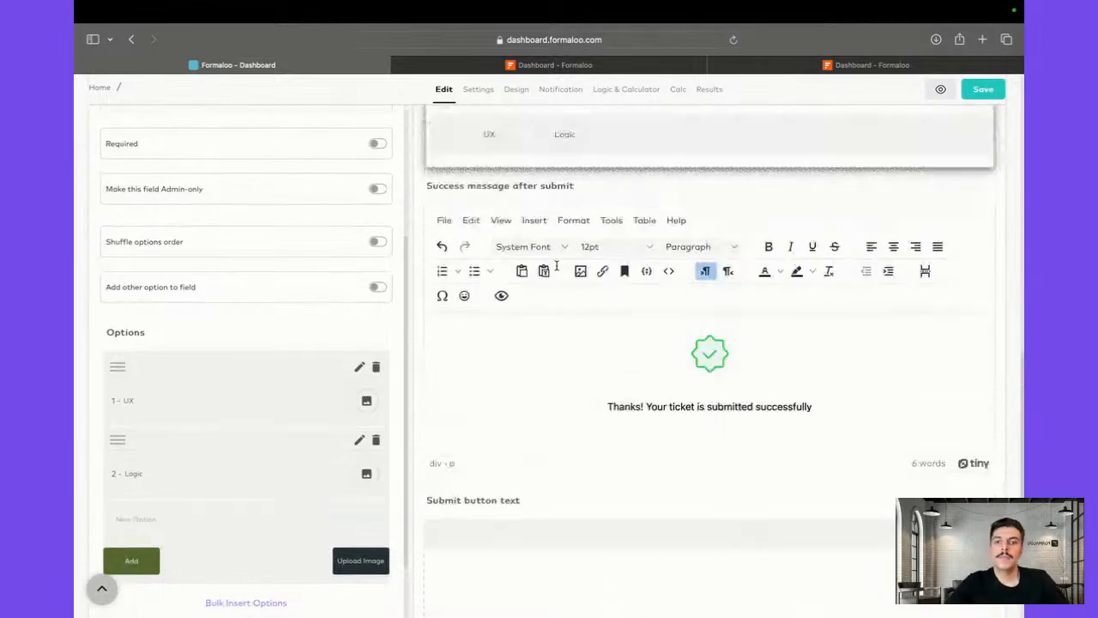
Check the form's general settings, then return to editing and show the available field types
{"action": "left_click", "coordinate": [473, 129]}
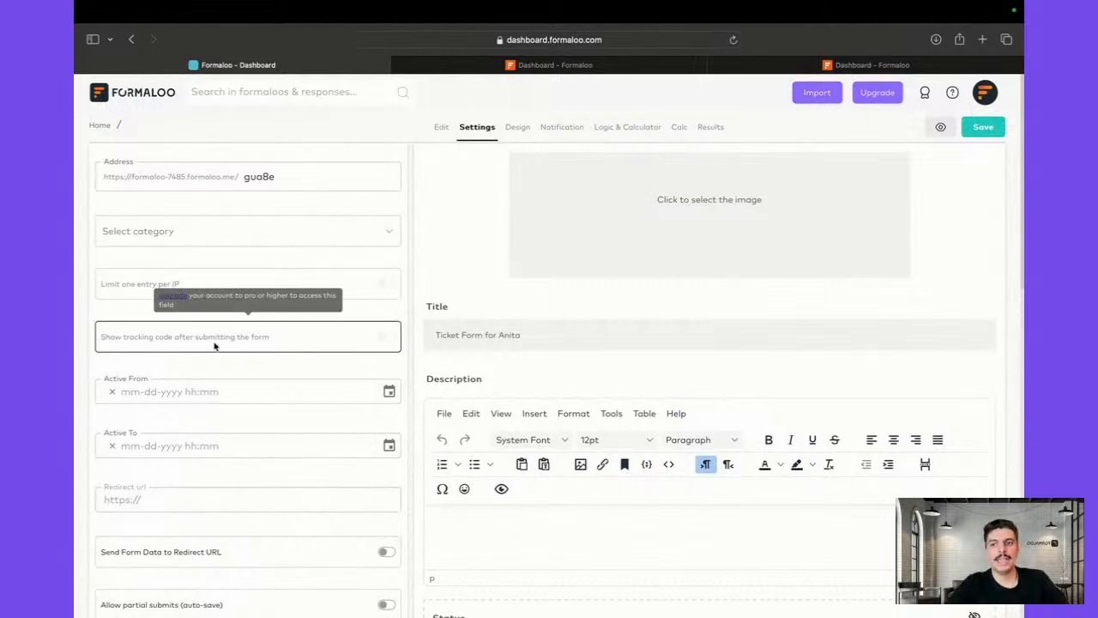
{"action": "left_click", "coordinate": [439, 127]}
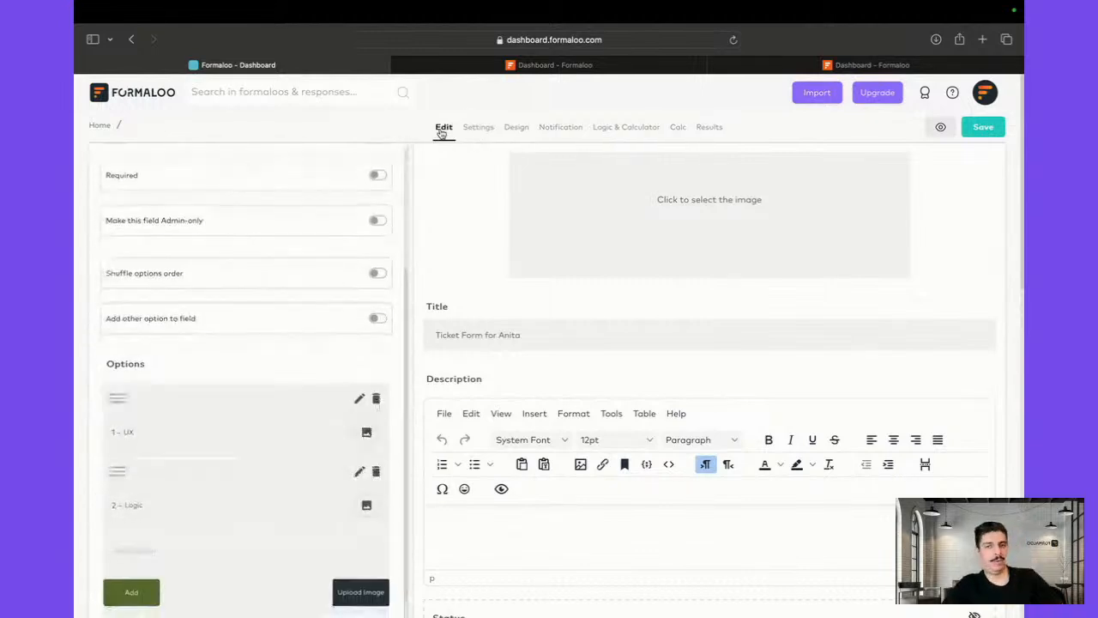
{"action": "scroll", "coordinate": [441, 277], "scroll_direction": "down", "scroll_amount": 1}
{"action": "scroll", "coordinate": [547, 377], "scroll_direction": "down", "scroll_amount": 6}
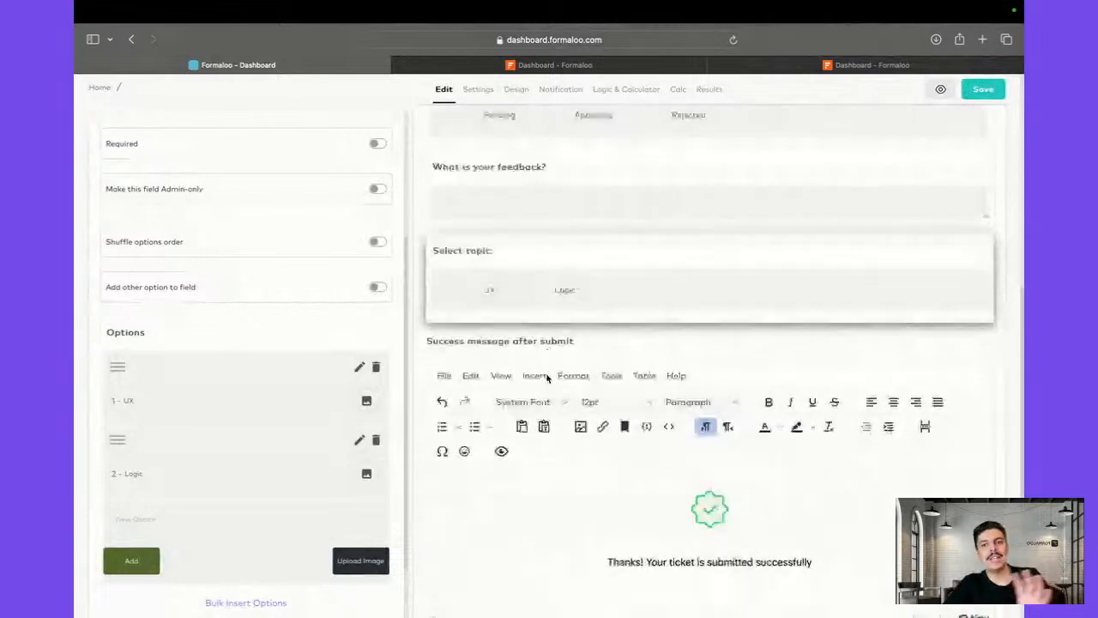
{"action": "scroll", "coordinate": [322, 416], "scroll_direction": "up", "scroll_amount": 3}
{"action": "scroll", "coordinate": [493, 316], "scroll_direction": "up", "scroll_amount": 4}
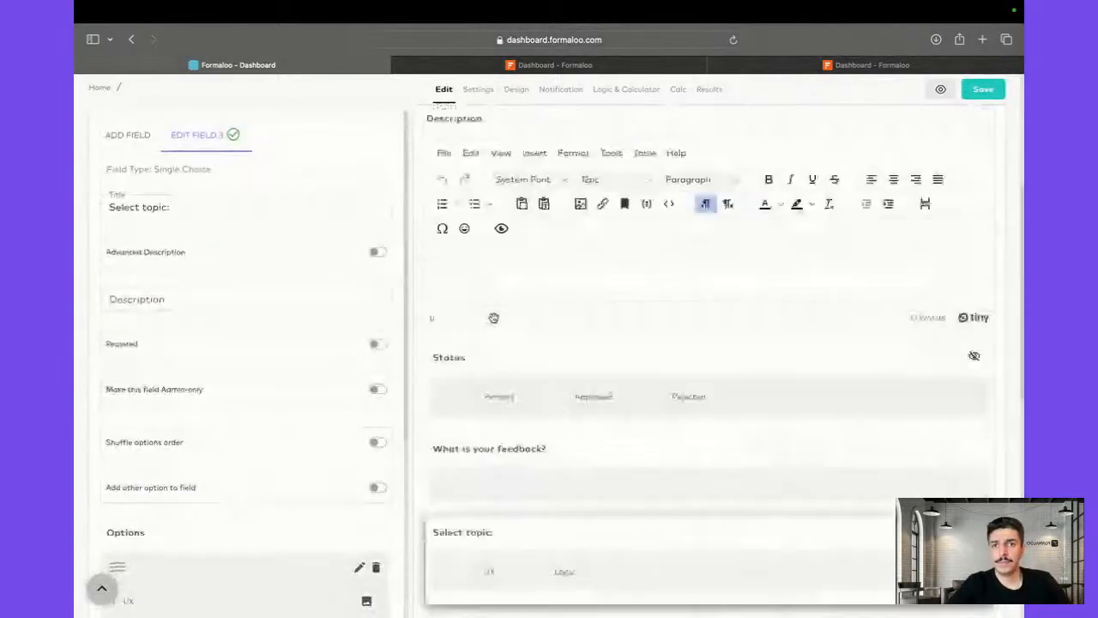
{"action": "left_click", "coordinate": [117, 137]}
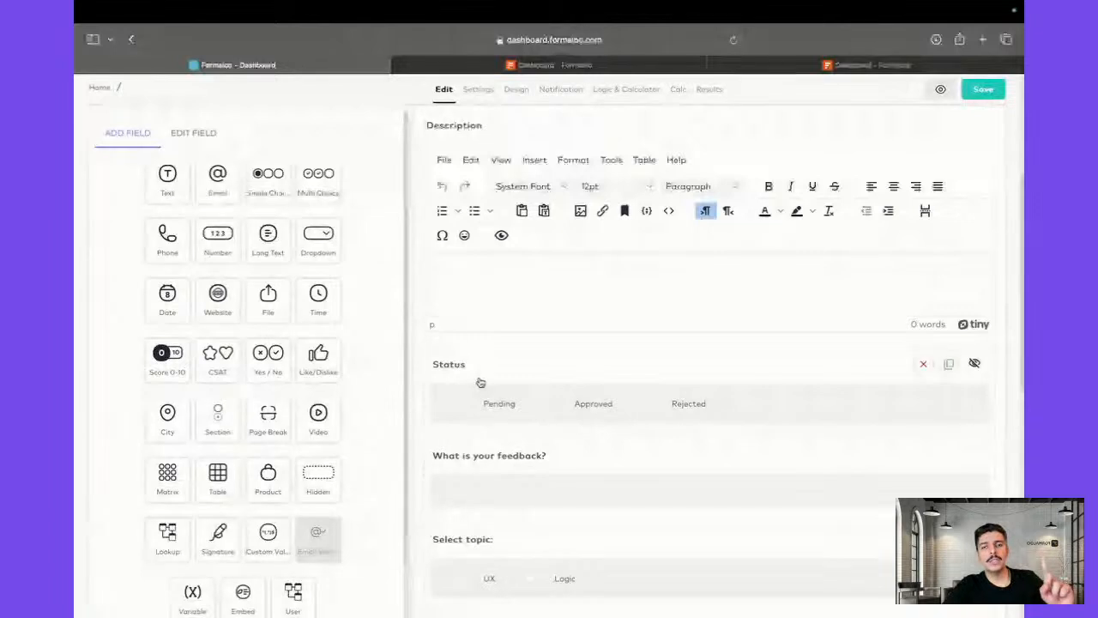
{"action": "scroll", "coordinate": [481, 383], "scroll_direction": "down", "scroll_amount": 2}
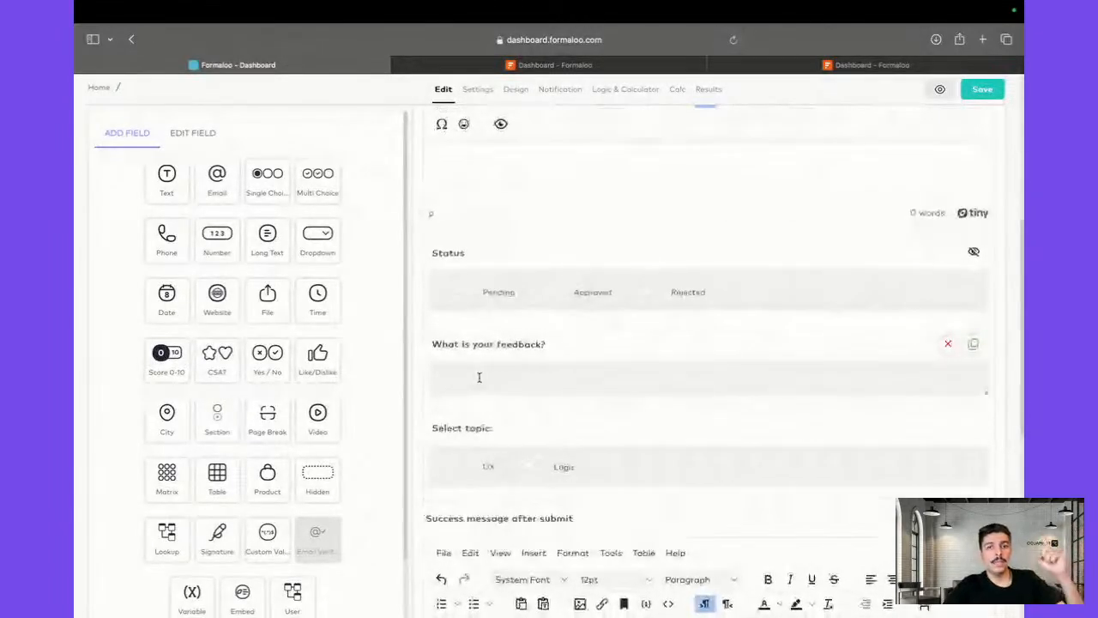
{"action": "scroll", "coordinate": [266, 496], "scroll_direction": "down", "scroll_amount": 1}
{"action": "scroll", "coordinate": [265, 496], "scroll_direction": "down", "scroll_amount": 1}
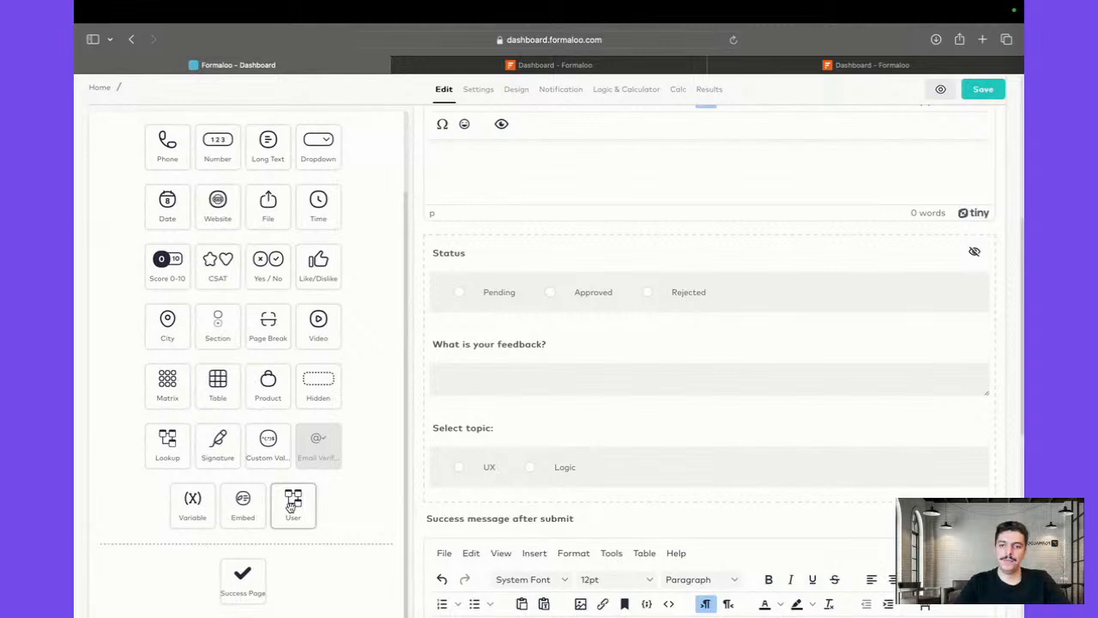
Add a 'Submitter' user field above Status, linked to the Avita 2.0-users form
{"action": "left_click_drag", "start_coordinate": [292, 507], "coordinate": [517, 286]}
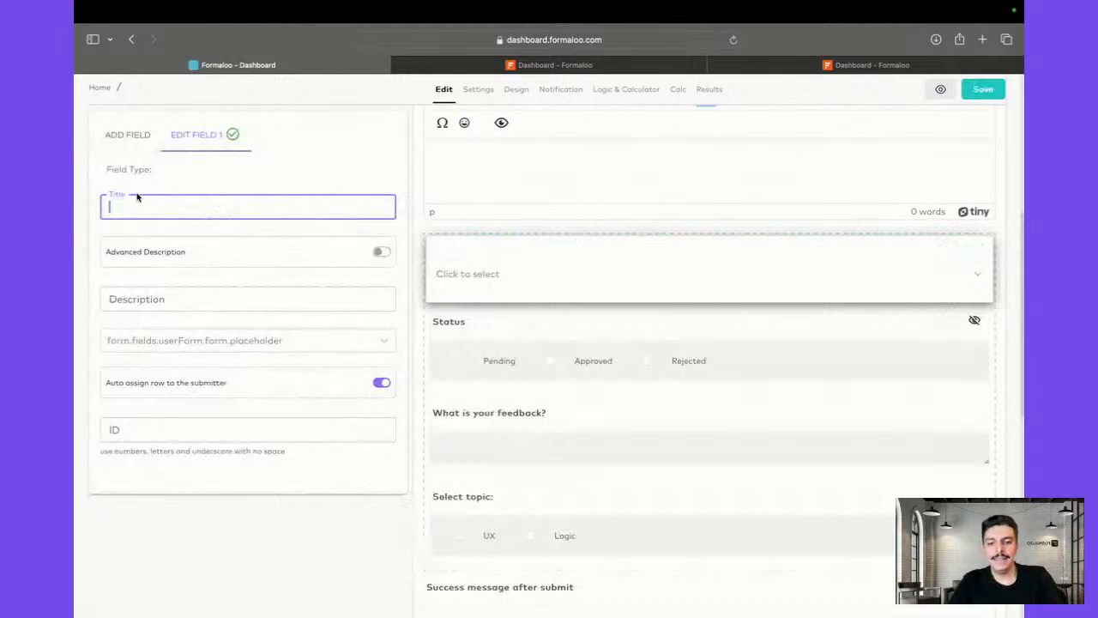
{"action": "type", "text": "S"}
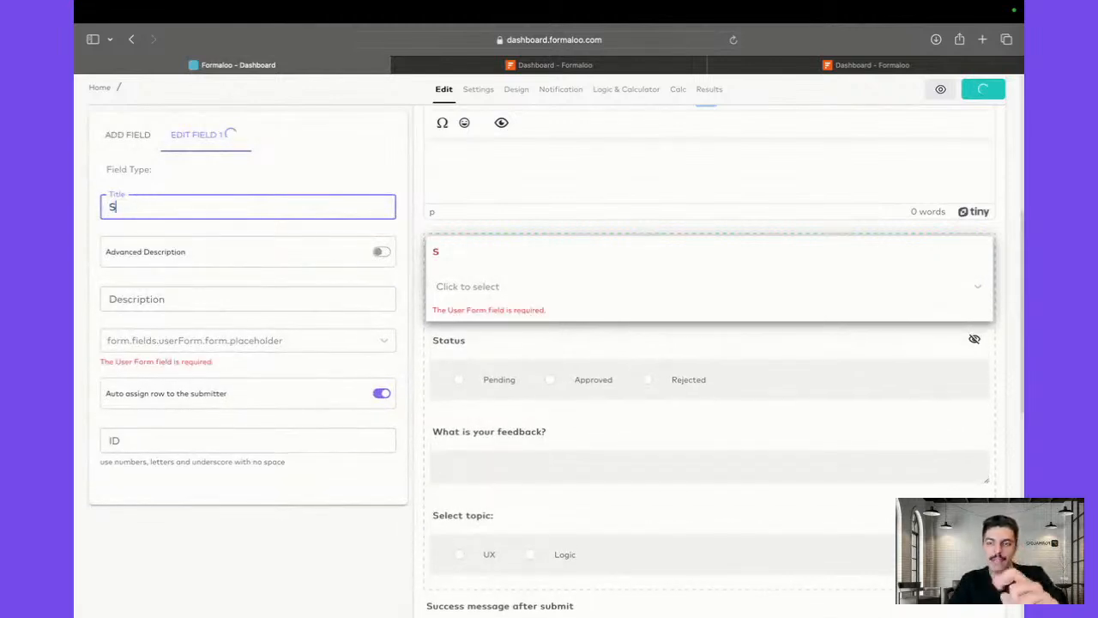
{"action": "type", "text": "ubmitter:"}
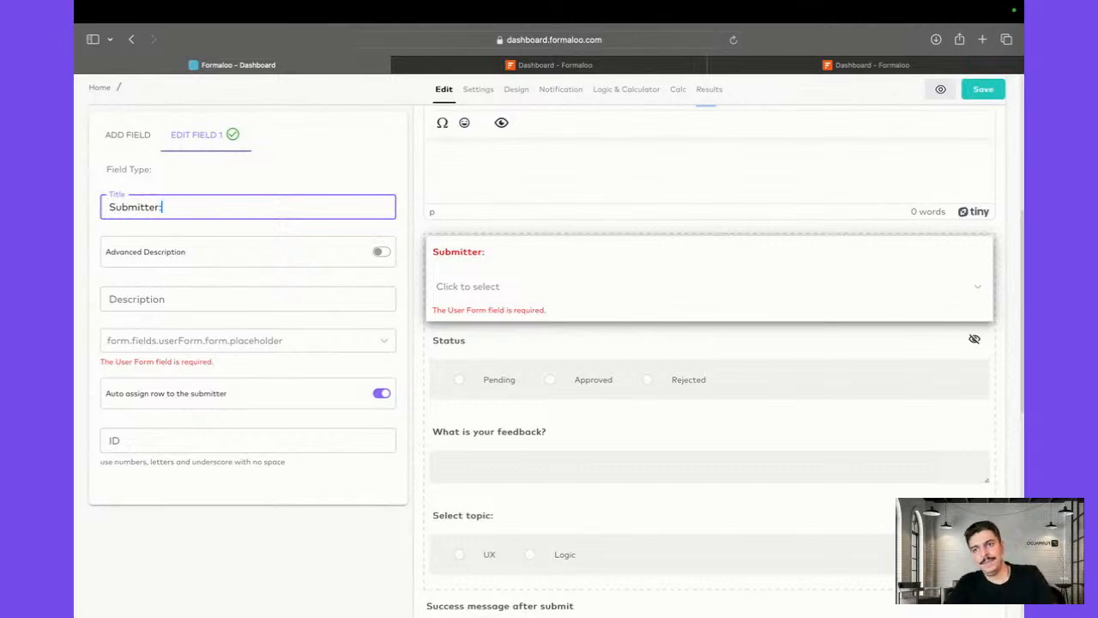
{"action": "left_click", "coordinate": [193, 338]}
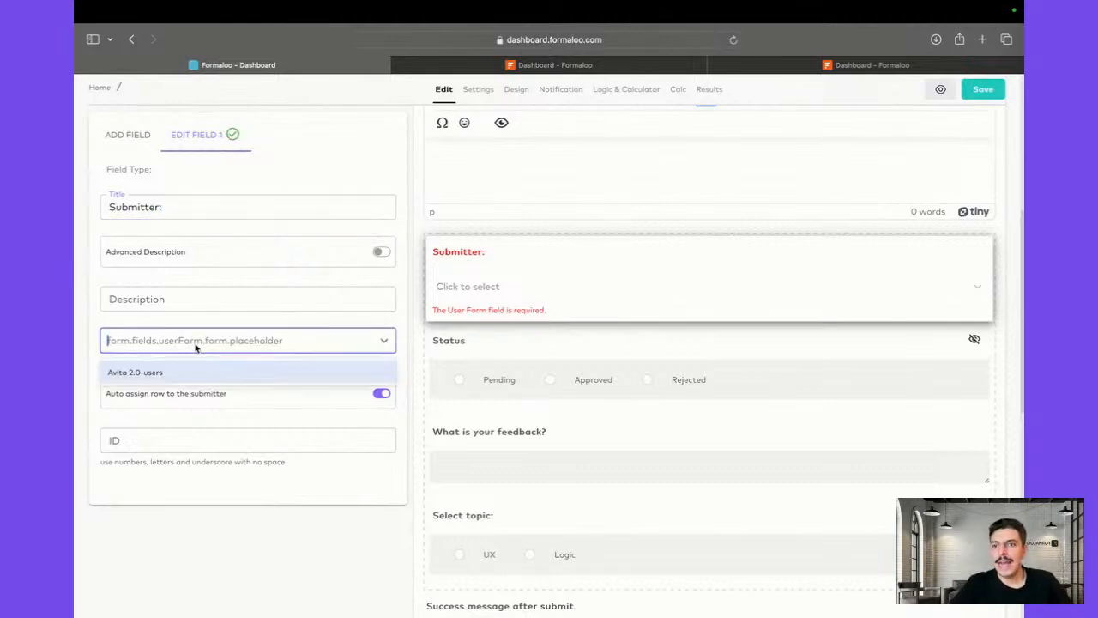
{"action": "left_click", "coordinate": [147, 378]}
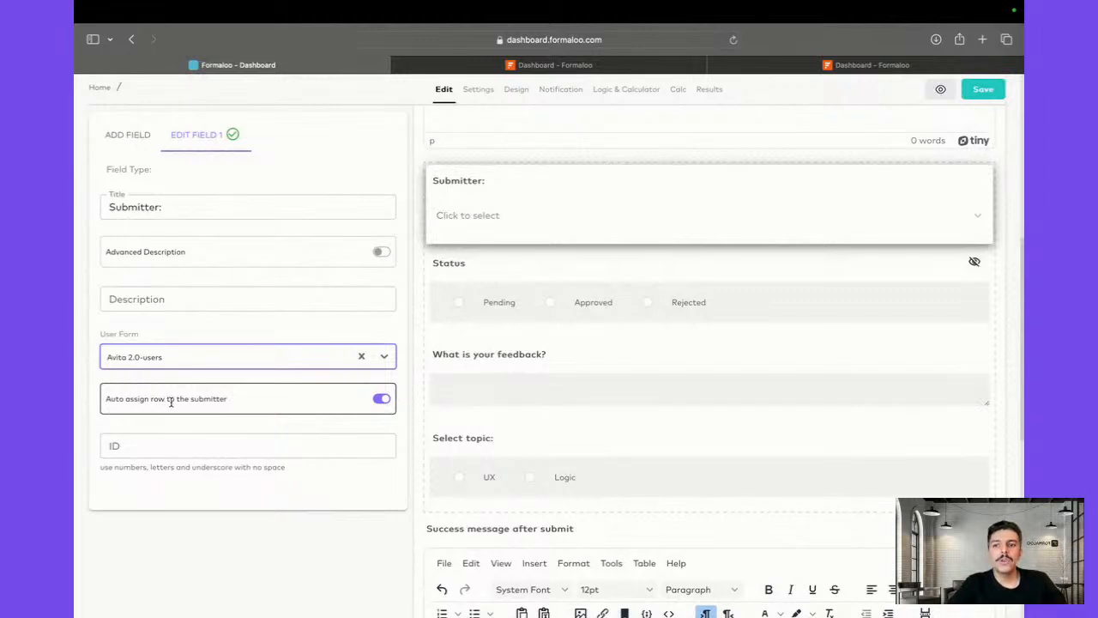
{"action": "scroll", "coordinate": [469, 316], "scroll_direction": "up", "scroll_amount": 2}
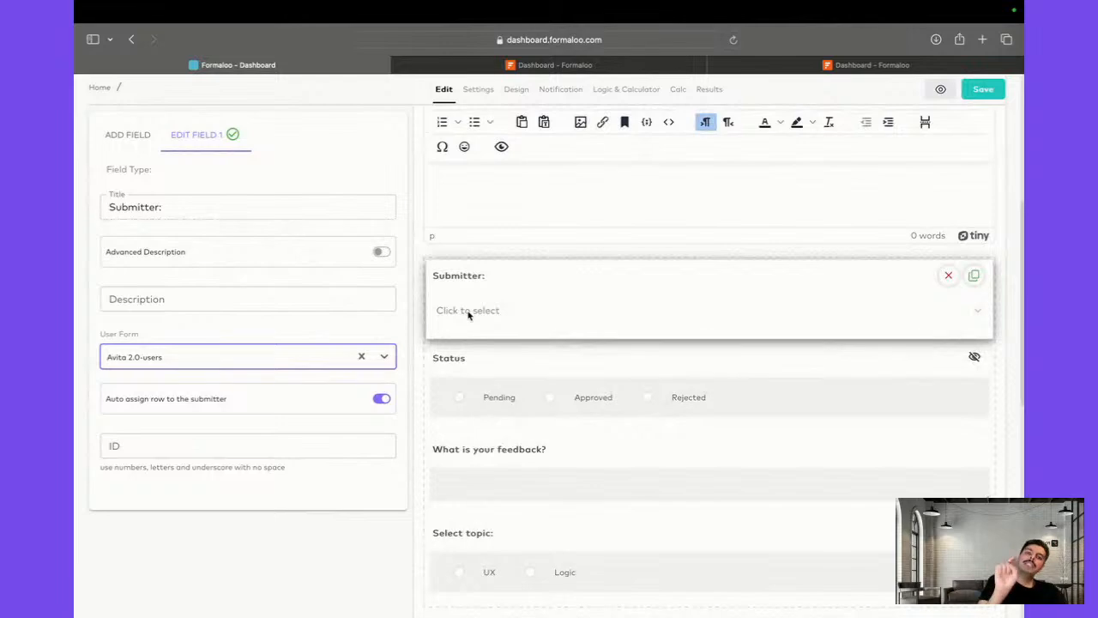
Save the ticket form and dismiss the 'Saved the changes' confirmation
{"action": "left_click", "coordinate": [983, 90]}
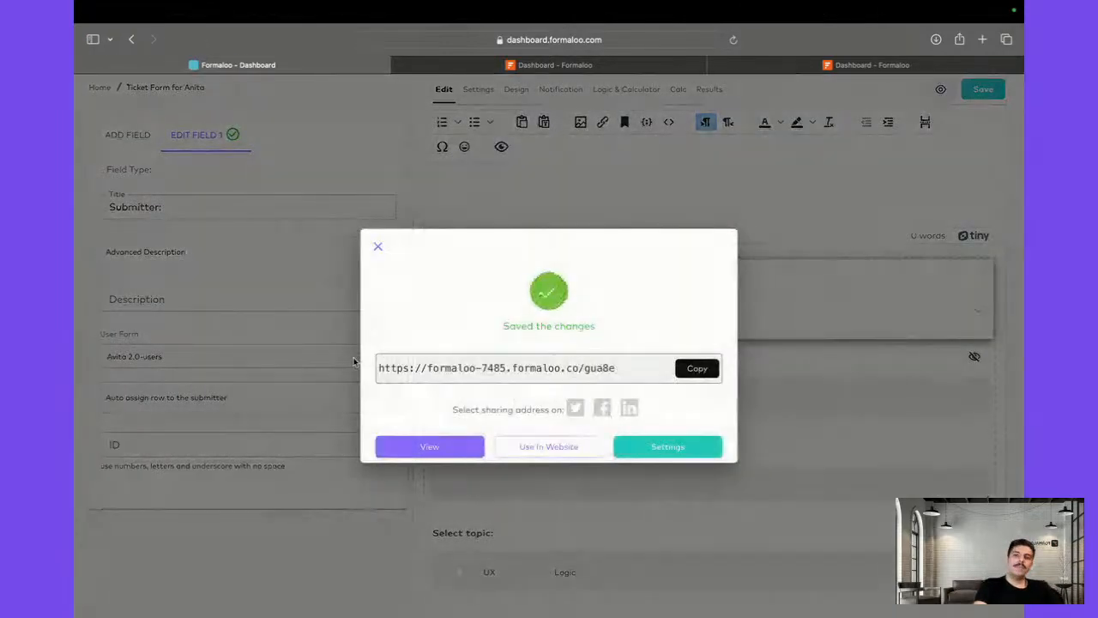
{"action": "left_click", "coordinate": [355, 362]}
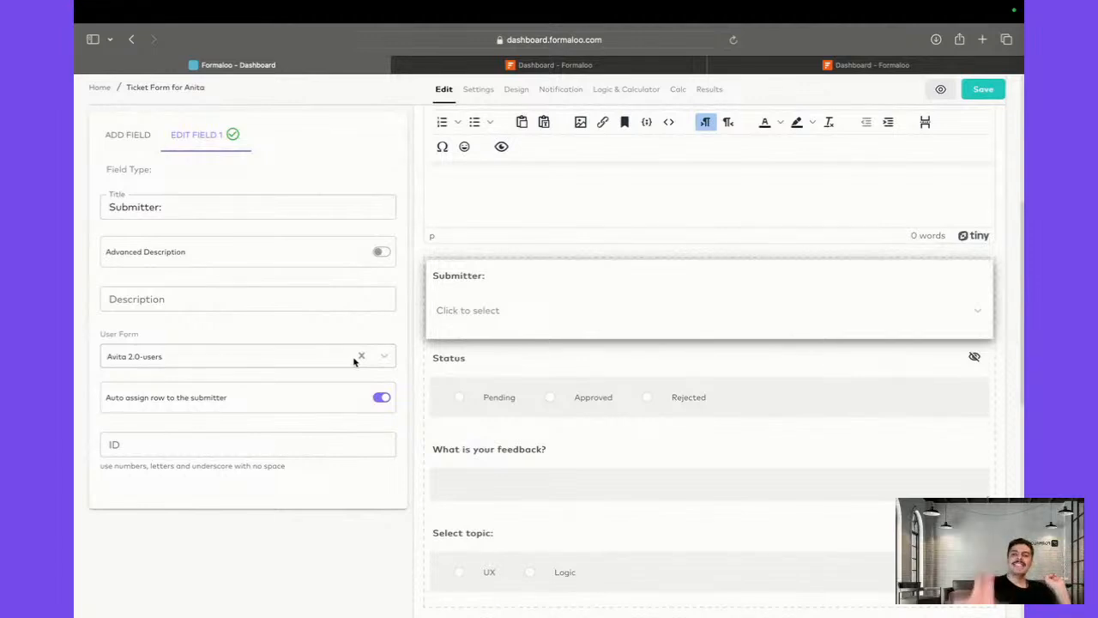
{"action": "scroll", "coordinate": [502, 451], "scroll_direction": "down", "scroll_amount": 4}
{"action": "scroll", "coordinate": [502, 451], "scroll_direction": "up", "scroll_amount": 4}
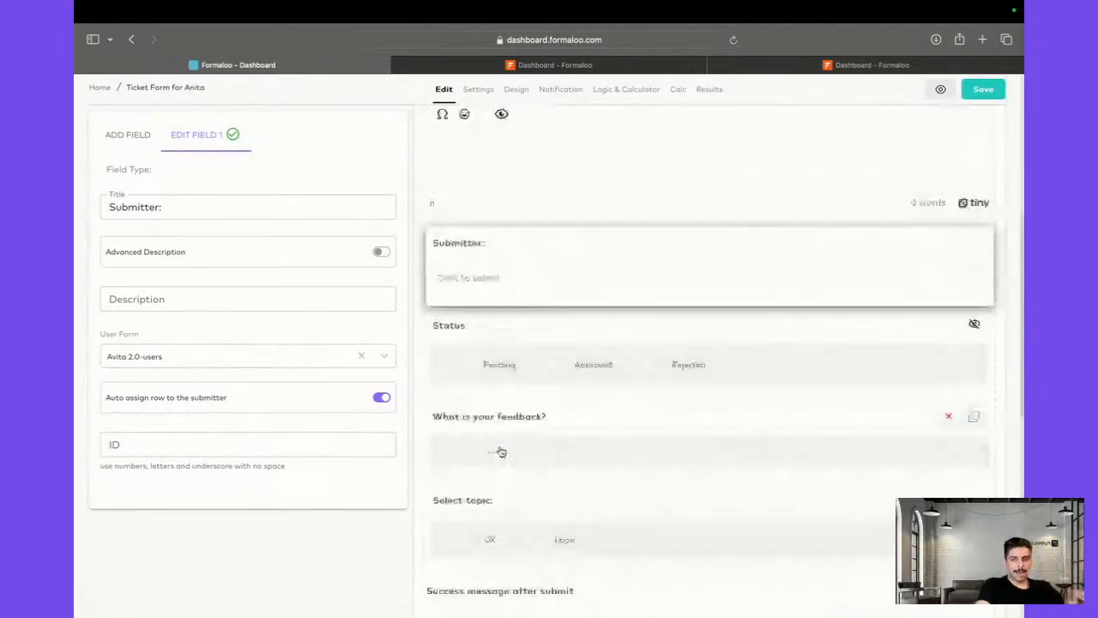
{"action": "scroll", "coordinate": [502, 451], "scroll_direction": "up", "scroll_amount": 1}
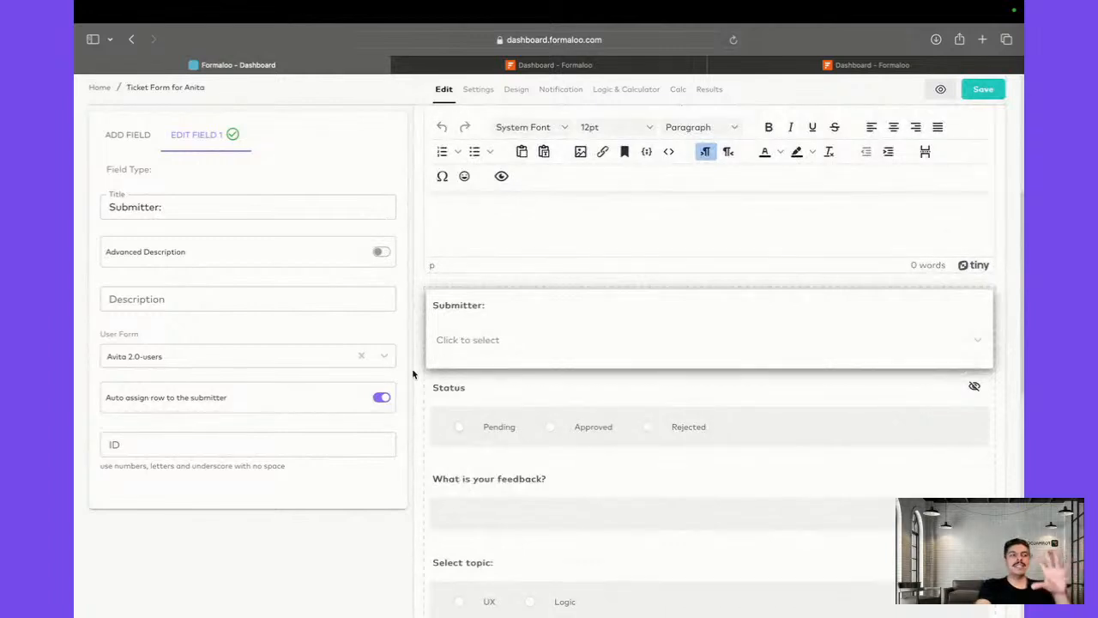
{"action": "left_click", "coordinate": [121, 134]}
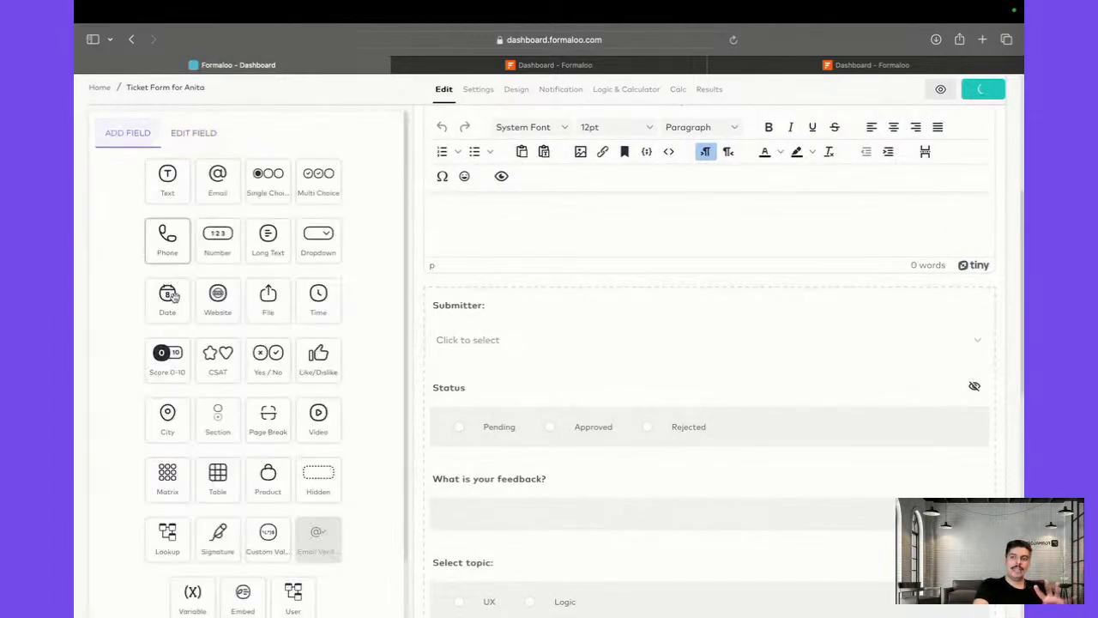
{"action": "scroll", "coordinate": [478, 493], "scroll_direction": "down", "scroll_amount": 2}
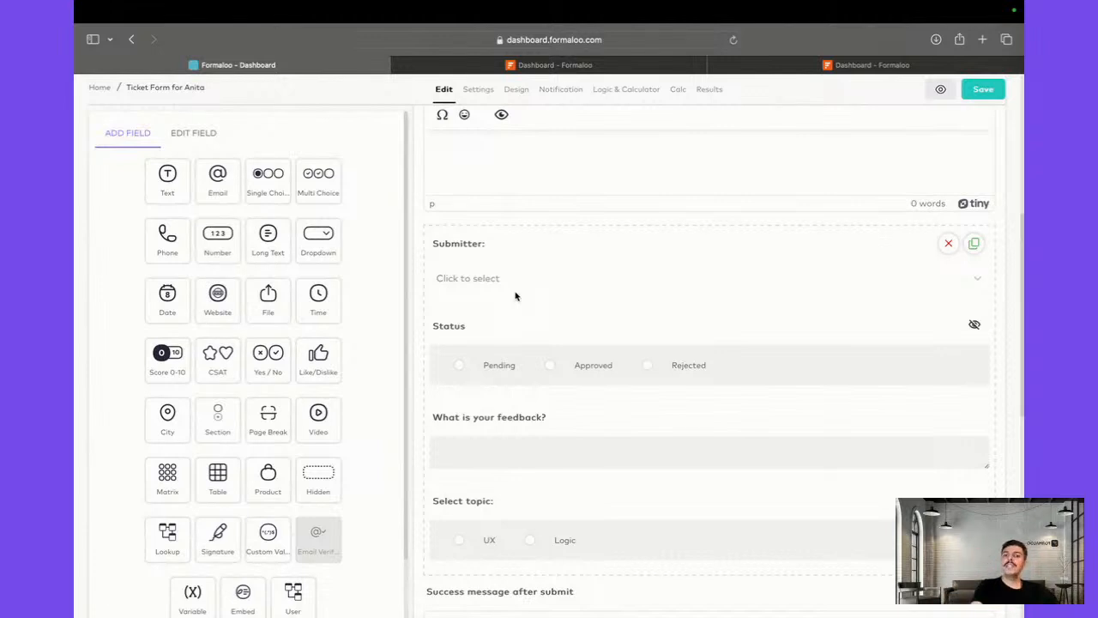
{"action": "left_click", "coordinate": [442, 276]}
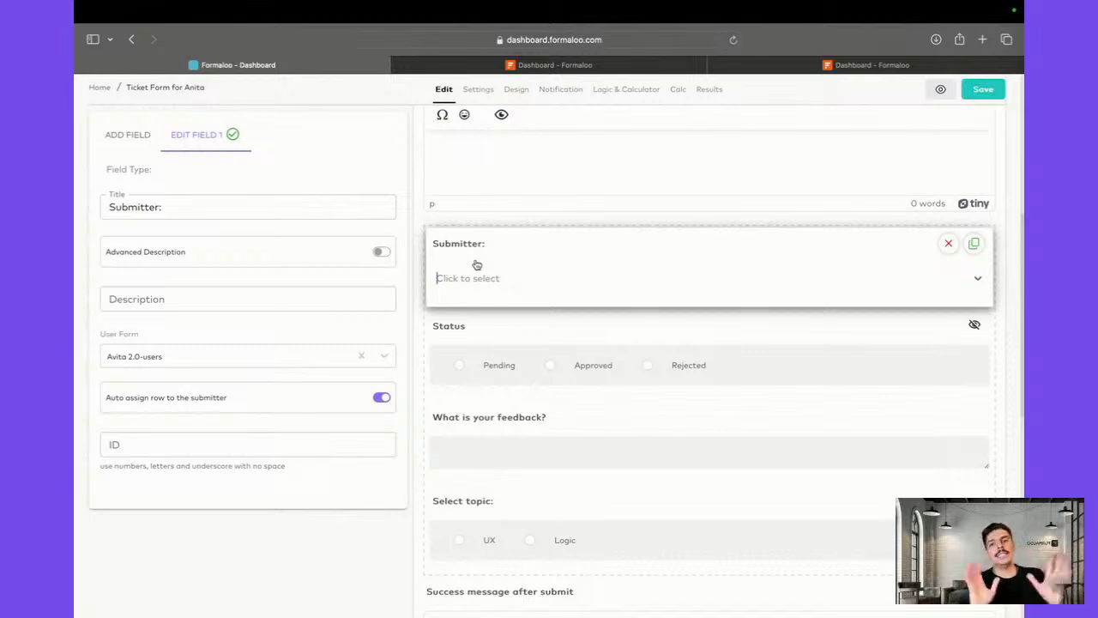
{"action": "left_click", "coordinate": [983, 91]}
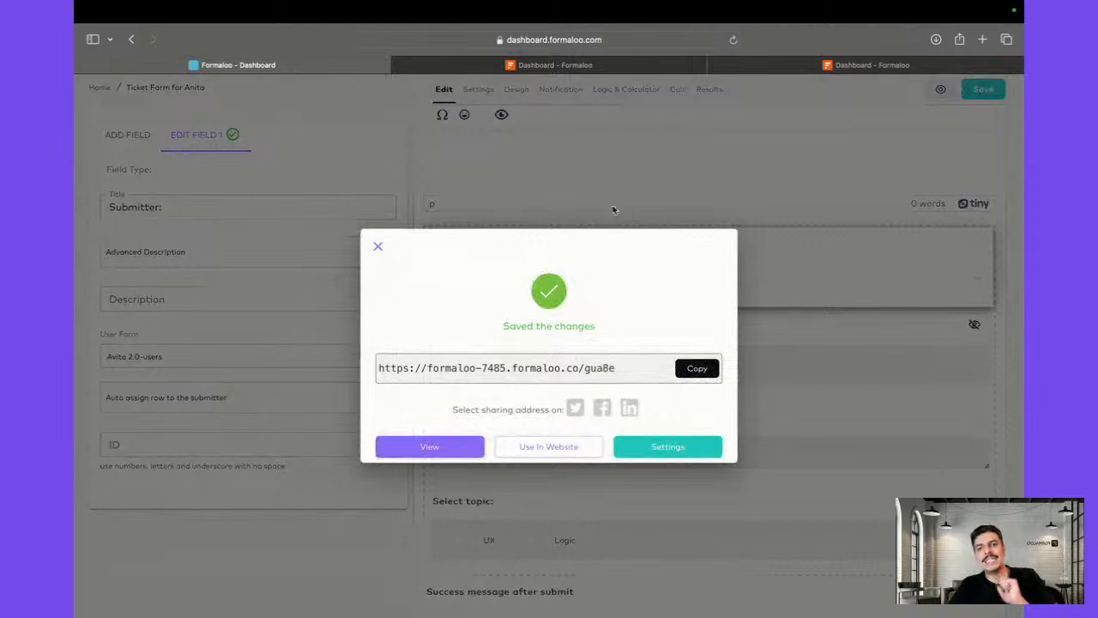
{"action": "left_click", "coordinate": [614, 209]}
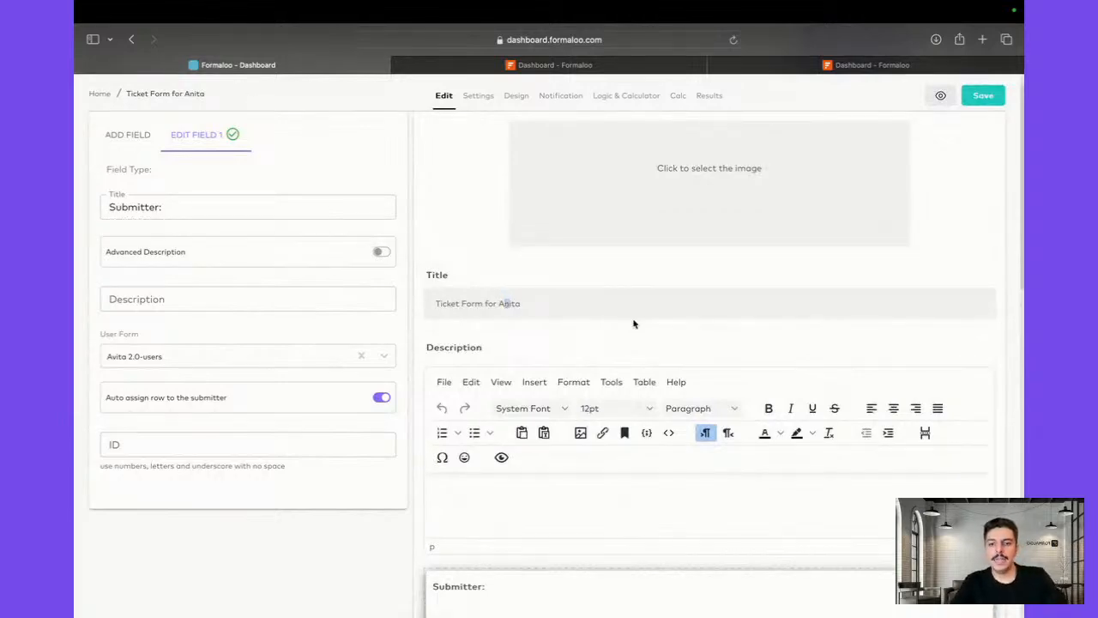
Save the ticket form, then open the Avita 2.0 card from the Formaloo dashboard
{"action": "left_click", "coordinate": [968, 98]}
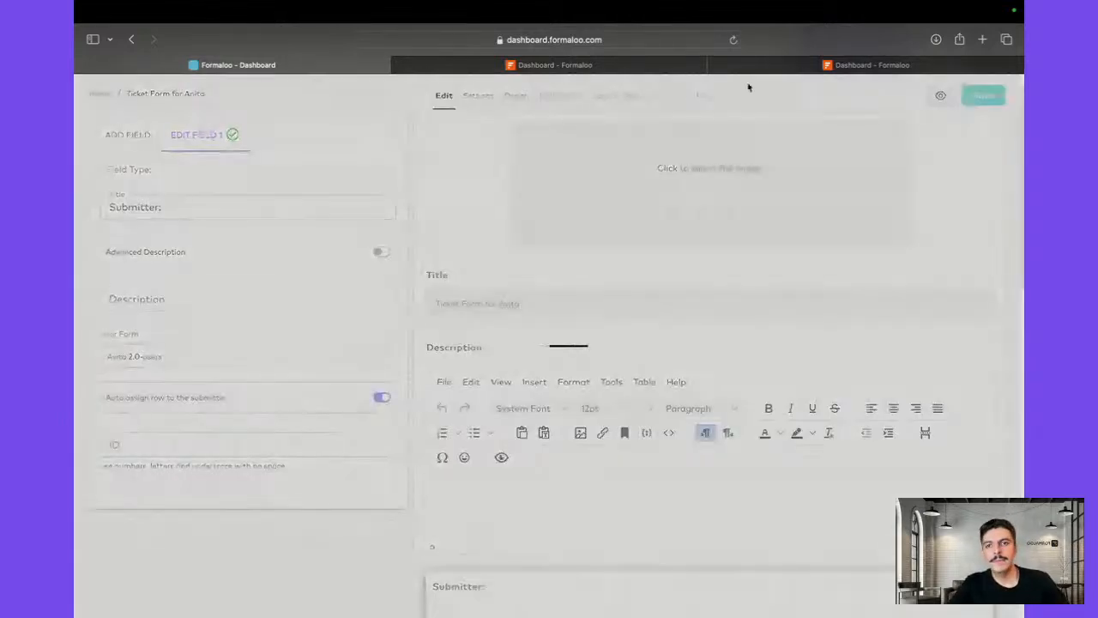
{"action": "left_click", "coordinate": [452, 69]}
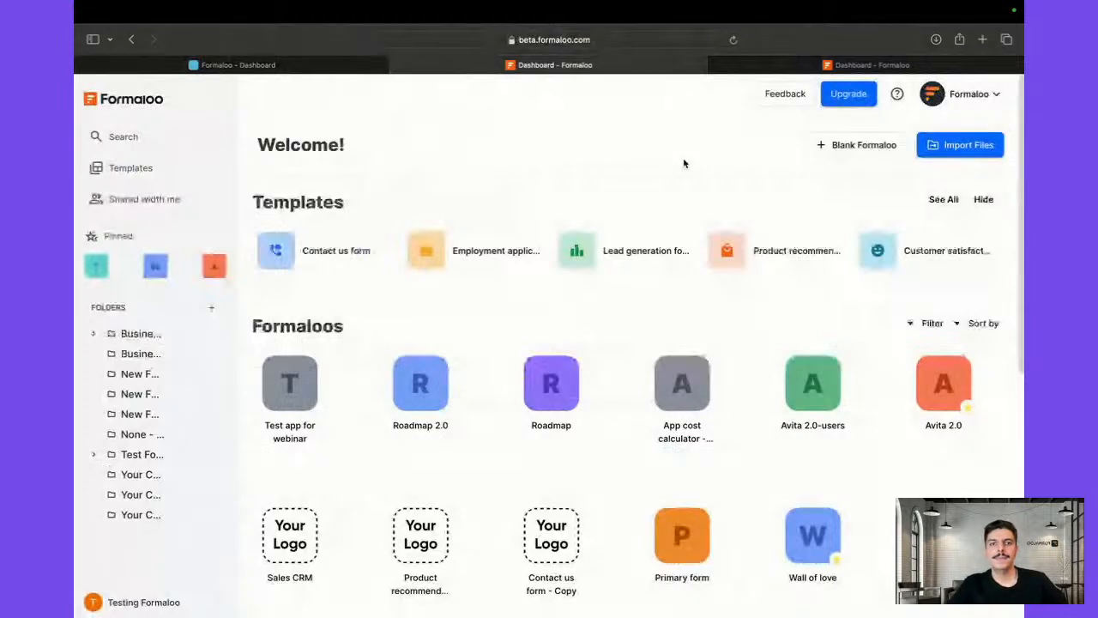
{"action": "left_click", "coordinate": [963, 388]}
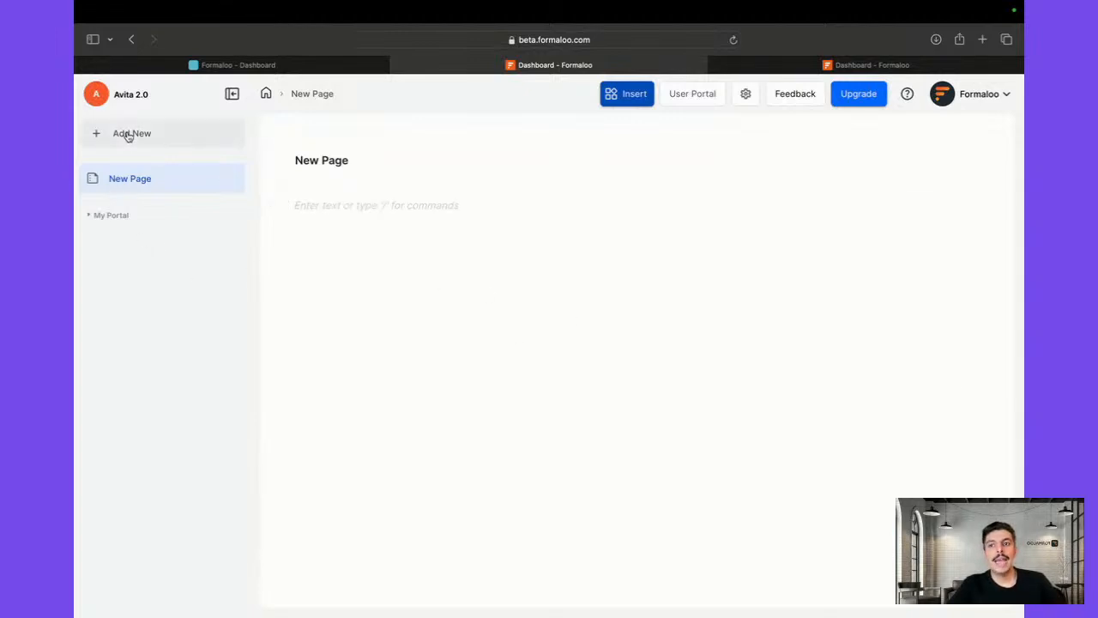
On the My tickets page, insert a Table block linked to the Ticket Form For Avita base
{"action": "left_click", "coordinate": [91, 217]}
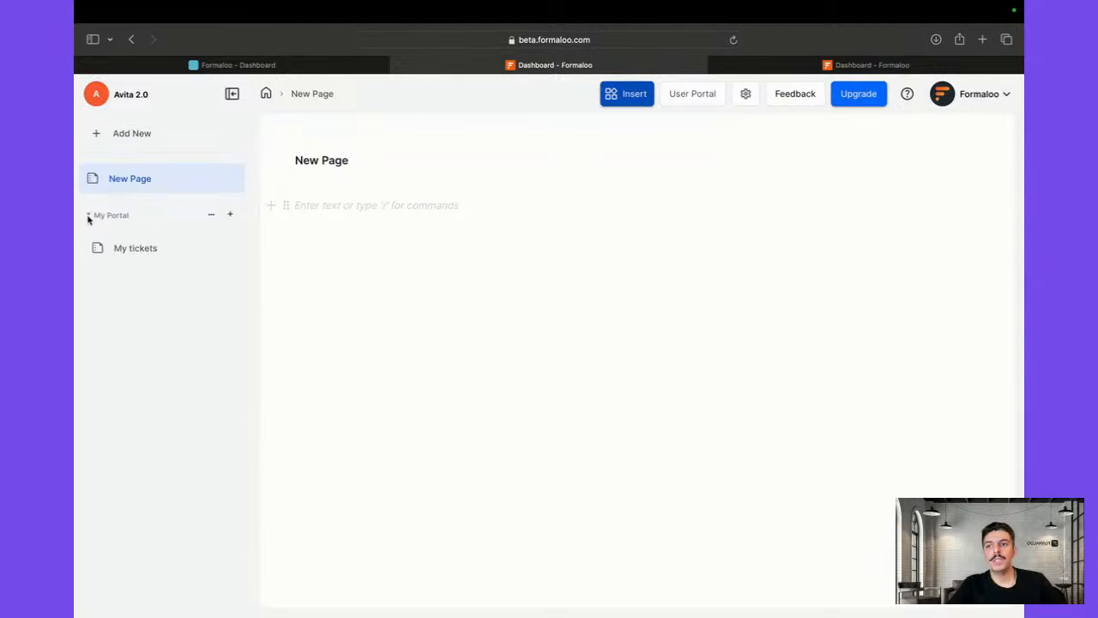
{"action": "left_click", "coordinate": [136, 248]}
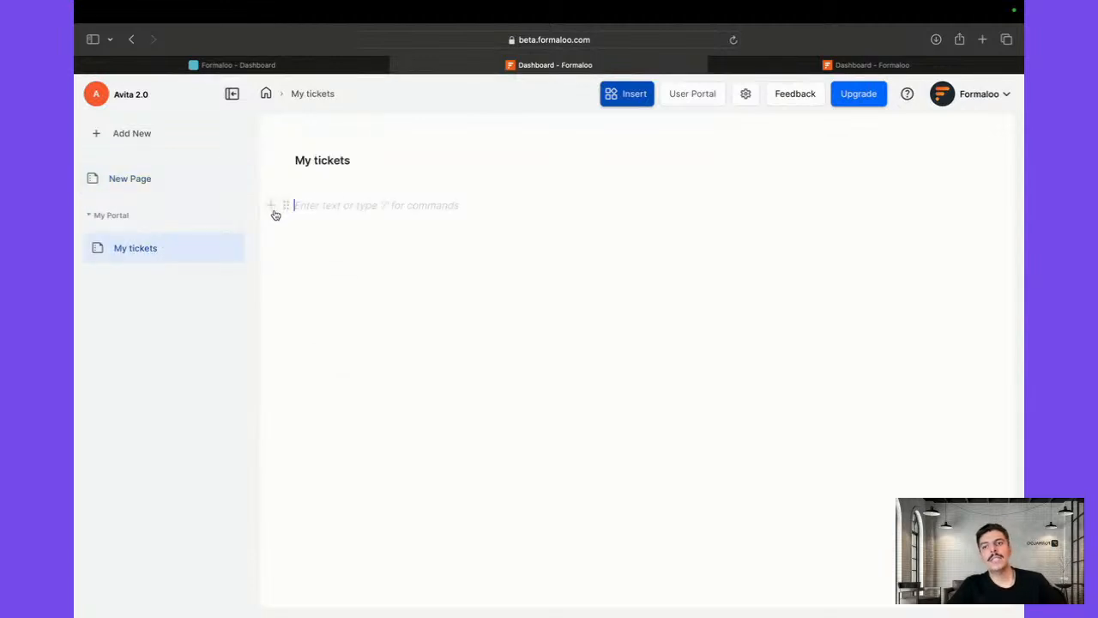
{"action": "left_click", "coordinate": [274, 213]}
{"action": "left_click", "coordinate": [361, 273]}
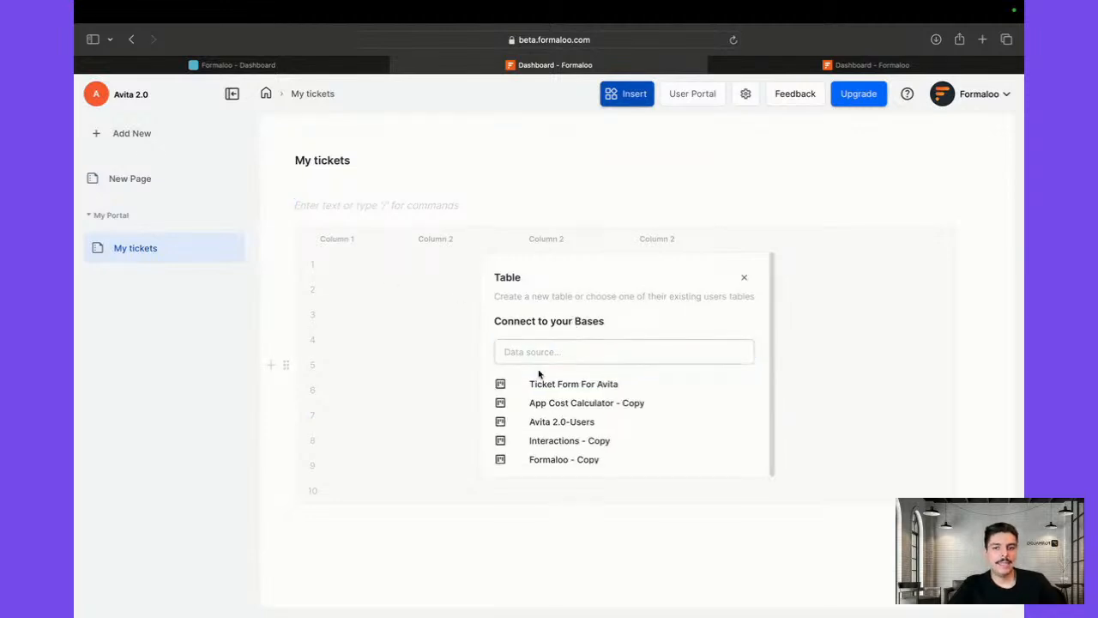
{"action": "left_click", "coordinate": [584, 385]}
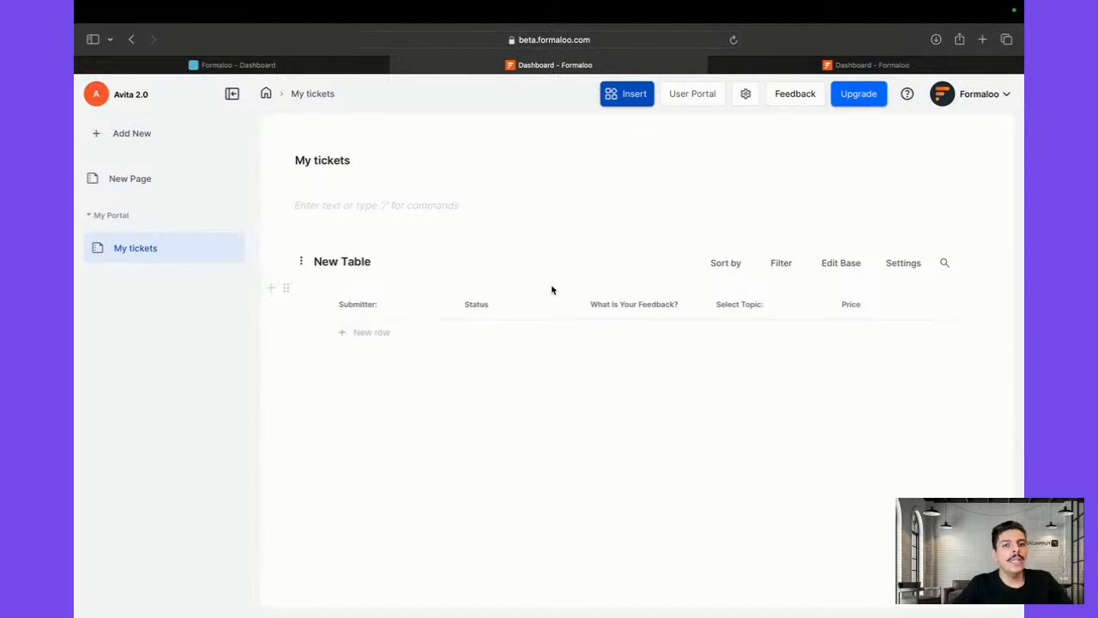
Add a User filter on the Submitter: field to the My tickets table
{"action": "left_click", "coordinate": [780, 266]}
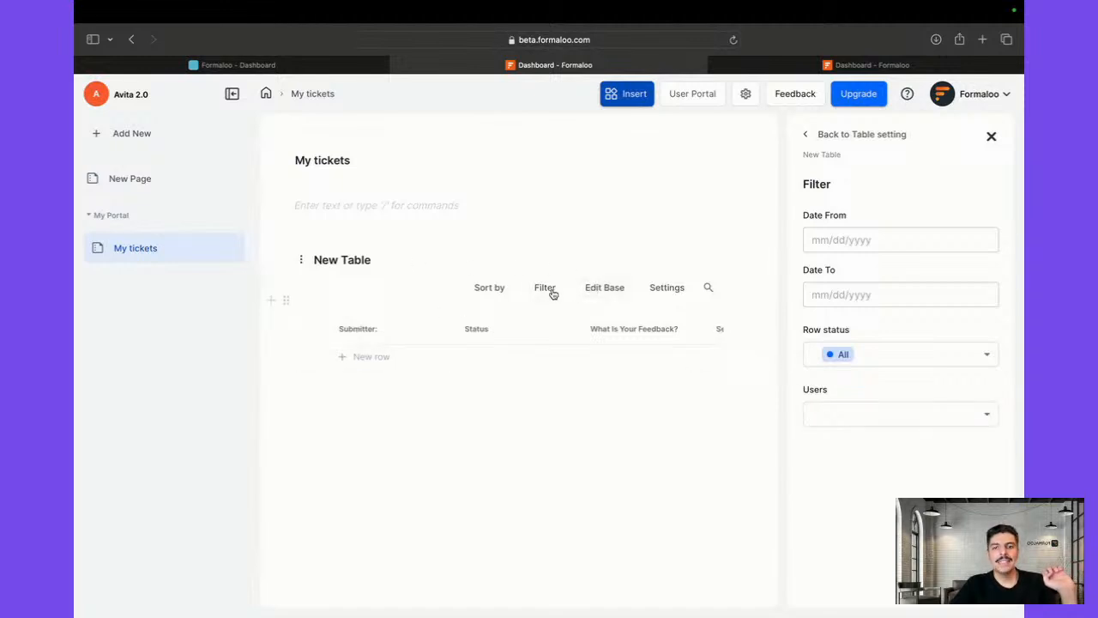
{"action": "left_click", "coordinate": [844, 420]}
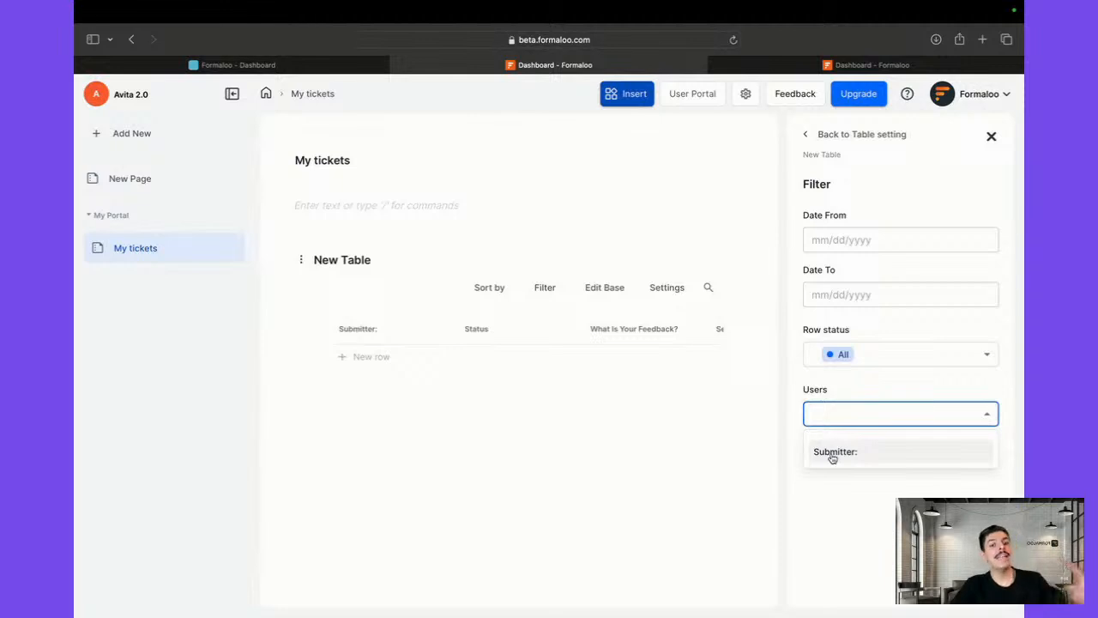
{"action": "left_click", "coordinate": [832, 455]}
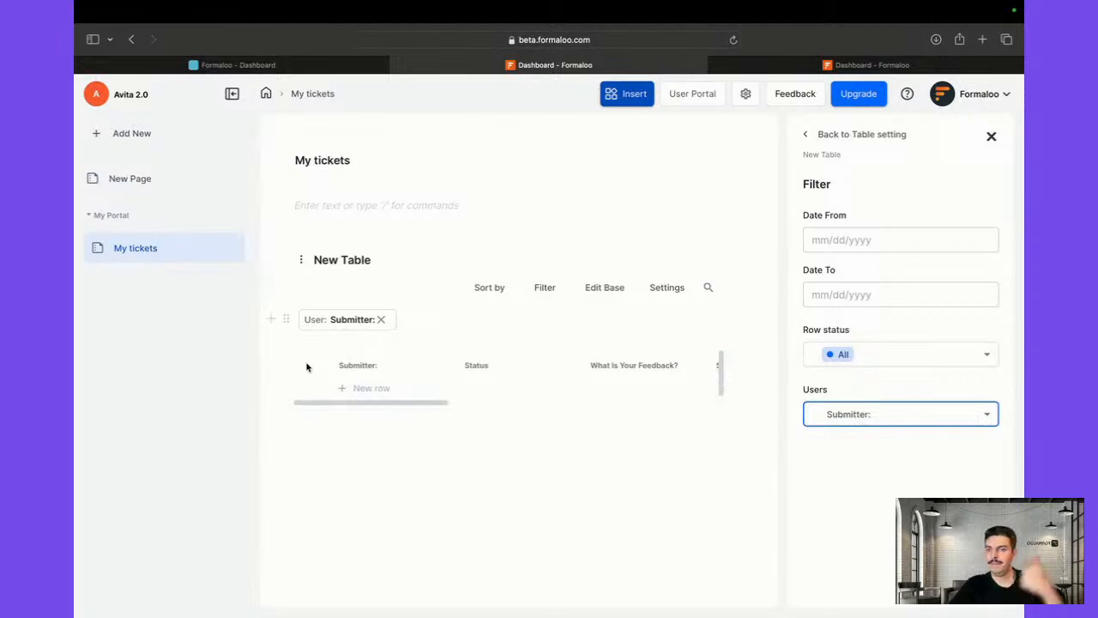
{"action": "left_click", "coordinate": [811, 138]}
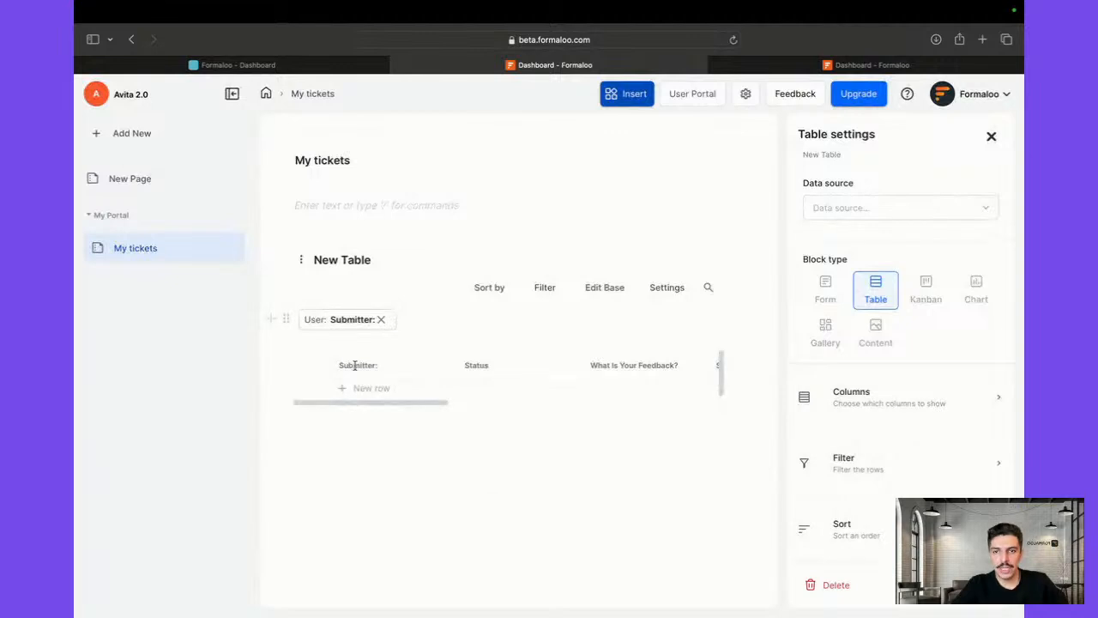
Hide the Submitter, Price, Score, tags and Referred Address columns, then go to New Page
{"action": "left_click", "coordinate": [893, 405]}
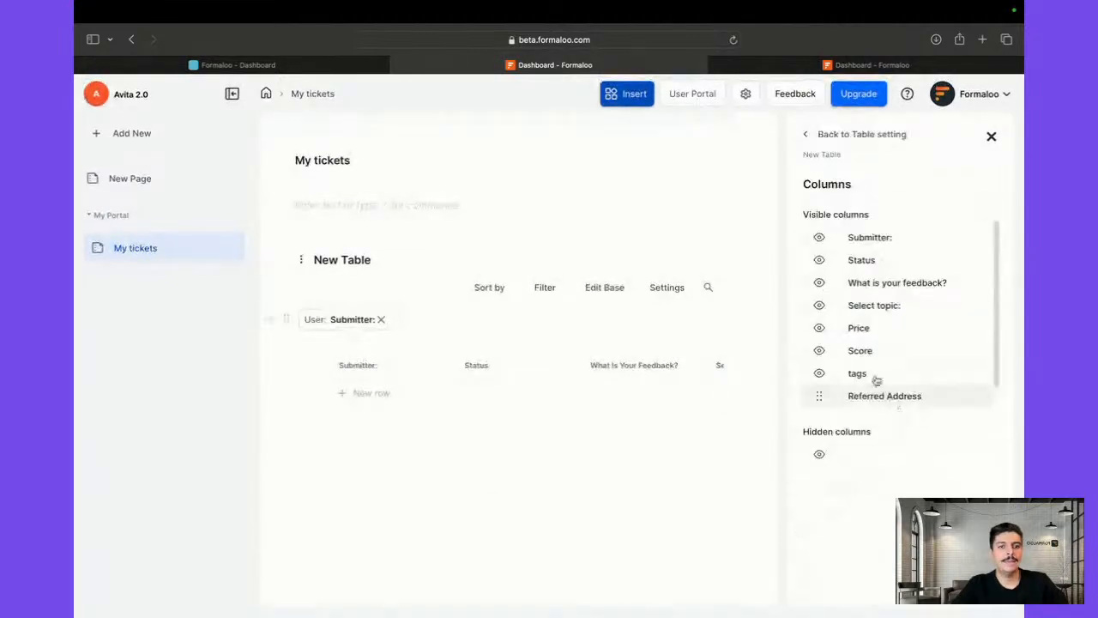
{"action": "left_click", "coordinate": [819, 236]}
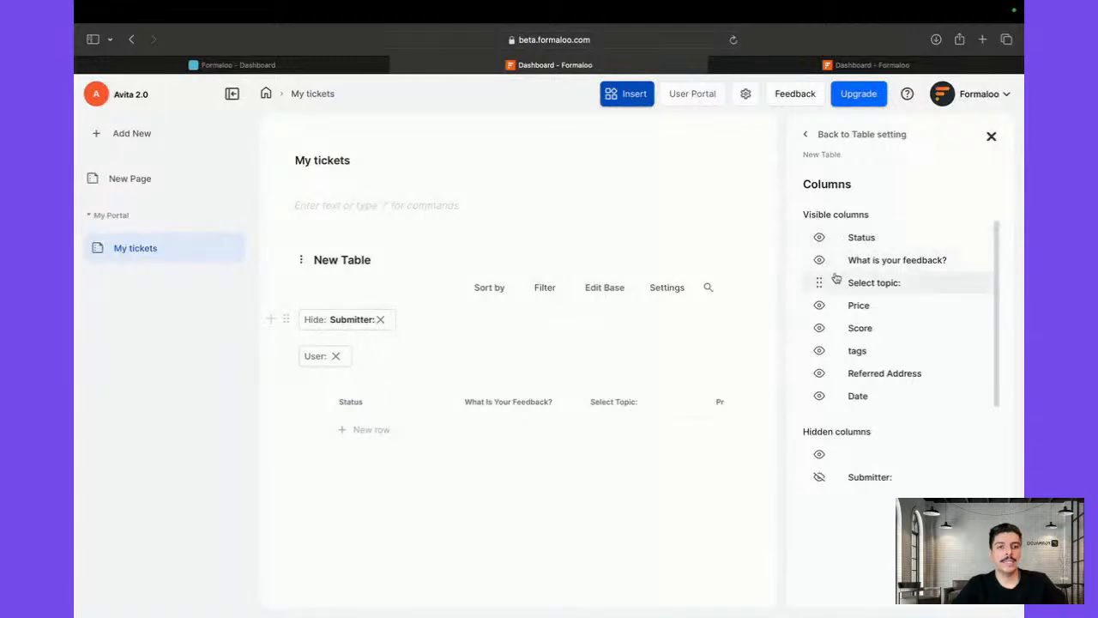
{"action": "left_click", "coordinate": [820, 308]}
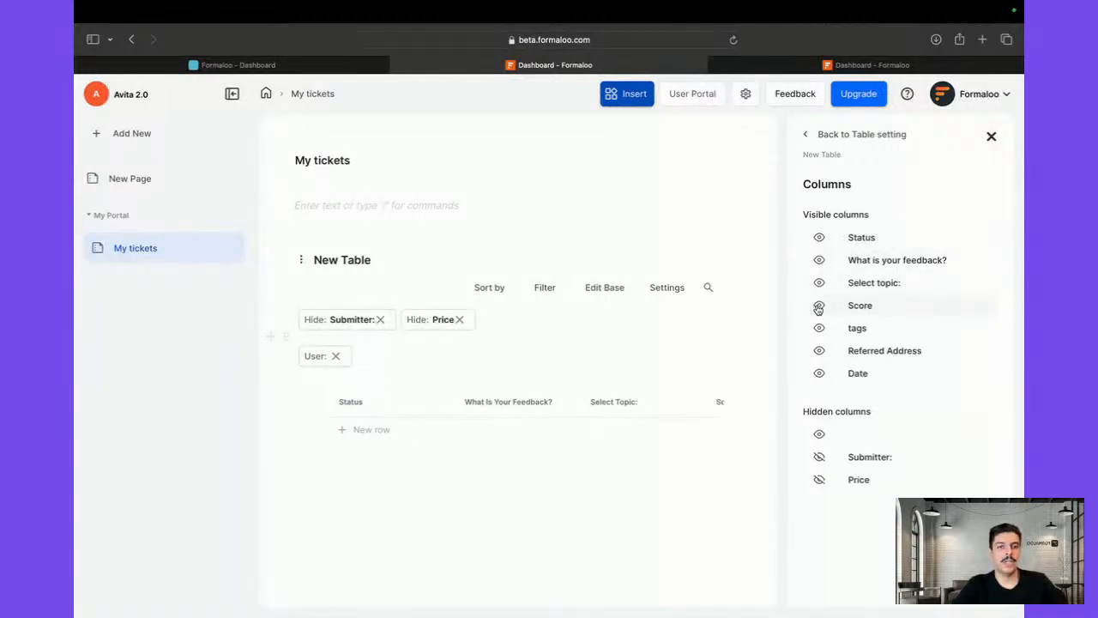
{"action": "left_click", "coordinate": [819, 307]}
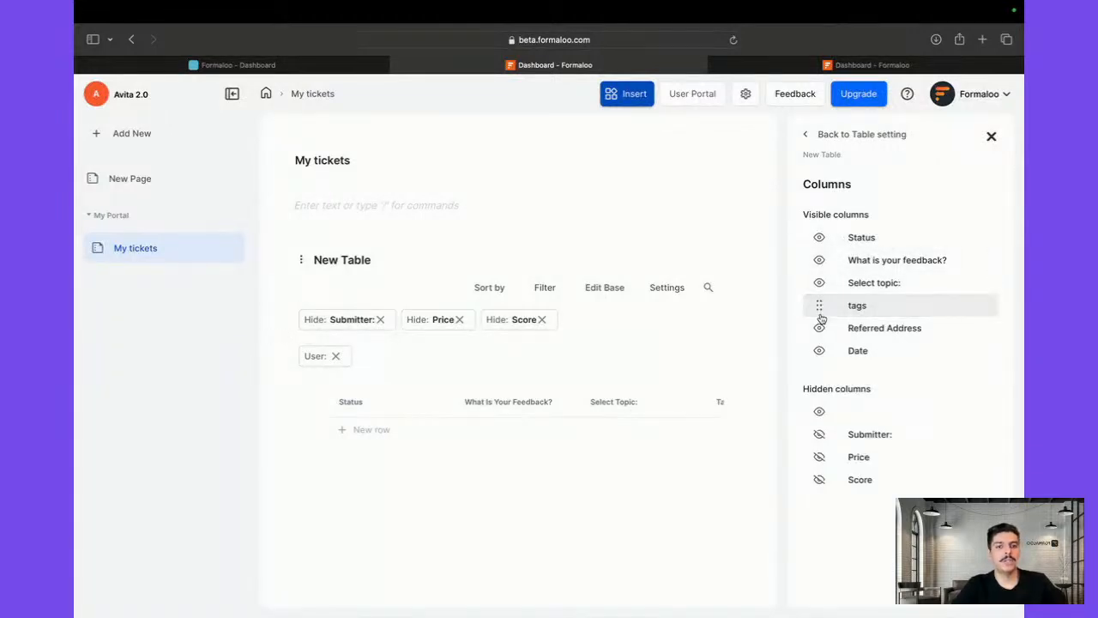
{"action": "left_click", "coordinate": [820, 307]}
{"action": "left_click", "coordinate": [819, 307]}
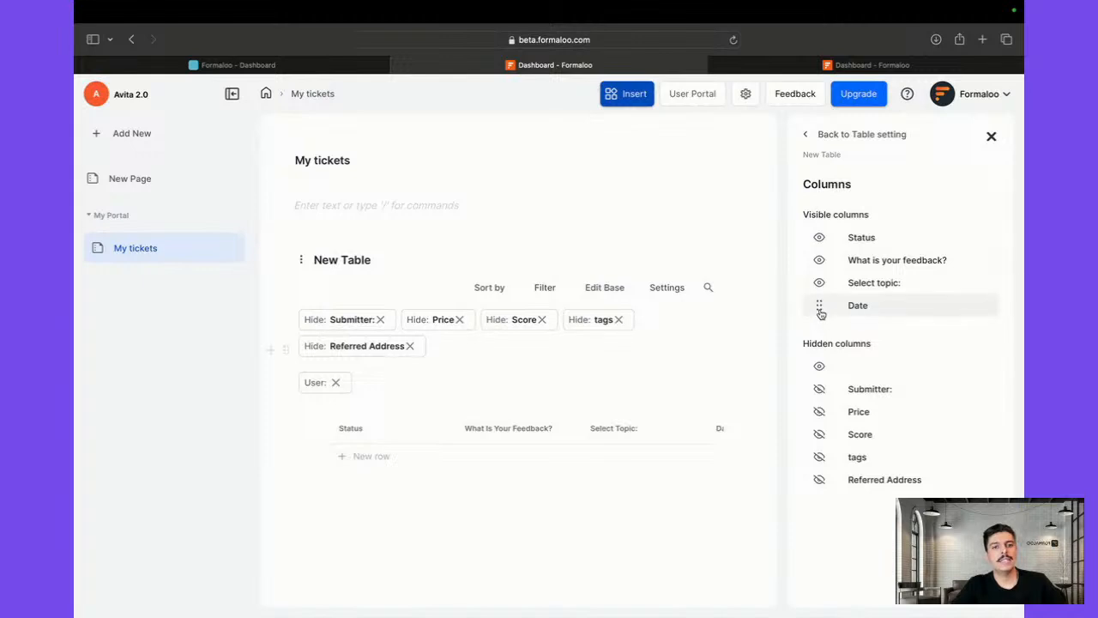
{"action": "left_click", "coordinate": [838, 139]}
{"action": "left_click", "coordinate": [993, 139]}
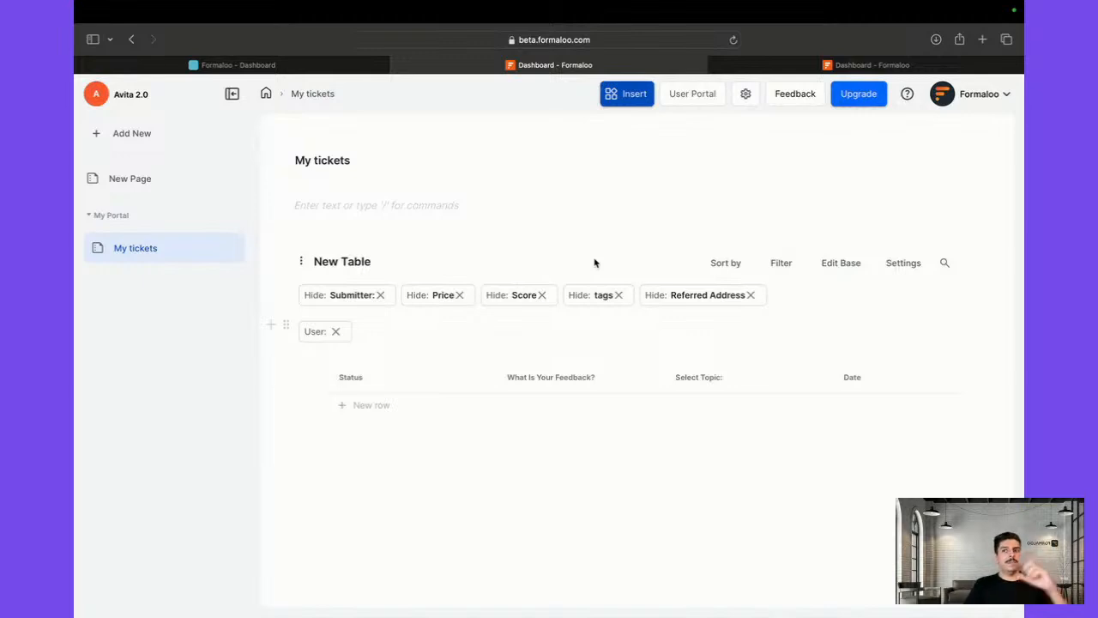
{"action": "left_click", "coordinate": [140, 179]}
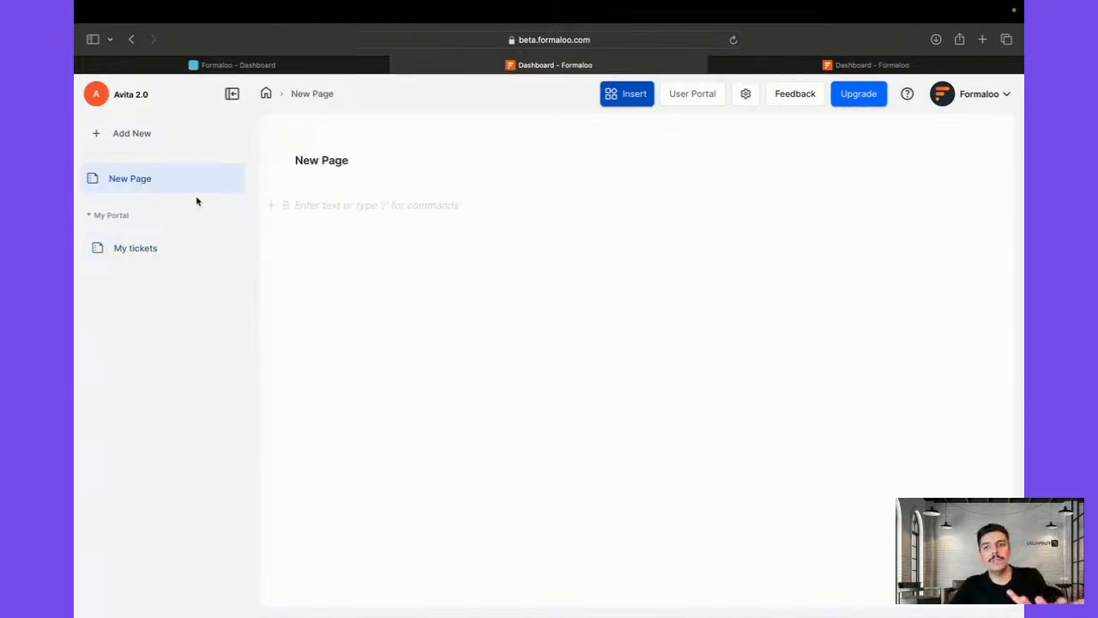
Insert a Form block on New Page connected to Ticket Form For Avita
{"action": "left_click", "coordinate": [270, 209]}
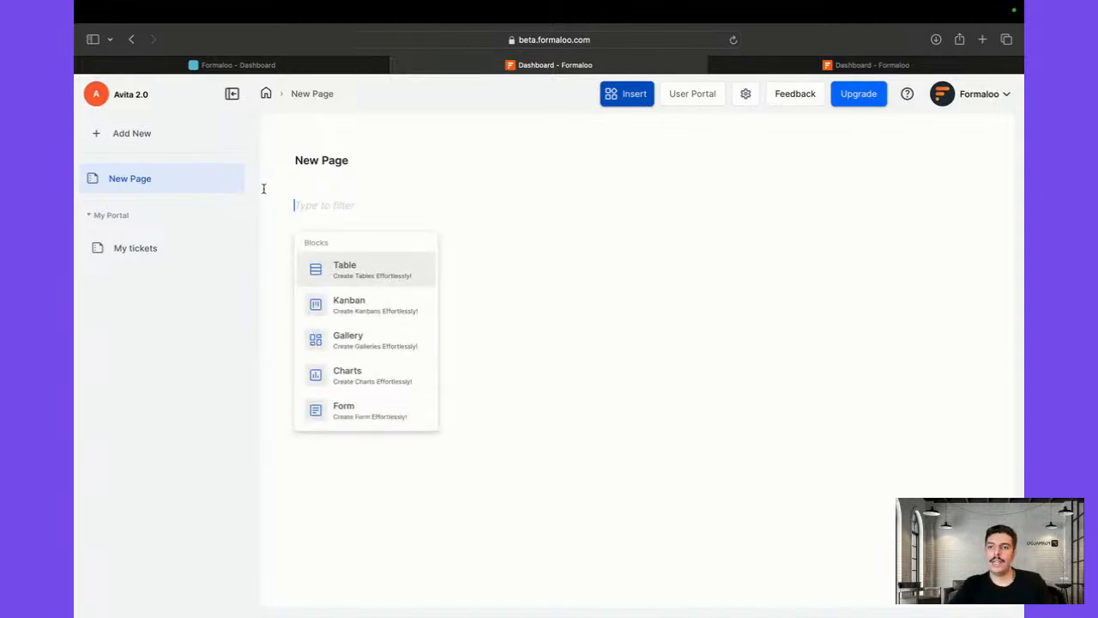
{"action": "left_click", "coordinate": [344, 419]}
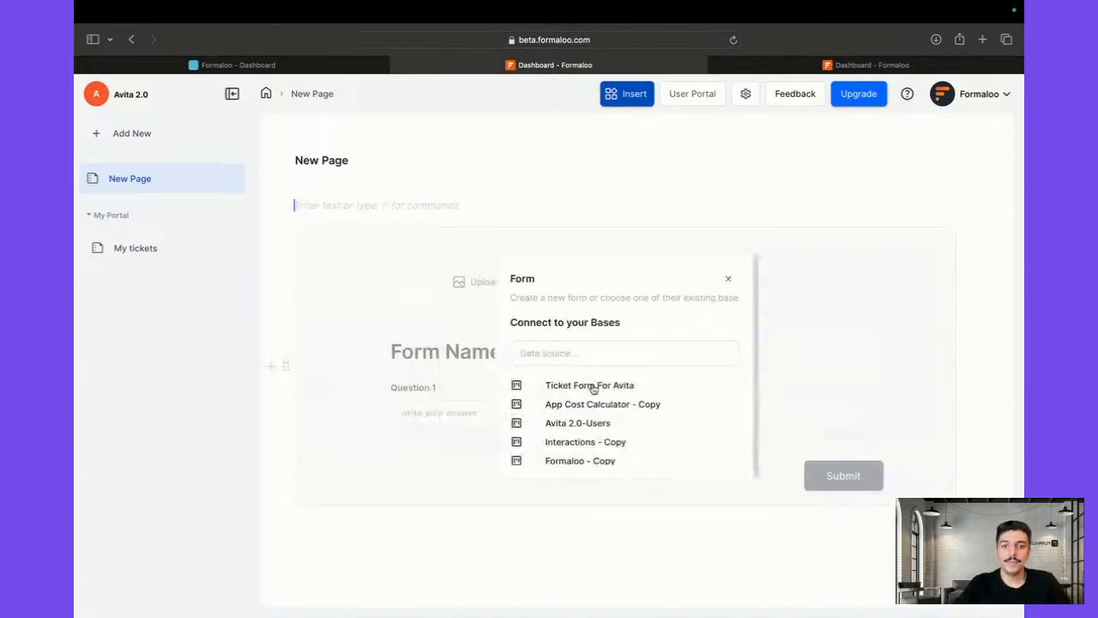
{"action": "left_click", "coordinate": [556, 386]}
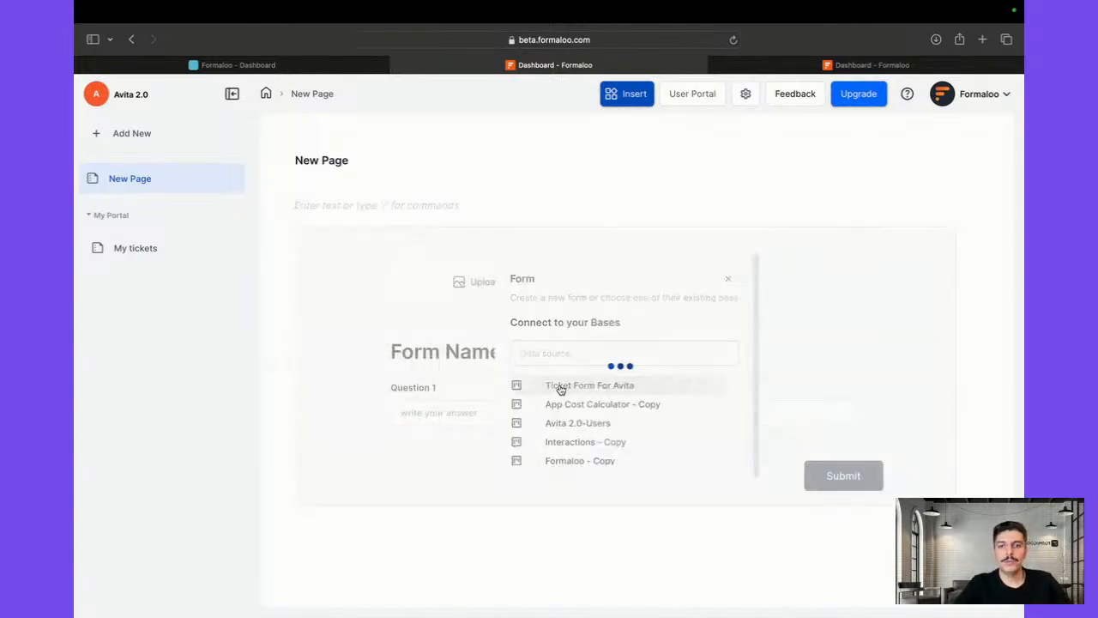
{"action": "scroll", "coordinate": [558, 387], "scroll_direction": "down", "scroll_amount": 3}
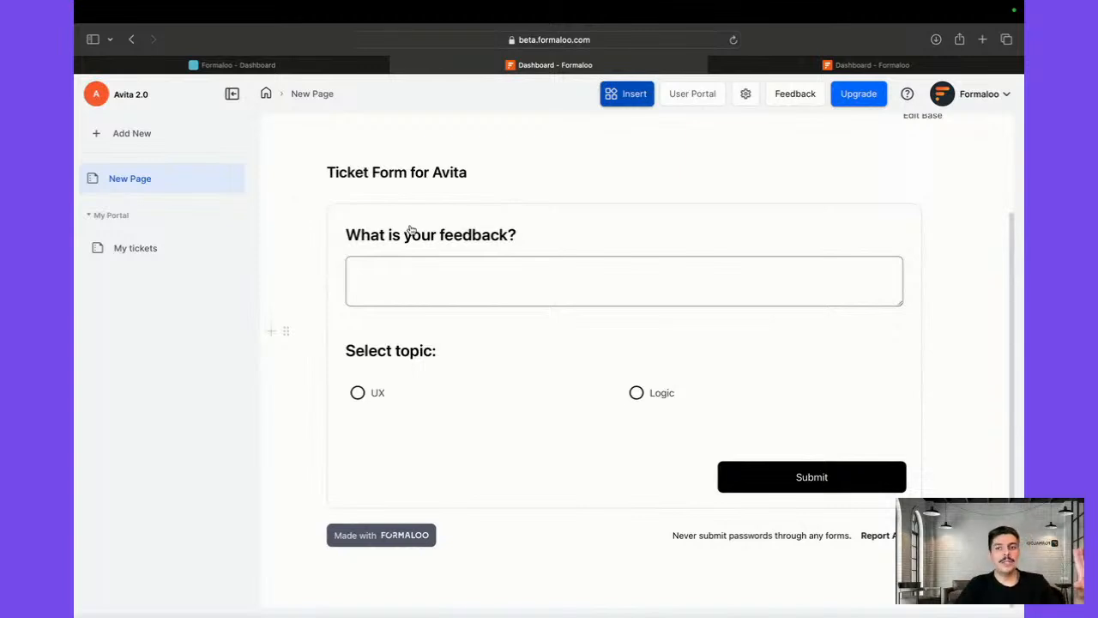
Rename the New Page page to 'New Ticket'
{"action": "scroll", "coordinate": [515, 432], "scroll_direction": "up", "scroll_amount": 3}
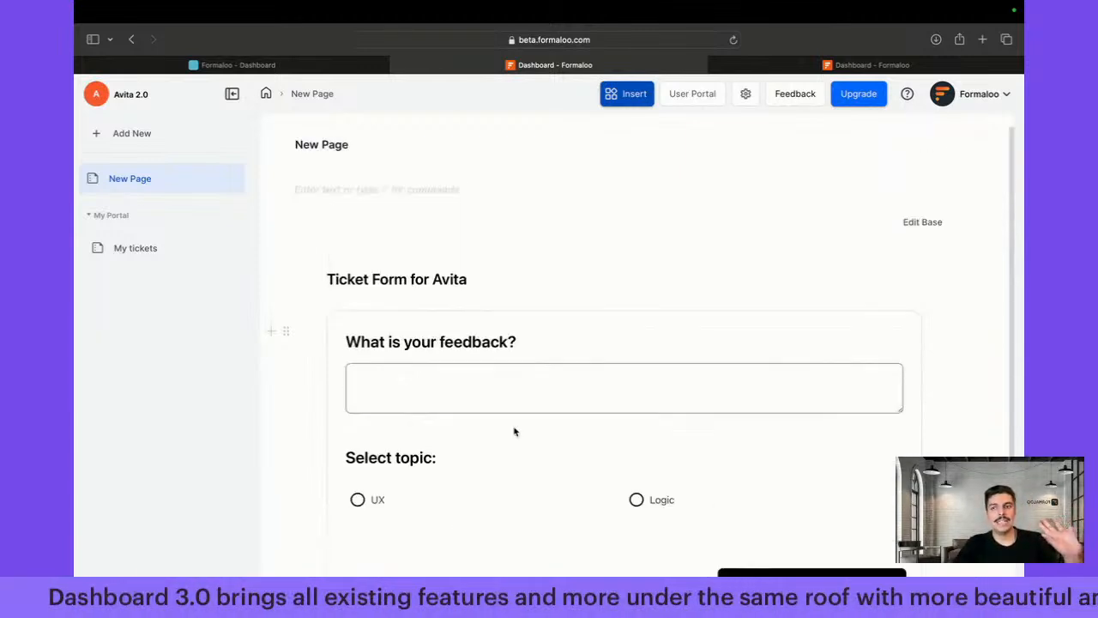
{"action": "double_click", "coordinate": [137, 179]}
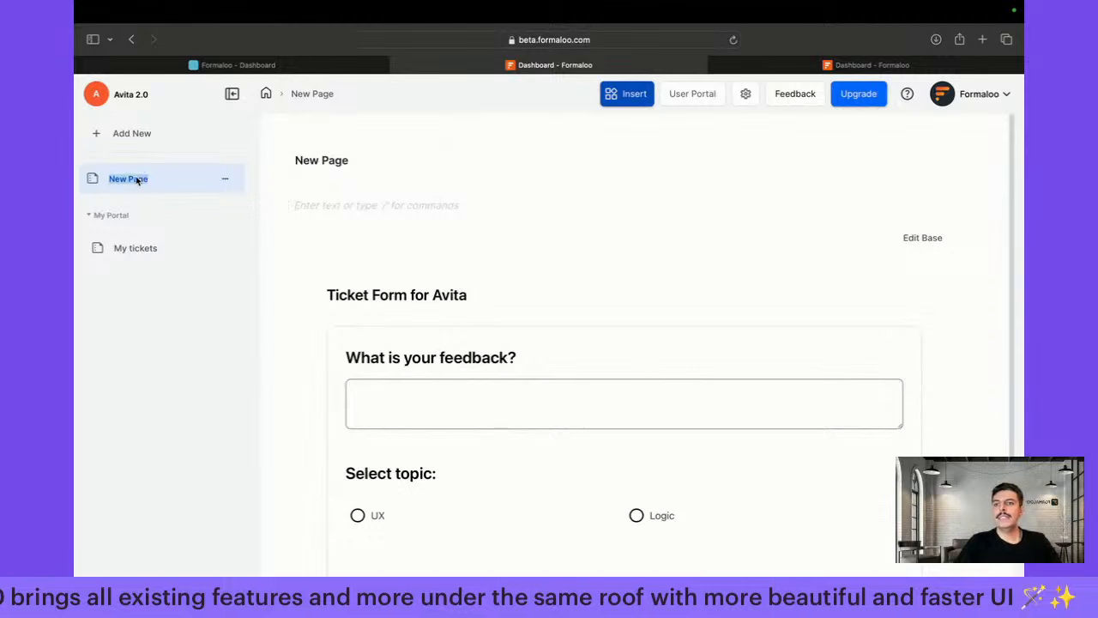
{"action": "type", "text": "Ne"}
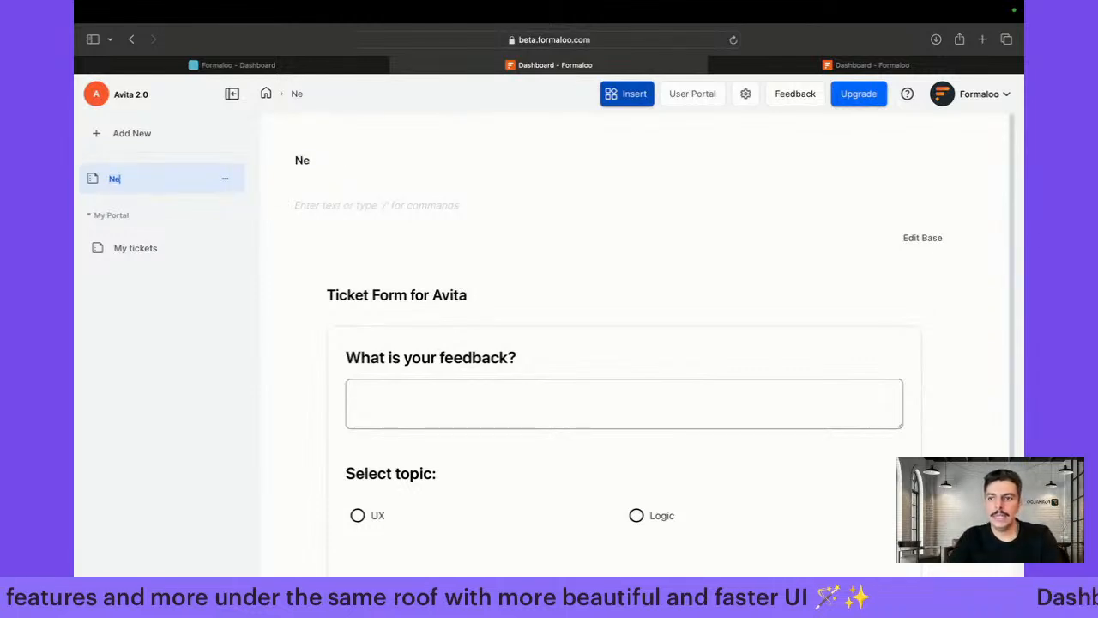
{"action": "type", "text": "w Ticket"}
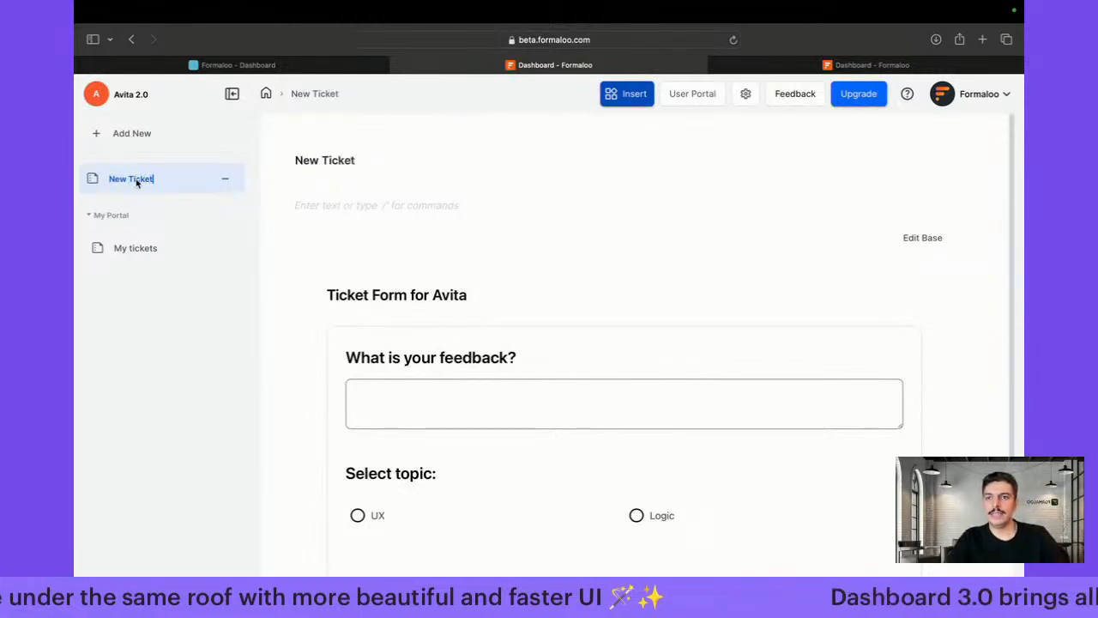
{"action": "left_click", "coordinate": [272, 295]}
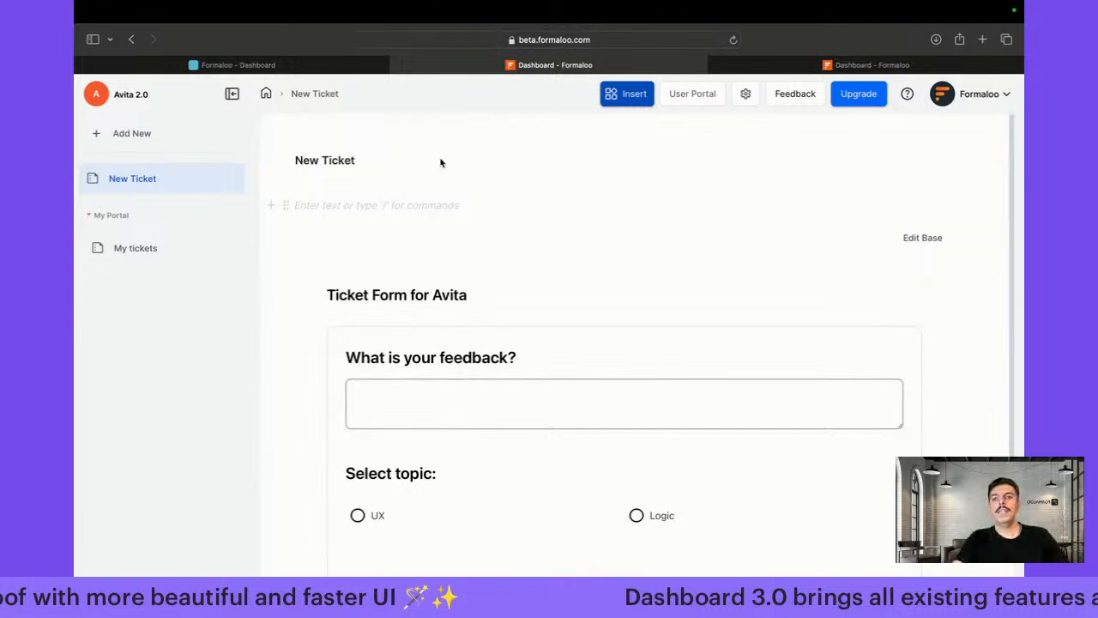
Open the portal's Public View in a new tab and start logging in
{"action": "left_click", "coordinate": [746, 93]}
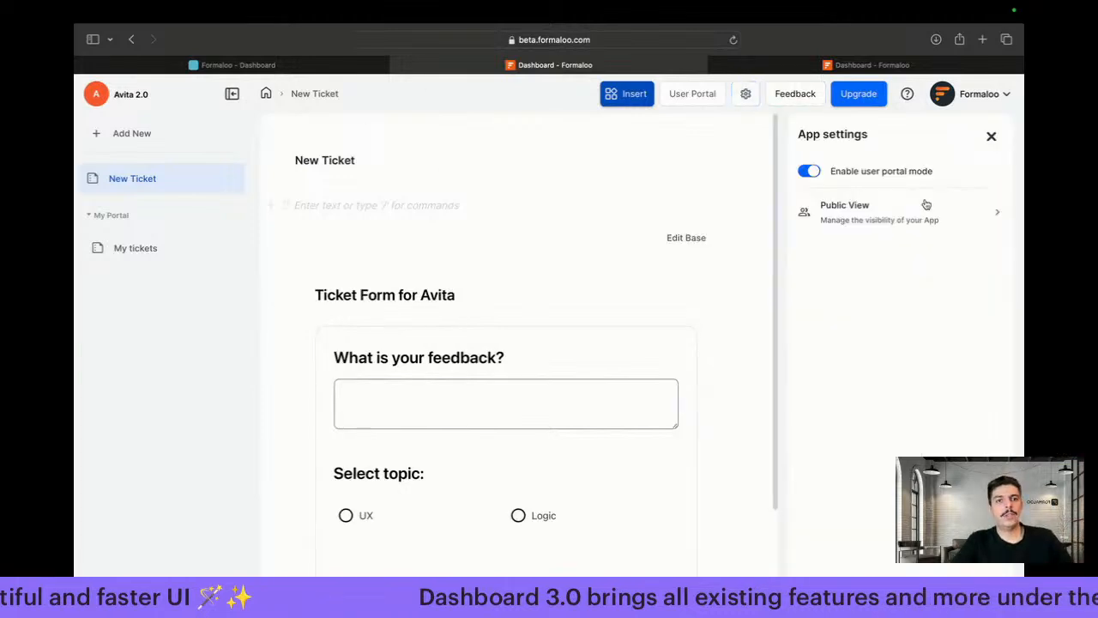
{"action": "left_click", "coordinate": [981, 209]}
{"action": "left_click", "coordinate": [988, 223]}
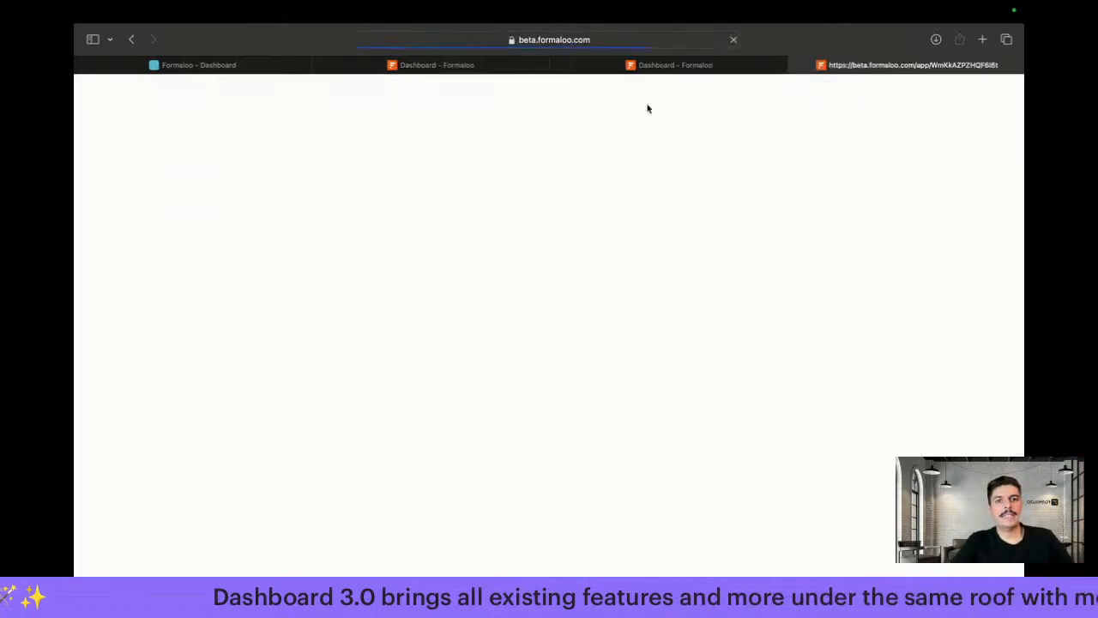
{"action": "left_click", "coordinate": [558, 66]}
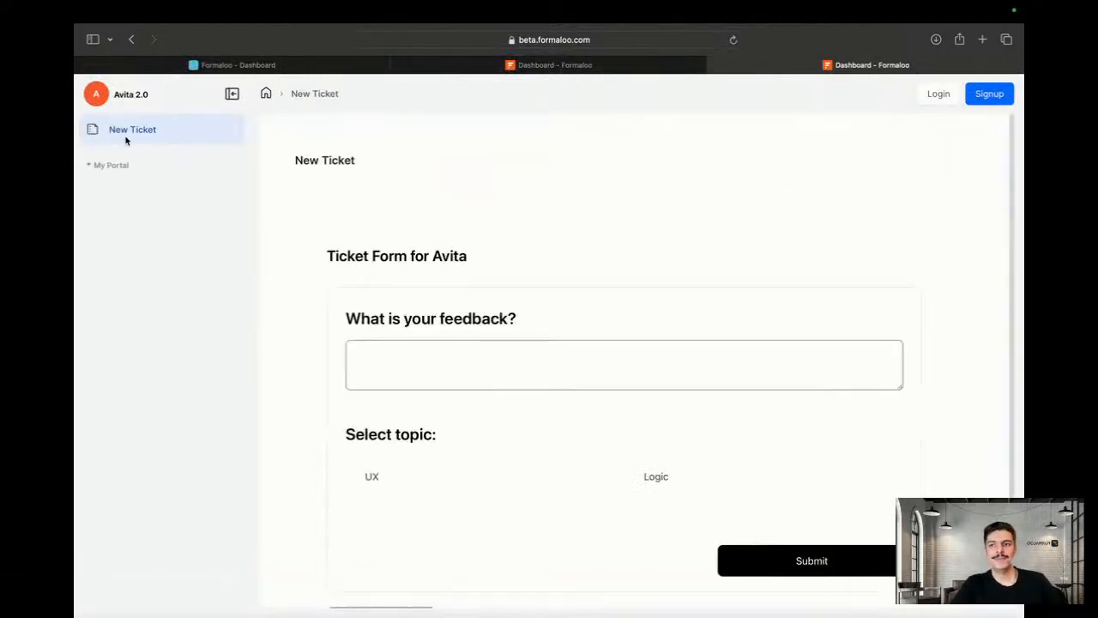
{"action": "left_click", "coordinate": [512, 361]}
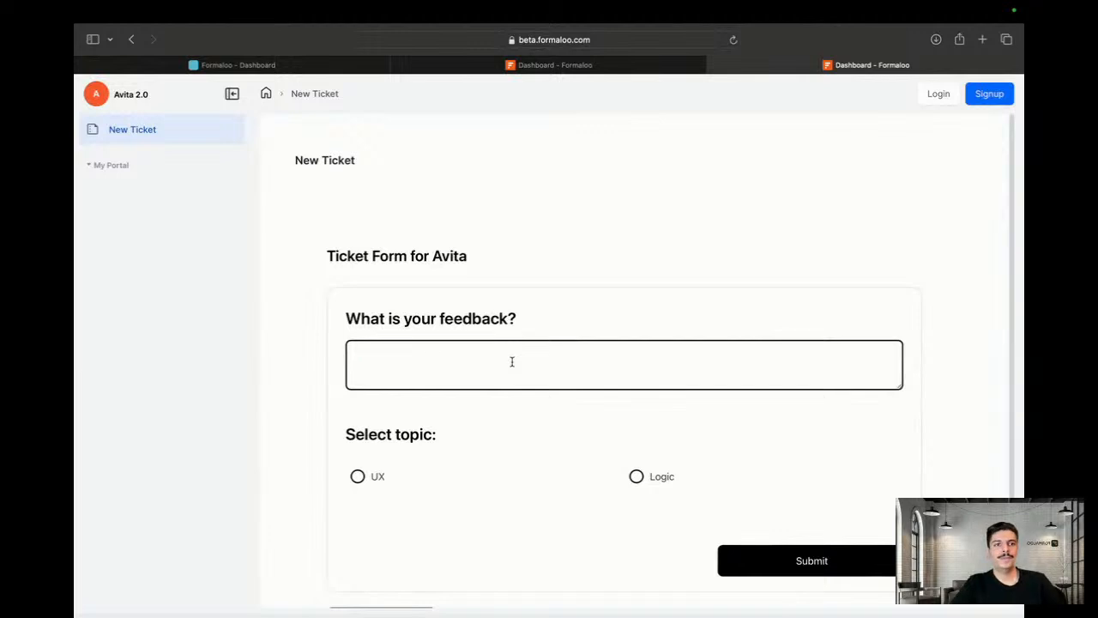
{"action": "left_click", "coordinate": [942, 97]}
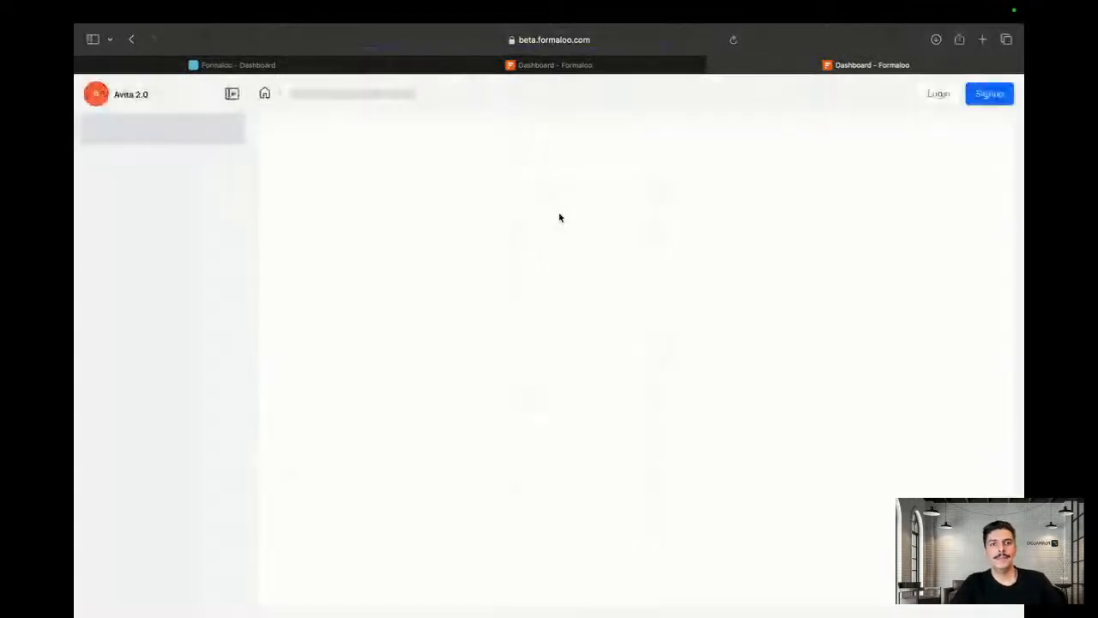
Load the copied Avita 2.0 portal URL in a new Chrome tab and open its login page
{"action": "left_click", "coordinate": [471, 40]}
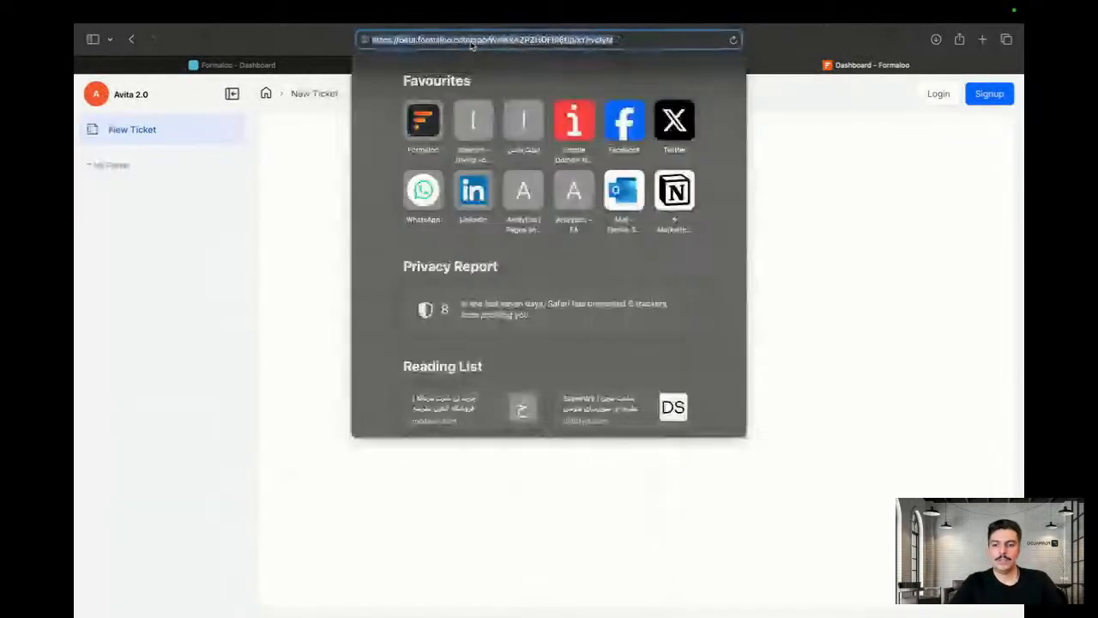
{"action": "key", "text": "ctrl+Left"}
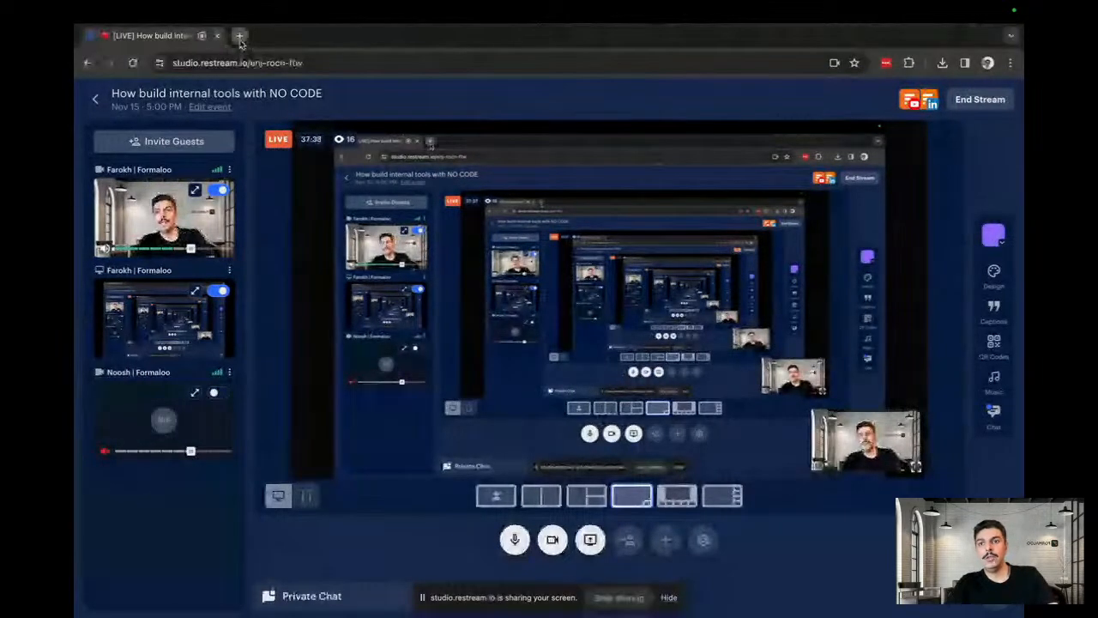
{"action": "left_click", "coordinate": [240, 36]}
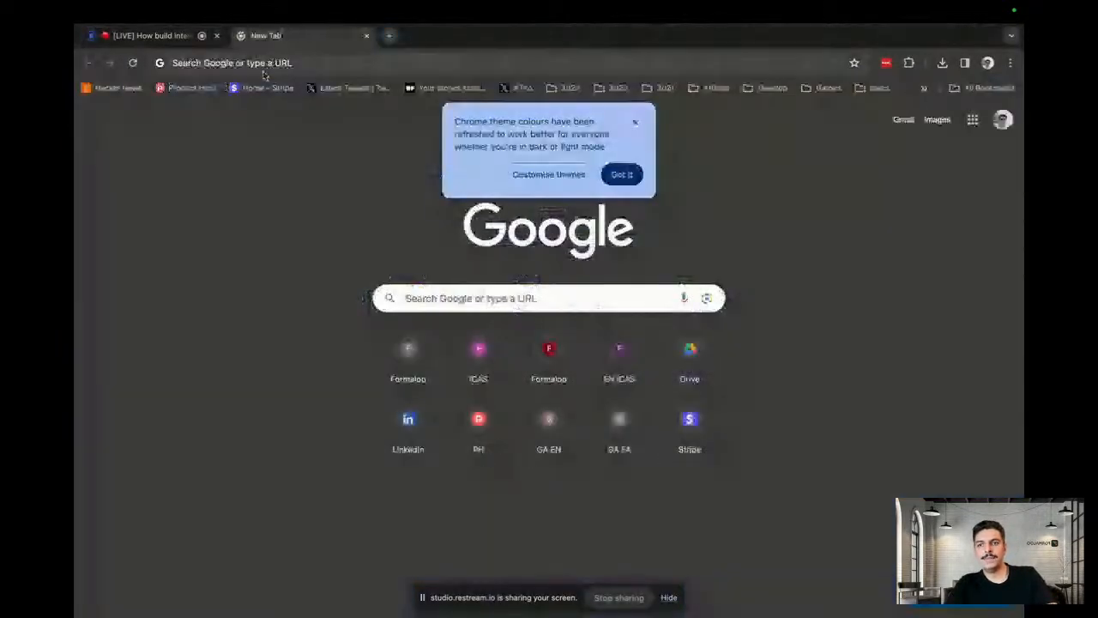
{"action": "left_click", "coordinate": [263, 67]}
{"action": "type", "text": "https://beta.formaloo.com/app/WmKkAZPZHQF6I6t/p/xYhvclyM"}
{"action": "key", "text": "Return"}
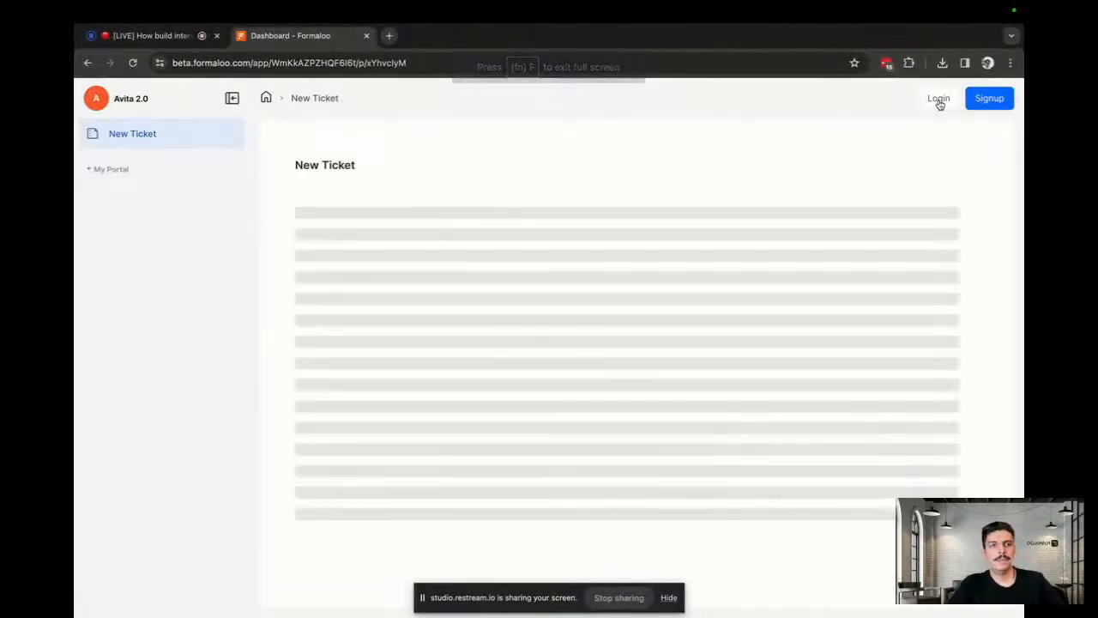
{"action": "left_click", "coordinate": [948, 104]}
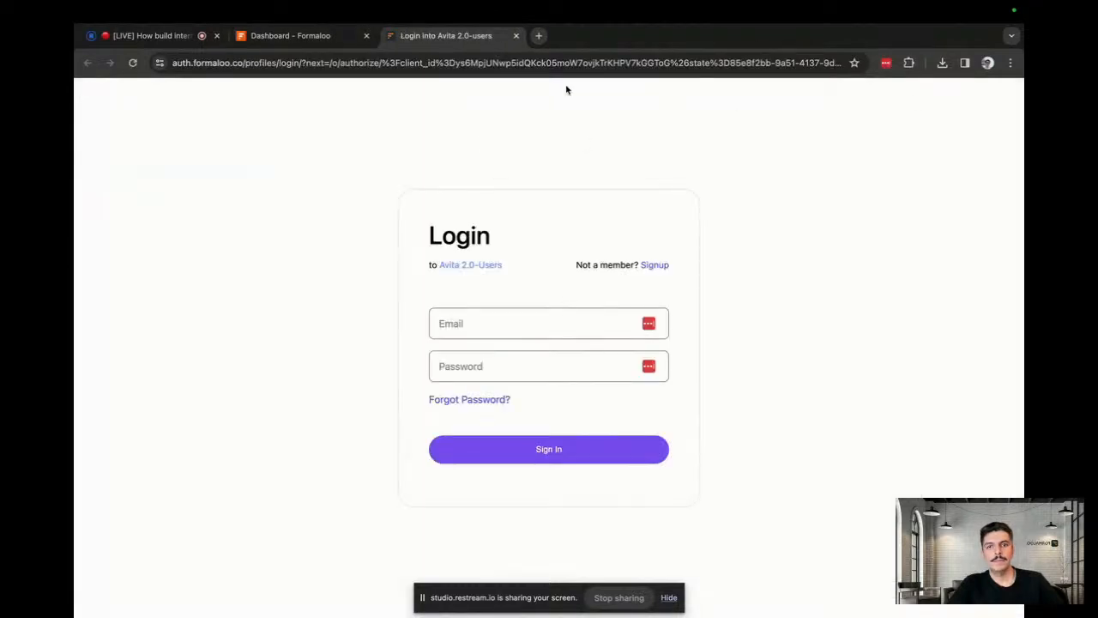
Sign up a new portal user with a first name, the saved e-mail and a suggested password
{"action": "left_click", "coordinate": [516, 36]}
{"action": "left_click", "coordinate": [974, 107]}
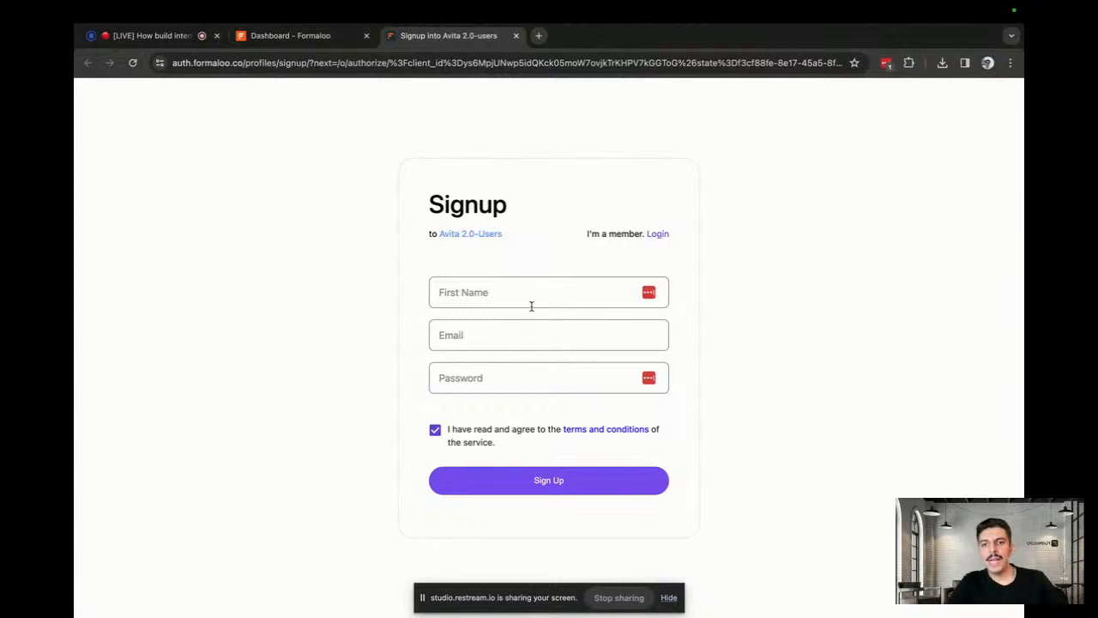
{"action": "left_click", "coordinate": [531, 306]}
{"action": "type", "text": "Farokh 2"}
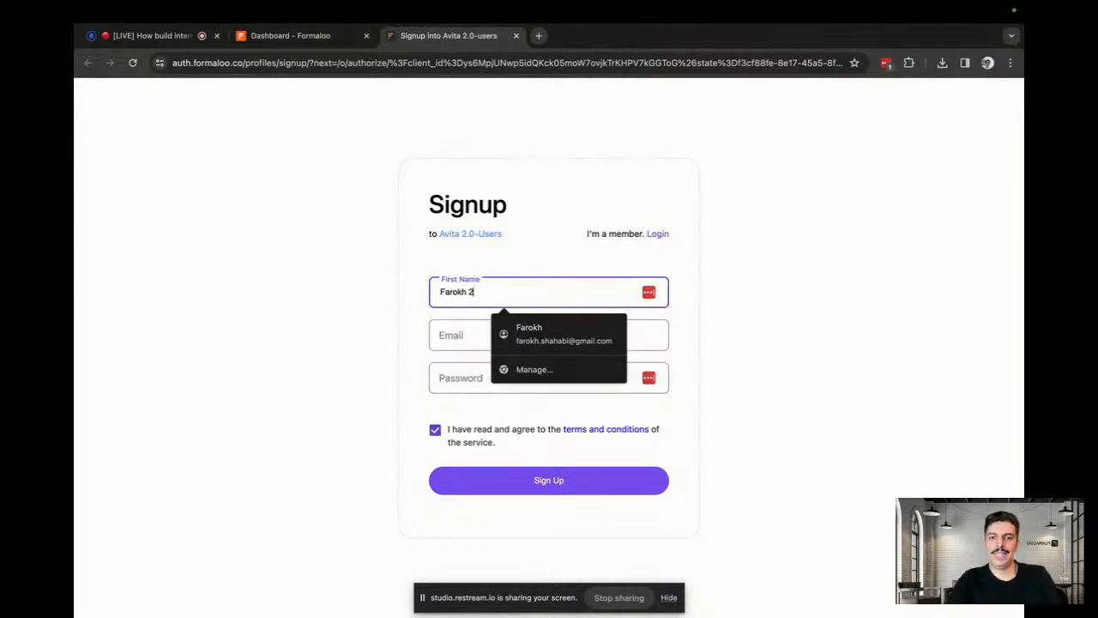
{"action": "left_click", "coordinate": [530, 336]}
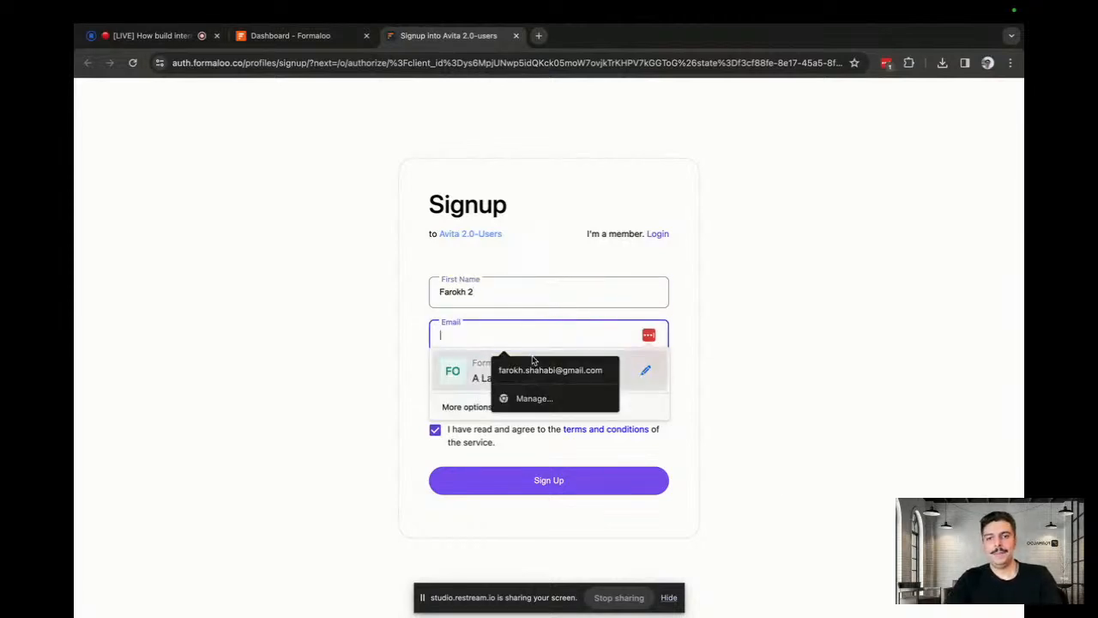
{"action": "left_click", "coordinate": [533, 369]}
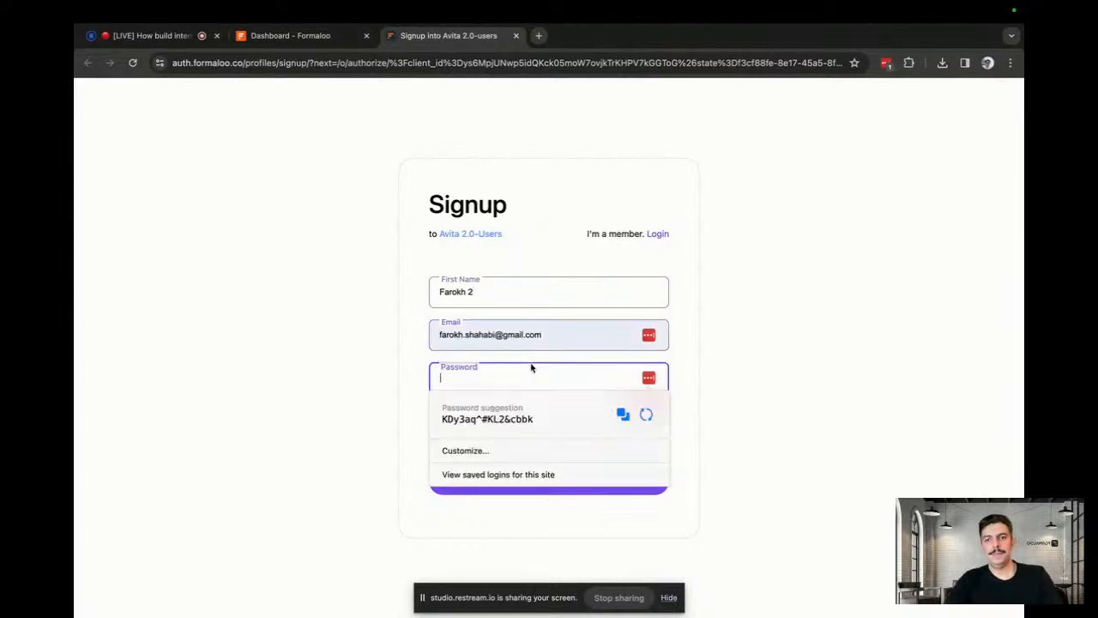
{"action": "left_click", "coordinate": [501, 416]}
{"action": "left_click", "coordinate": [499, 479]}
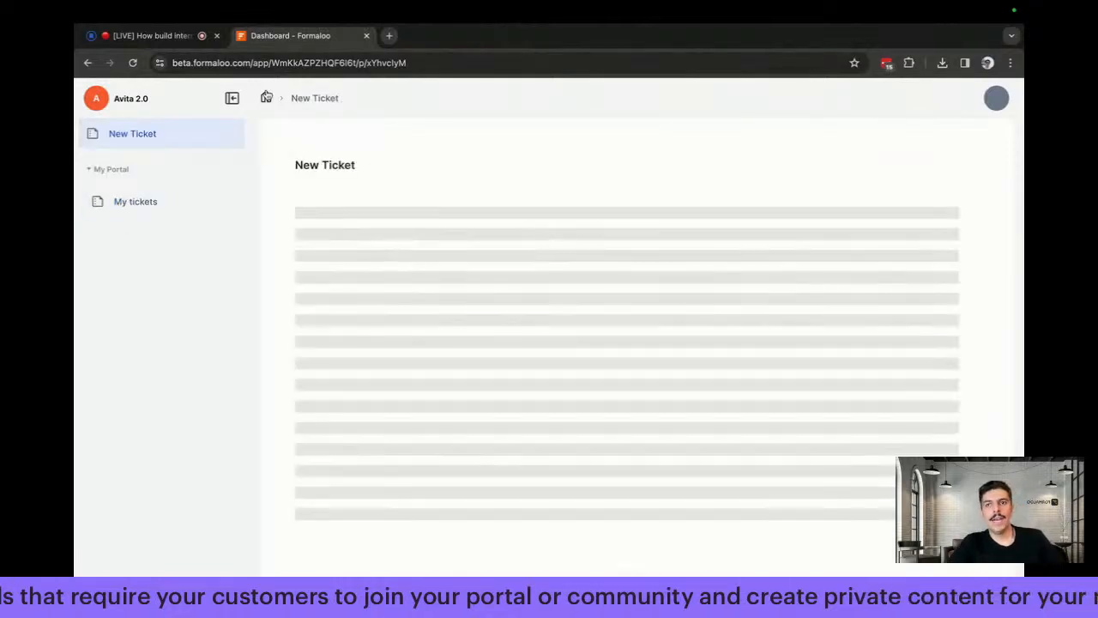
Submit a UX-topic ticket reading 'This is my ticket.' and check it under My tickets
{"action": "left_click", "coordinate": [996, 98]}
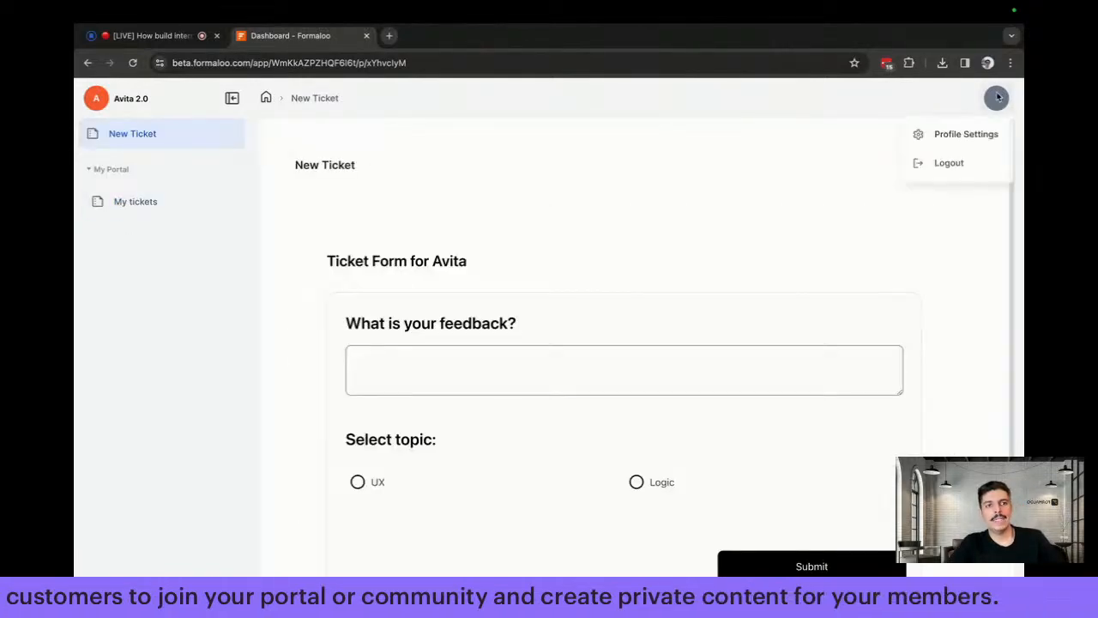
{"action": "left_click", "coordinate": [814, 127]}
{"action": "left_click", "coordinate": [524, 370]}
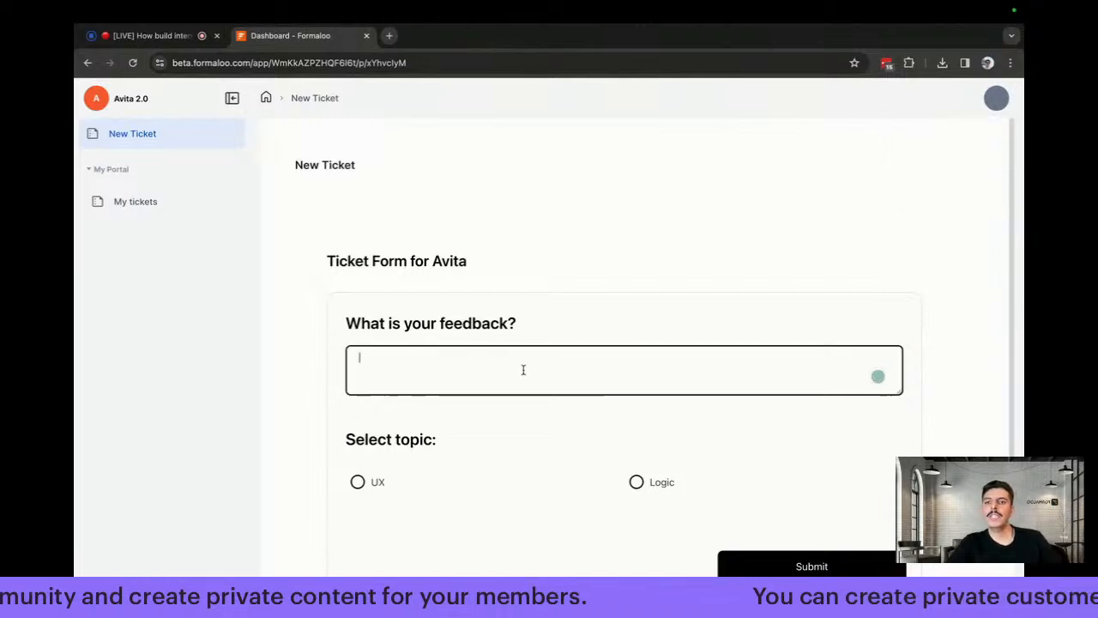
{"action": "type", "text": "This is"}
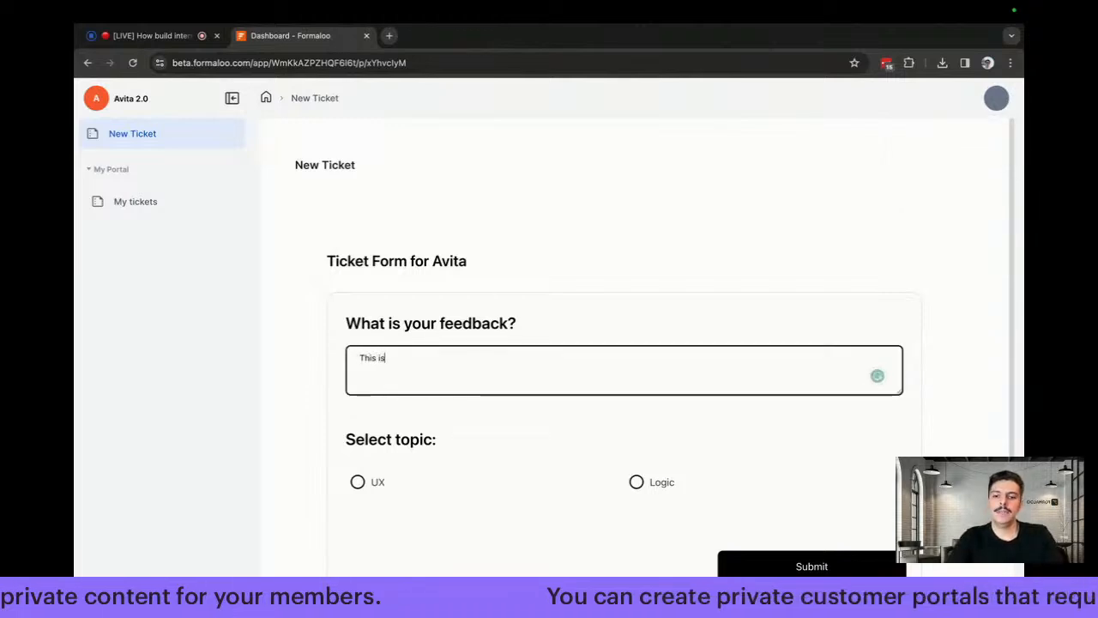
{"action": "type", "text": " my ticket."}
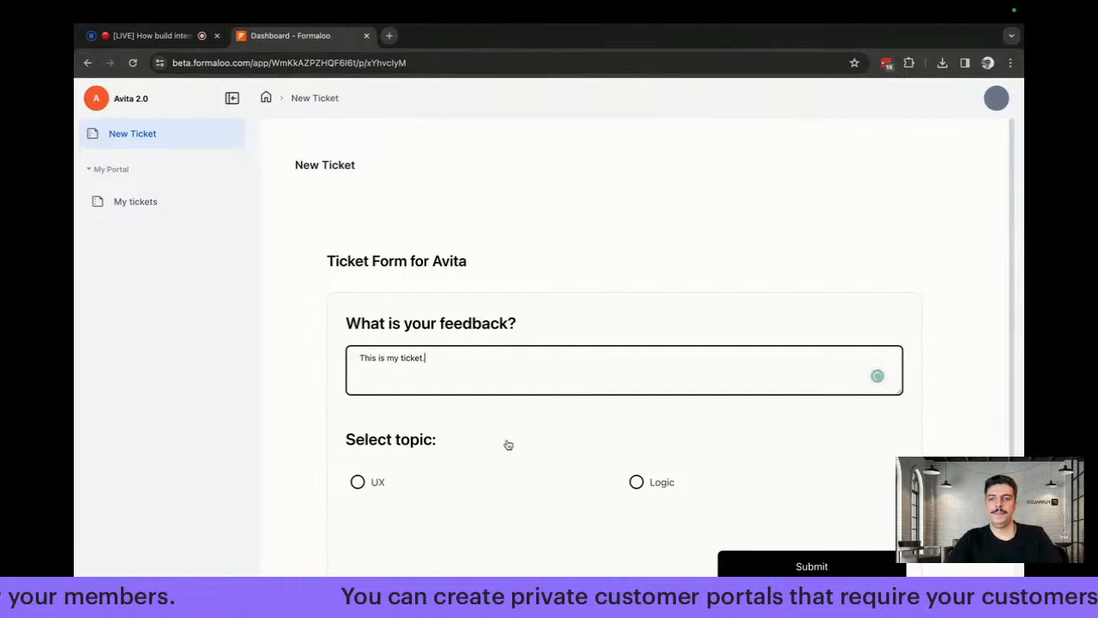
{"action": "left_click", "coordinate": [357, 481]}
{"action": "left_click", "coordinate": [859, 568]}
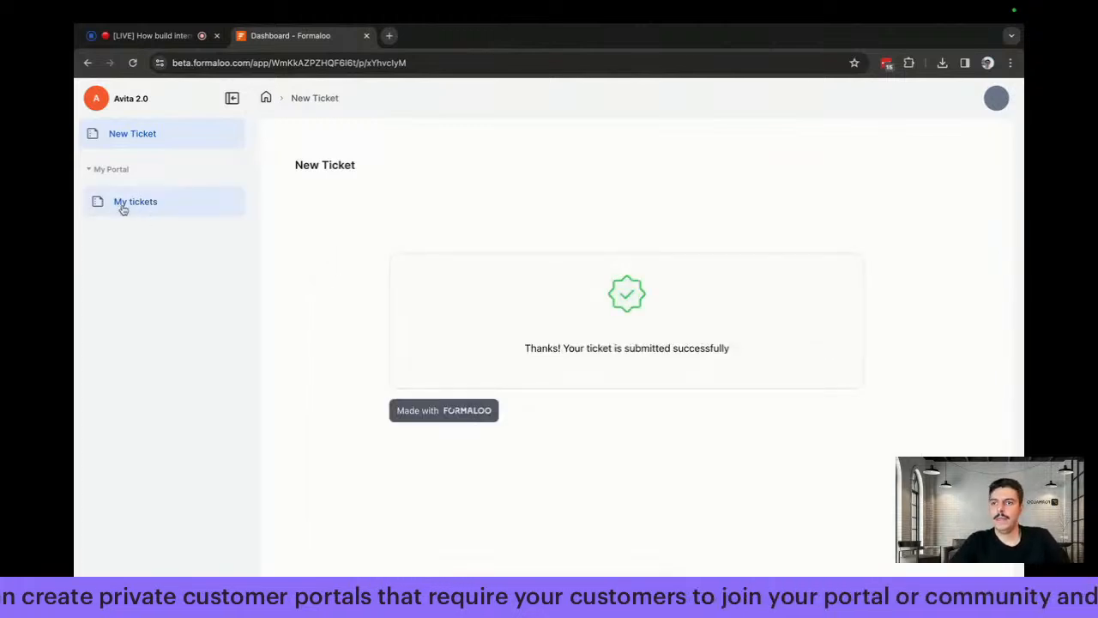
{"action": "left_click", "coordinate": [151, 210]}
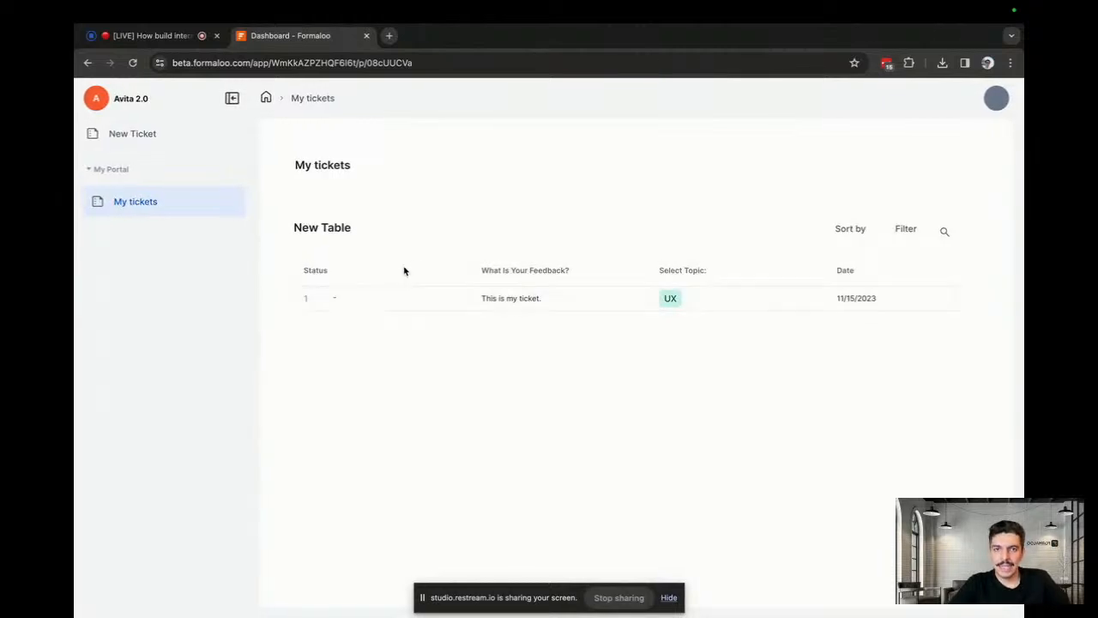
{"action": "key", "text": "ctrl+Right"}
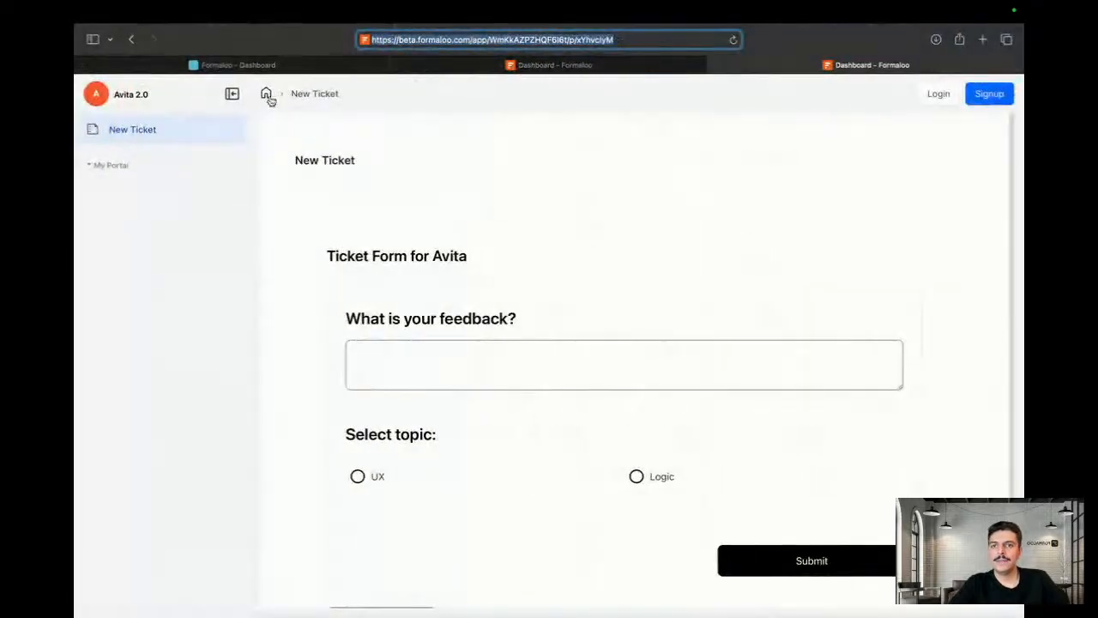
Back in the Formaloo editor, look over the form's dashboard, Results and public ticket form
{"action": "key", "text": "ctrl+shift+Tab"}
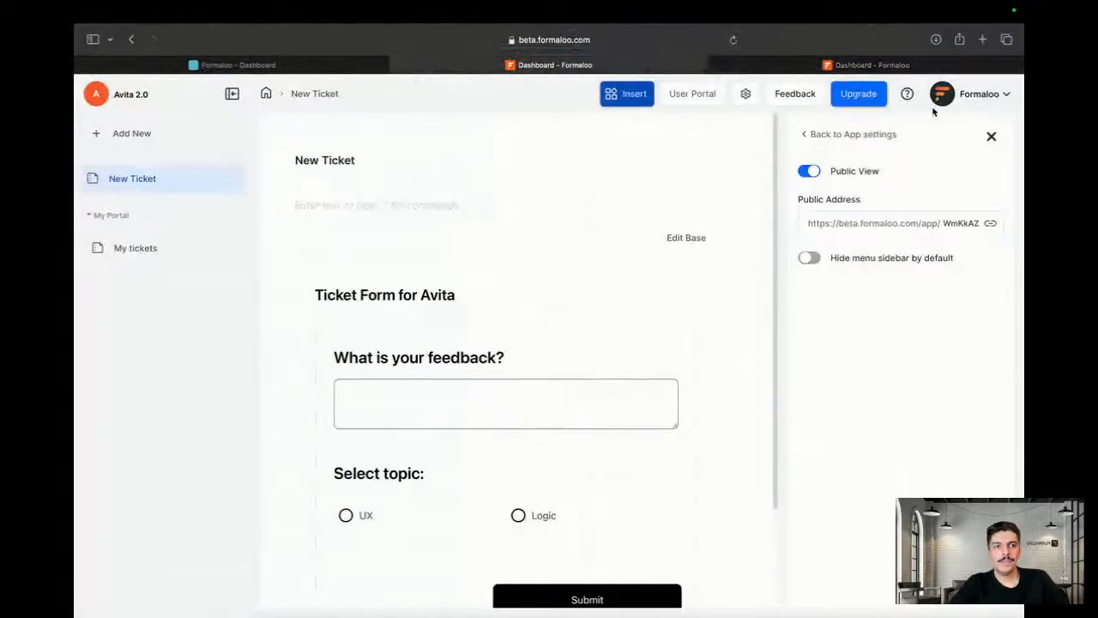
{"action": "left_click", "coordinate": [991, 136]}
{"action": "left_click", "coordinate": [332, 69]}
{"action": "left_click", "coordinate": [386, 175]}
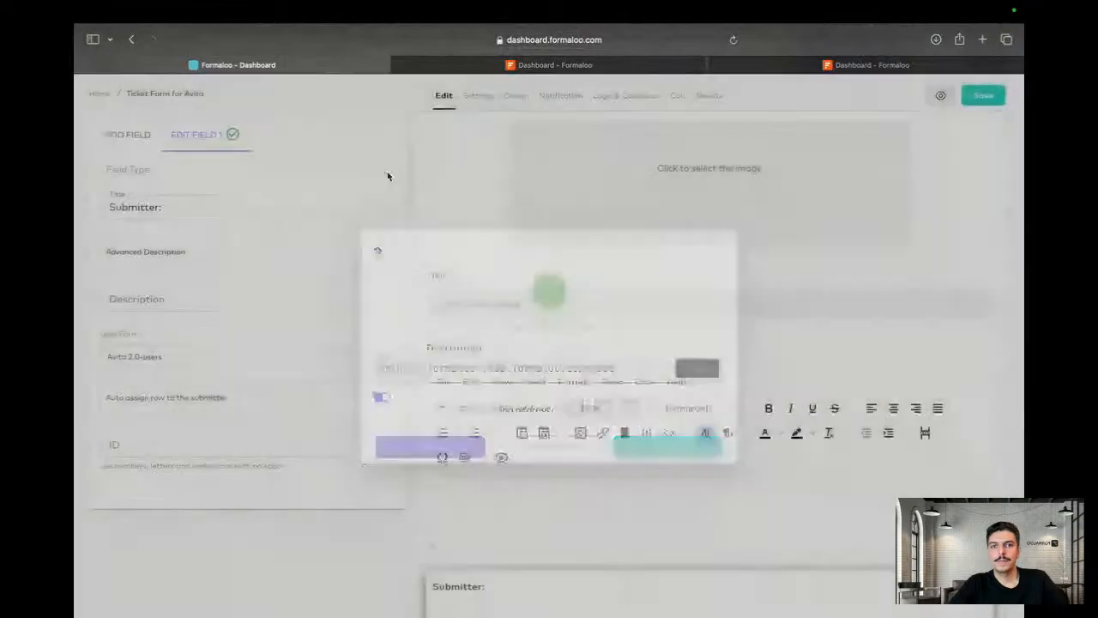
{"action": "left_click", "coordinate": [709, 97]}
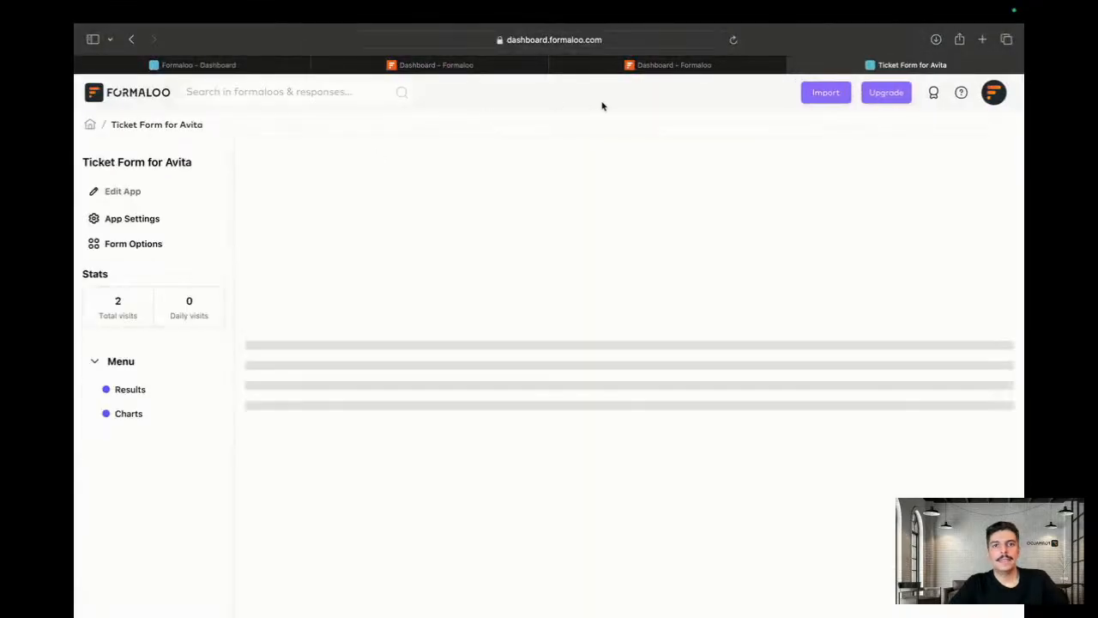
{"action": "left_click", "coordinate": [654, 66]}
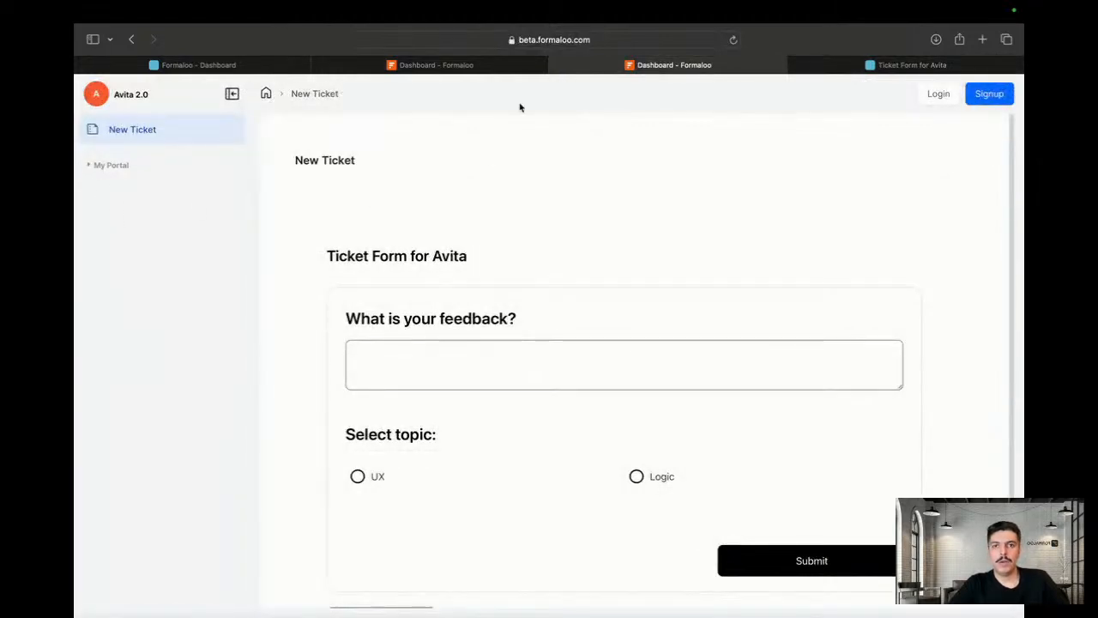
{"action": "left_click", "coordinate": [536, 66]}
{"action": "left_click", "coordinate": [553, 66]}
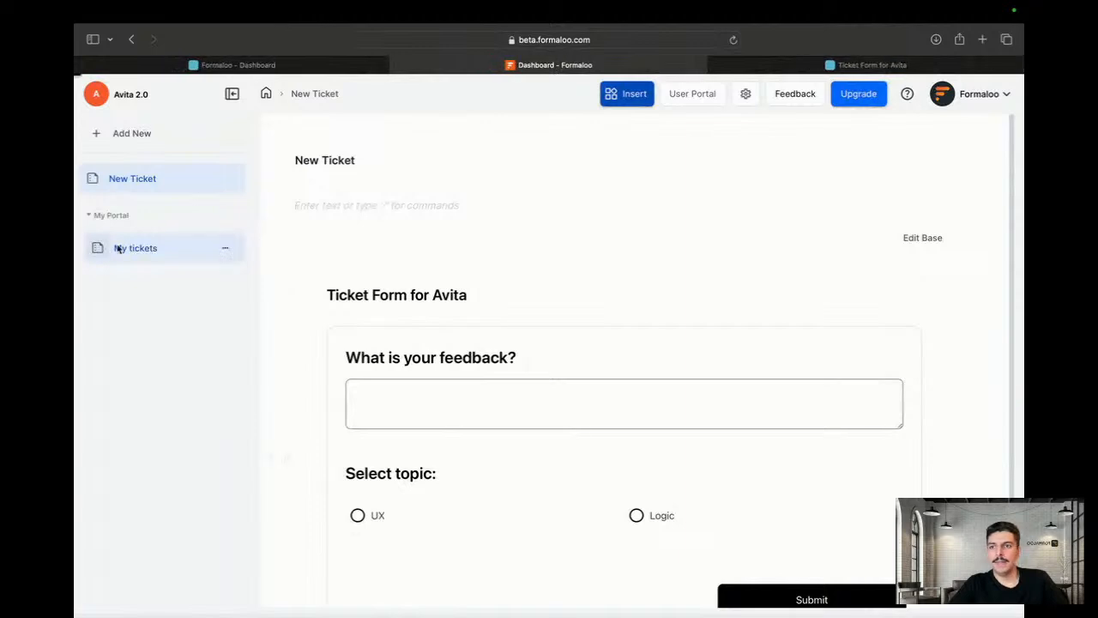
In the editor's My tickets table, set the ticket's Status to Approved and save
{"action": "left_click", "coordinate": [112, 248]}
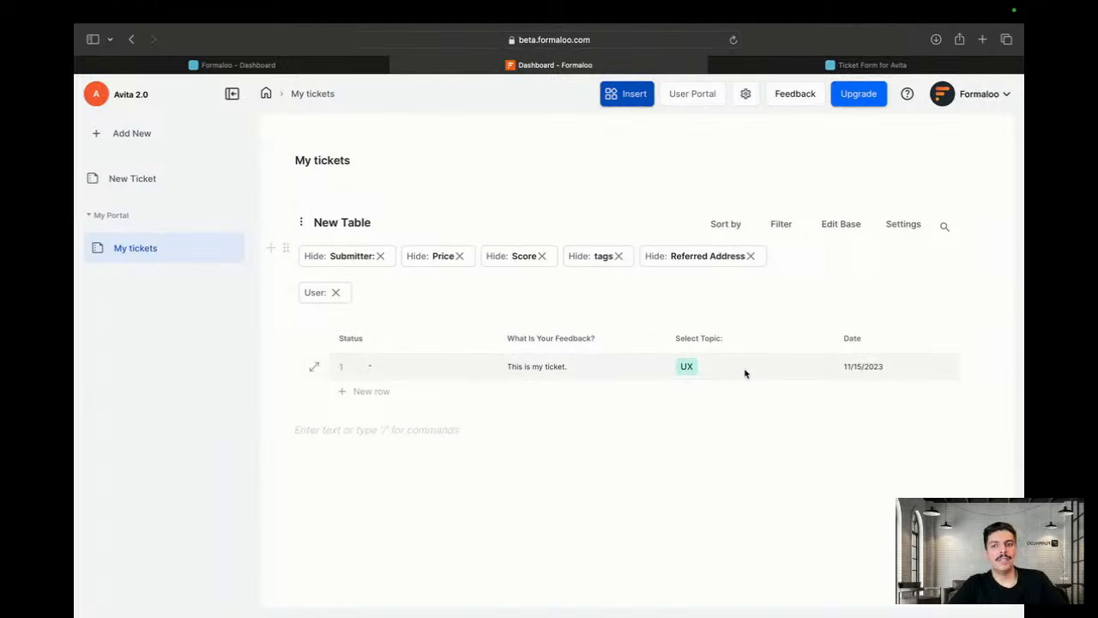
{"action": "left_click", "coordinate": [316, 368]}
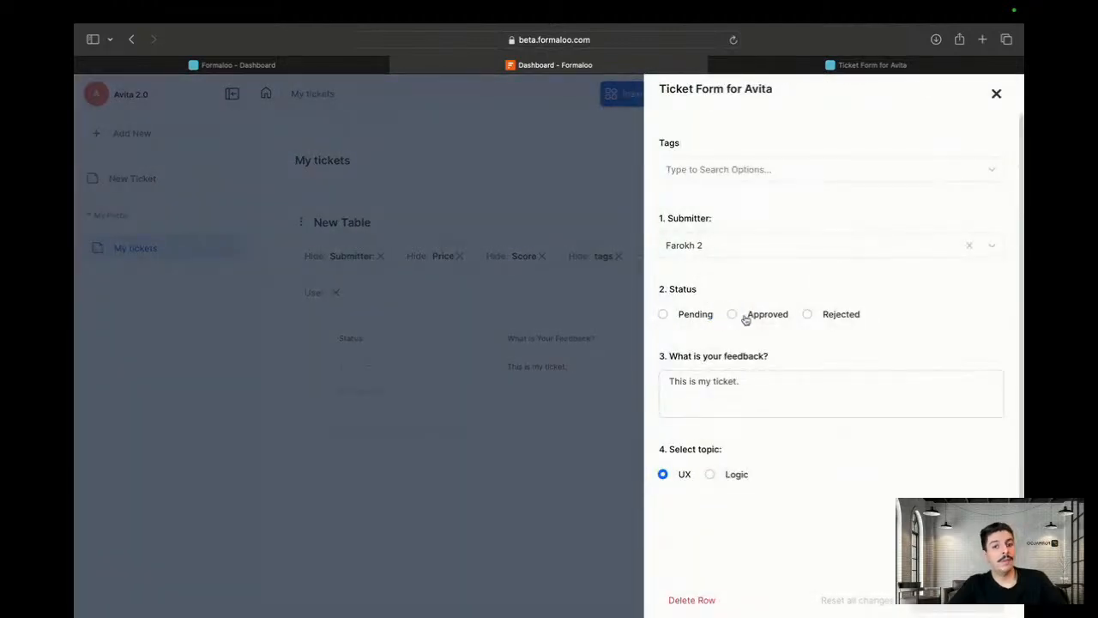
{"action": "left_click", "coordinate": [732, 315]}
{"action": "mouse_move", "coordinate": [481, 614]}
{"action": "left_click", "coordinate": [957, 606]}
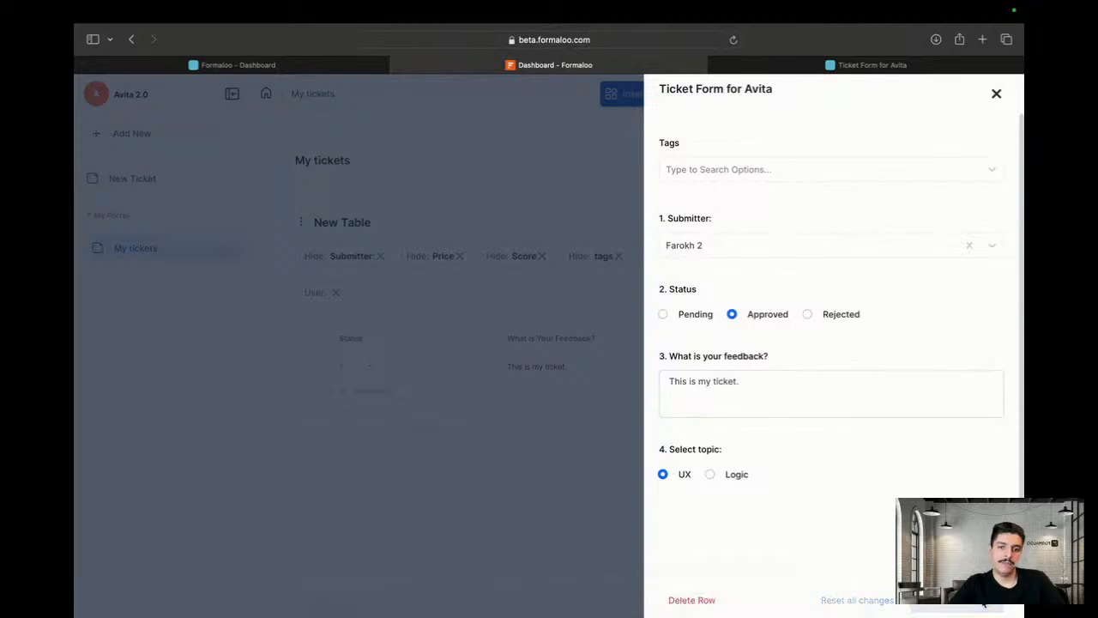
{"action": "key", "text": "ctrl+Left"}
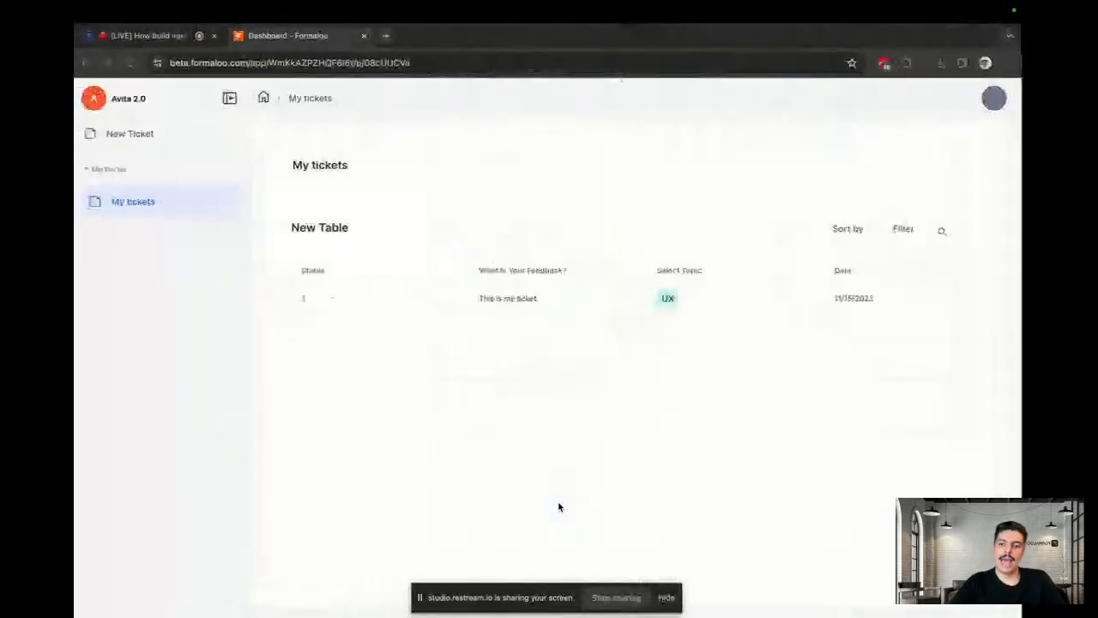
Reload the user's My tickets page and compare it with the admin editor
{"action": "key", "text": "super+r"}
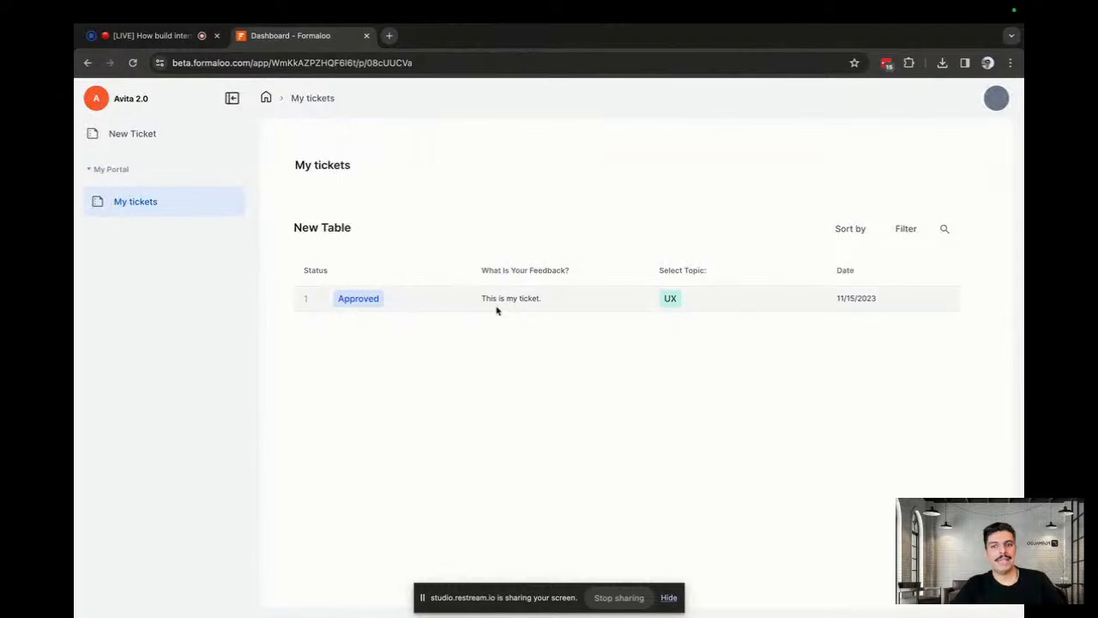
{"action": "key", "text": "ctrl+Right"}
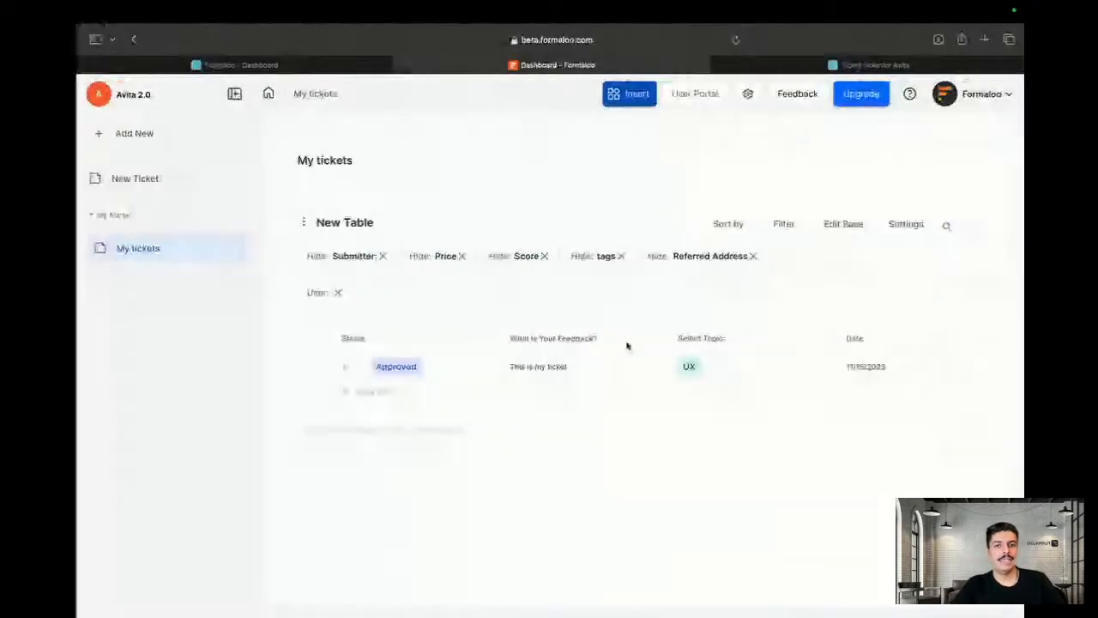
{"action": "key", "text": "ctrl+Left"}
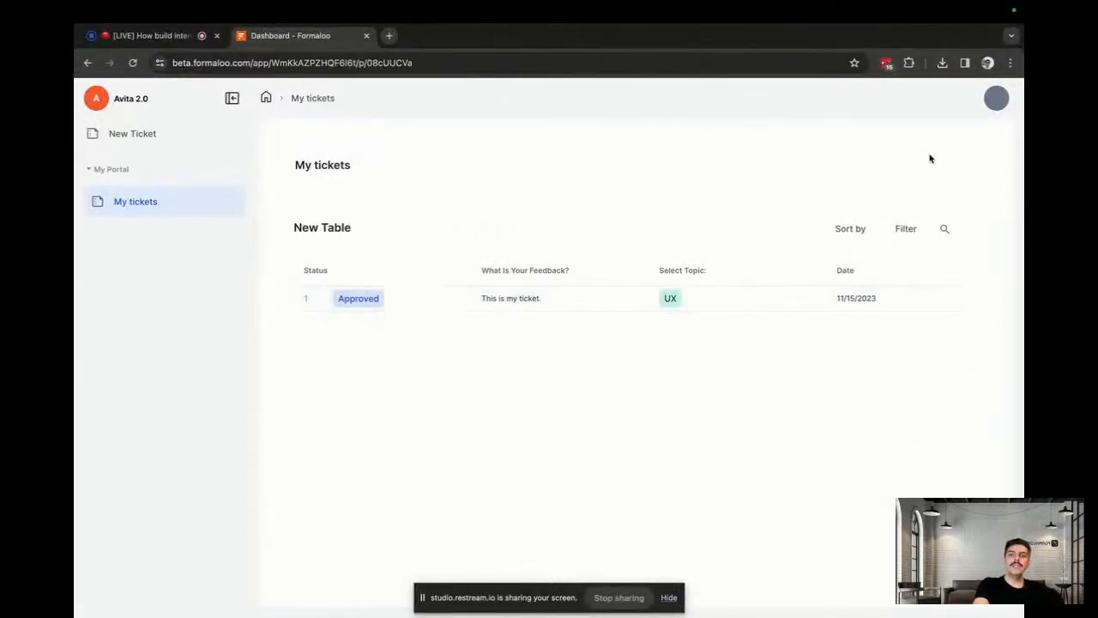
{"action": "key", "text": "ctrl+Right"}
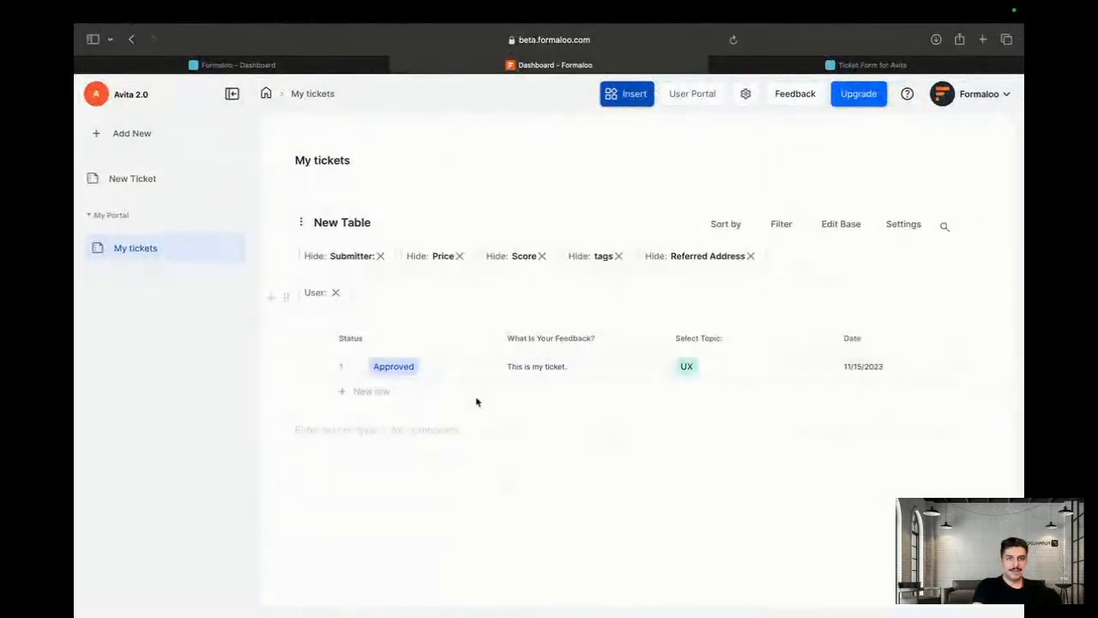
{"action": "key", "text": "ctrl+Left"}
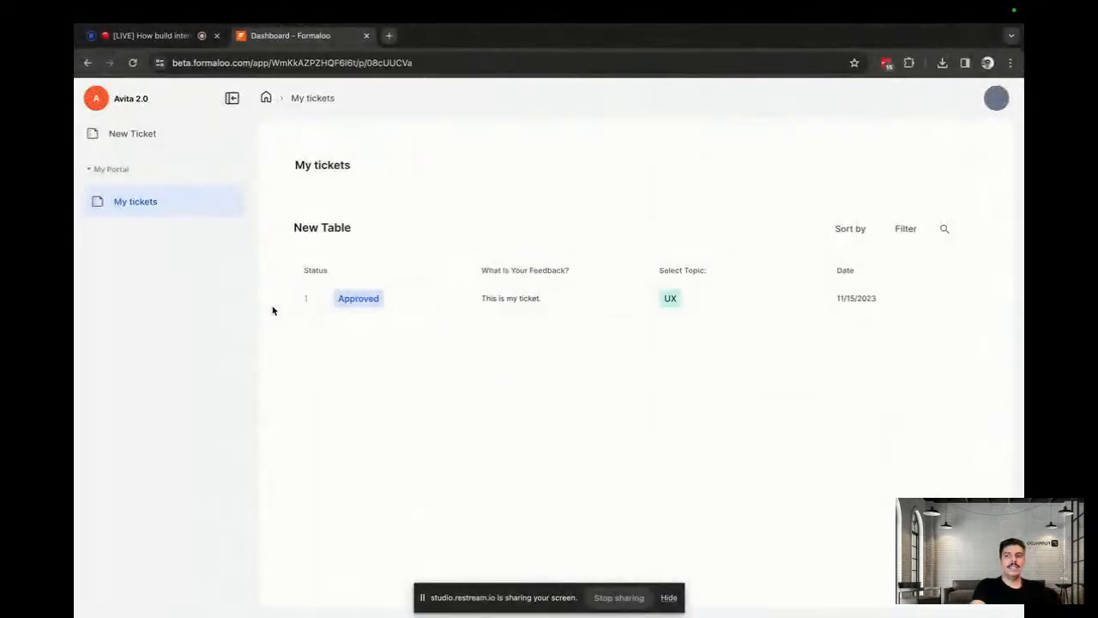
Preview the New Ticket form in the user portal, return to My tickets, then bring up the admin editor
{"action": "left_click", "coordinate": [144, 136]}
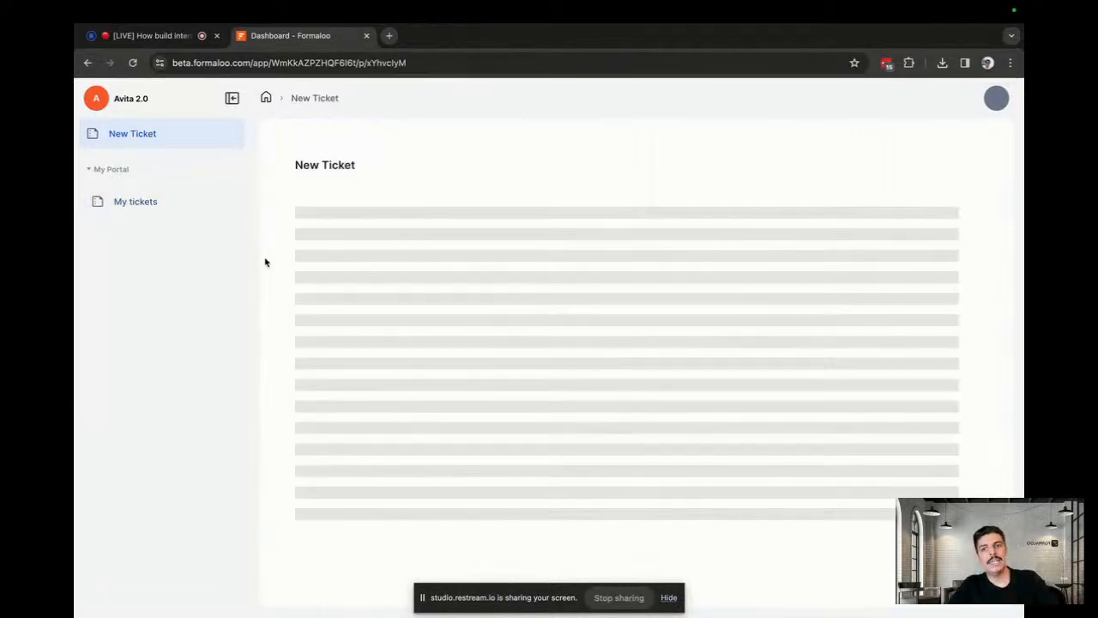
{"action": "scroll", "coordinate": [422, 404], "scroll_direction": "down", "scroll_amount": 3}
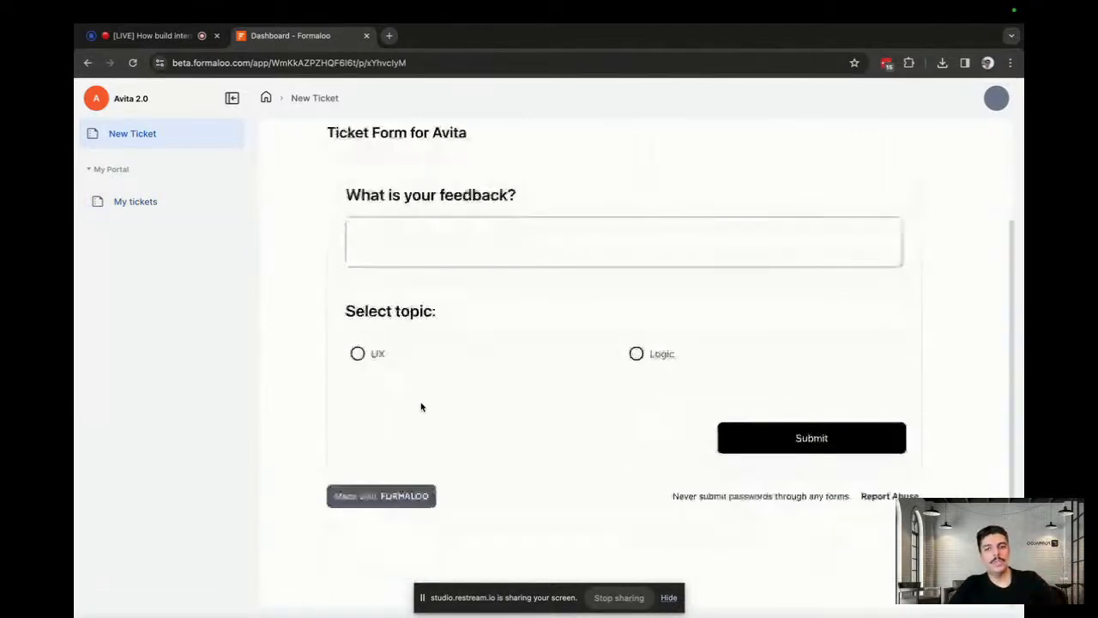
{"action": "scroll", "coordinate": [422, 407], "scroll_direction": "up", "scroll_amount": 1}
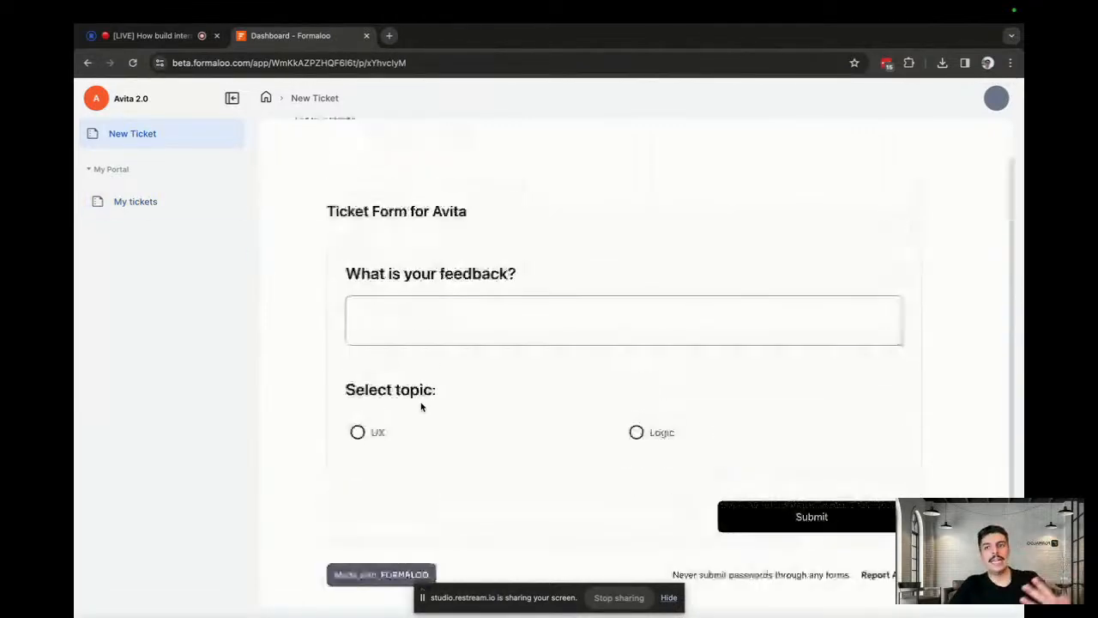
{"action": "left_click", "coordinate": [162, 208]}
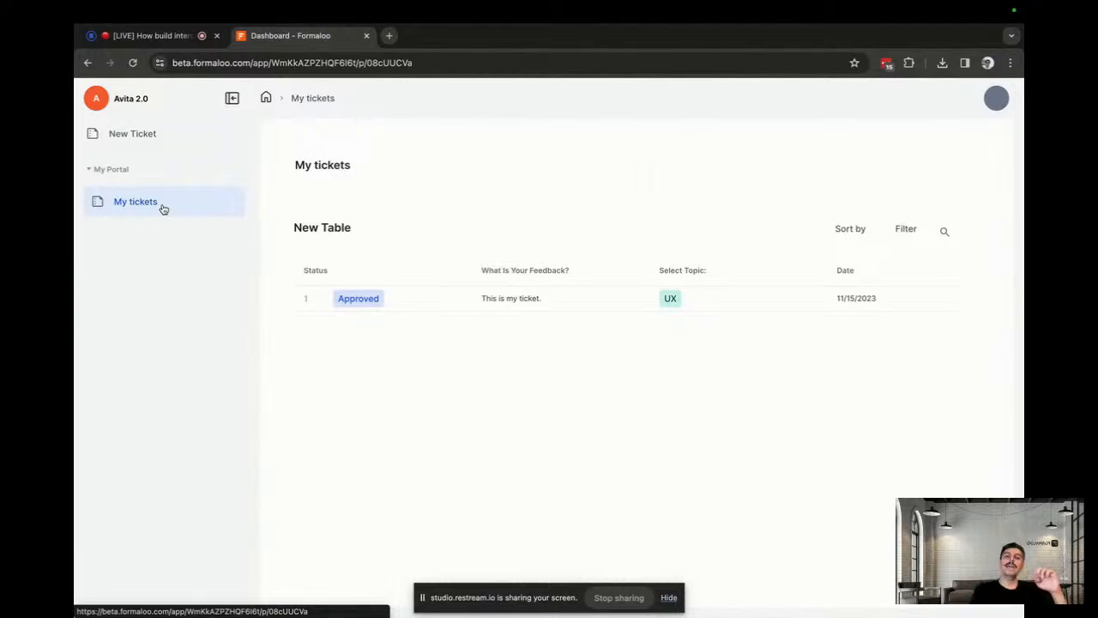
{"action": "key", "text": "ctrl+Right"}
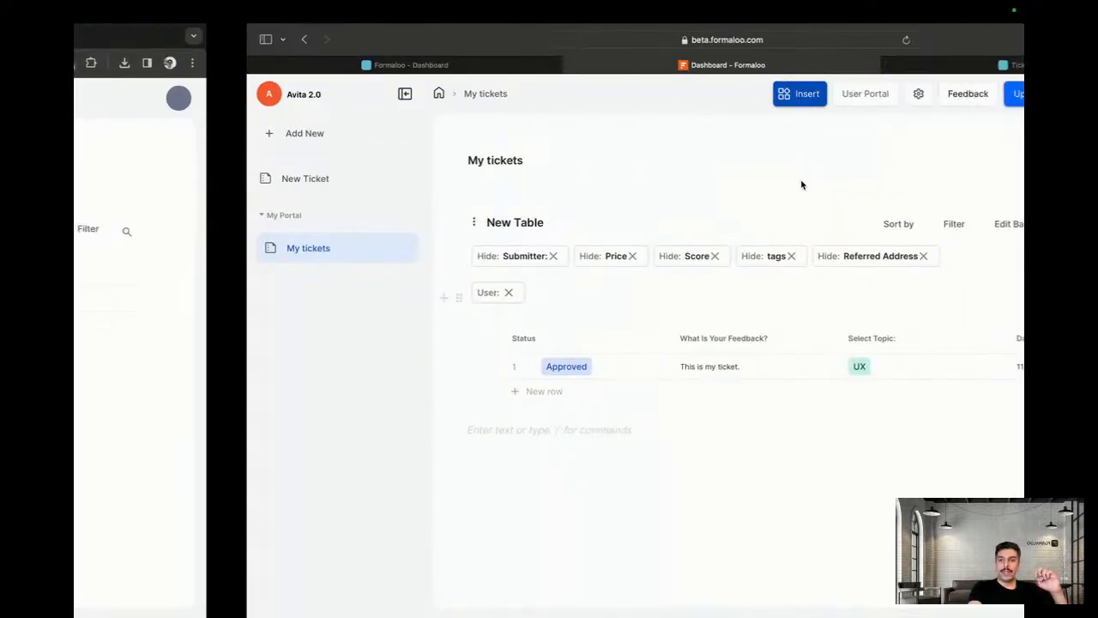
Change the approved ticket's submitter to the other portal user, save, and reload the portal's ticket list
{"action": "left_click", "coordinate": [312, 368]}
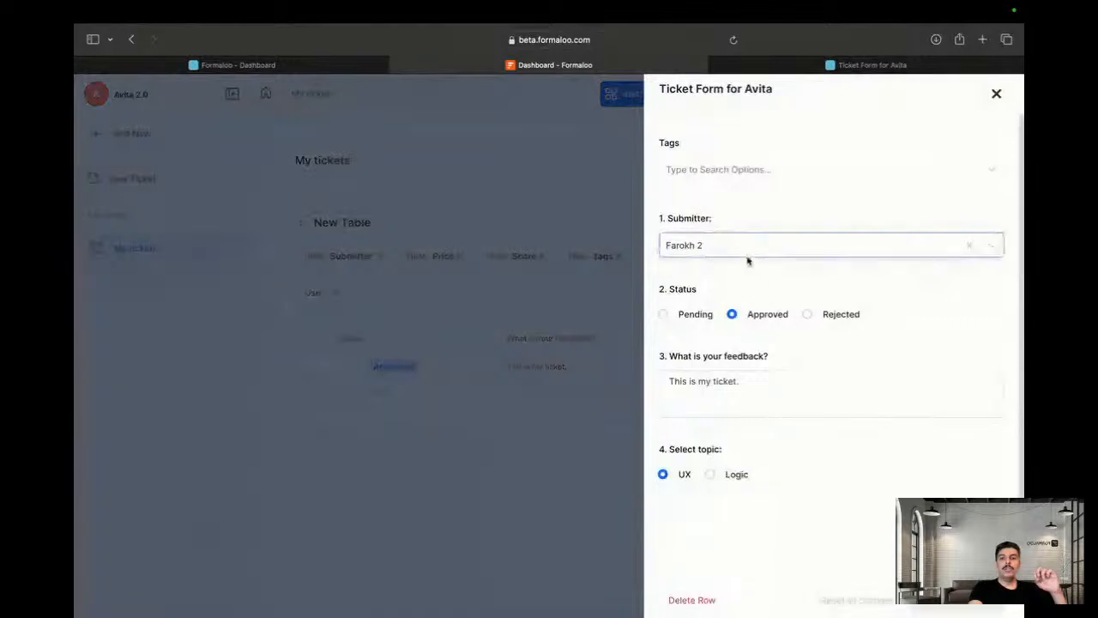
{"action": "left_click", "coordinate": [720, 246]}
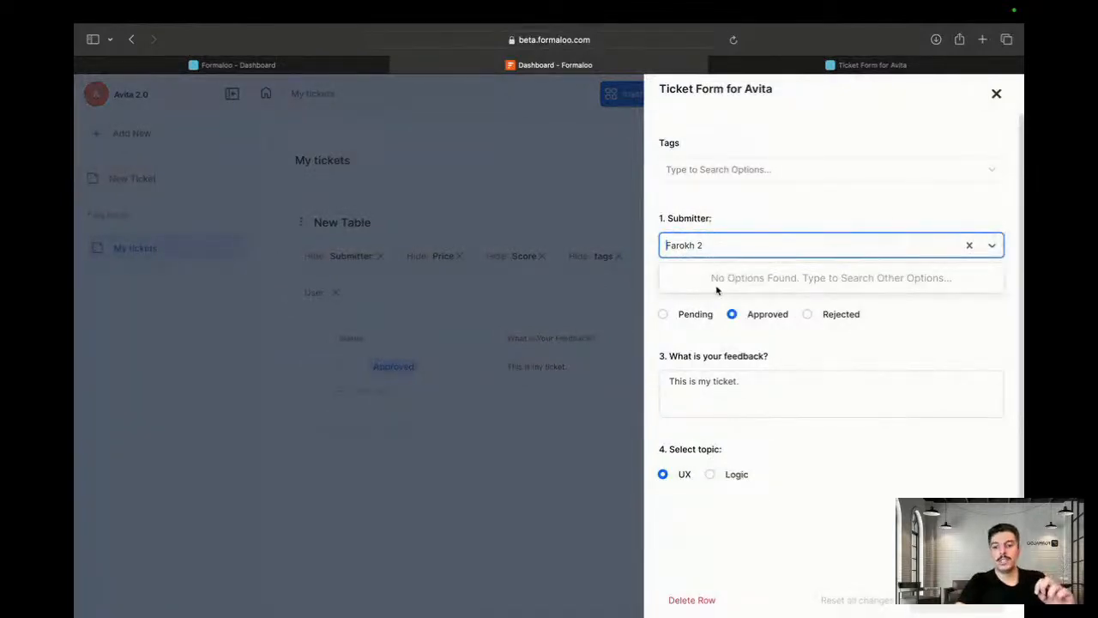
{"action": "type", "text": "far"}
{"action": "left_click", "coordinate": [722, 280]}
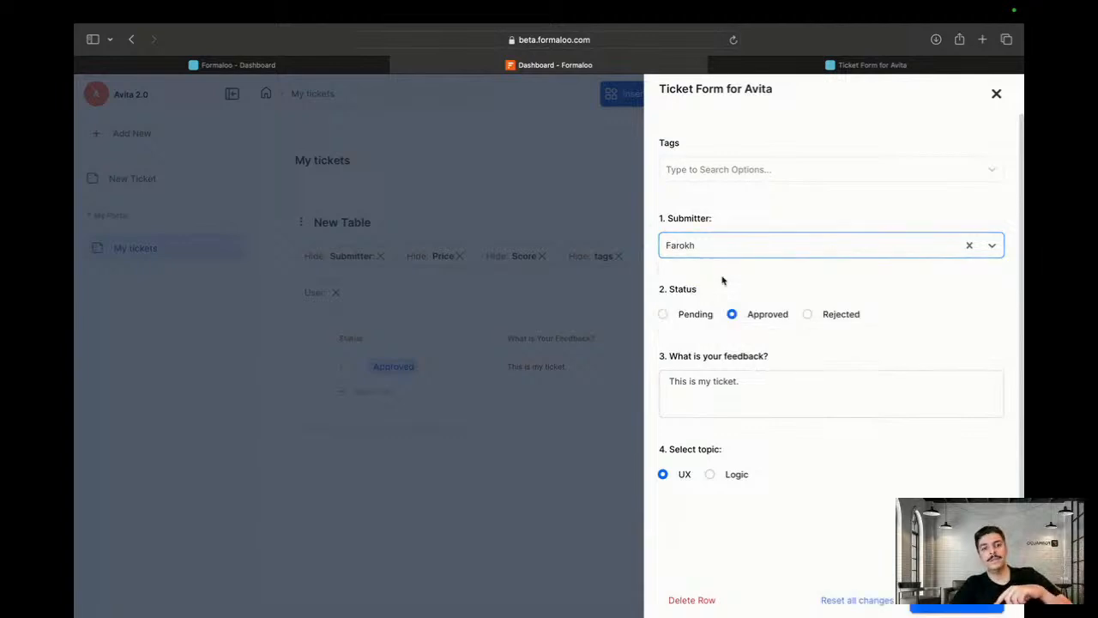
{"action": "left_click", "coordinate": [935, 605]}
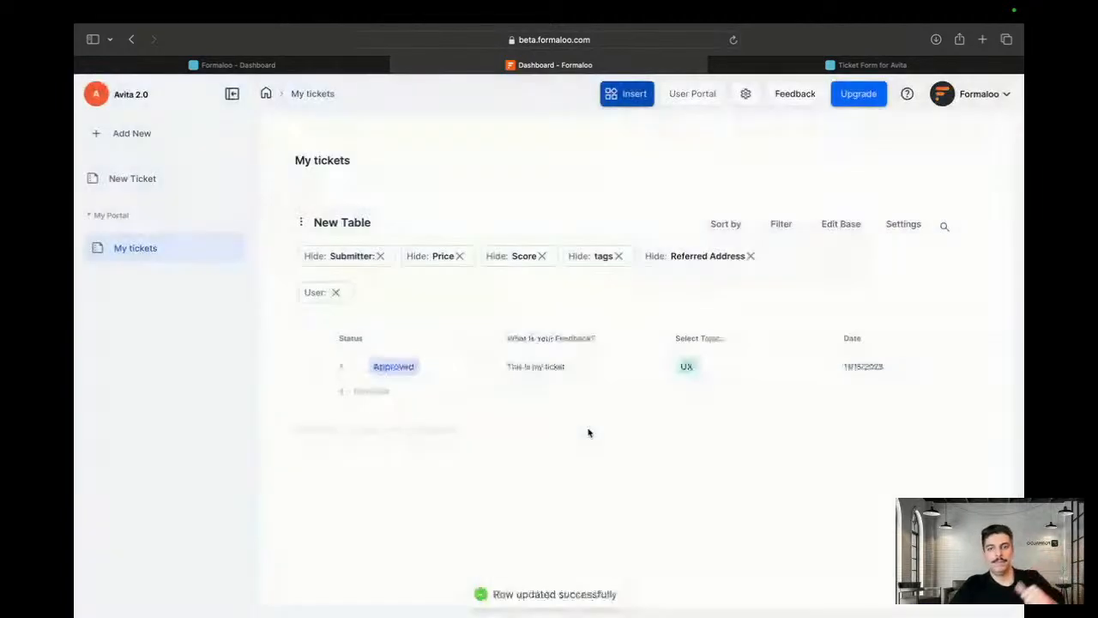
{"action": "key", "text": "ctrl+Left"}
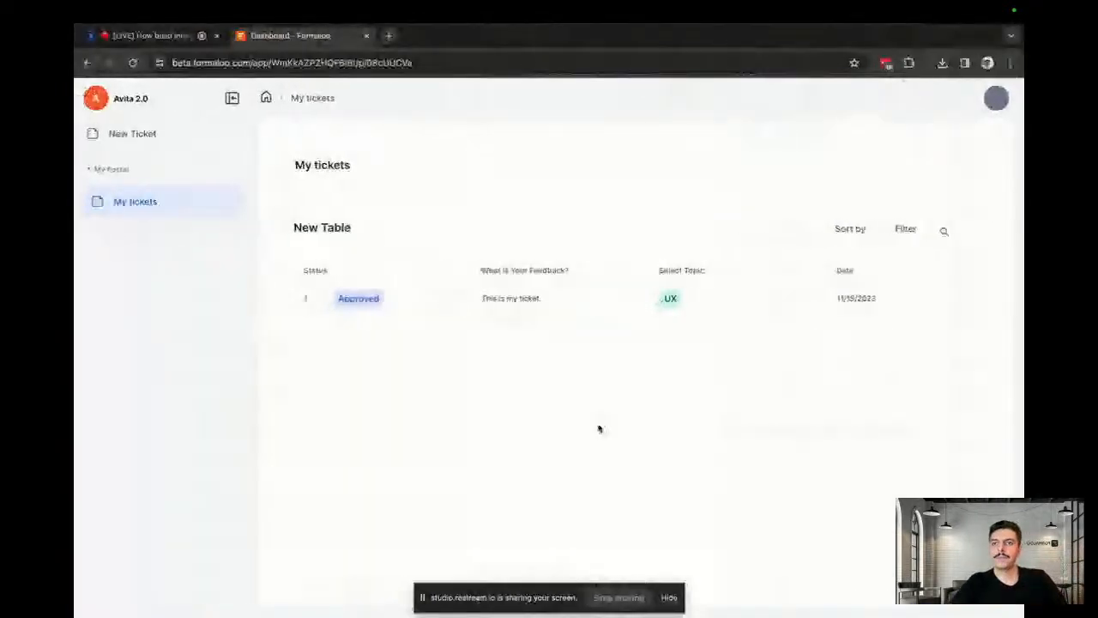
{"action": "left_click", "coordinate": [132, 62]}
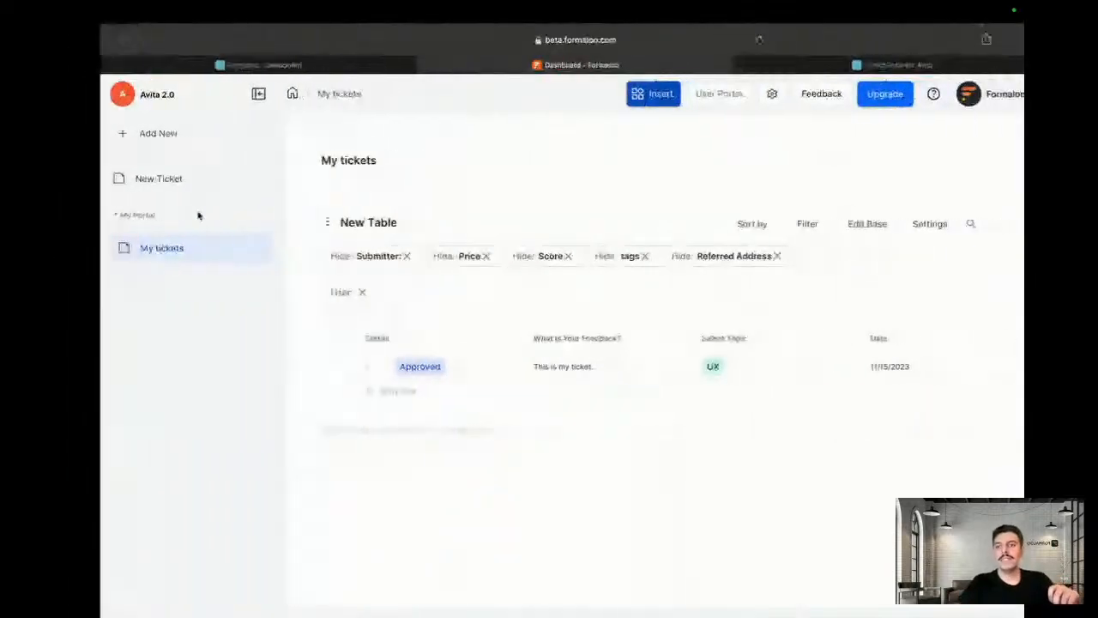
{"action": "left_click", "coordinate": [230, 249]}
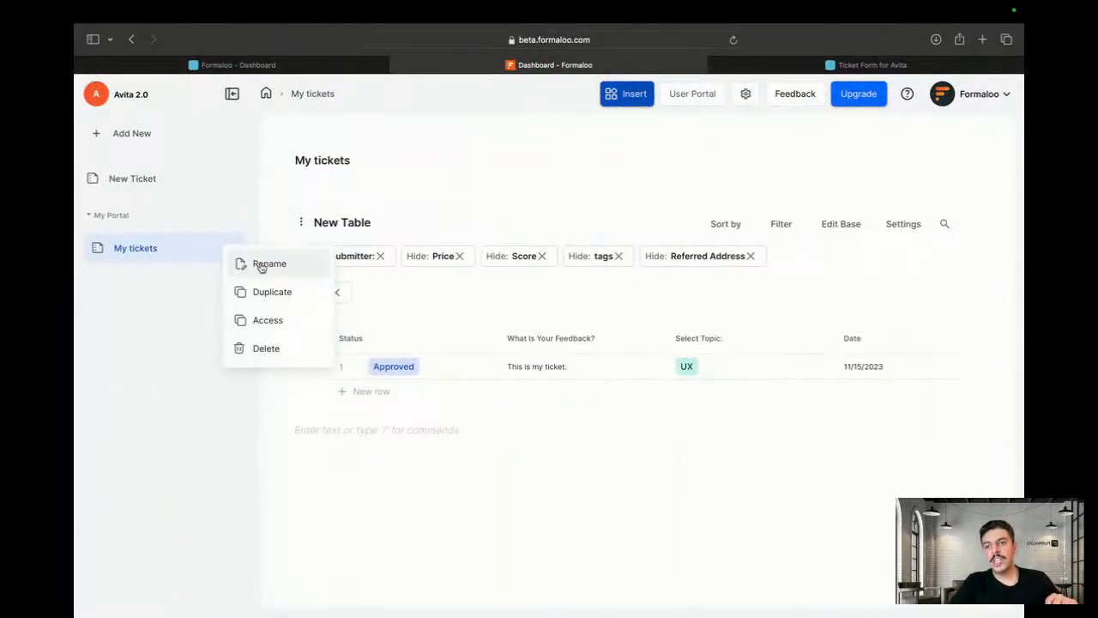
{"action": "left_click", "coordinate": [266, 330]}
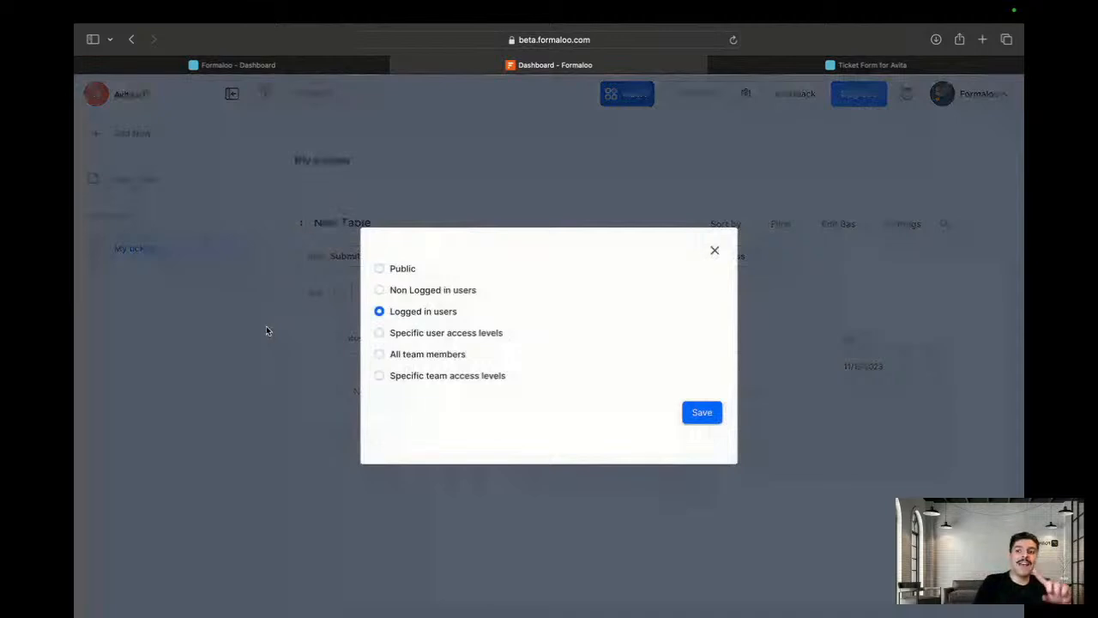
{"action": "left_click", "coordinate": [266, 330]}
{"action": "left_click", "coordinate": [301, 223]}
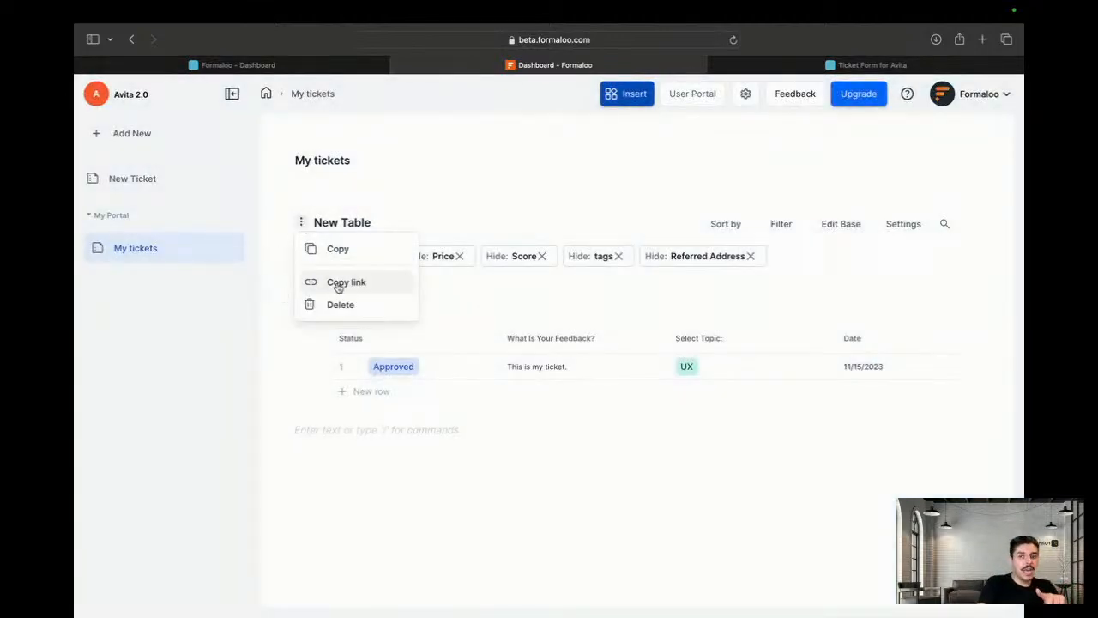
{"action": "left_click", "coordinate": [504, 500]}
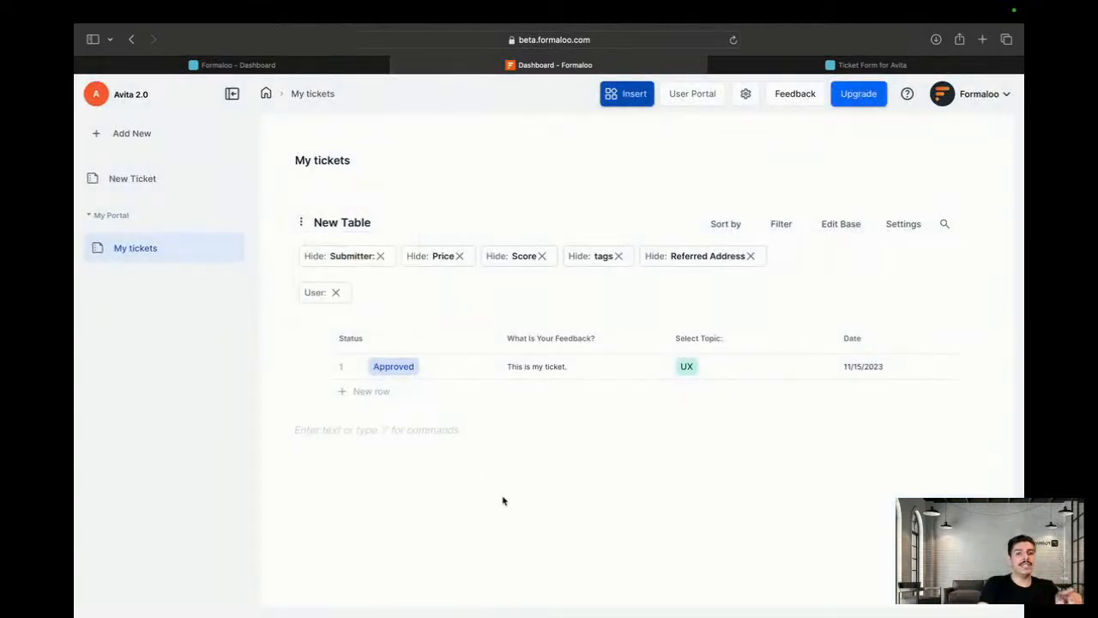
{"action": "left_click", "coordinate": [903, 224]}
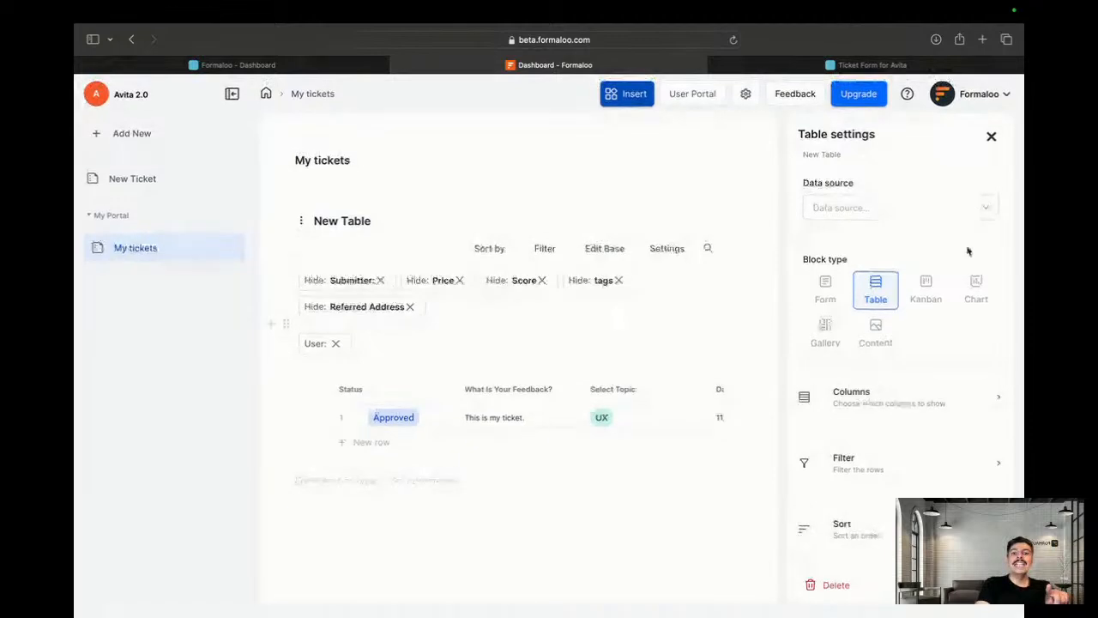
{"action": "left_click", "coordinate": [992, 137]}
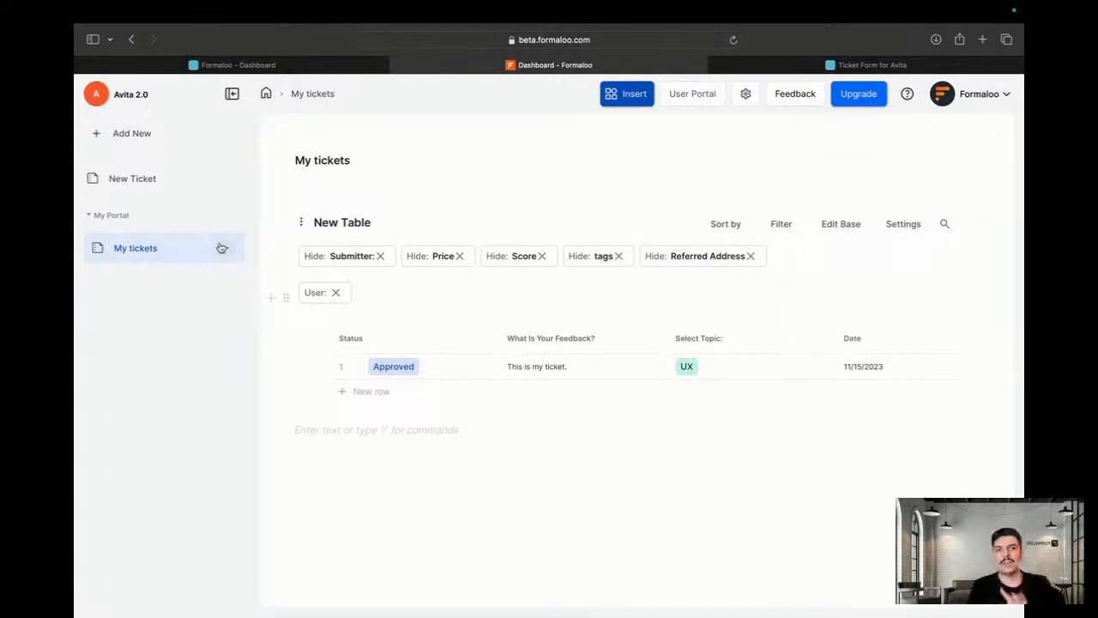
Mark the second user in the Avita 2.0 users list as not active
{"action": "left_click", "coordinate": [695, 95]}
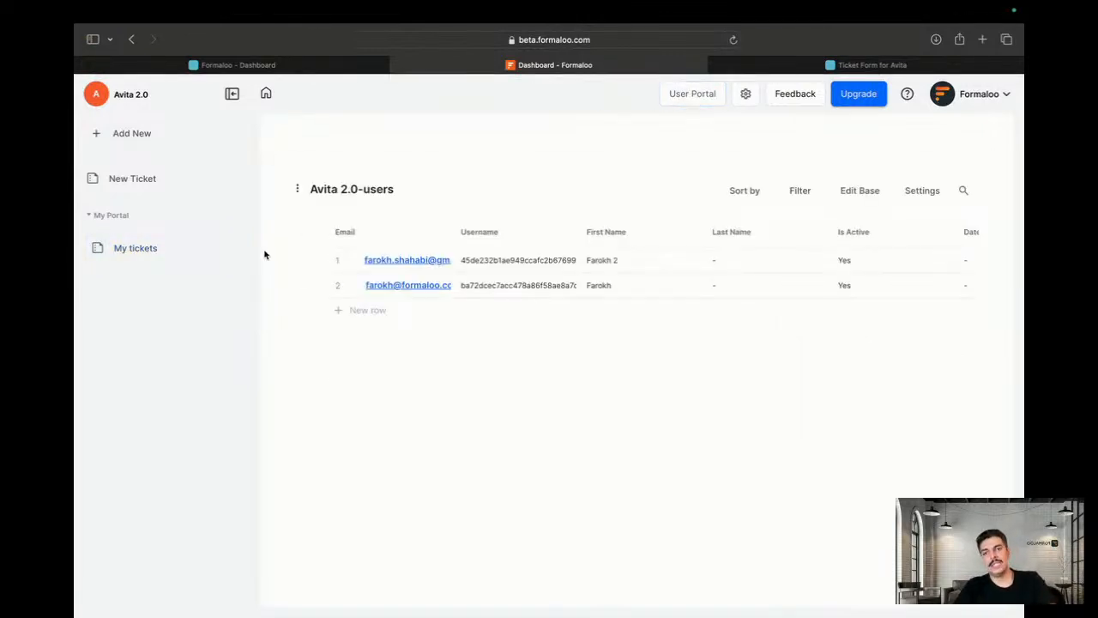
{"action": "left_click", "coordinate": [319, 290]}
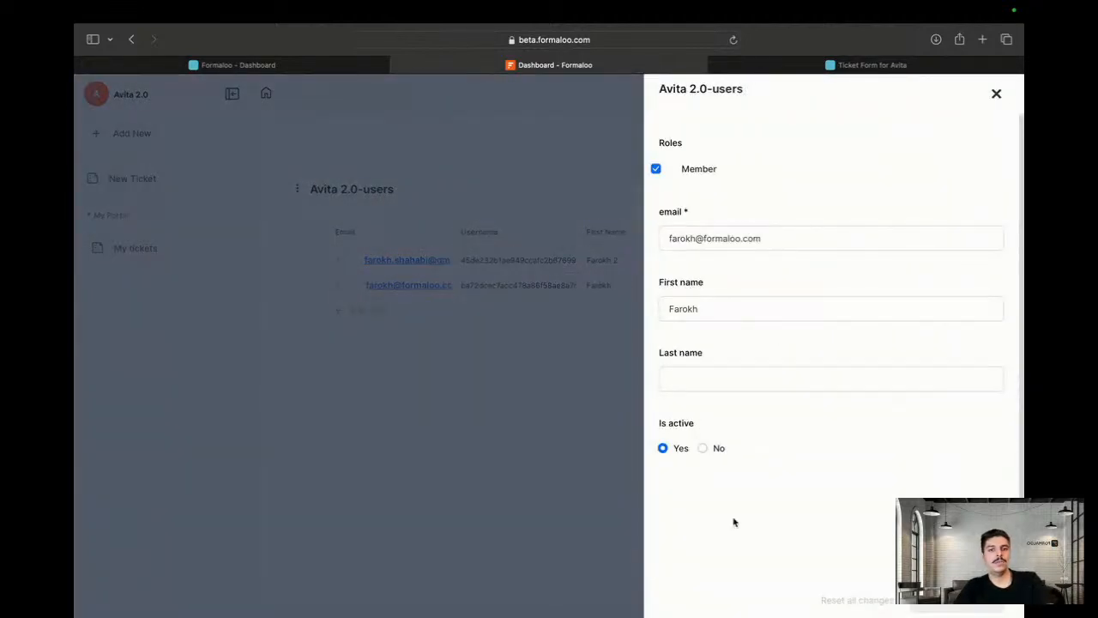
{"action": "left_click", "coordinate": [718, 450]}
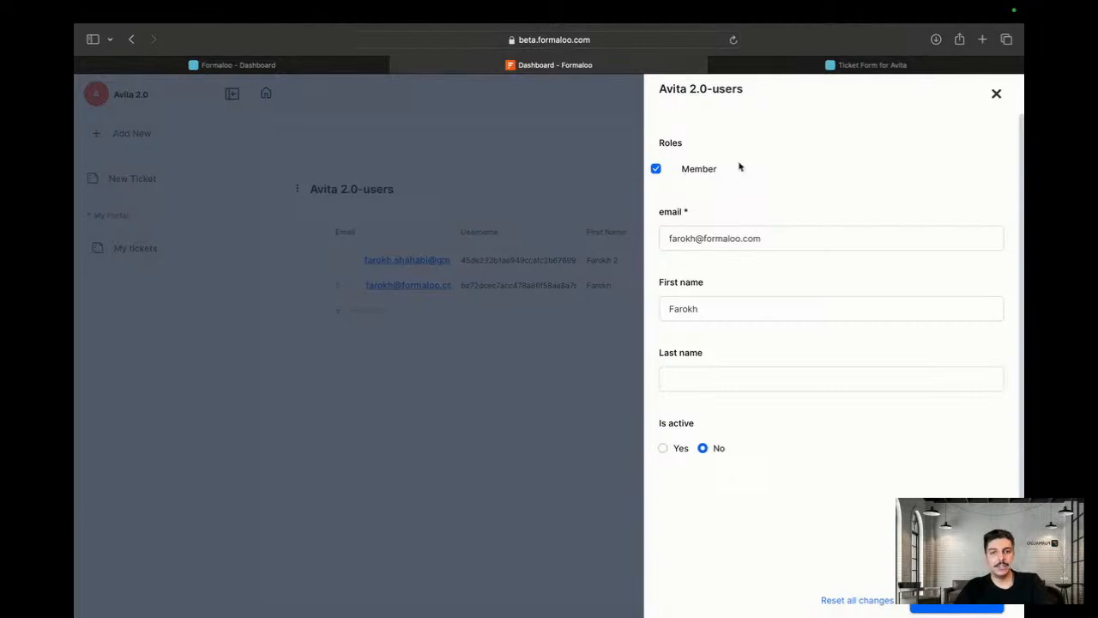
{"action": "left_click", "coordinate": [993, 93]}
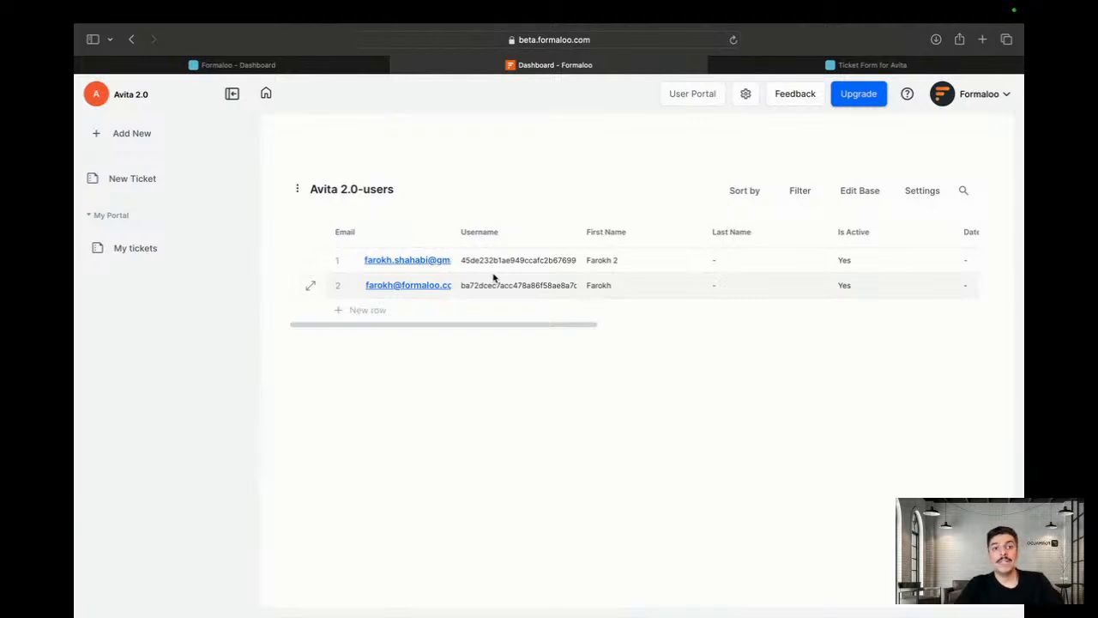
Review the users table's columns, then return to the Formaloo home dashboard and the other browser window
{"action": "scroll", "coordinate": [494, 277], "scroll_direction": "right", "scroll_amount": 10}
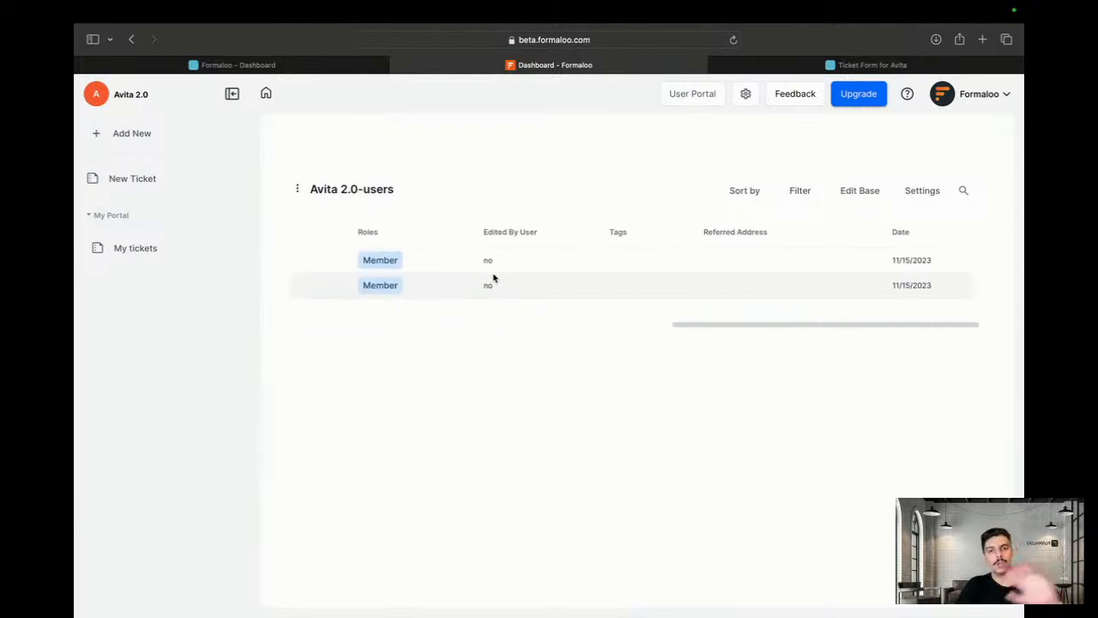
{"action": "scroll", "coordinate": [494, 278], "scroll_direction": "left", "scroll_amount": 10}
{"action": "scroll", "coordinate": [493, 277], "scroll_direction": "right", "scroll_amount": 2}
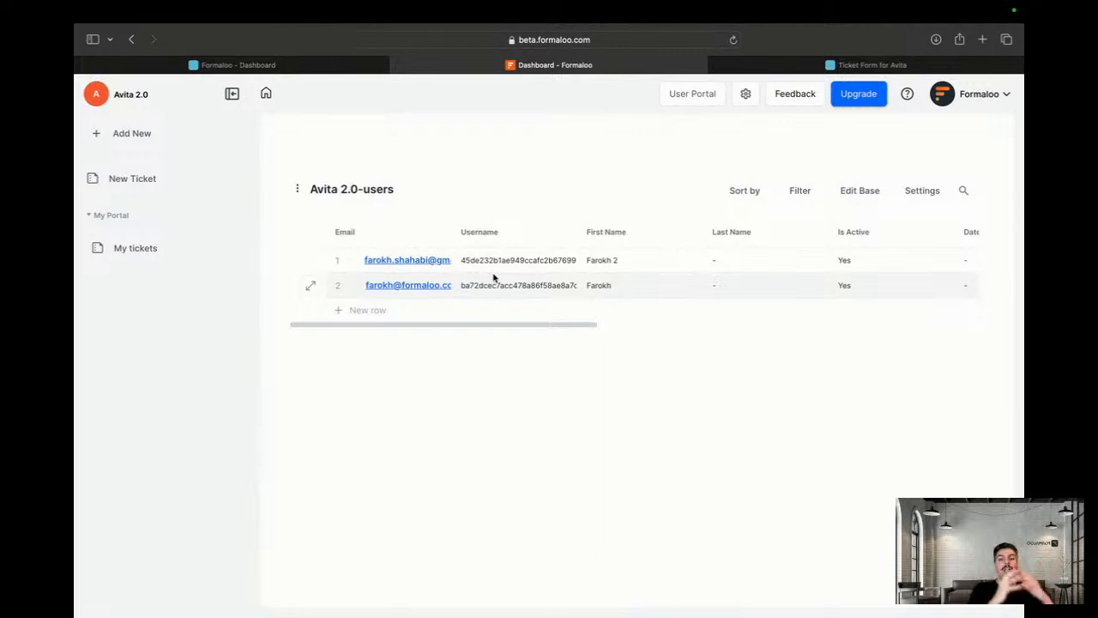
{"action": "left_click", "coordinate": [268, 93]}
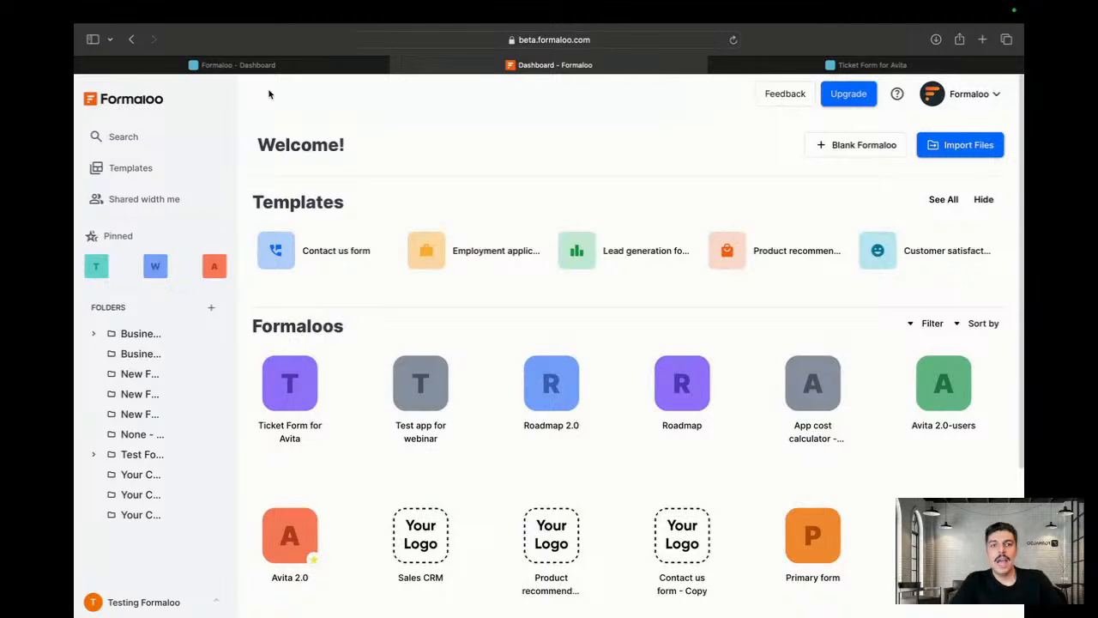
{"action": "key", "text": "ctrl+Left"}
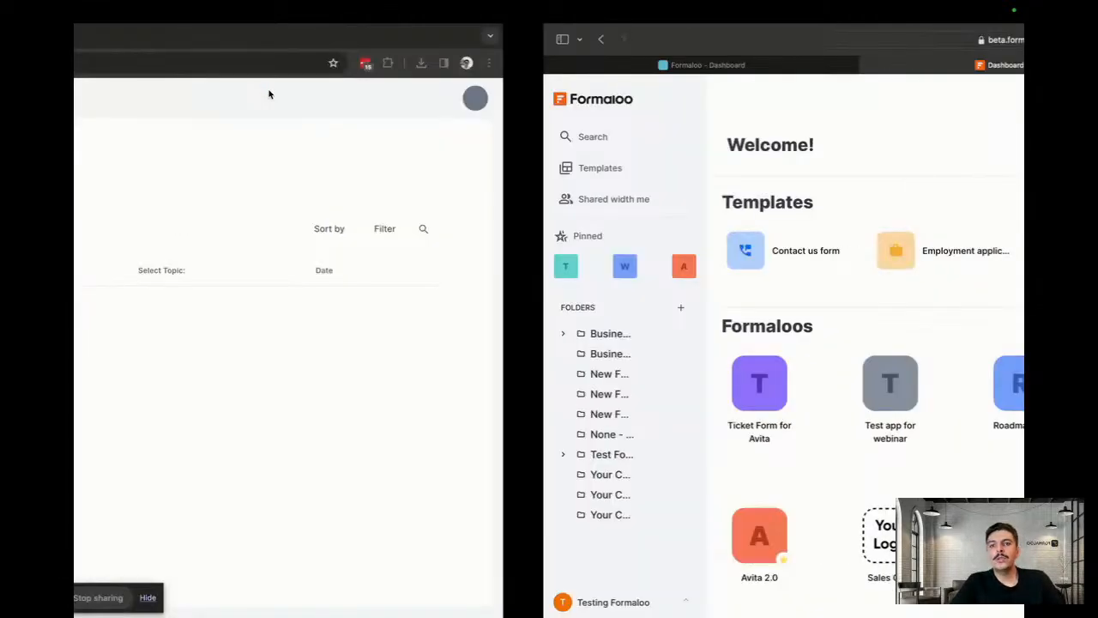